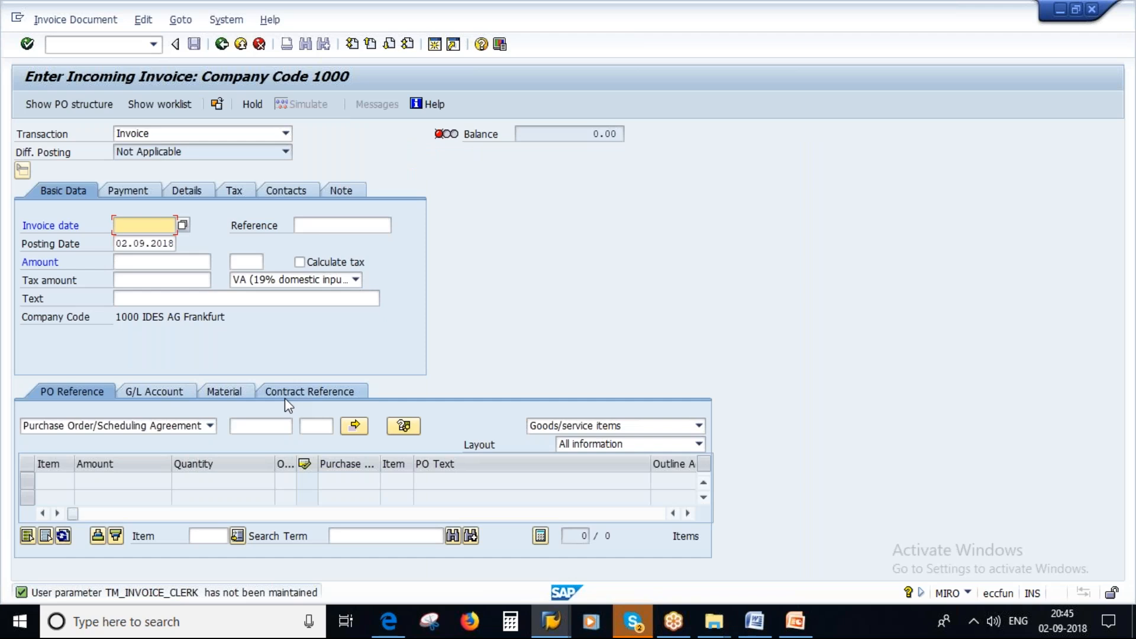
Step: Review the tax codes available for the incoming invoice and keep VA (19% domestic input tax)
{"action": "left_click", "coordinate": [355, 280]}
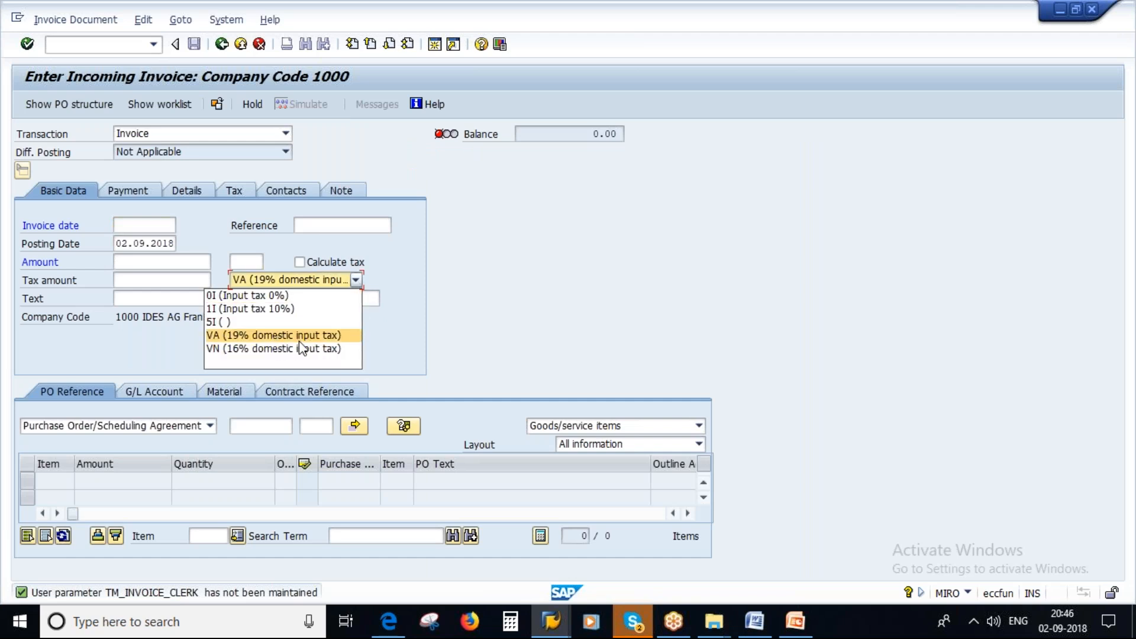
{"action": "left_click", "coordinate": [239, 336]}
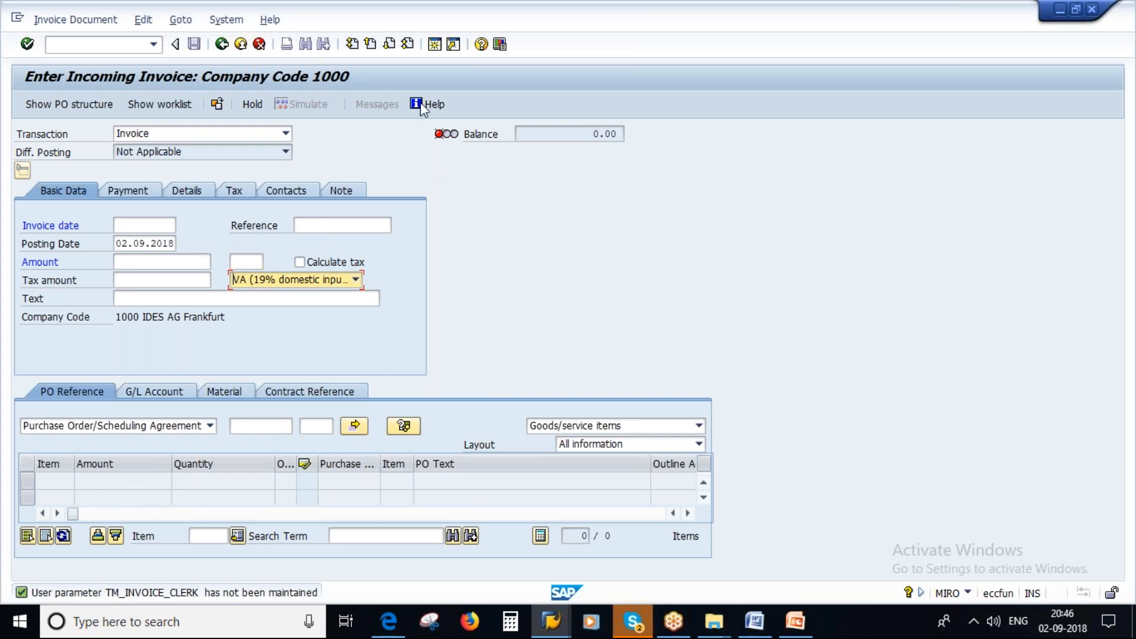
Step: Open an additional session and start transaction ME21N to create a purchase order
{"action": "left_click", "coordinate": [435, 47]}
{"action": "type", "text": "m"}
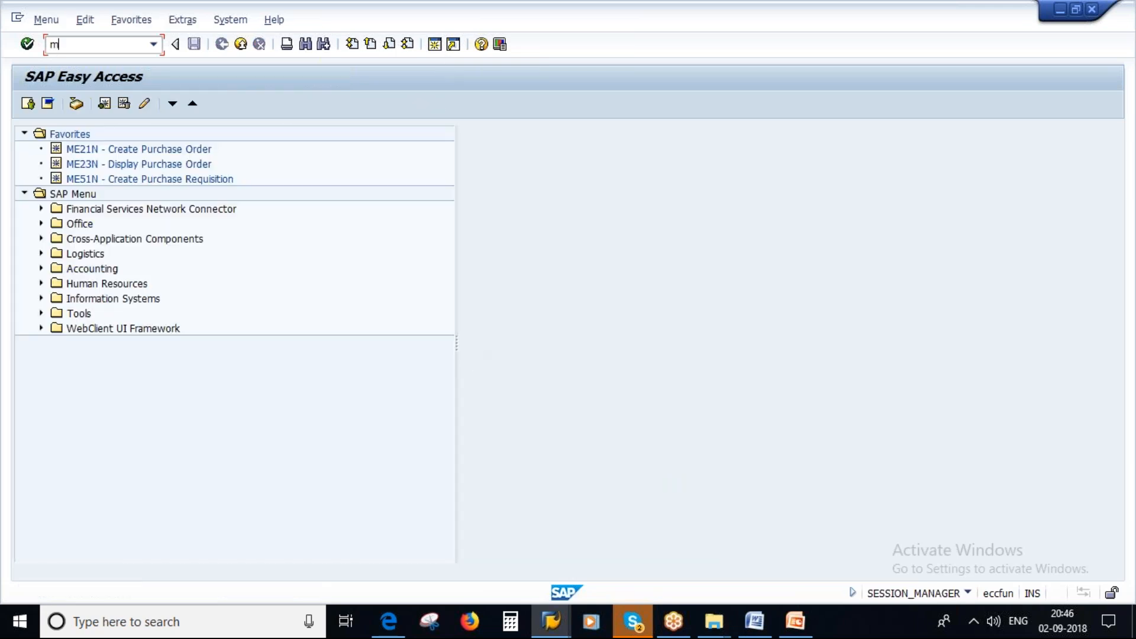
{"action": "type", "text": "e21n"}
{"action": "key", "text": "Return"}
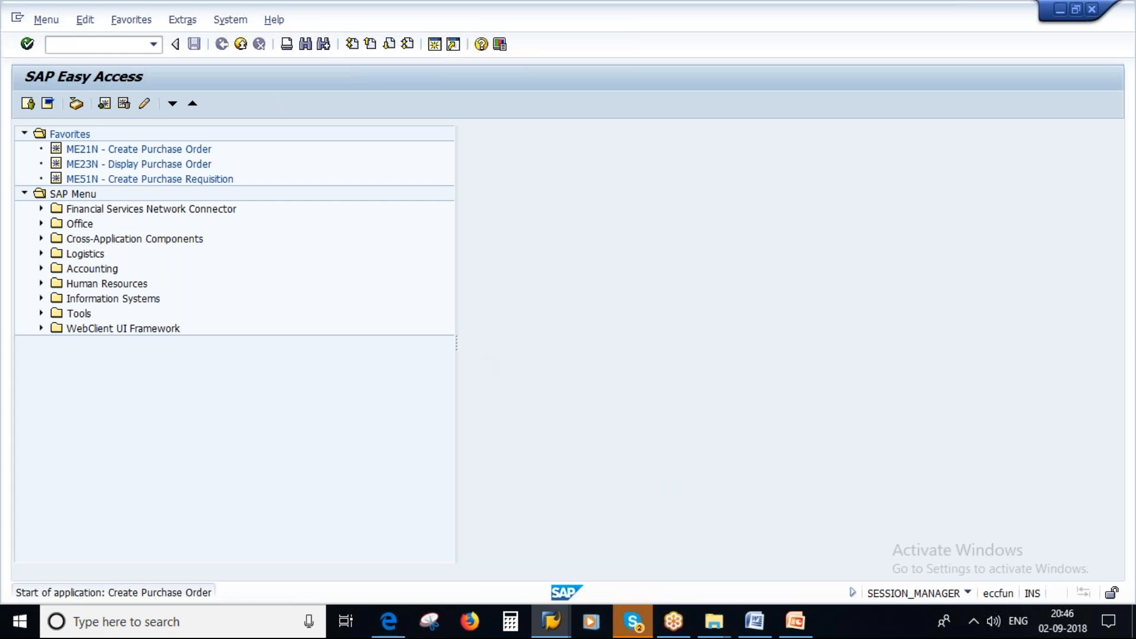
Step: Enter vendor 100649 and set the order's organizational data to purchasing organization 1000, purchasing group 100 and company code 1000
{"action": "left_click", "coordinate": [357, 134]}
{"action": "left_click", "coordinate": [357, 153]}
{"action": "key", "text": "Return"}
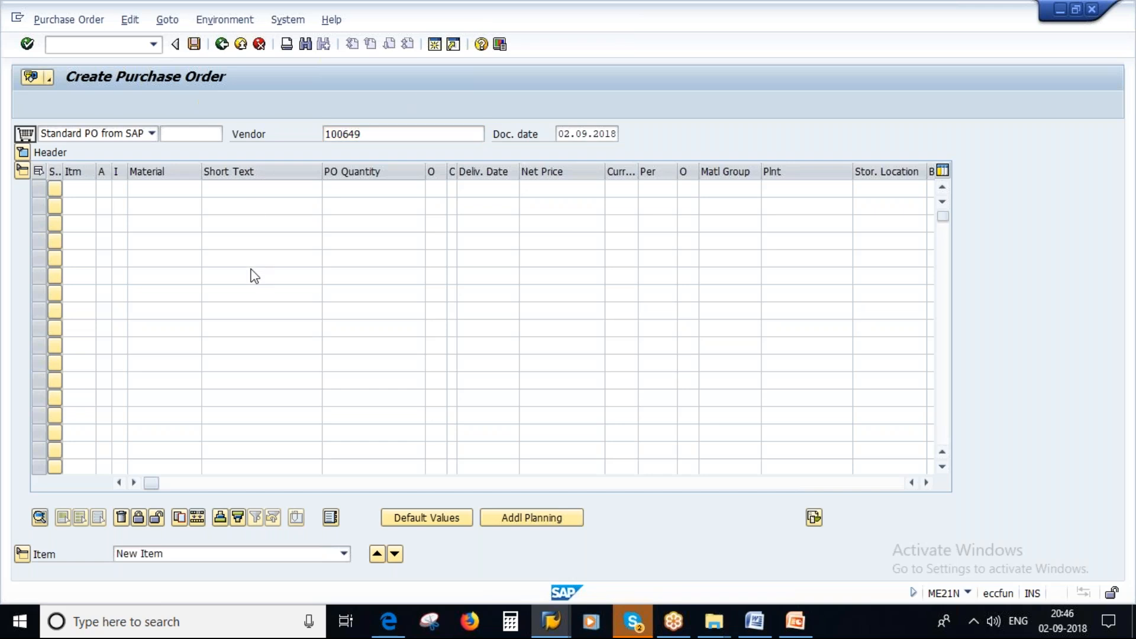
{"action": "left_click", "coordinate": [146, 190]}
{"action": "left_click", "coordinate": [146, 207]}
{"action": "left_click", "coordinate": [144, 208]}
{"action": "left_click", "coordinate": [145, 224]}
{"action": "left_click", "coordinate": [145, 226]}
{"action": "left_click", "coordinate": [147, 239]}
{"action": "left_click", "coordinate": [155, 353]}
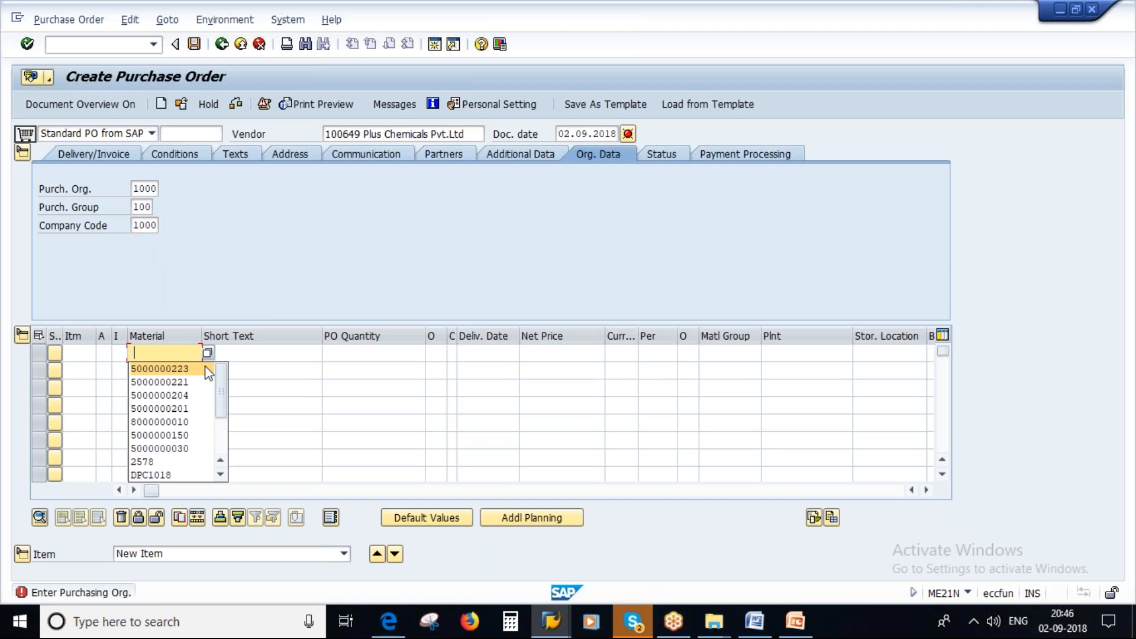
{"action": "left_click", "coordinate": [181, 383]}
{"action": "left_click", "coordinate": [352, 353]}
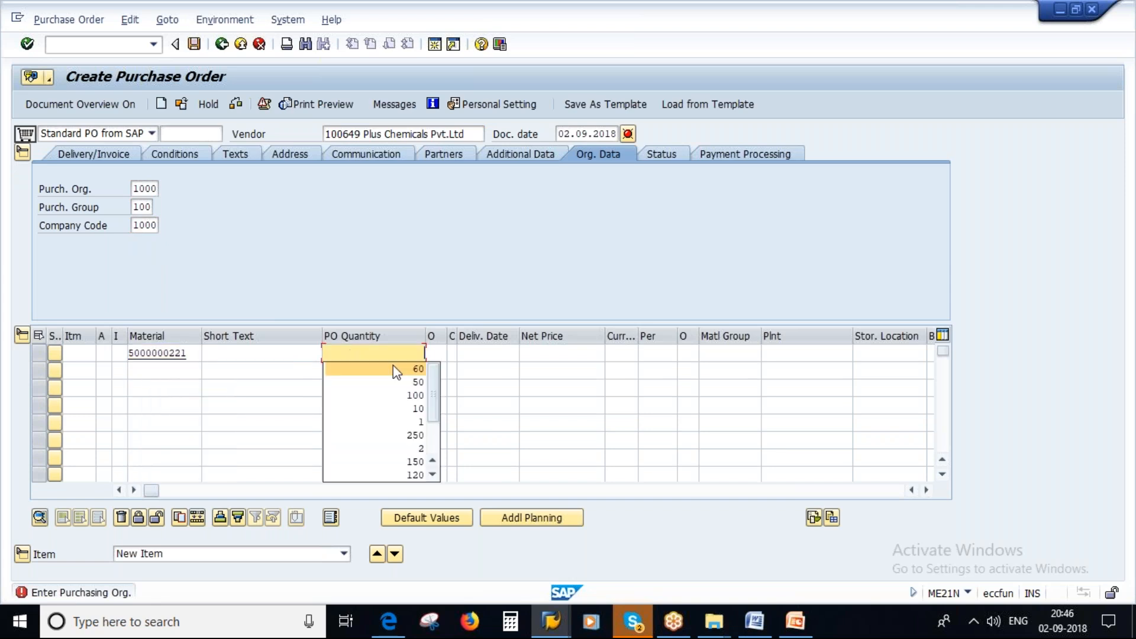
{"action": "left_click", "coordinate": [414, 396]}
{"action": "left_click", "coordinate": [159, 370]}
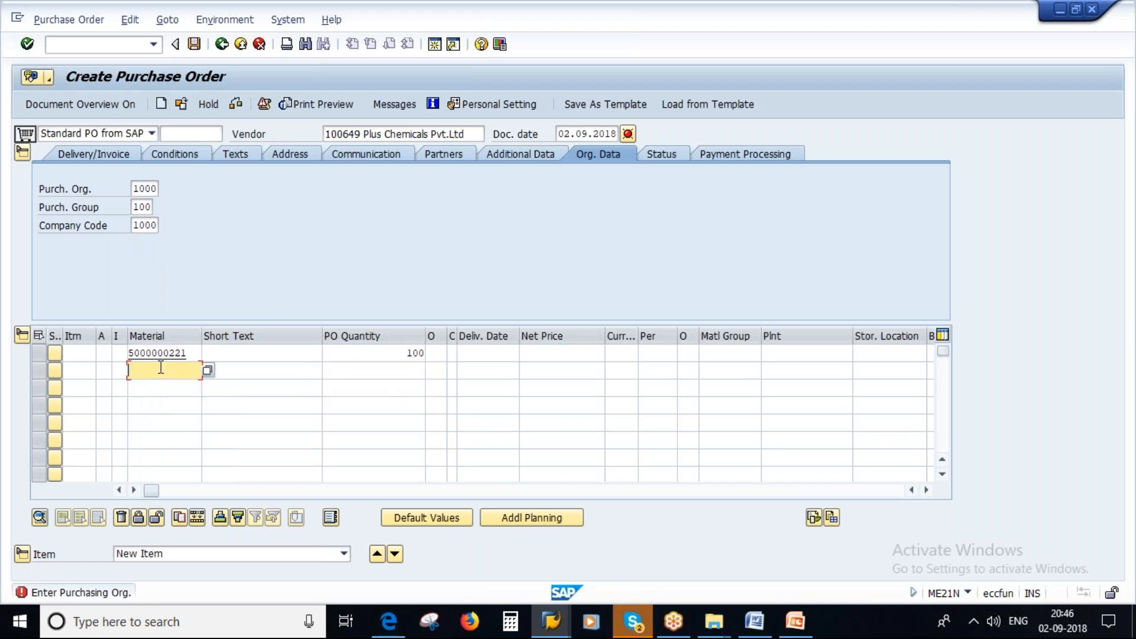
{"action": "left_click", "coordinate": [169, 386]}
{"action": "left_click", "coordinate": [778, 353]}
{"action": "left_click", "coordinate": [777, 368]}
{"action": "left_click", "coordinate": [776, 370]}
{"action": "left_click", "coordinate": [776, 387]}
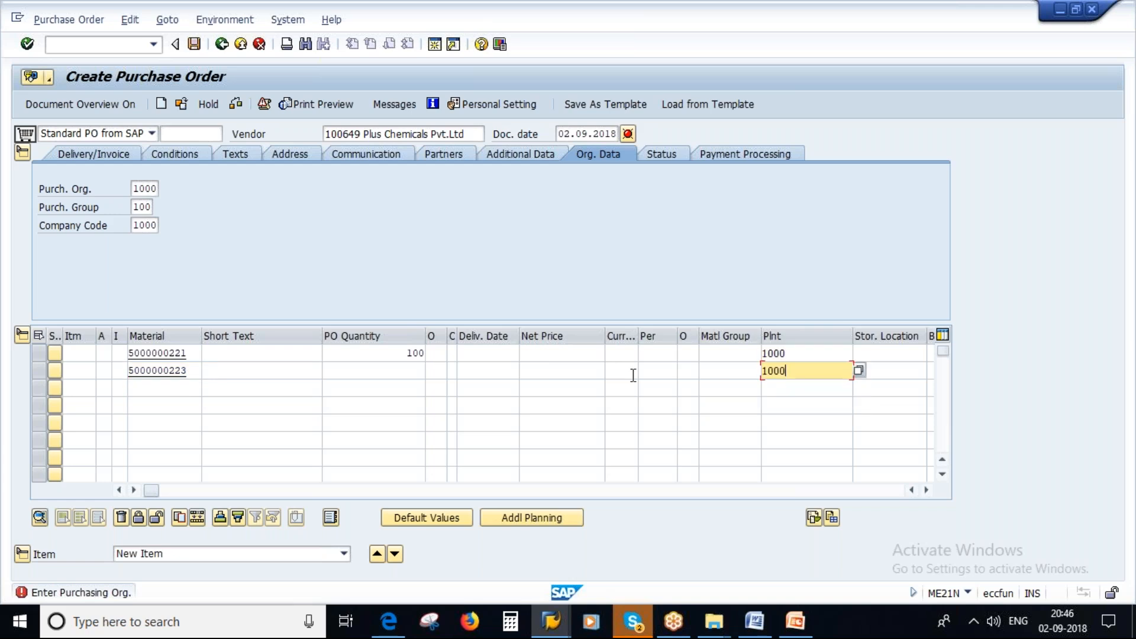
{"action": "left_click", "coordinate": [412, 372]}
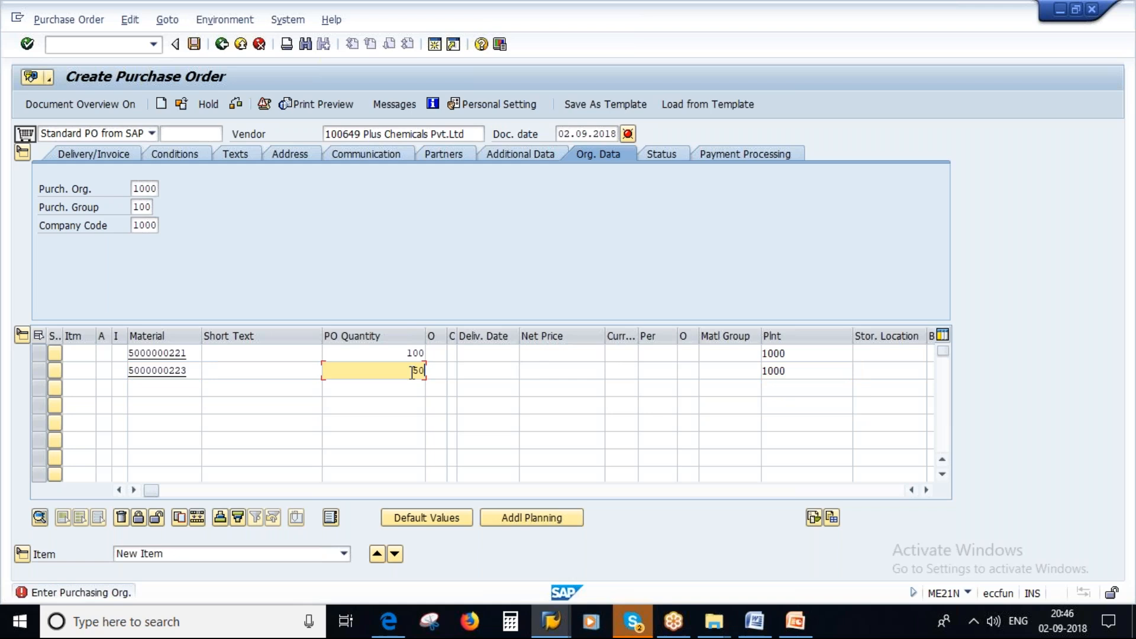
{"action": "key", "text": "Return"}
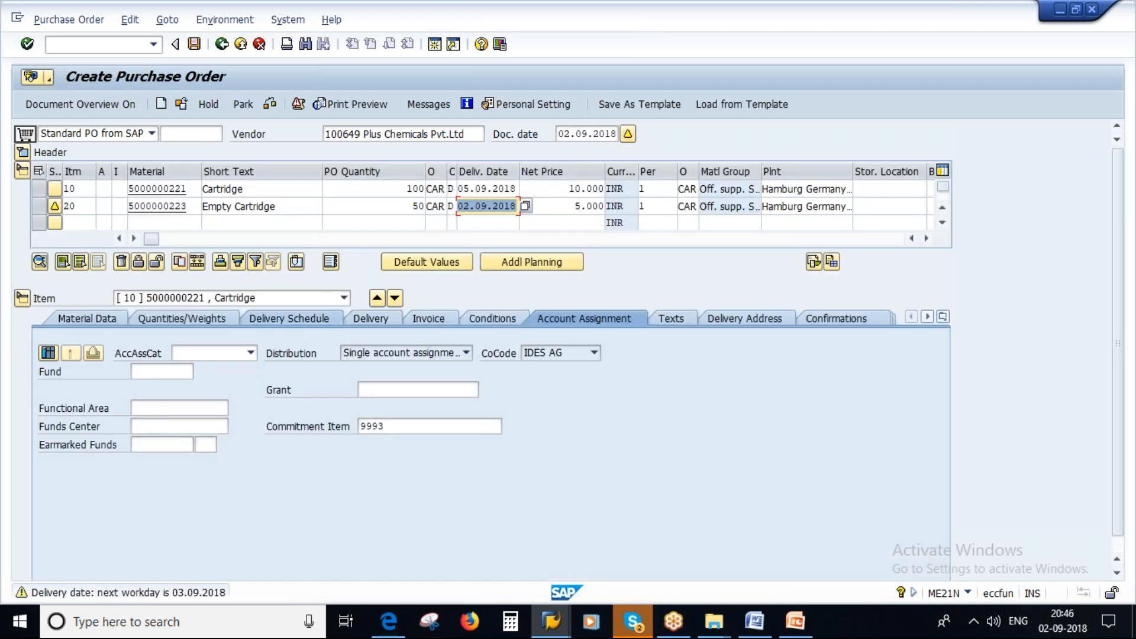
Step: Check and save the purchase order and copy its number from the message details
{"action": "left_click", "coordinate": [270, 107]}
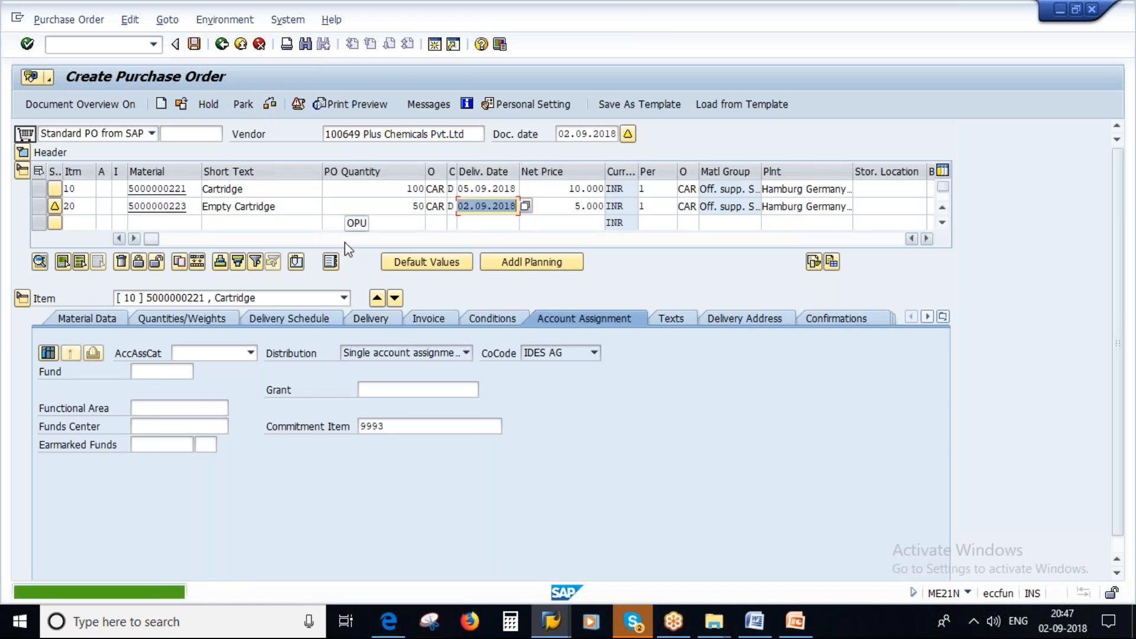
{"action": "left_click", "coordinate": [194, 45]}
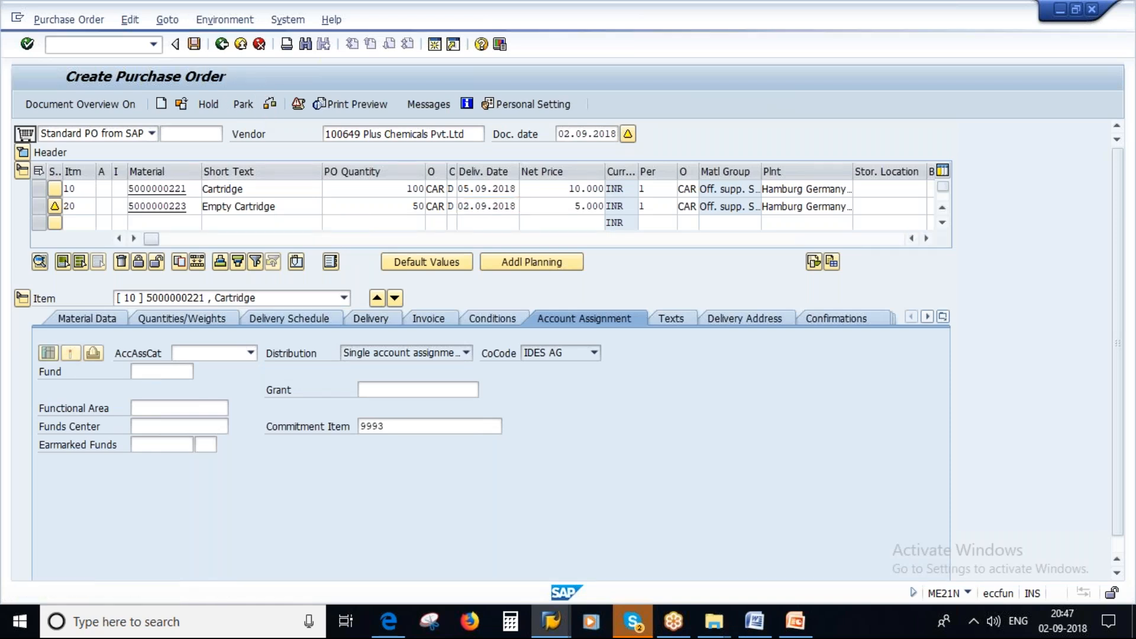
{"action": "left_click", "coordinate": [285, 590]}
{"action": "left_click_drag", "start_coordinate": [526, 238], "coordinate": [581, 298]}
{"action": "key", "text": "ctrl+c"}
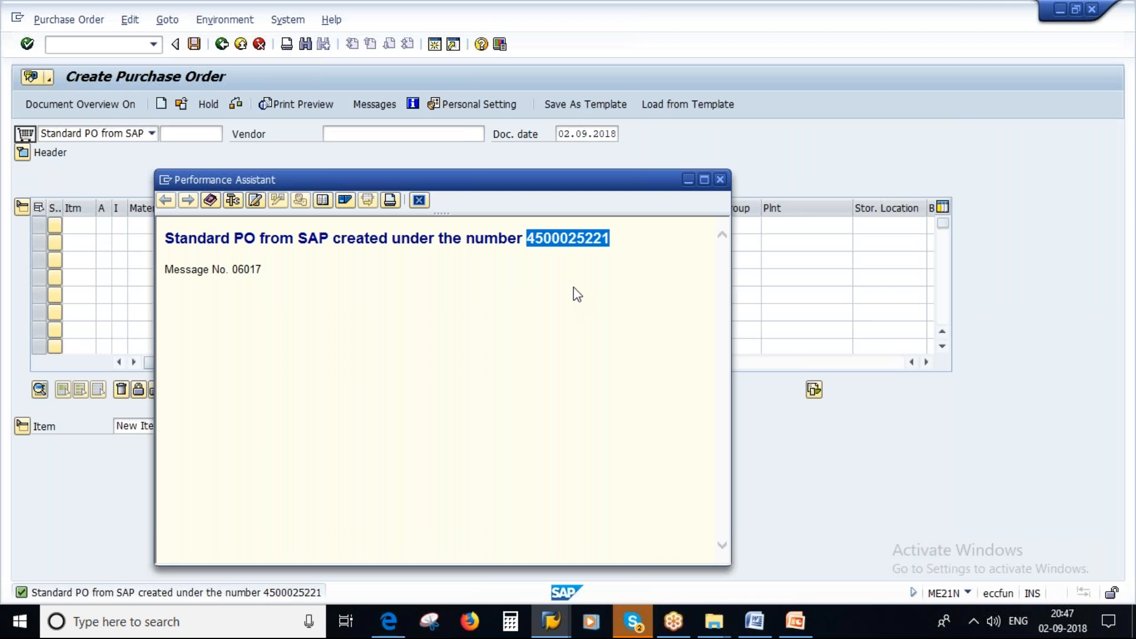
{"action": "left_click", "coordinate": [720, 179]}
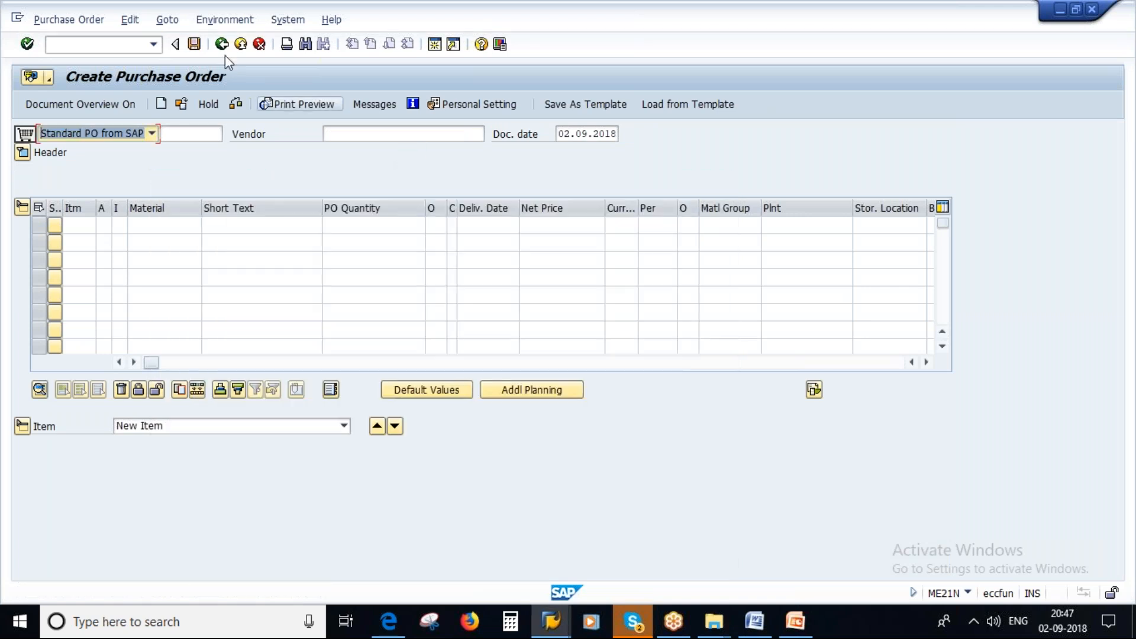
Step: Start transaction MIGO and load the copied purchase order number for a goods receipt
{"action": "left_click", "coordinate": [222, 45]}
{"action": "type", "text": "migo"}
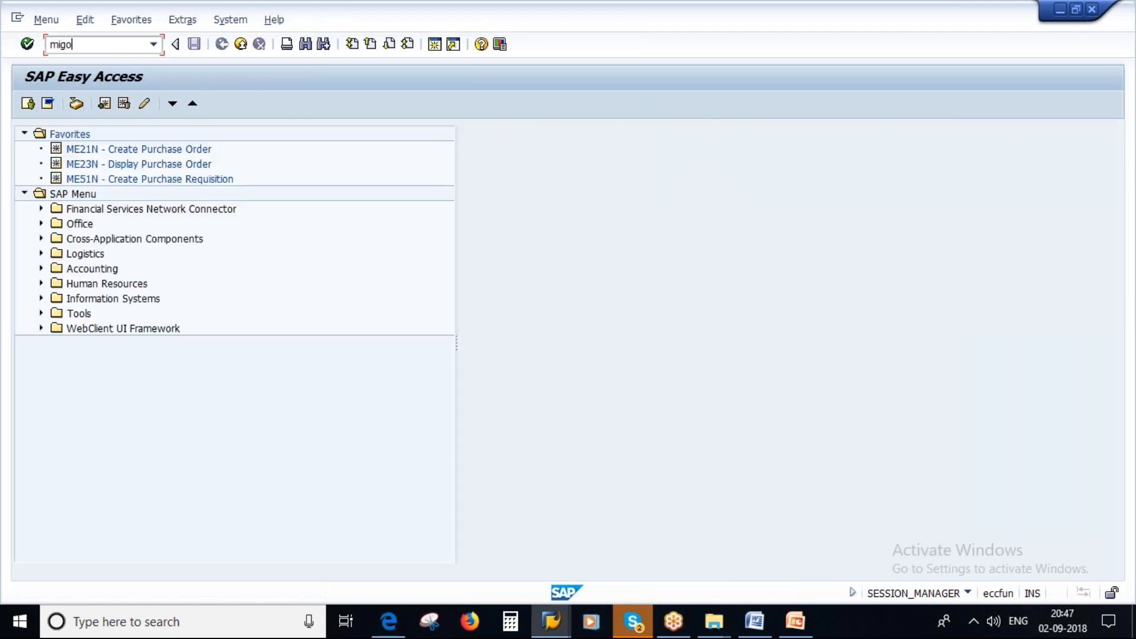
{"action": "key", "text": "Return"}
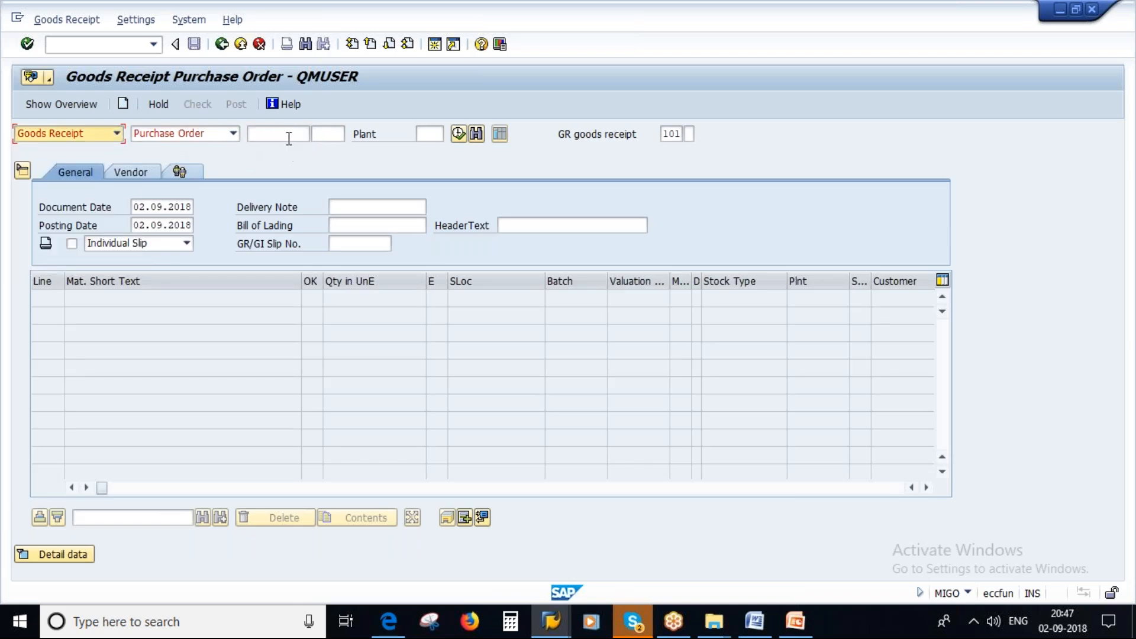
{"action": "key", "text": "ctrl+v"}
{"action": "key", "text": "Return"}
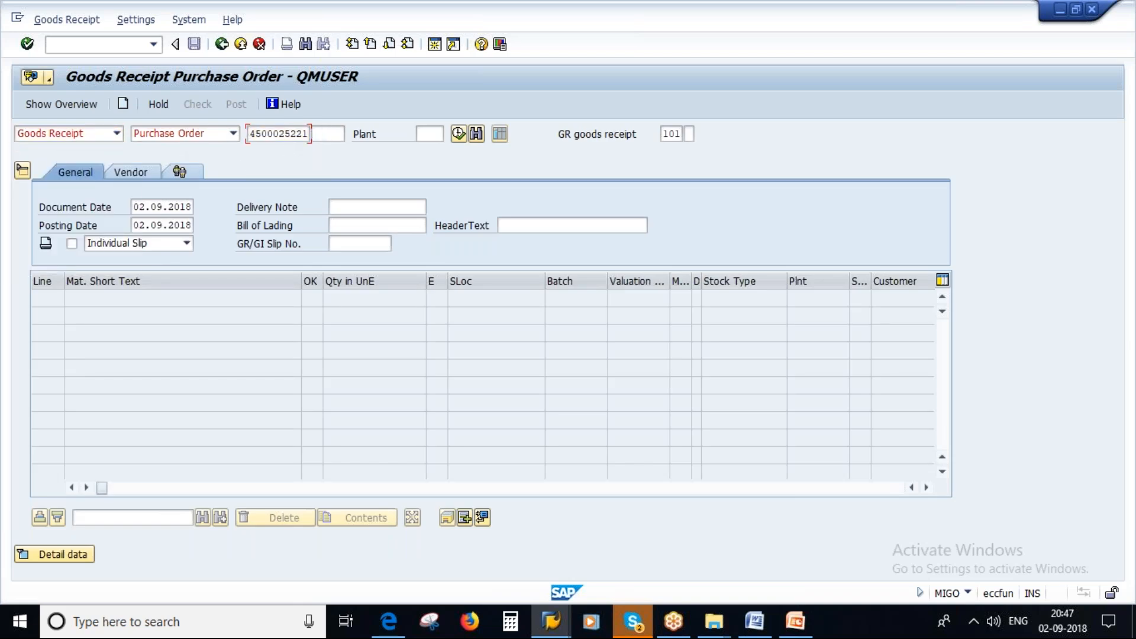
Step: Assign storage location Lagerort 000 to both goods receipt items, then check and post the receipt
{"action": "left_click", "coordinate": [487, 304]}
{"action": "type", "text": "L000"}
{"action": "left_click", "coordinate": [485, 316]}
{"action": "type", "text": "L000"}
{"action": "key", "text": "Return"}
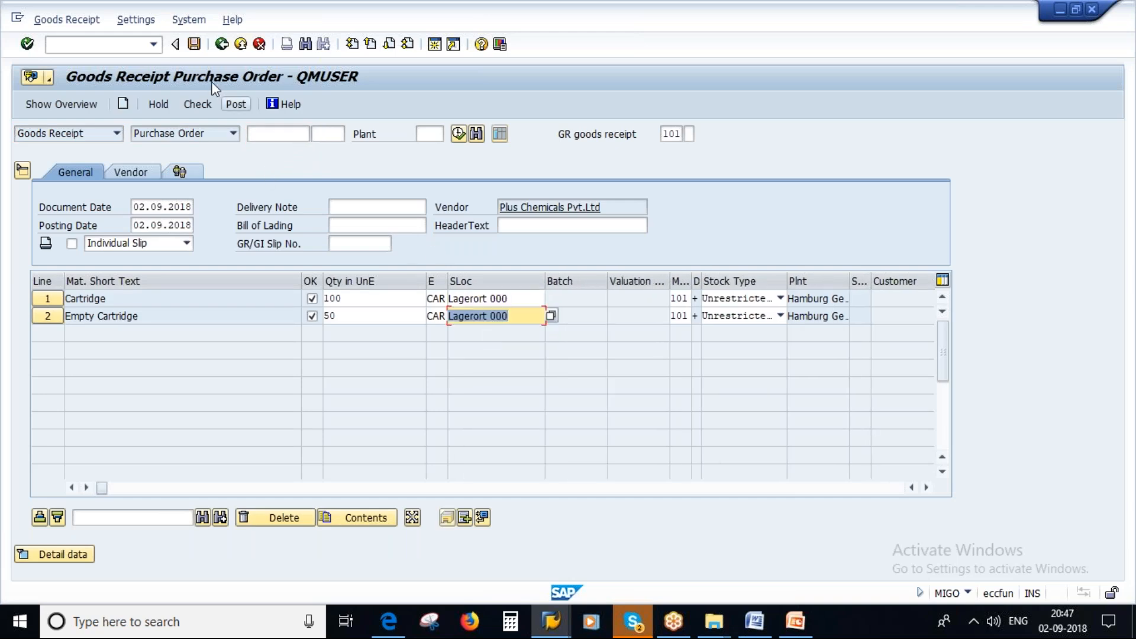
{"action": "left_click", "coordinate": [197, 104]}
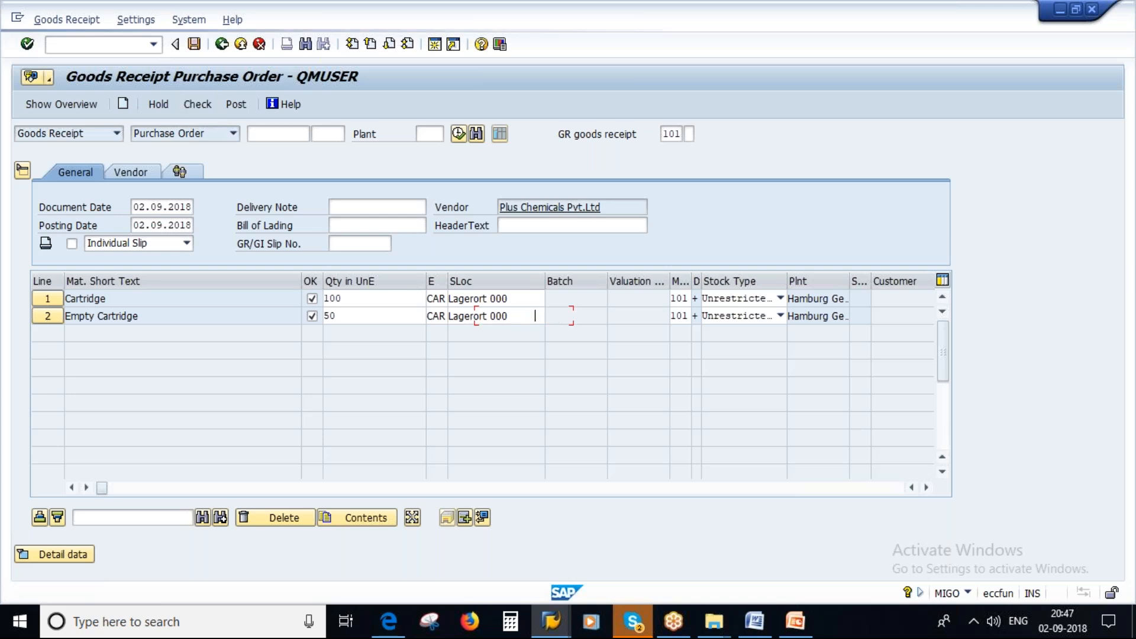
{"action": "left_click", "coordinate": [224, 100]}
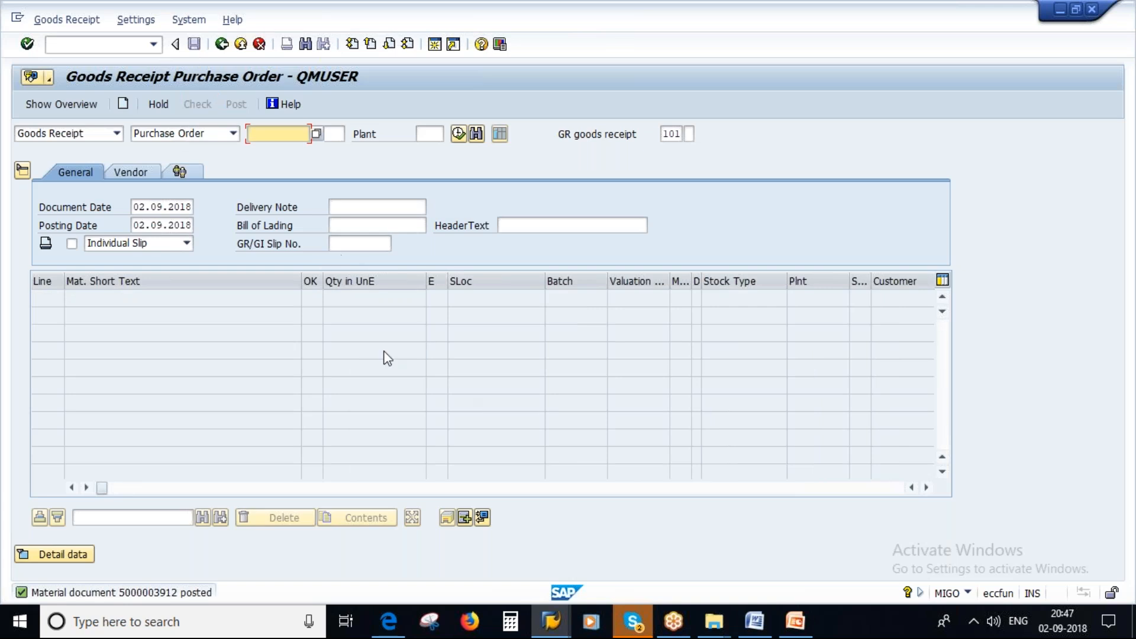
Step: Close the older incoming invoice session that still holds a purchase order item and return to the goods receipt session
{"action": "left_click", "coordinate": [546, 624]}
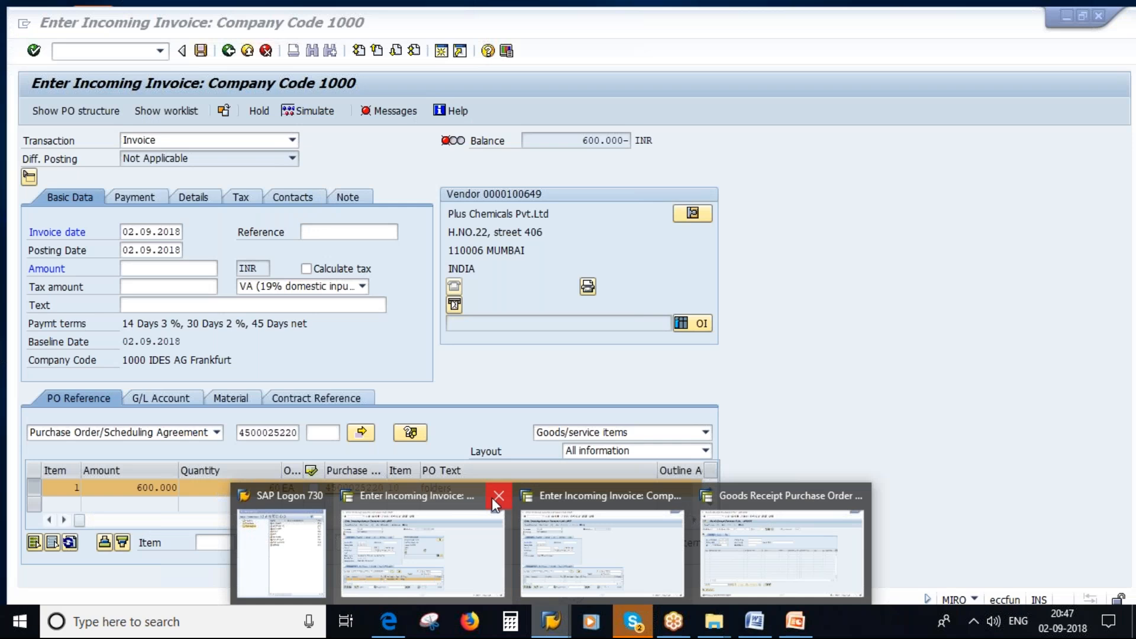
{"action": "left_click", "coordinate": [493, 497]}
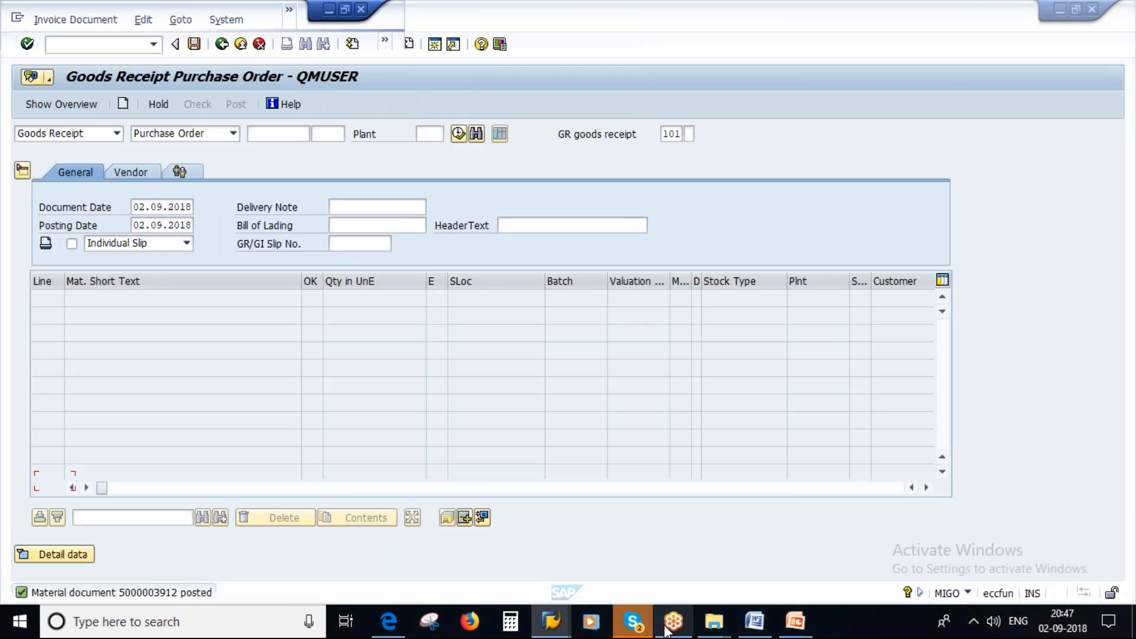
{"action": "mouse_move", "coordinate": [551, 621]}
{"action": "left_click", "coordinate": [610, 587]}
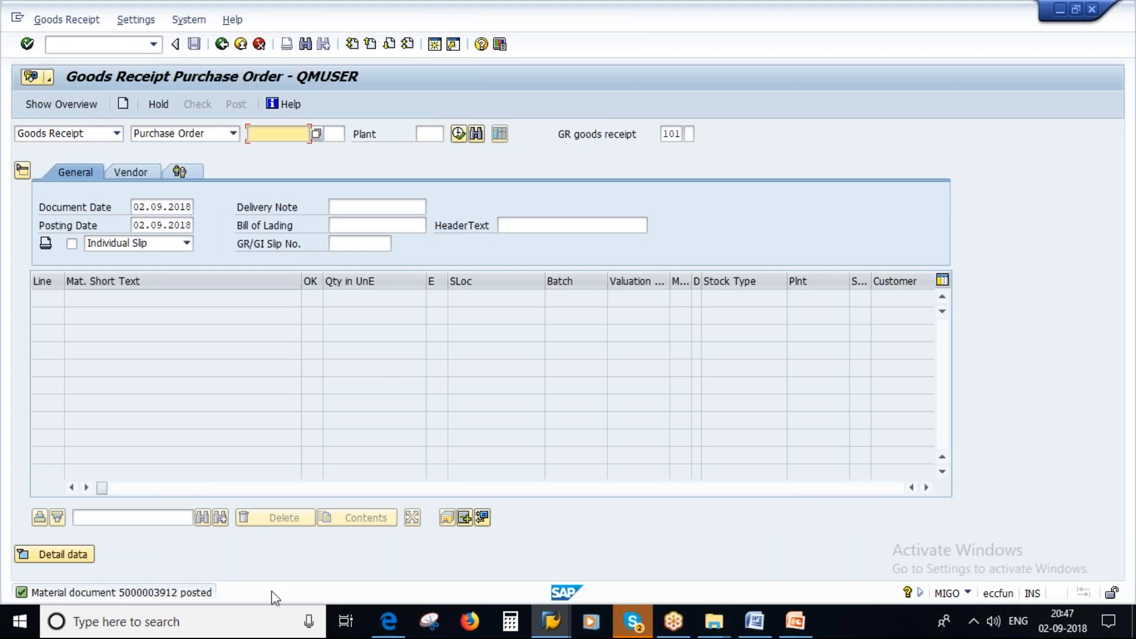
Step: Display the purchase order with transaction ME23N and check its number in the document selection without choosing another document
{"action": "left_click", "coordinate": [220, 44]}
{"action": "type", "text": "me23n"}
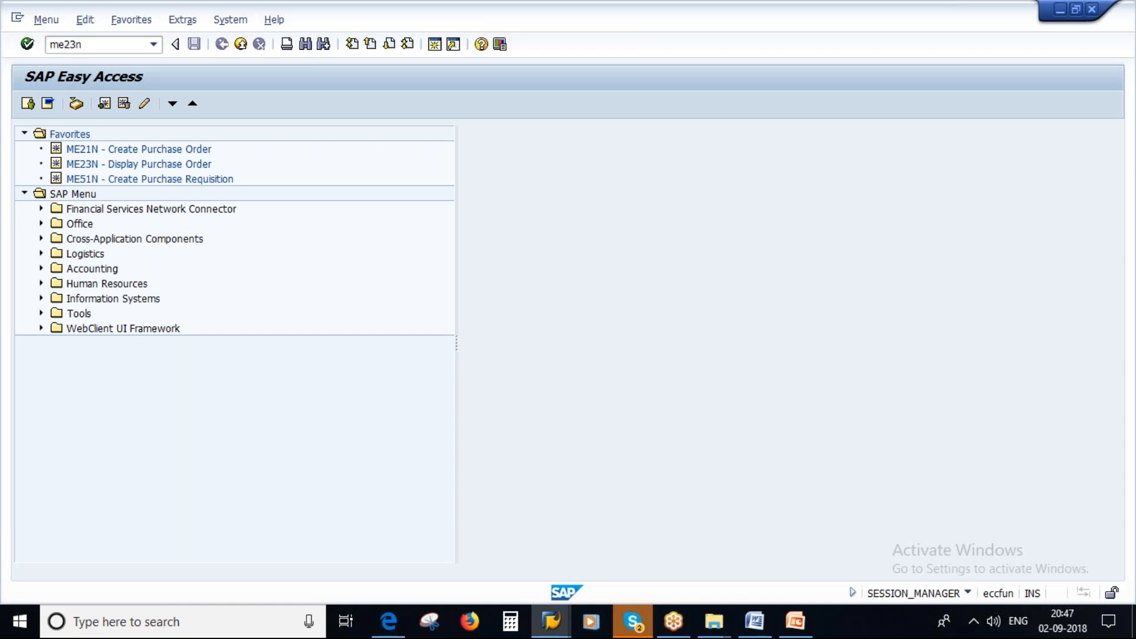
{"action": "key", "text": "Return"}
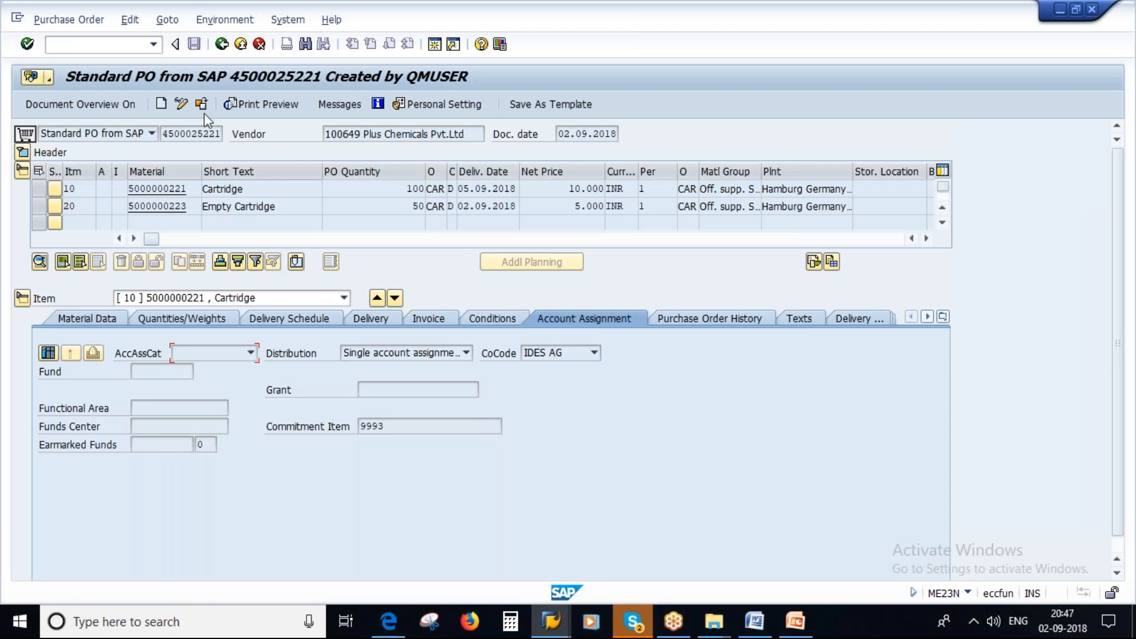
{"action": "left_click", "coordinate": [201, 104]}
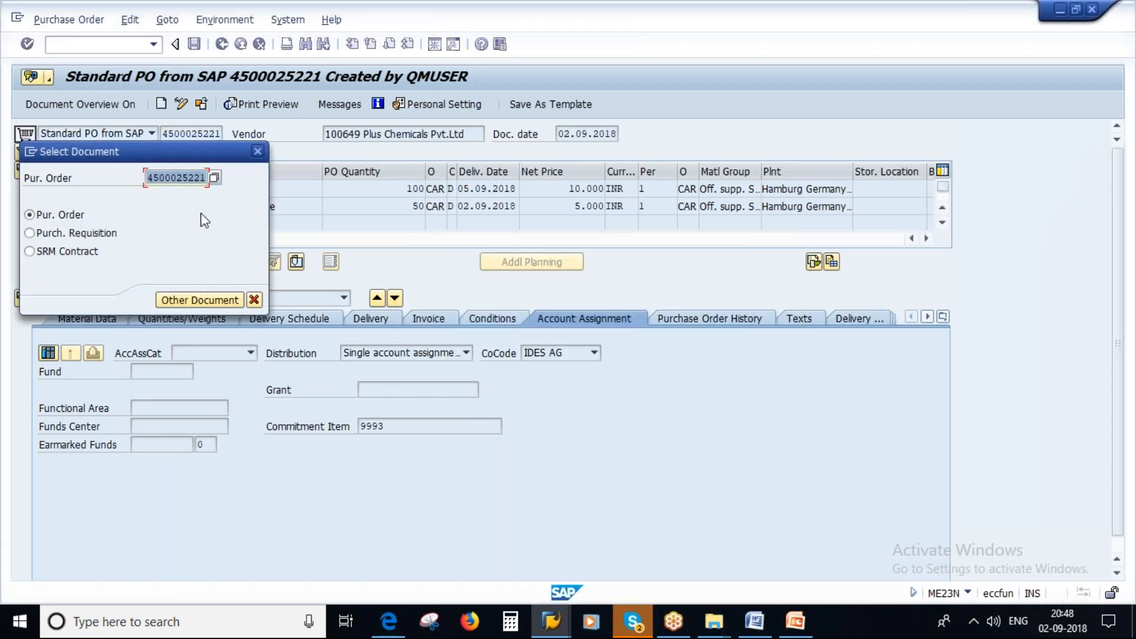
{"action": "left_click", "coordinate": [343, 199]}
{"action": "left_click", "coordinate": [254, 301]}
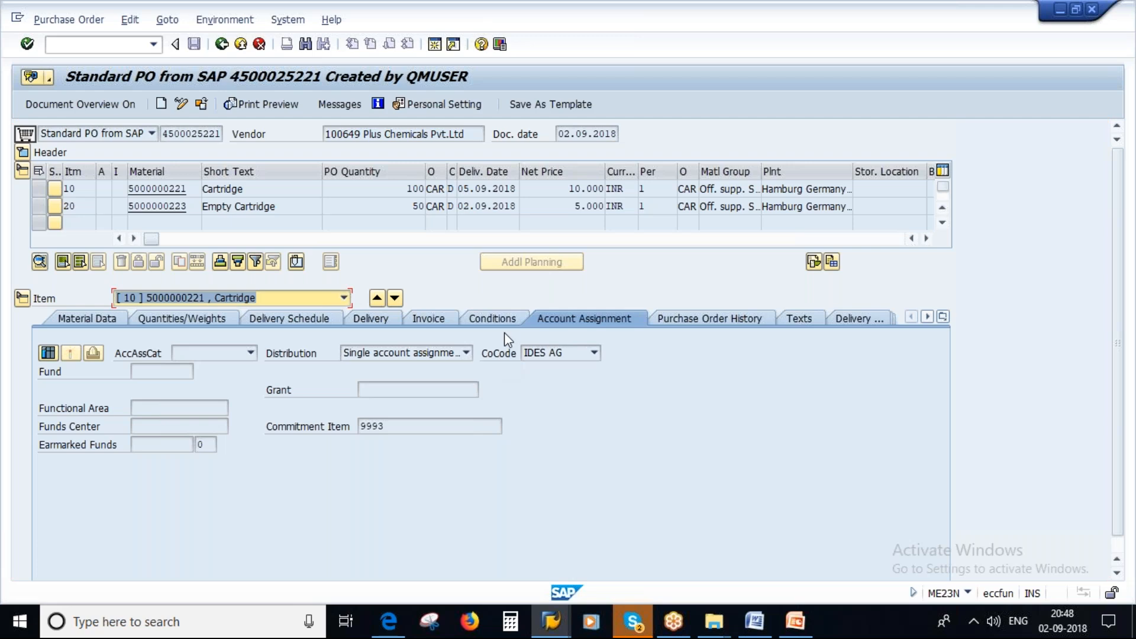
Step: Switch to the remaining incoming invoice session and restart transaction MIRO there
{"action": "left_click", "coordinate": [559, 626]}
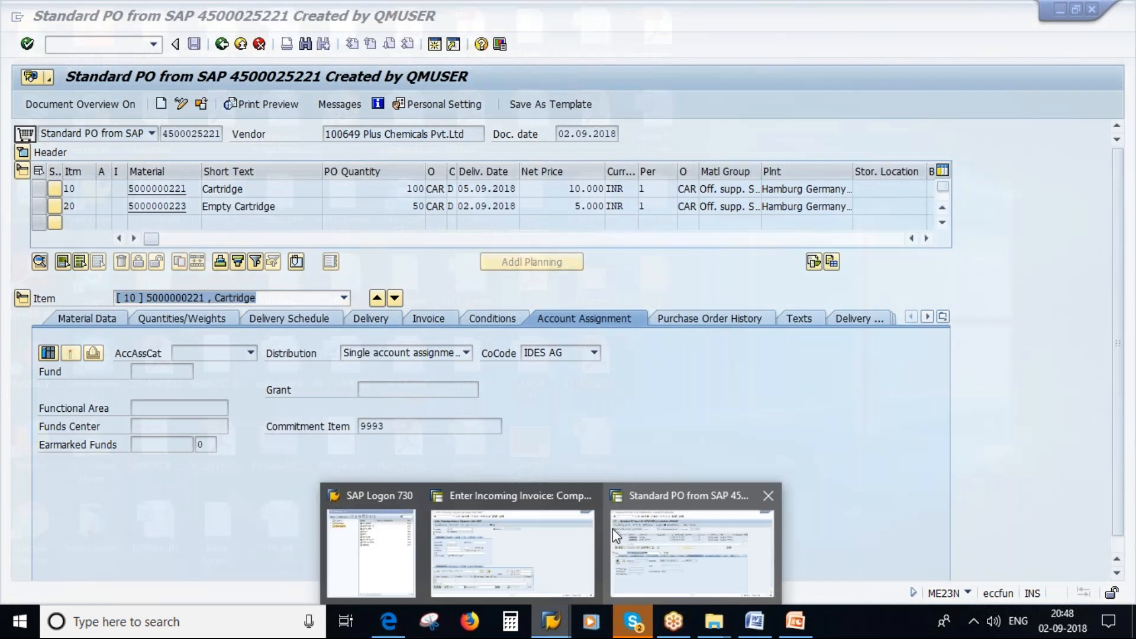
{"action": "left_click", "coordinate": [586, 520]}
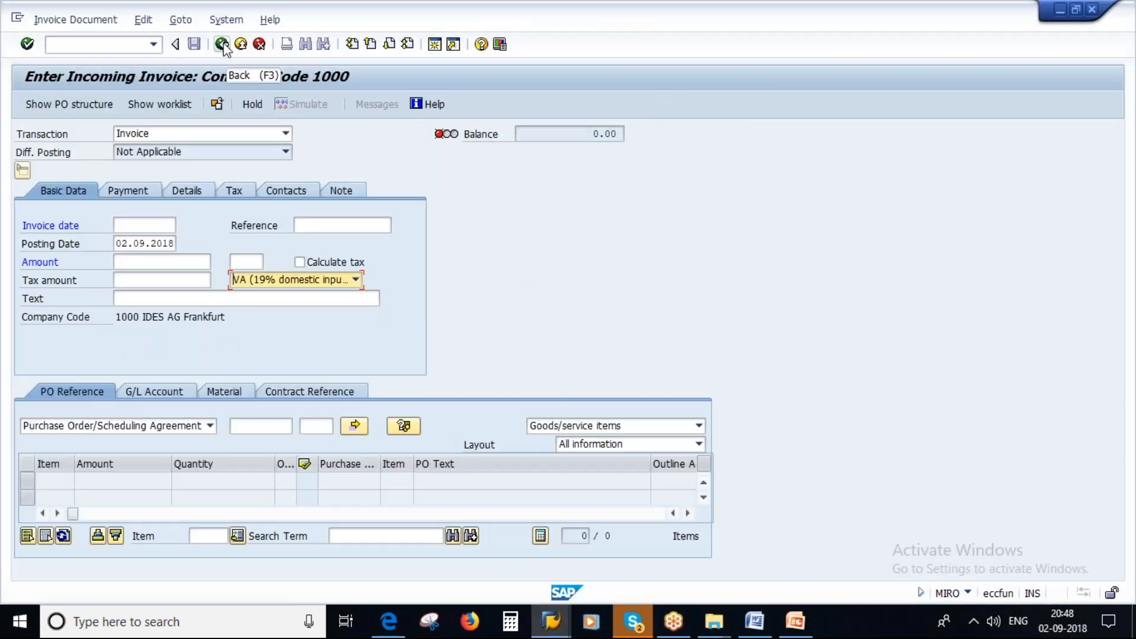
{"action": "left_click", "coordinate": [222, 45]}
{"action": "type", "text": "miro"}
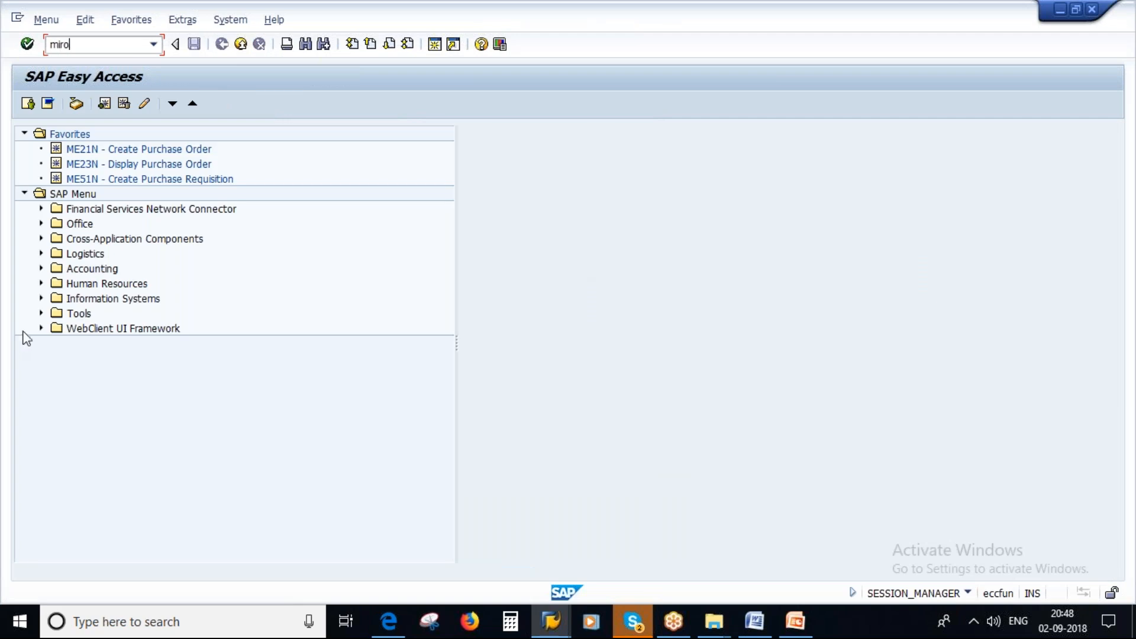
{"action": "key", "text": "Return"}
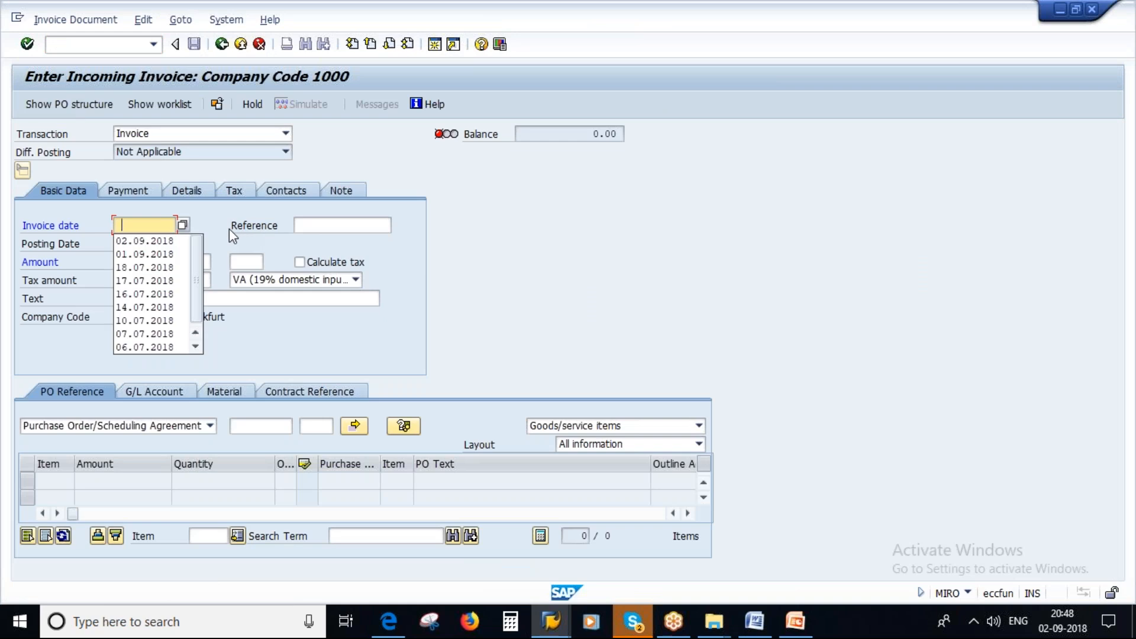
Step: Set the invoice date to 02.09.2018 and enter the copied purchase order number as the invoice's PO reference
{"action": "left_click", "coordinate": [144, 240]}
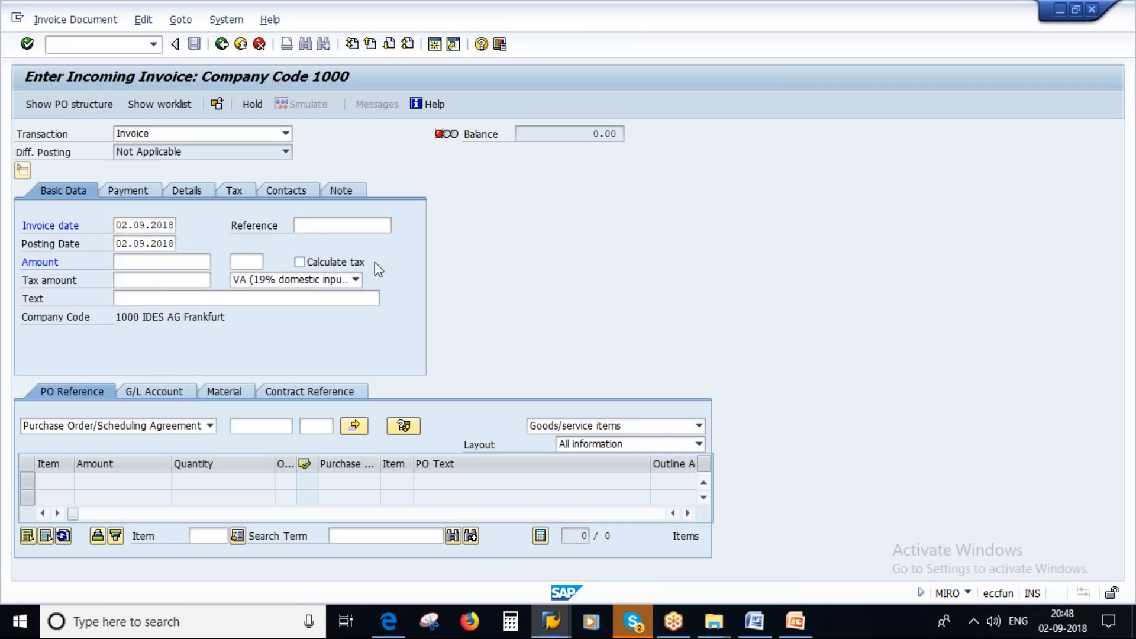
{"action": "key", "text": "Return"}
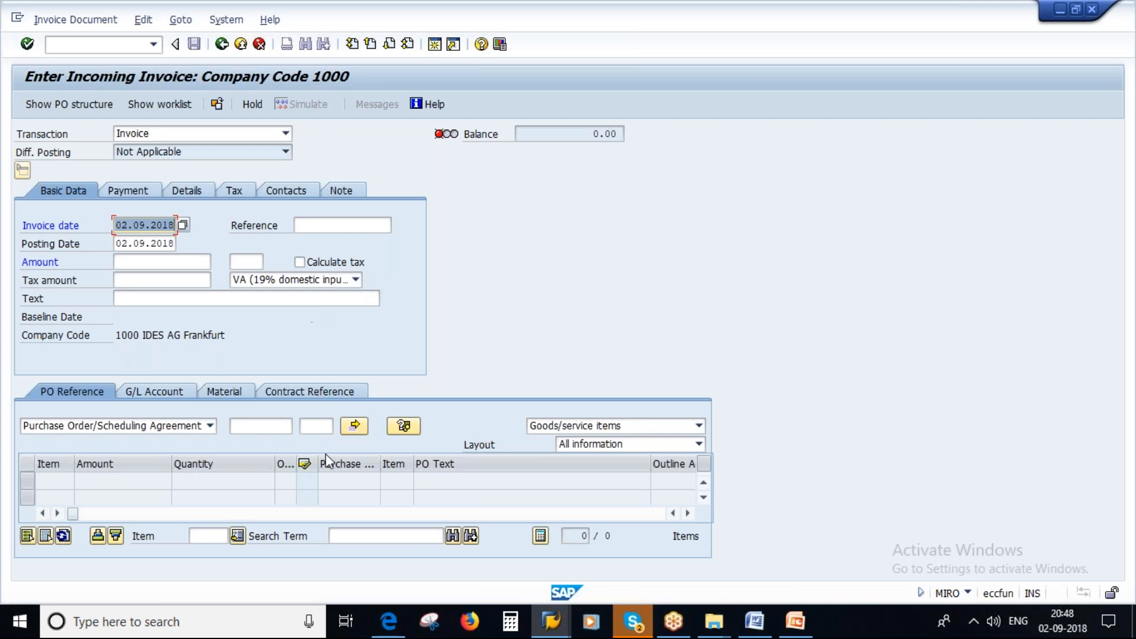
{"action": "left_click", "coordinate": [257, 425]}
{"action": "key", "text": "ctrl+v"}
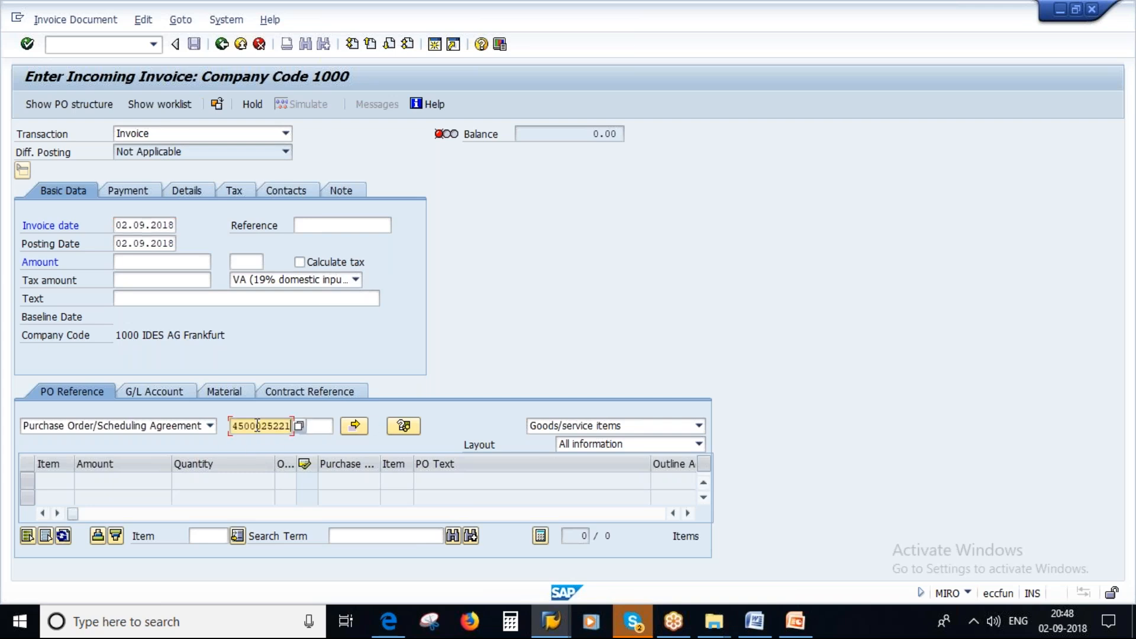
Step: Load the purchase order's items into the invoice and check the tax code of both items
{"action": "key", "text": "Return"}
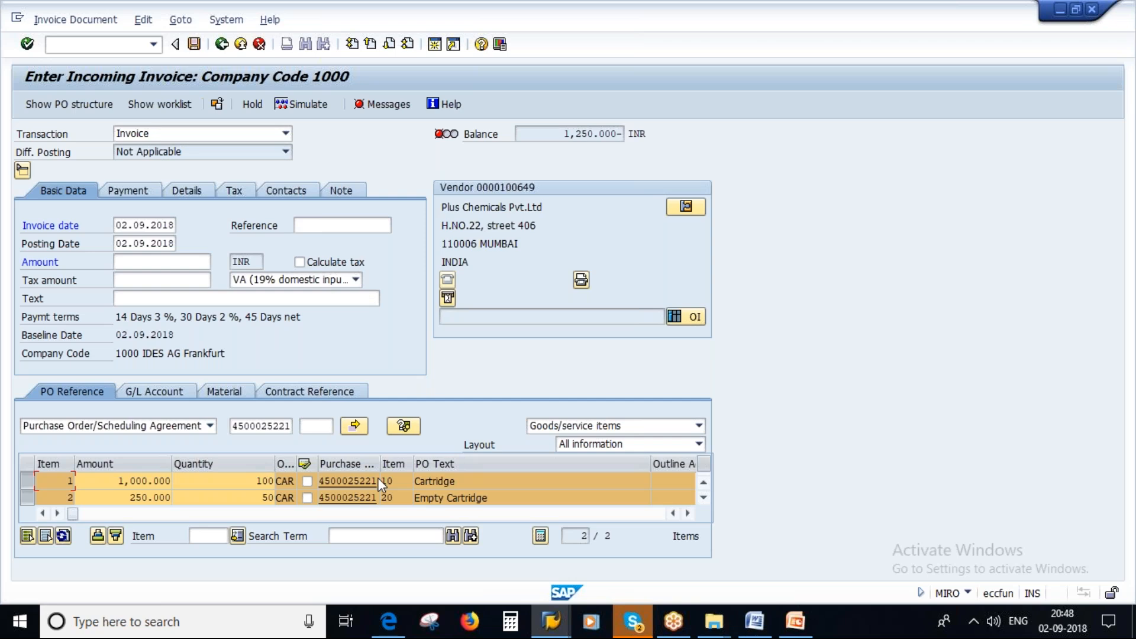
{"action": "left_click_drag", "start_coordinate": [73, 513], "coordinate": [127, 517]}
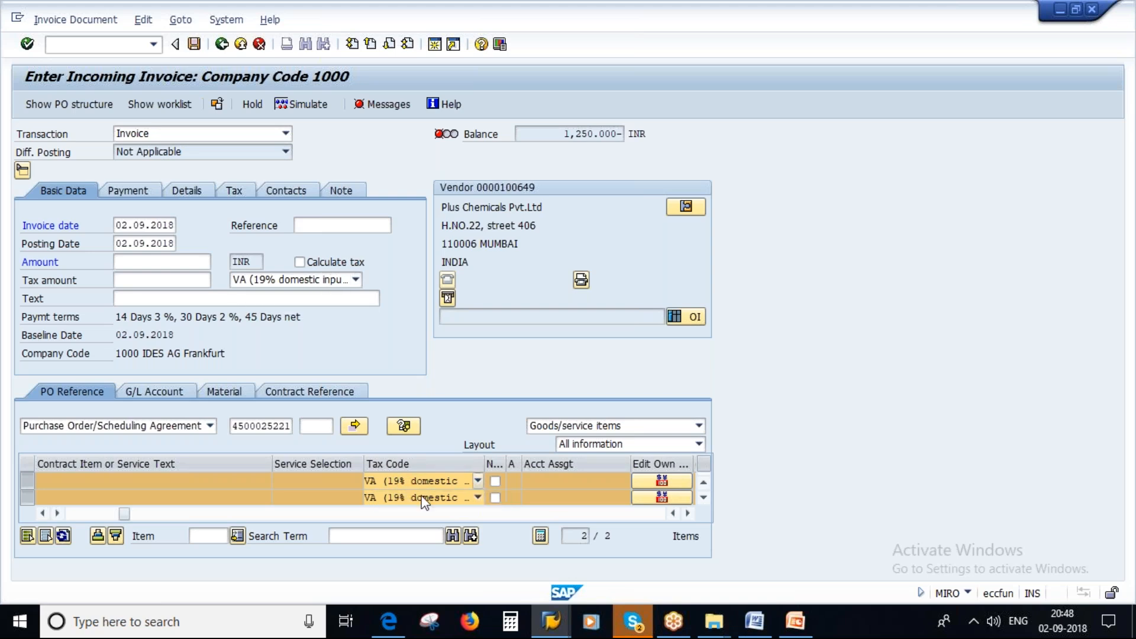
{"action": "left_click_drag", "start_coordinate": [124, 513], "coordinate": [68, 514]}
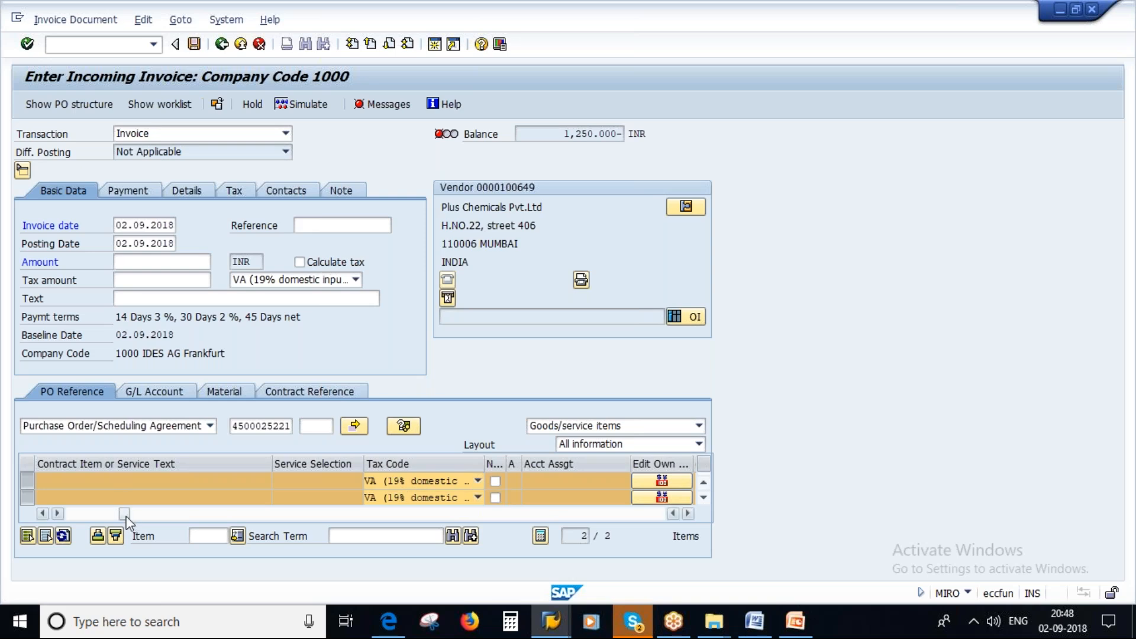
Step: Set the tax code in the invoice's basic data to 1I (Input tax 10%)
{"action": "left_click", "coordinate": [355, 281]}
{"action": "left_click", "coordinate": [355, 282]}
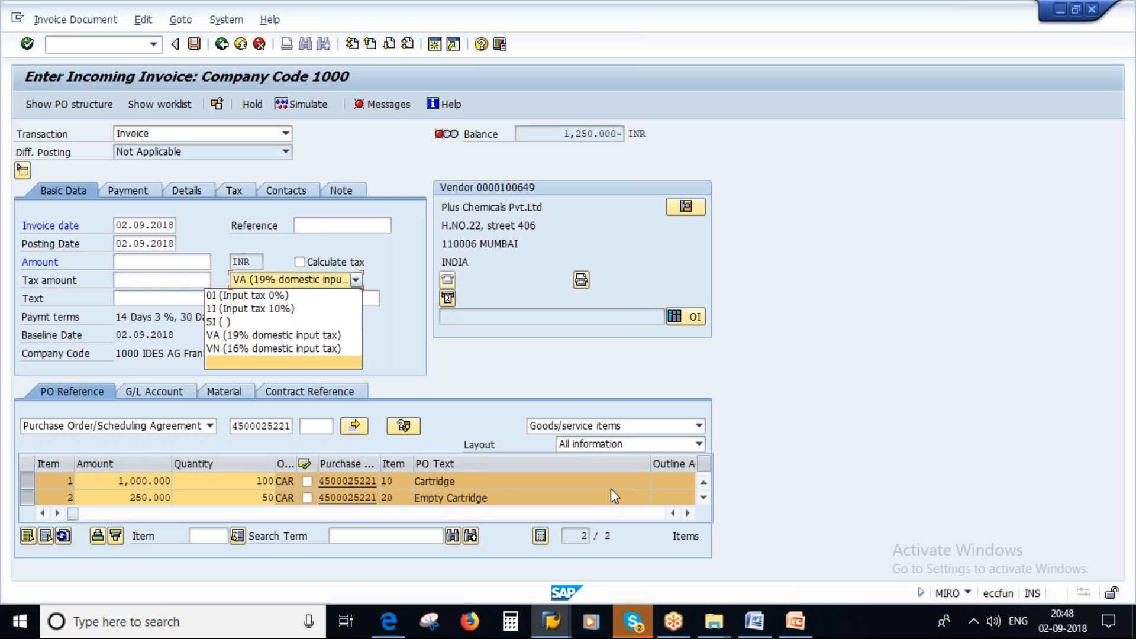
{"action": "left_click", "coordinate": [265, 309]}
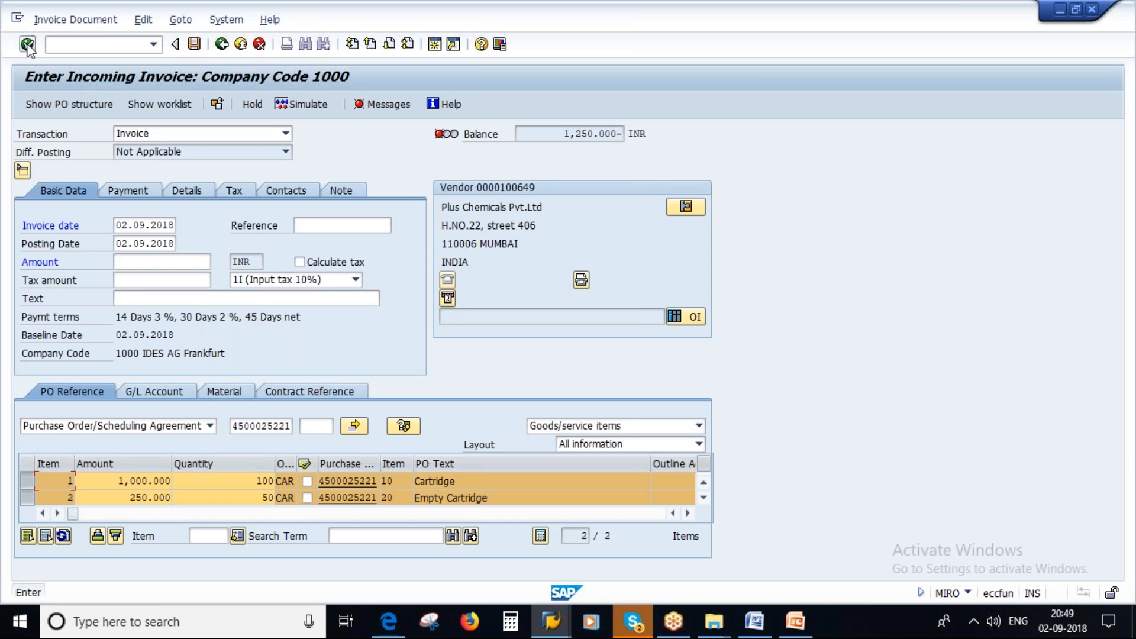
Step: Check the first invoice item's tax code and its available options without choosing another one
{"action": "left_click_drag", "start_coordinate": [70, 515], "coordinate": [120, 520]}
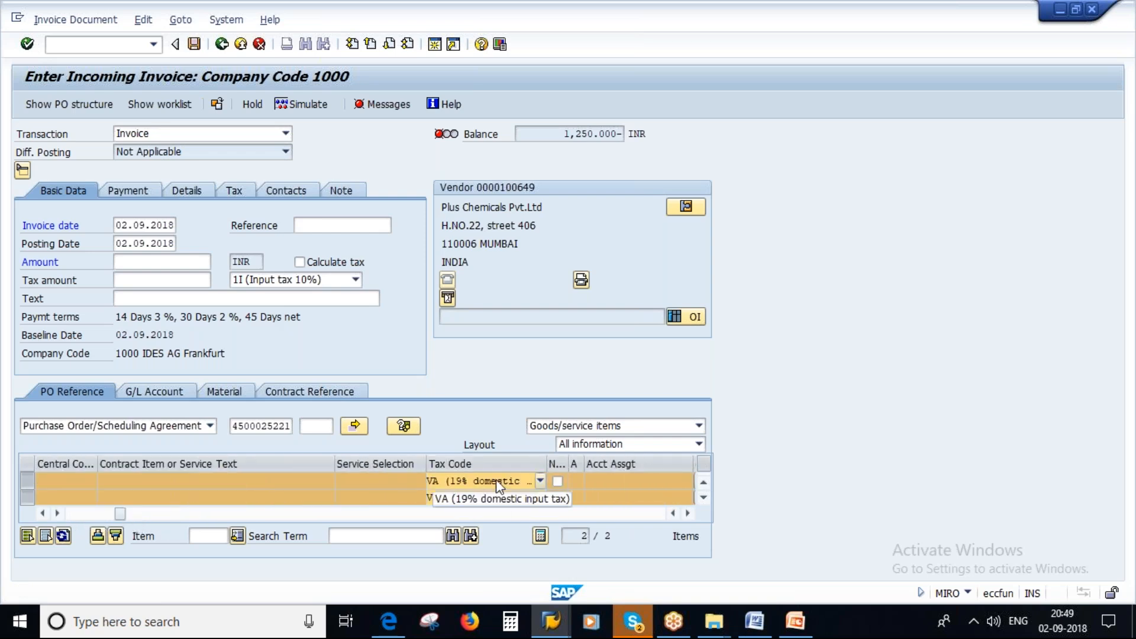
{"action": "left_click", "coordinate": [539, 480]}
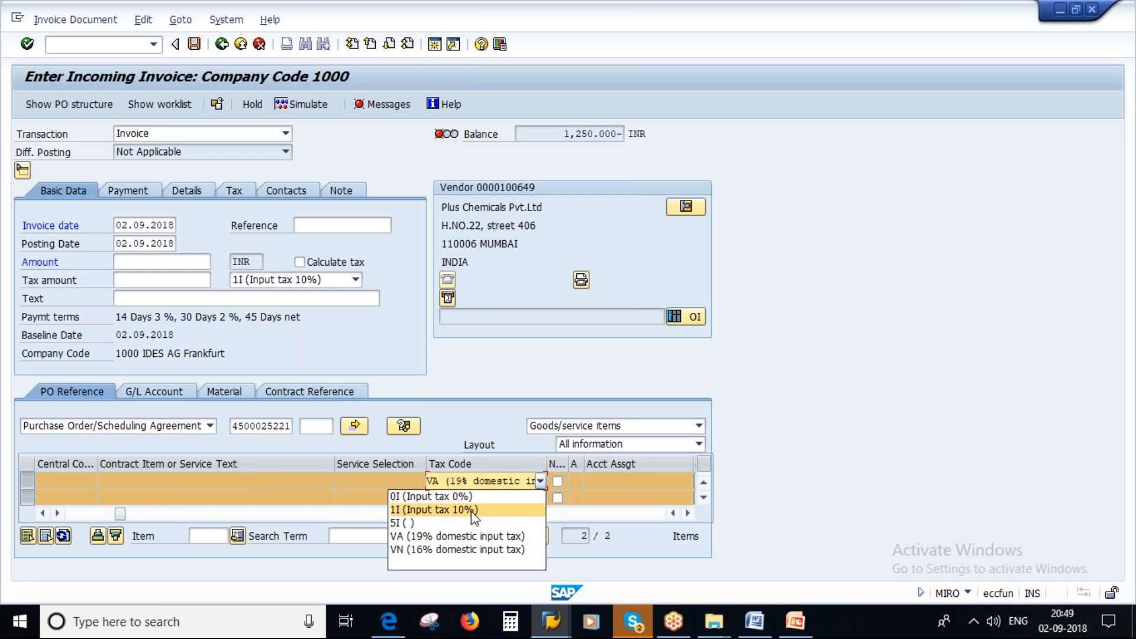
{"action": "left_click", "coordinate": [485, 379]}
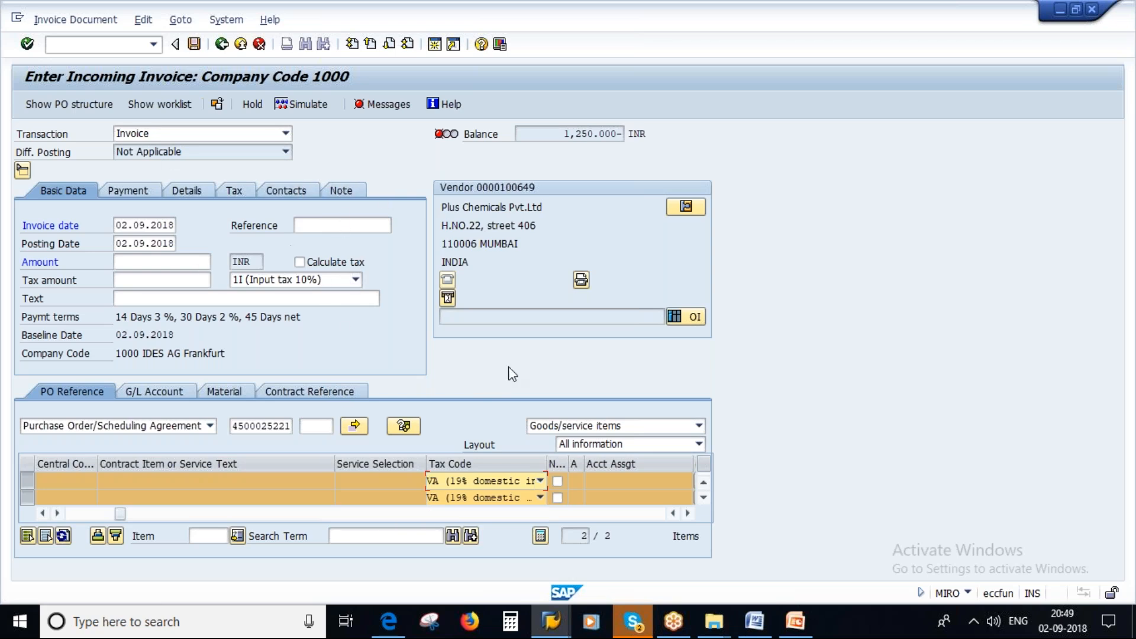
Step: Switch to PowerPoint to view the Entering Tax Data slide and return to the incoming invoice in SAP
{"action": "left_click", "coordinate": [794, 621]}
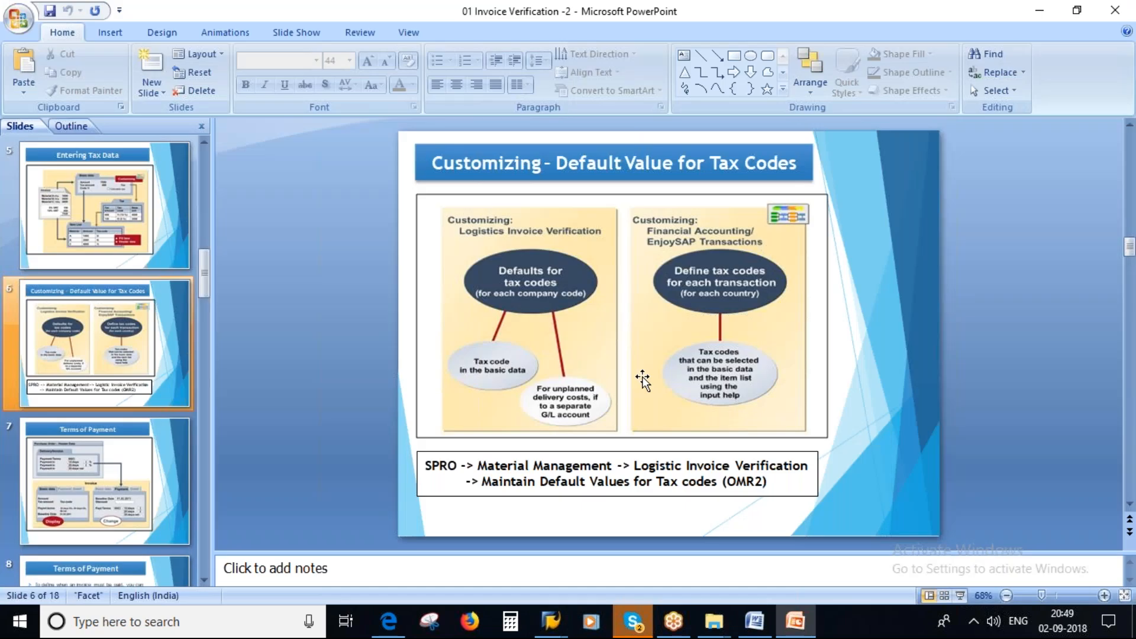
{"action": "scroll", "coordinate": [569, 365], "scroll_direction": "up", "scroll_amount": 1}
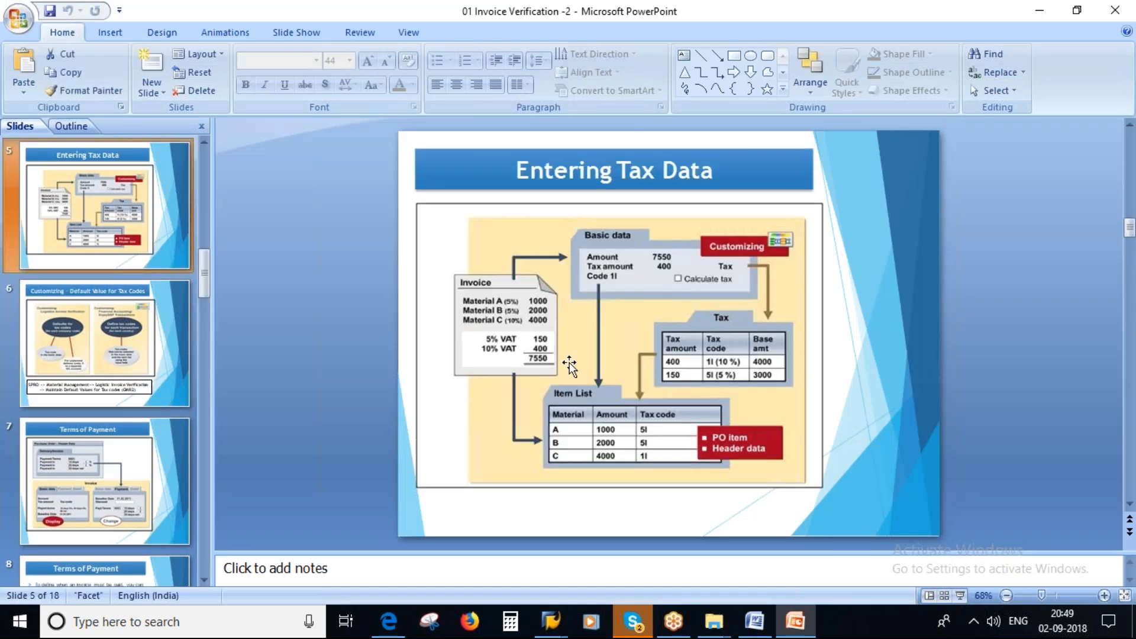
{"action": "key", "text": "alt+Tab"}
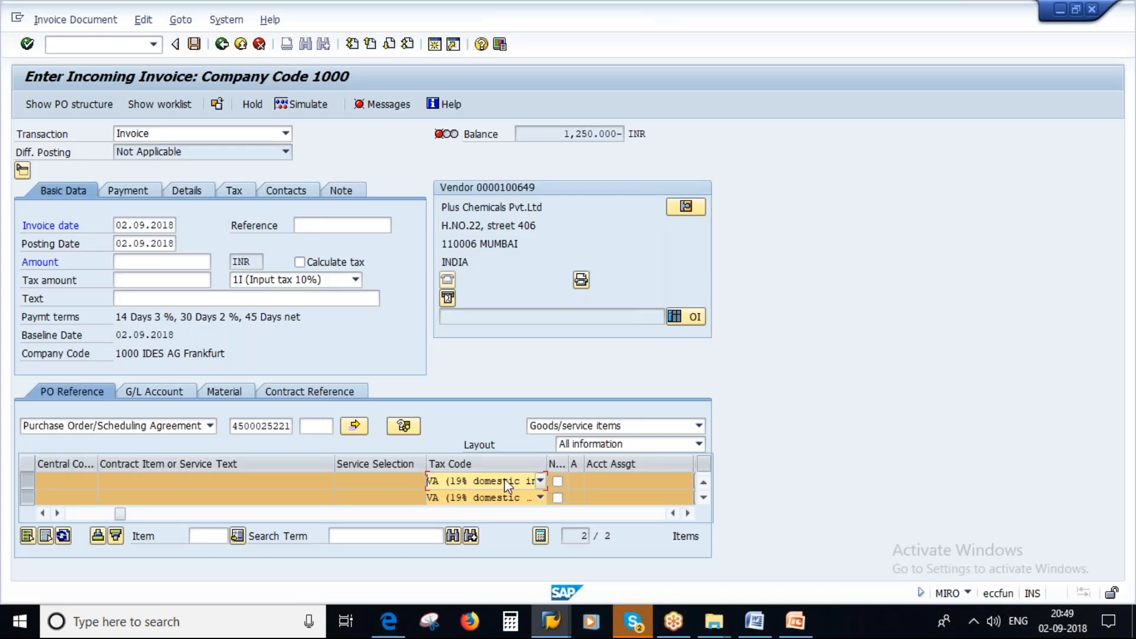
Step: Compare the tax codes offered for the first item and in the basic data, leaving both selections as they are
{"action": "left_click", "coordinate": [539, 482]}
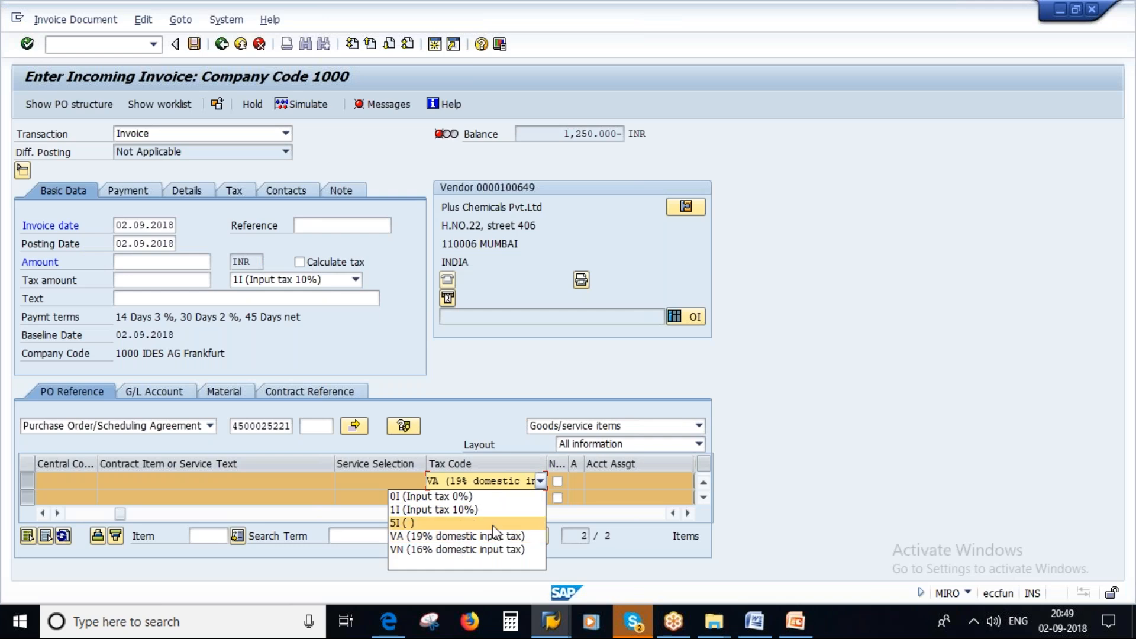
{"action": "left_click", "coordinate": [495, 368]}
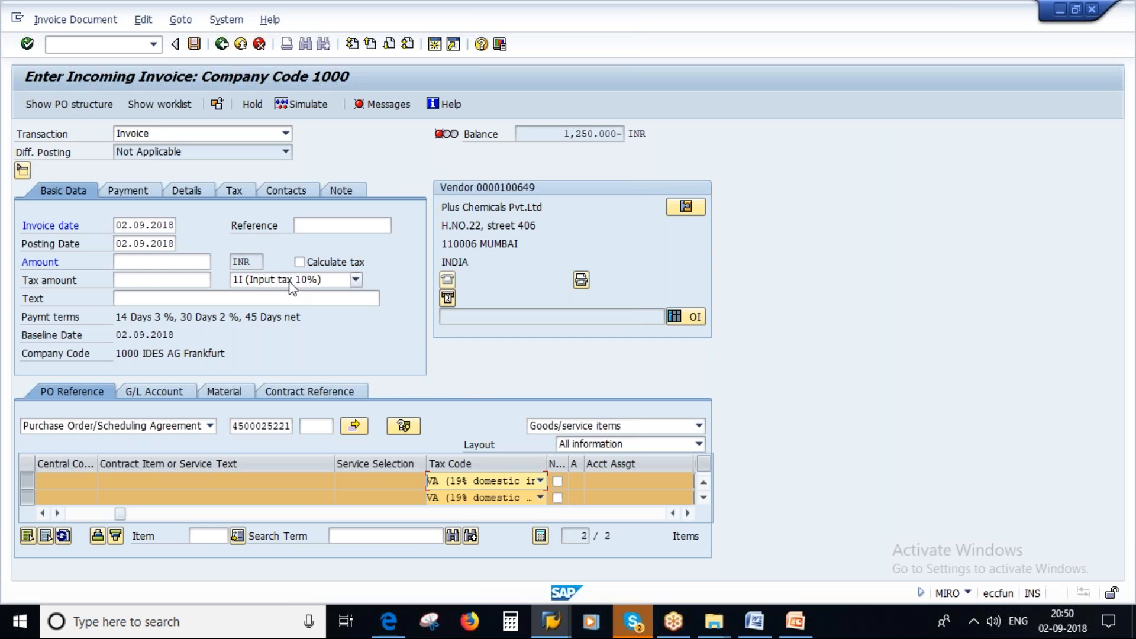
{"action": "left_click", "coordinate": [356, 280]}
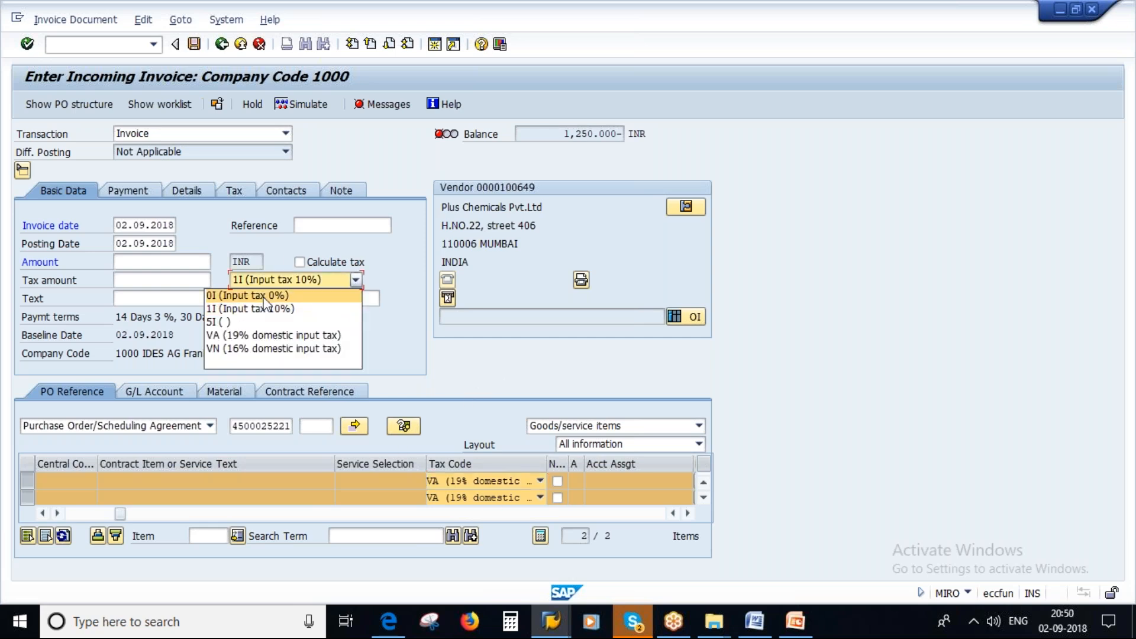
{"action": "left_click", "coordinate": [459, 357]}
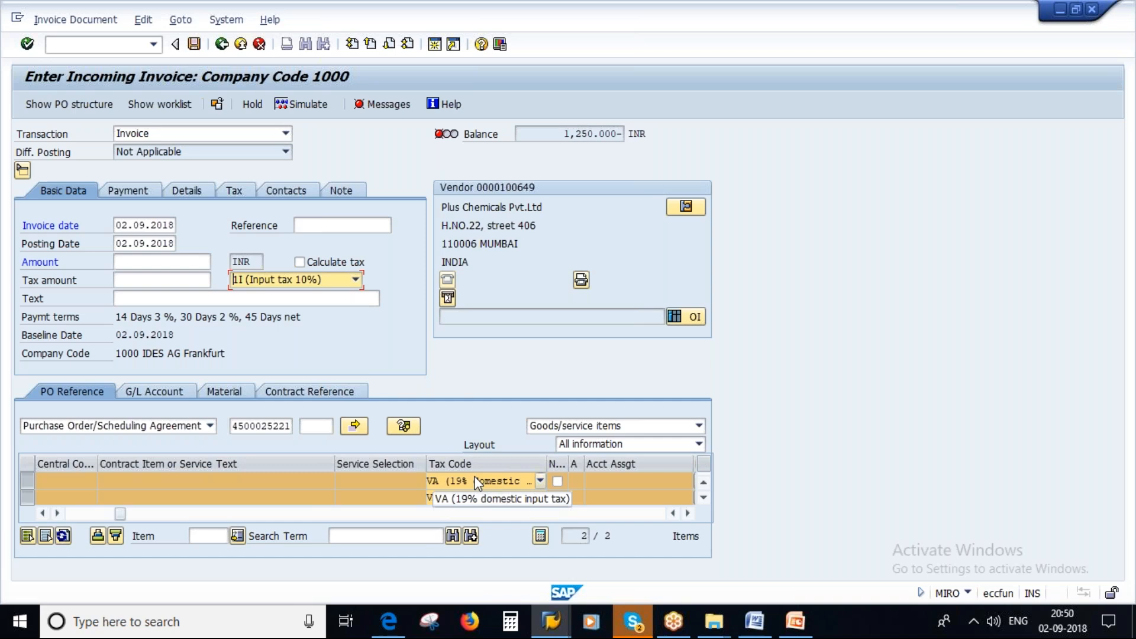
{"action": "left_click", "coordinate": [540, 481]}
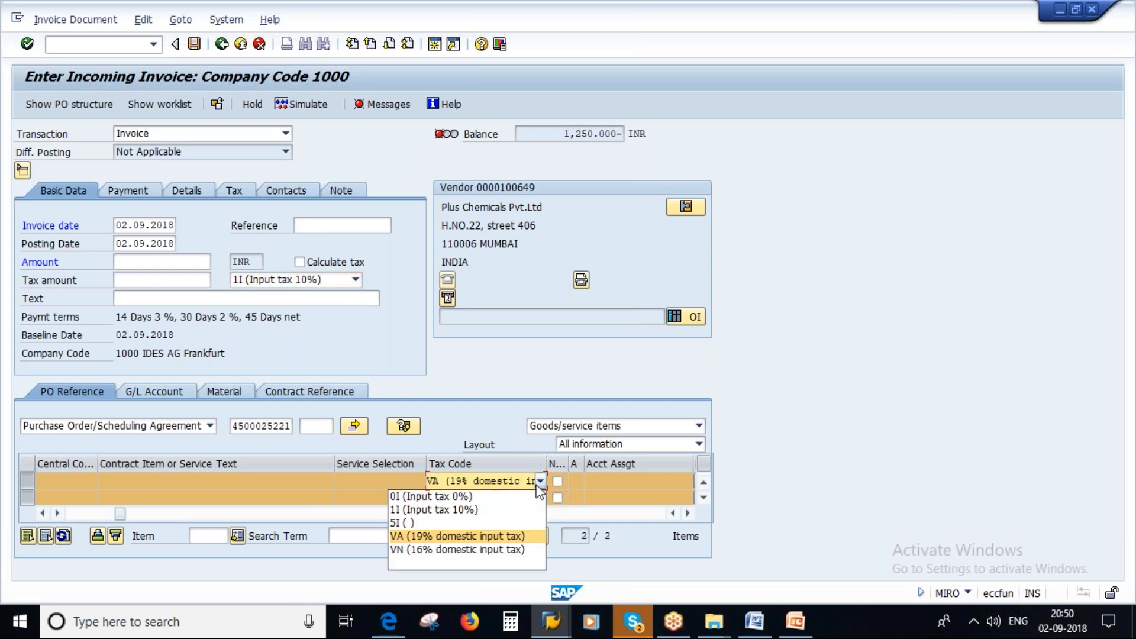
{"action": "left_click", "coordinate": [502, 383]}
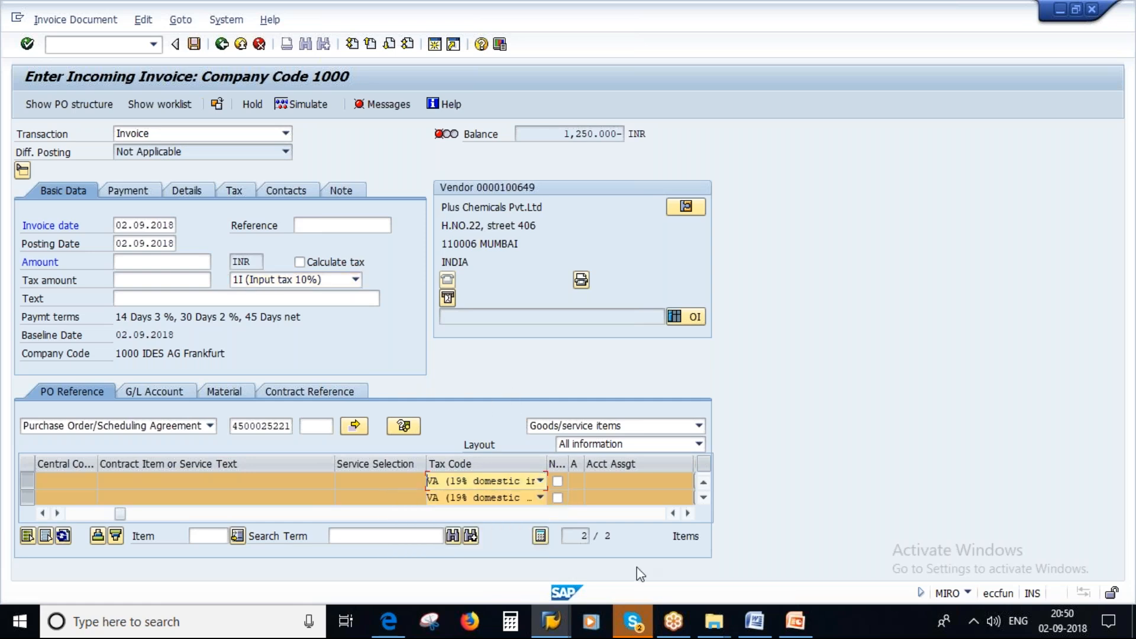
Step: Switch to PowerPoint and show the slide "Customizing - Default Value for Tax Codes"
{"action": "left_click", "coordinate": [801, 625]}
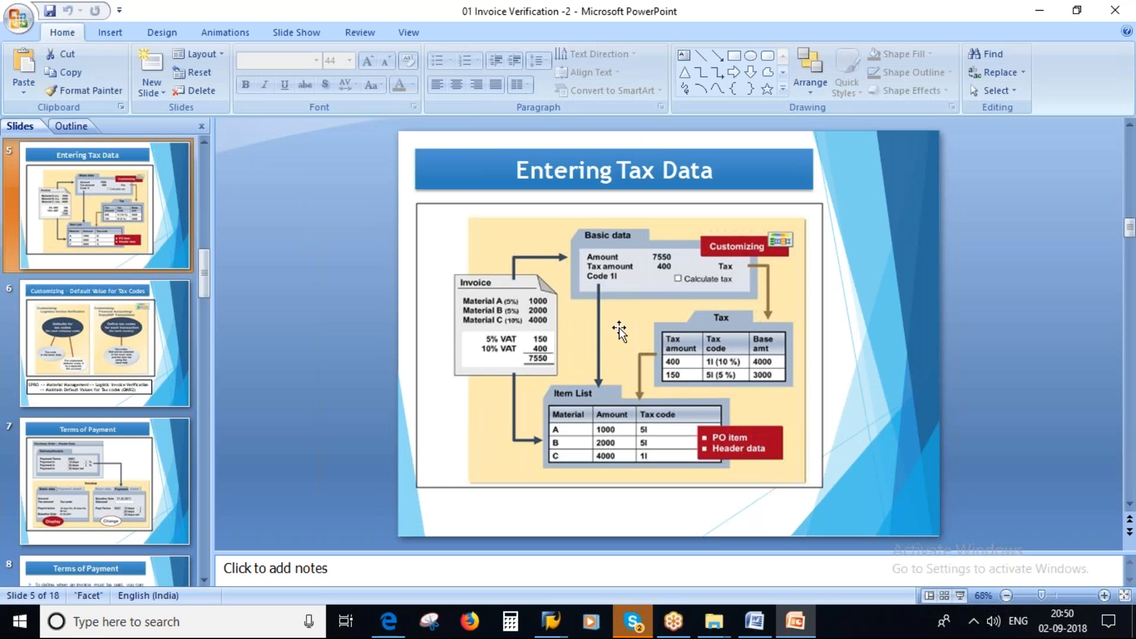
{"action": "left_click", "coordinate": [92, 331]}
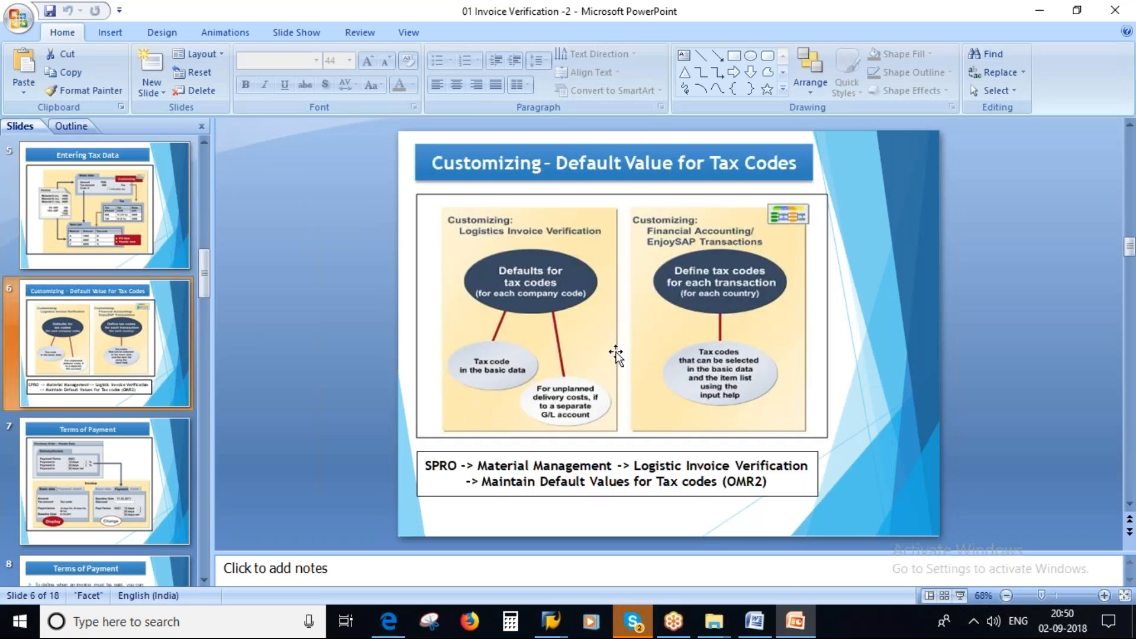
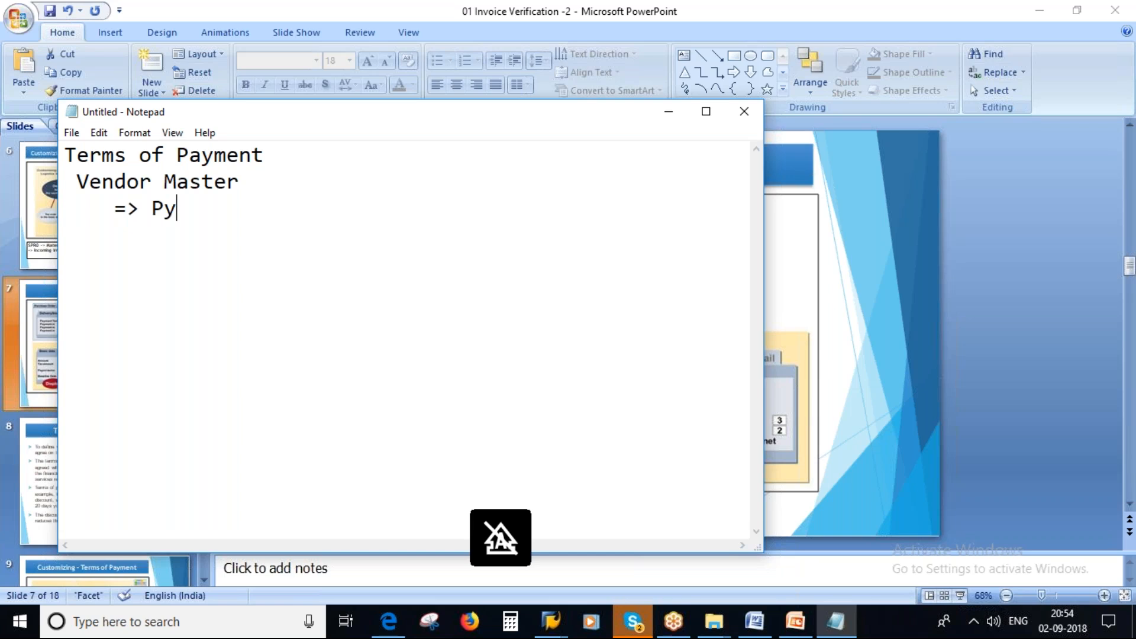
Step: Complete the Notepad outline under Vendor Master with "=> Purchase Order" and "=> Invoice document - MIRO", and highlight the Vendor Master line
{"action": "type", "text": "urchase"}
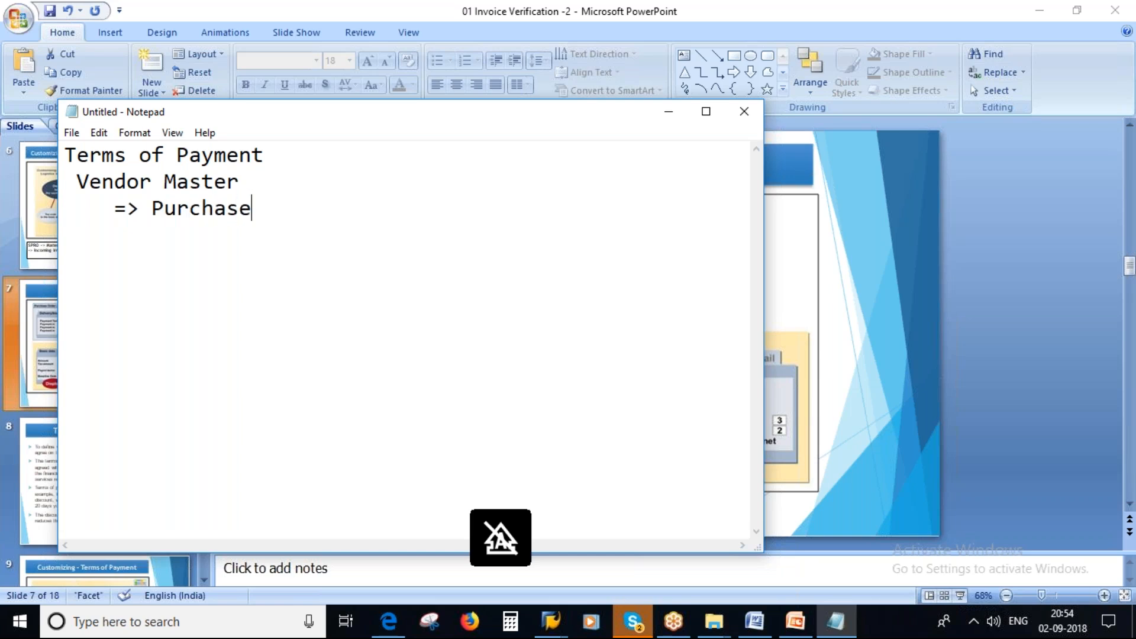
{"action": "type", "text": " Order"}
{"action": "key", "text": "Return"}
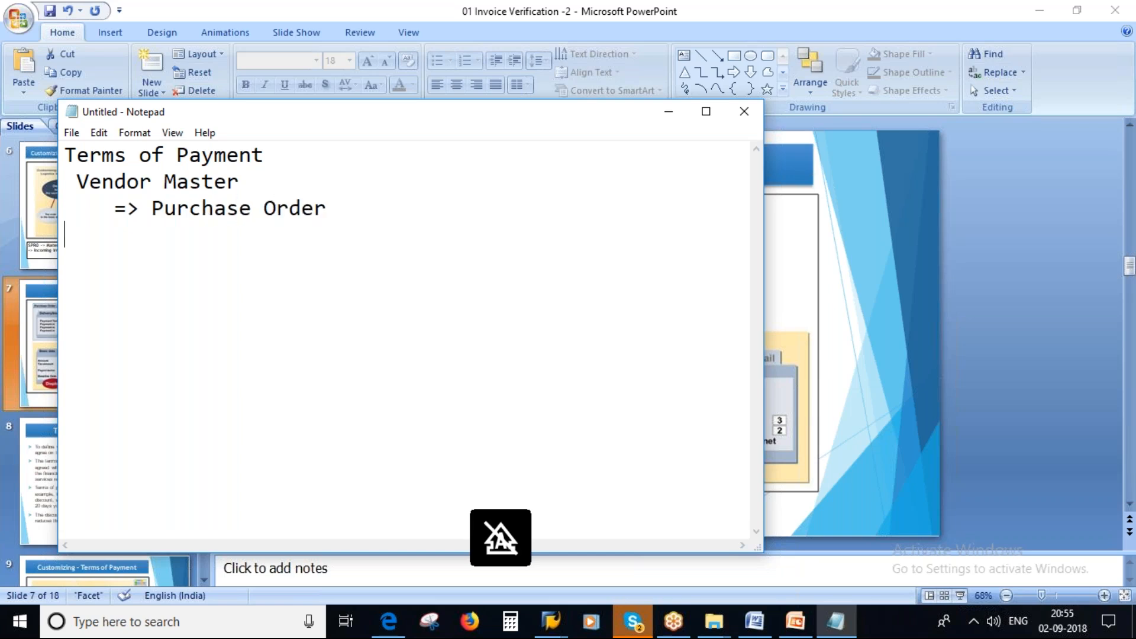
{"action": "type", "text": "=> "}
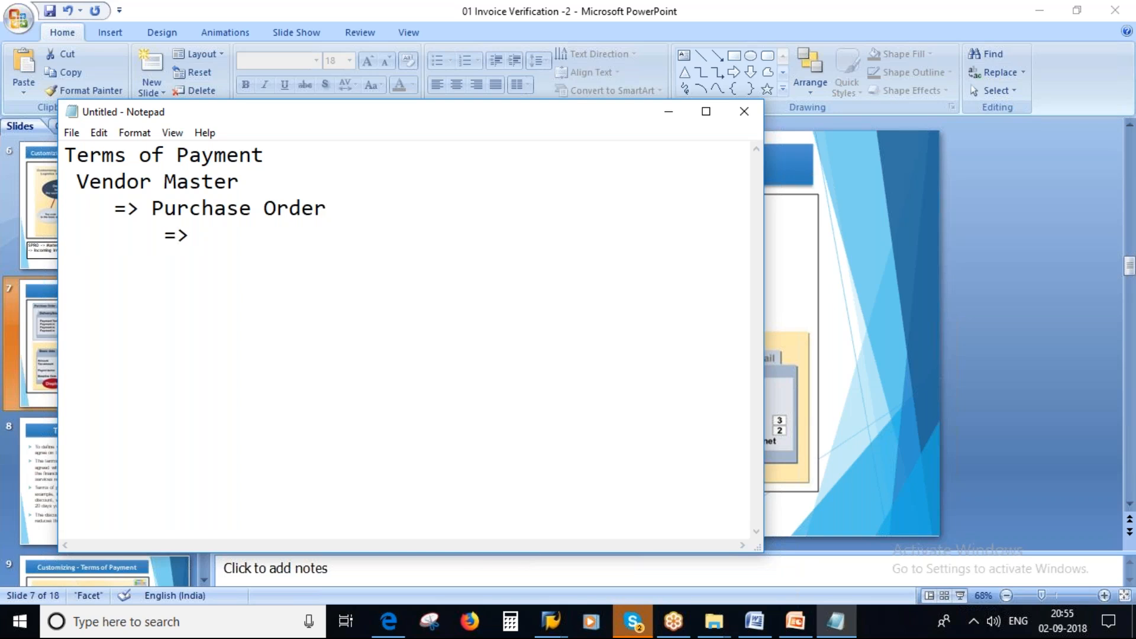
{"action": "type", "text": "In"}
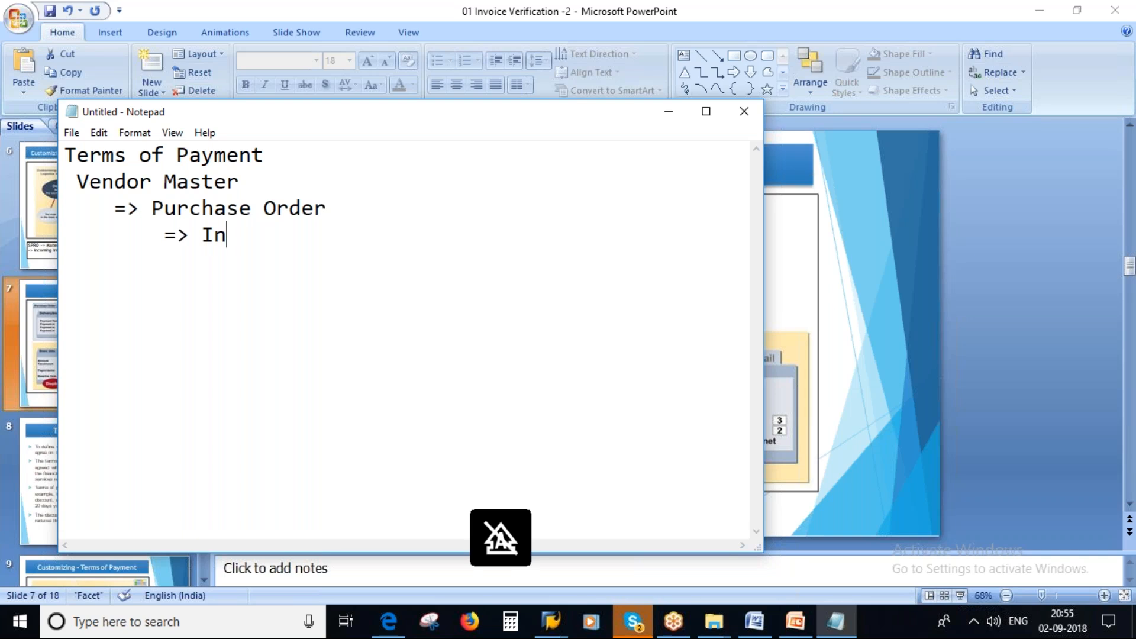
{"action": "type", "text": "o"}
{"action": "key", "text": "BackSpace"}
{"action": "type", "text": "voice document -"}
{"action": "key", "text": "Caps_Lock"}
{"action": "type", "text": "MIRO"}
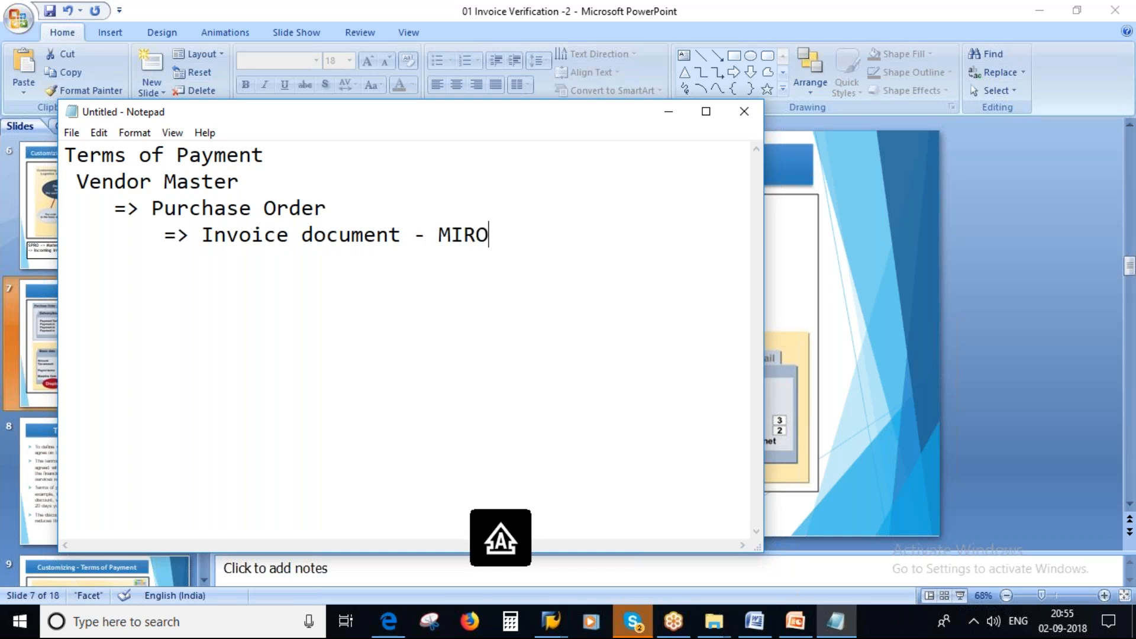
{"action": "left_click_drag", "start_coordinate": [240, 182], "coordinate": [87, 186]}
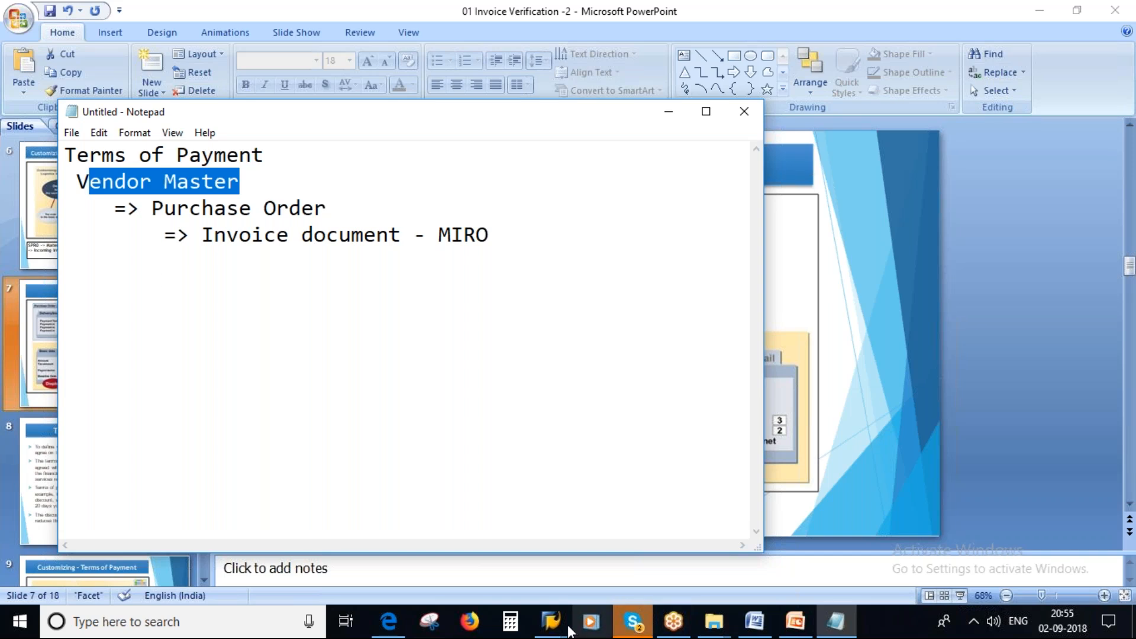
Step: Switch to SAP, leave the incoming invoice transaction and display the purchase order with transaction ME23N
{"action": "left_click", "coordinate": [568, 630]}
{"action": "left_click", "coordinate": [556, 553]}
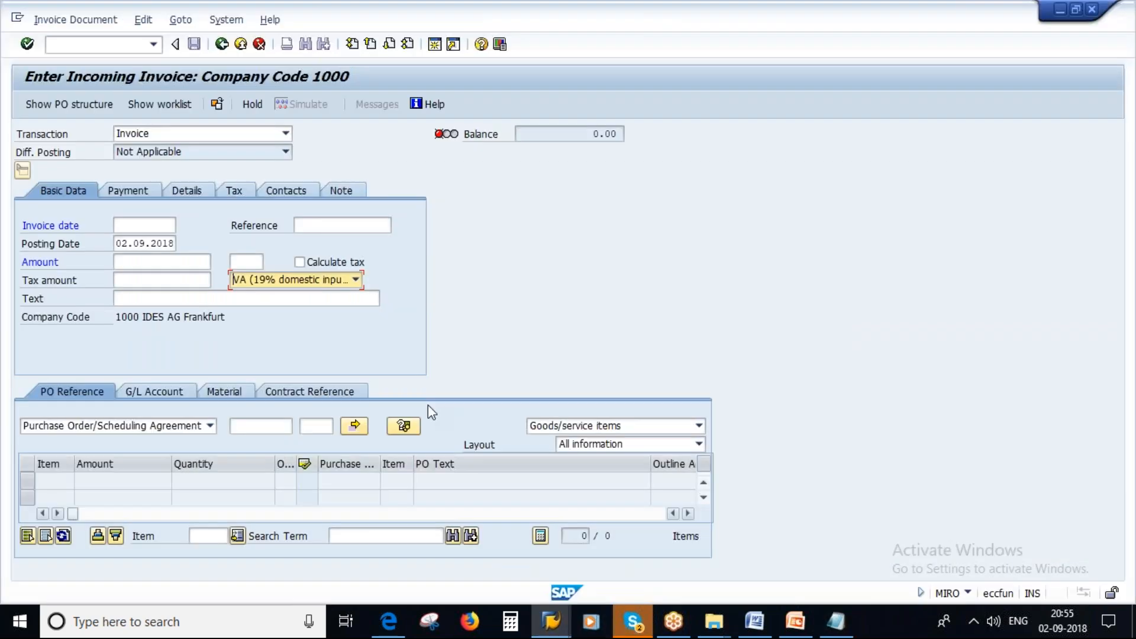
{"action": "left_click", "coordinate": [559, 613]}
{"action": "left_click", "coordinate": [91, 45]}
{"action": "type", "text": "/N"}
{"action": "key", "text": "Return"}
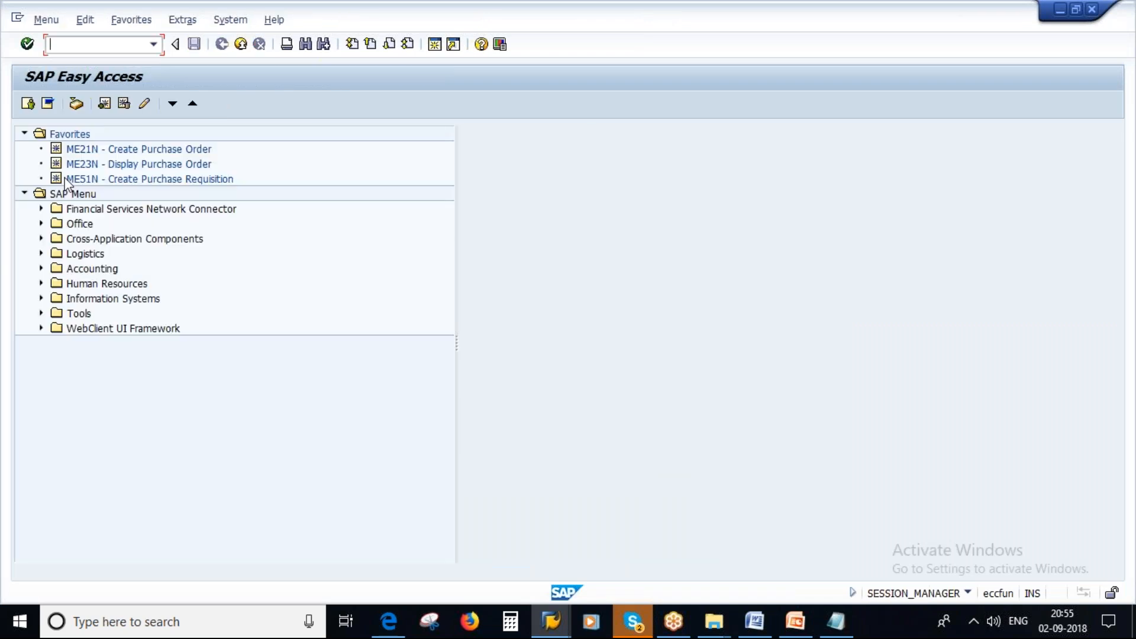
{"action": "type", "text": "ME21"}
{"action": "type", "text": "N"}
{"action": "key", "text": "Return"}
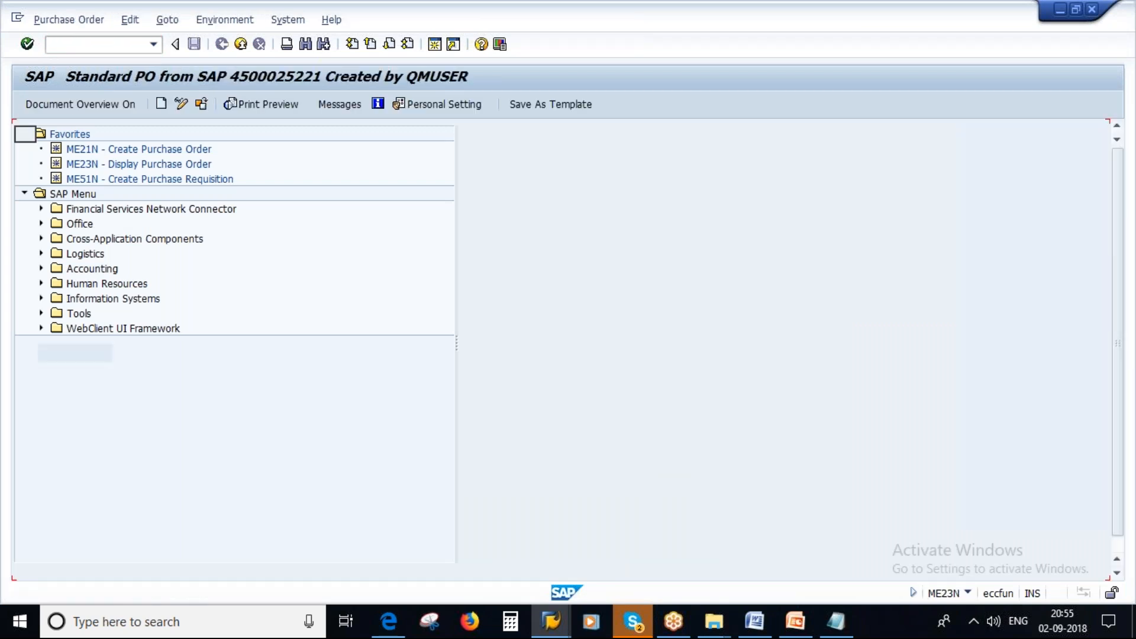
Step: Expand the purchase order header and examine the payment terms in its Delivery/Invoice data
{"action": "left_click", "coordinate": [354, 135]}
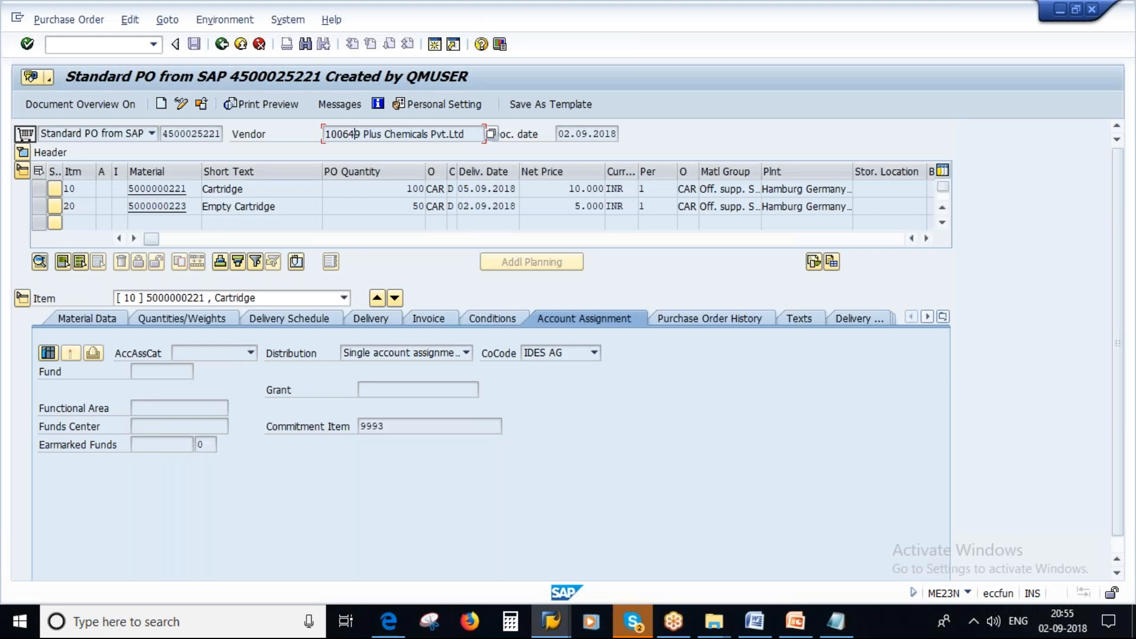
{"action": "left_click", "coordinate": [22, 154]}
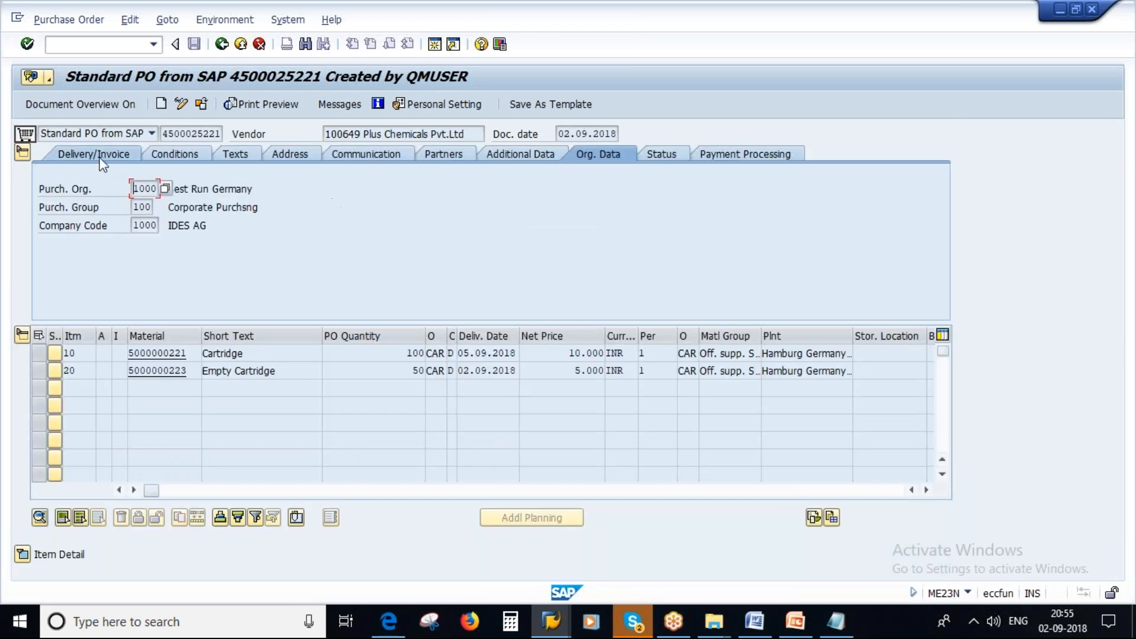
{"action": "left_click", "coordinate": [90, 156]}
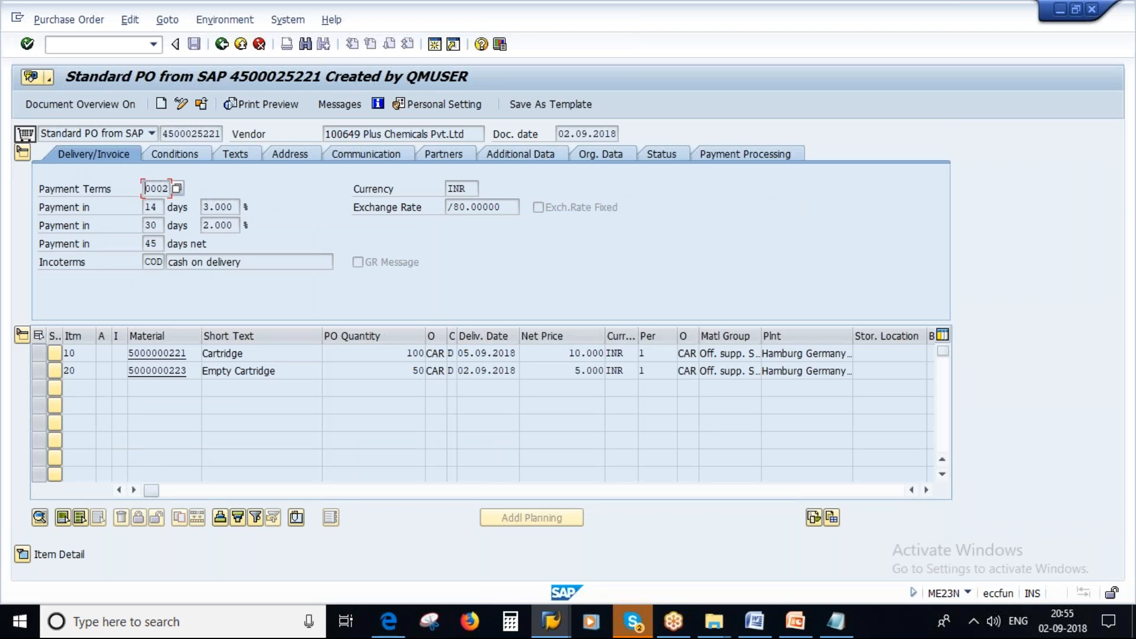
{"action": "double_click", "coordinate": [152, 189]}
{"action": "left_click", "coordinate": [148, 188]}
{"action": "left_click_drag", "start_coordinate": [148, 188], "coordinate": [169, 188]}
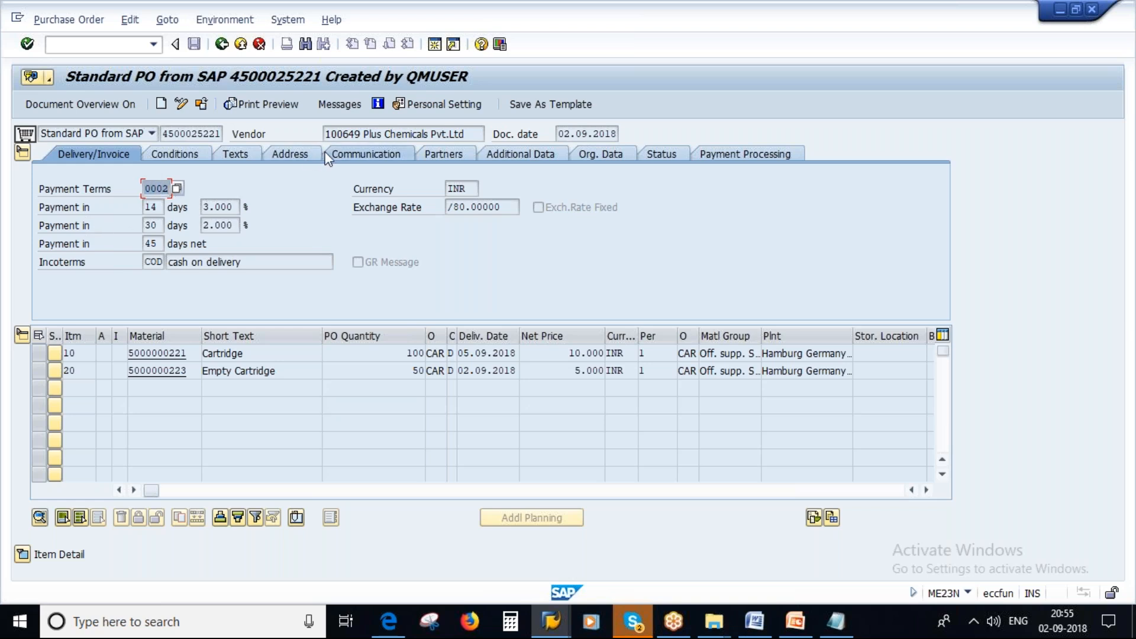
Step: Display the Plus Chemicals vendor master with transaction XK03 in a separate session, for purchasing organization 1000 with all views selected
{"action": "left_click", "coordinate": [364, 135]}
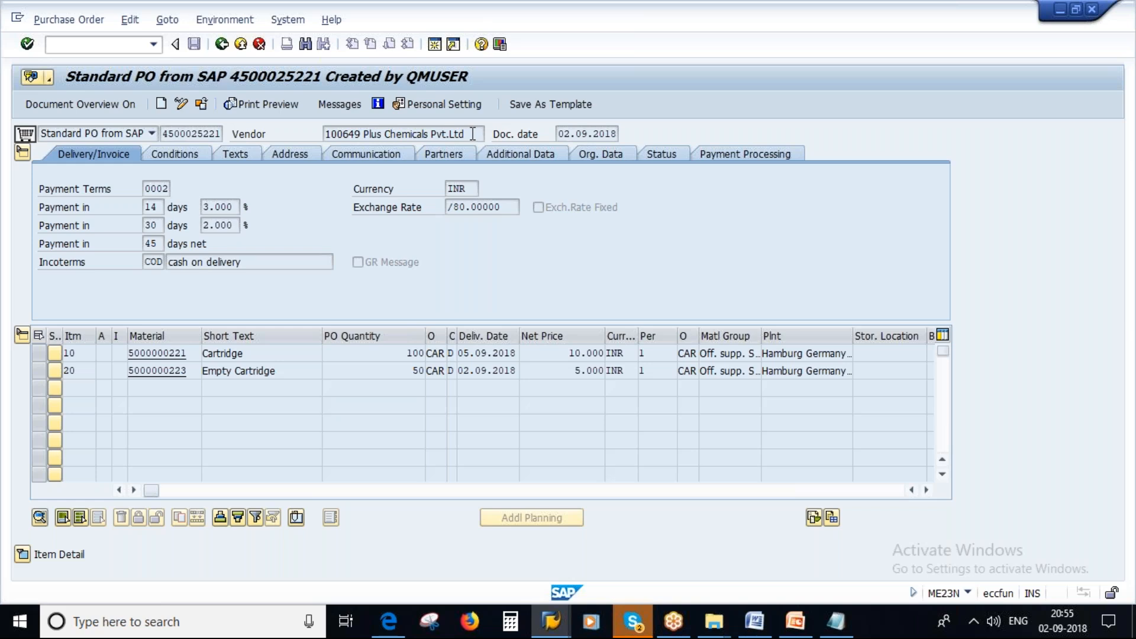
{"action": "type", "text": "XK03"}
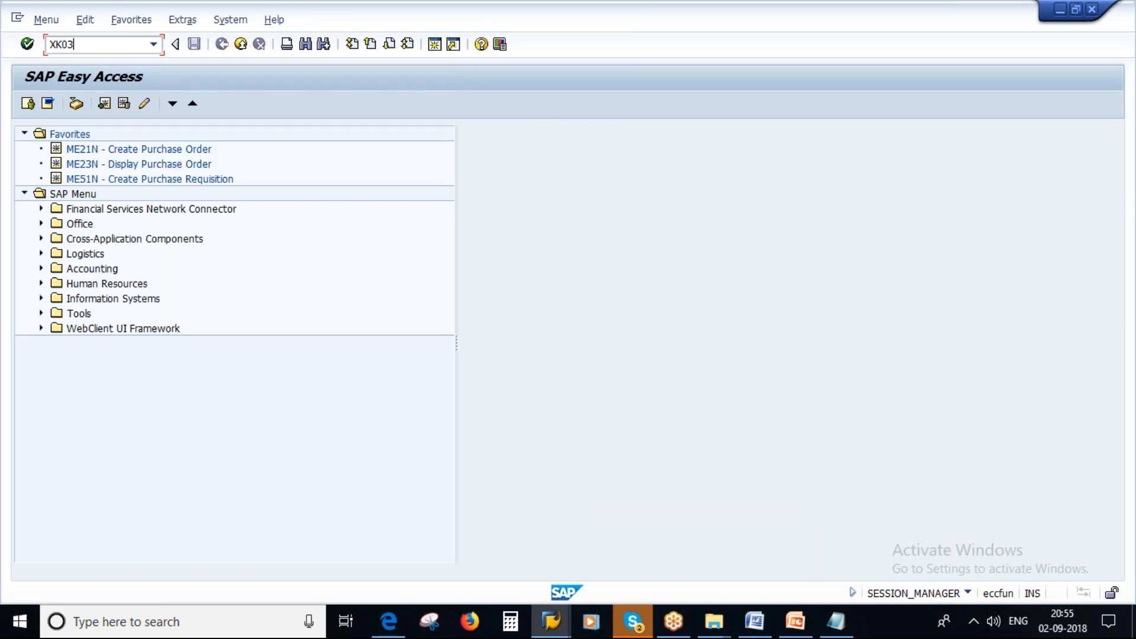
{"action": "key", "text": "Return"}
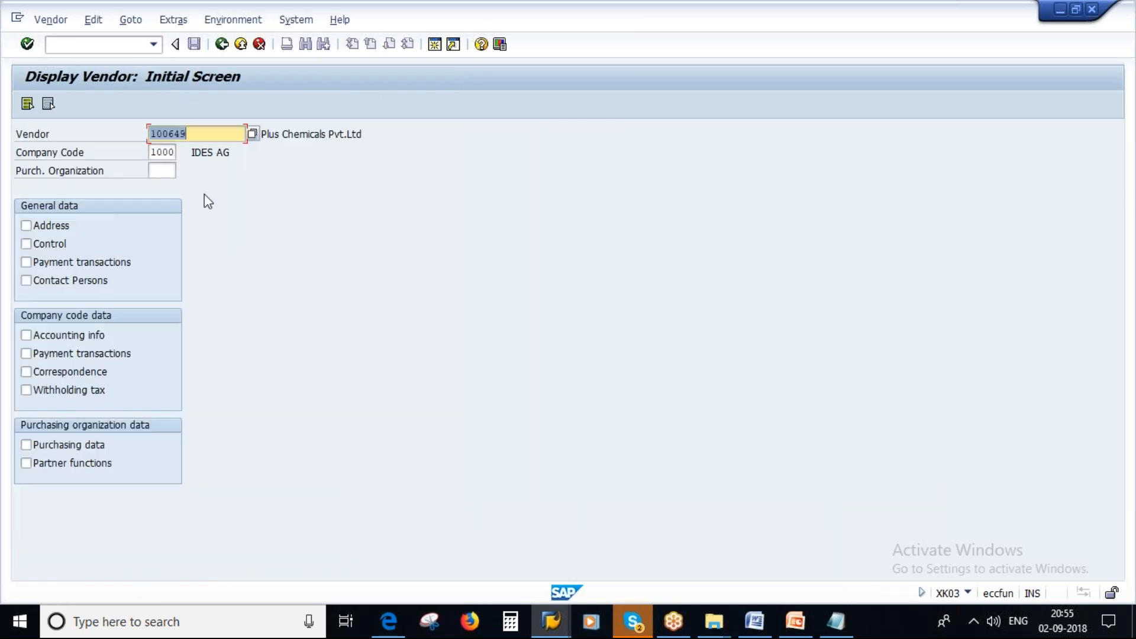
{"action": "left_click", "coordinate": [159, 171]}
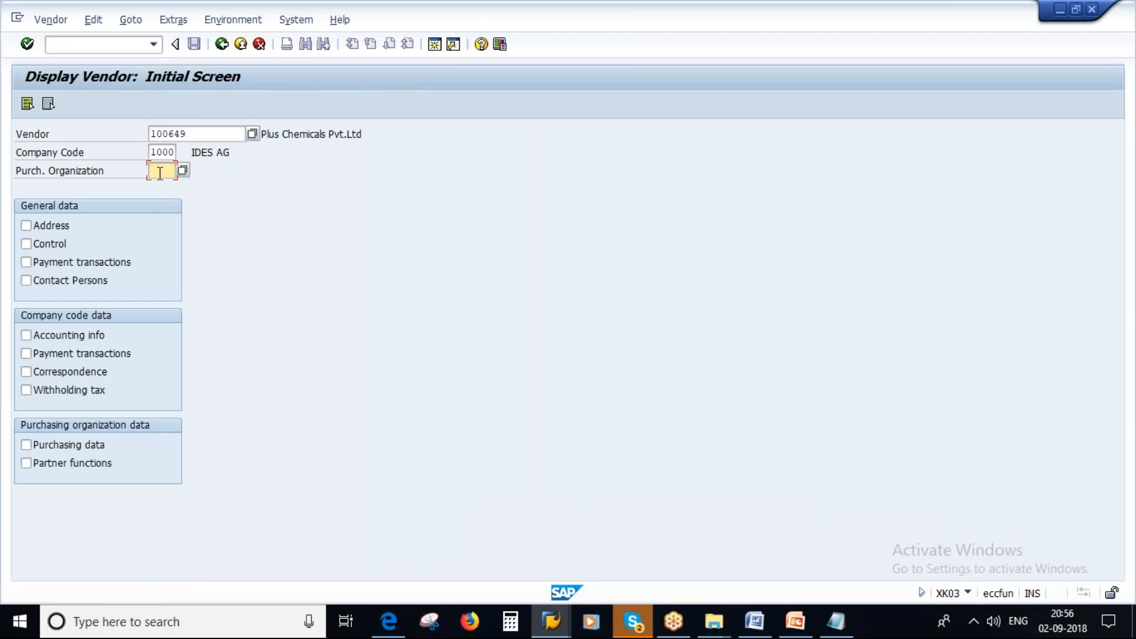
{"action": "type", "text": "1000"}
{"action": "left_click", "coordinate": [27, 104]}
{"action": "key", "text": "Return"}
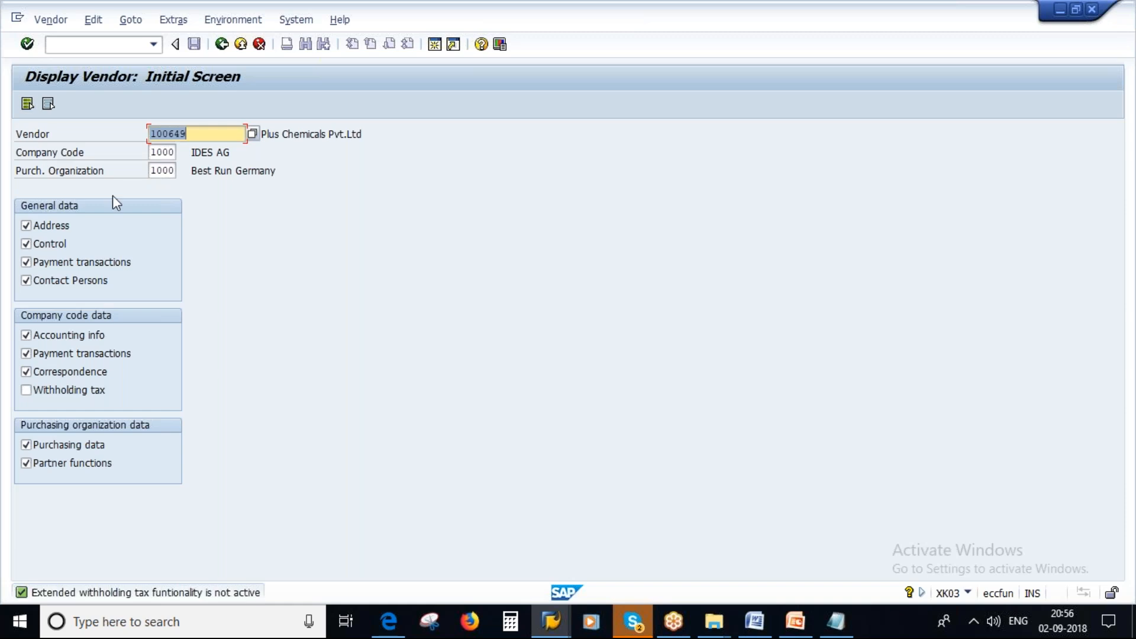
{"action": "key", "text": "Return"}
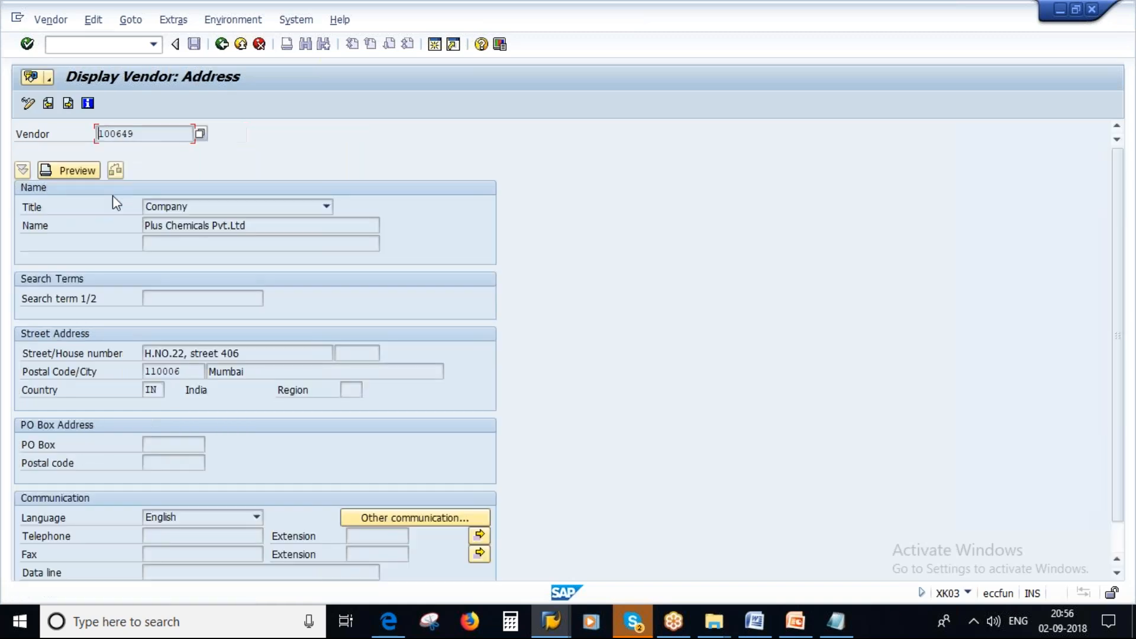
Step: Advance through the vendor master views to the Purchasing data and highlight the terms of payment
{"action": "key", "text": "Return"}
{"action": "key", "text": "Return"}
{"action": "key", "text": "Return"}
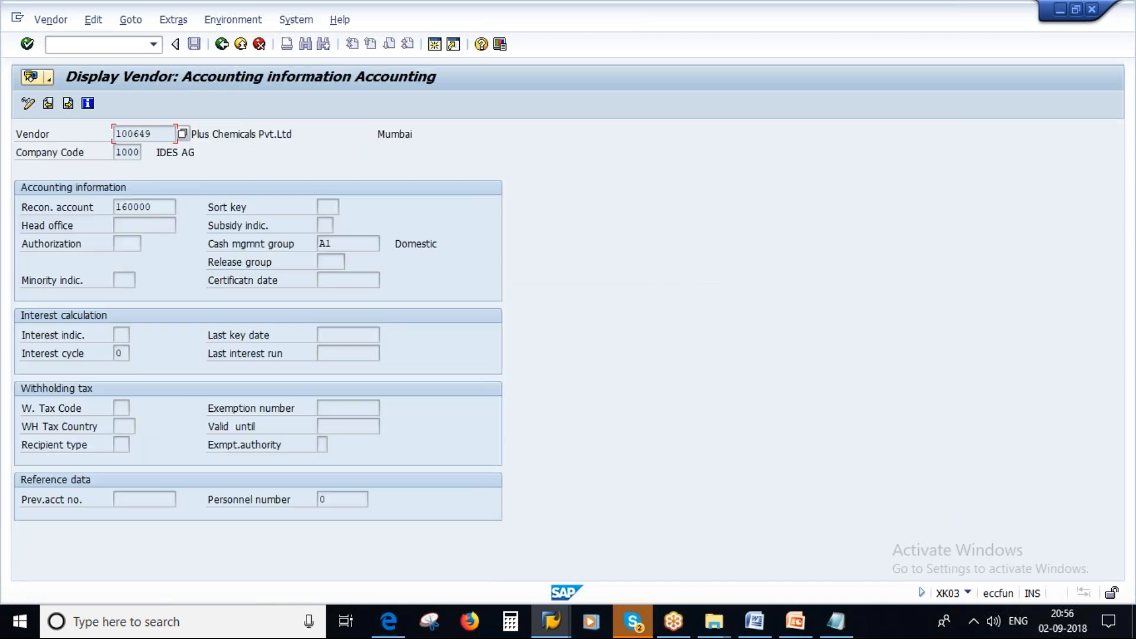
{"action": "key", "text": "Return"}
{"action": "key", "text": "Return"}
{"action": "key", "text": "Return"}
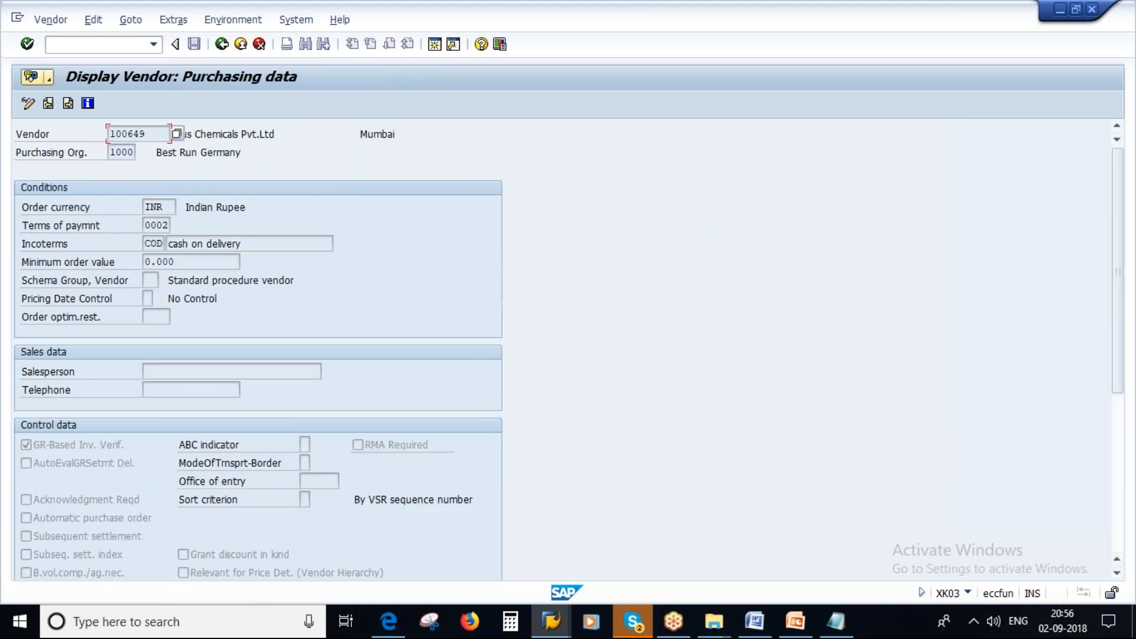
{"action": "left_click", "coordinate": [147, 226]}
{"action": "left_click_drag", "start_coordinate": [147, 226], "coordinate": [273, 244]}
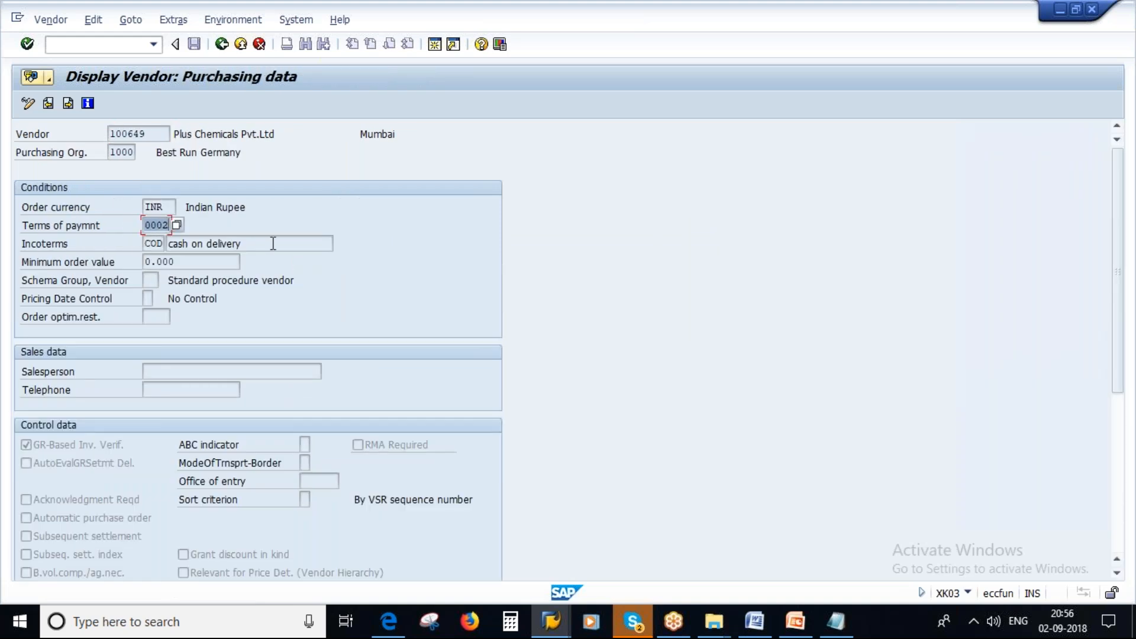
Step: Look up the explanation of terms of payment 0002 in the list of possible entries, close it and highlight the vendor's payment terms
{"action": "left_click", "coordinate": [176, 225]}
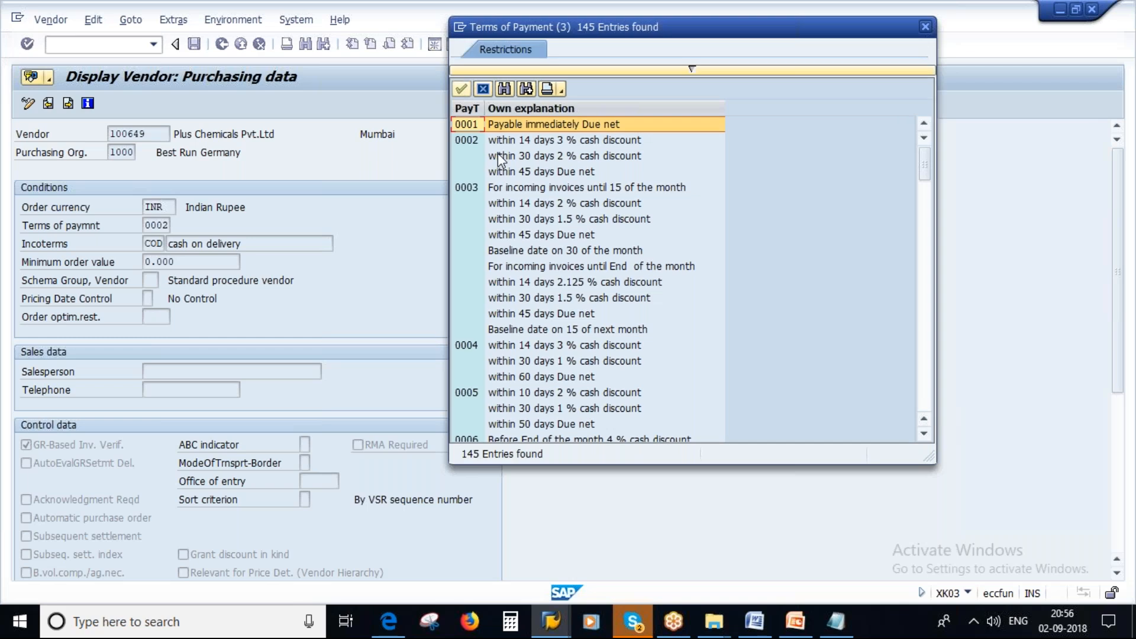
{"action": "left_click", "coordinate": [550, 141]}
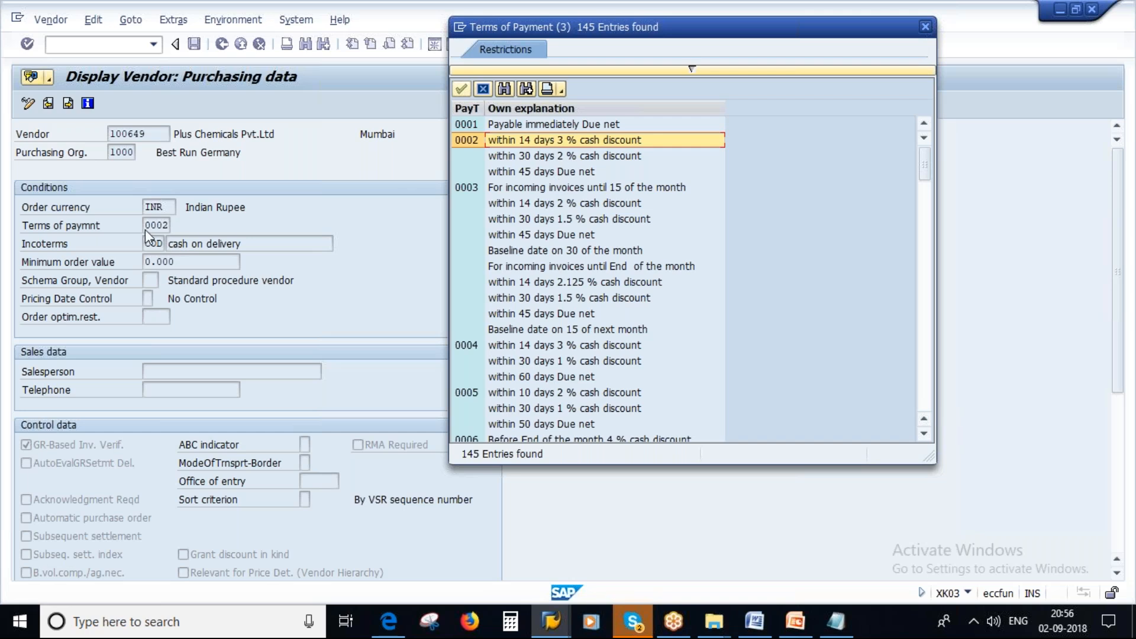
{"action": "left_click_drag", "start_coordinate": [674, 40], "coordinate": [496, 106]}
{"action": "left_click", "coordinate": [748, 92]}
{"action": "left_click_drag", "start_coordinate": [156, 134], "coordinate": [63, 135]}
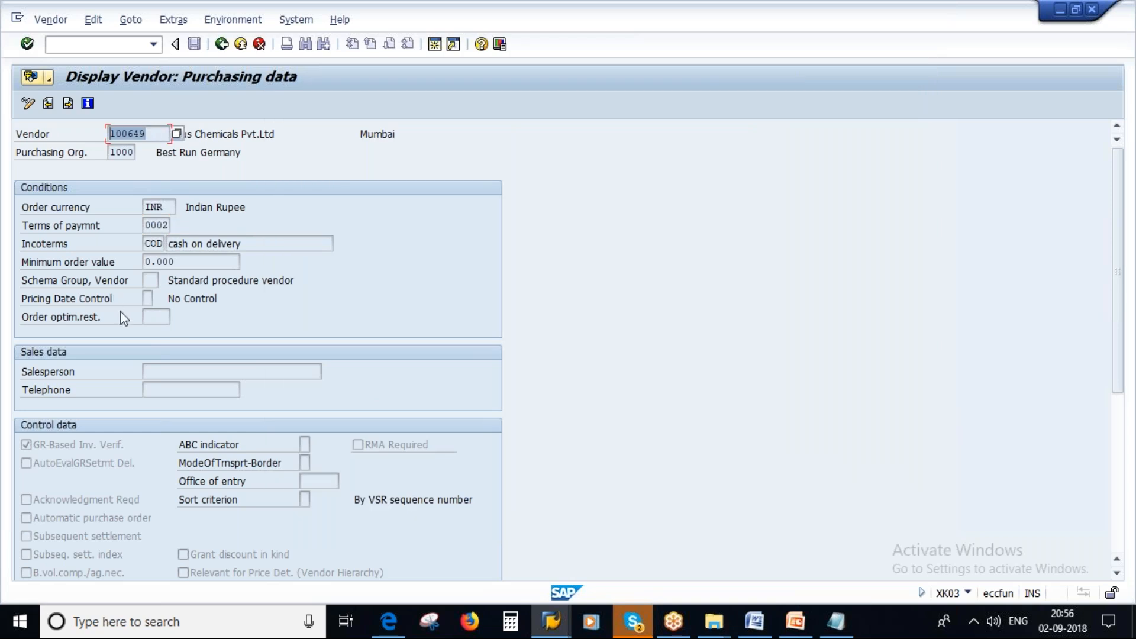
{"action": "left_click_drag", "start_coordinate": [148, 225], "coordinate": [209, 227]}
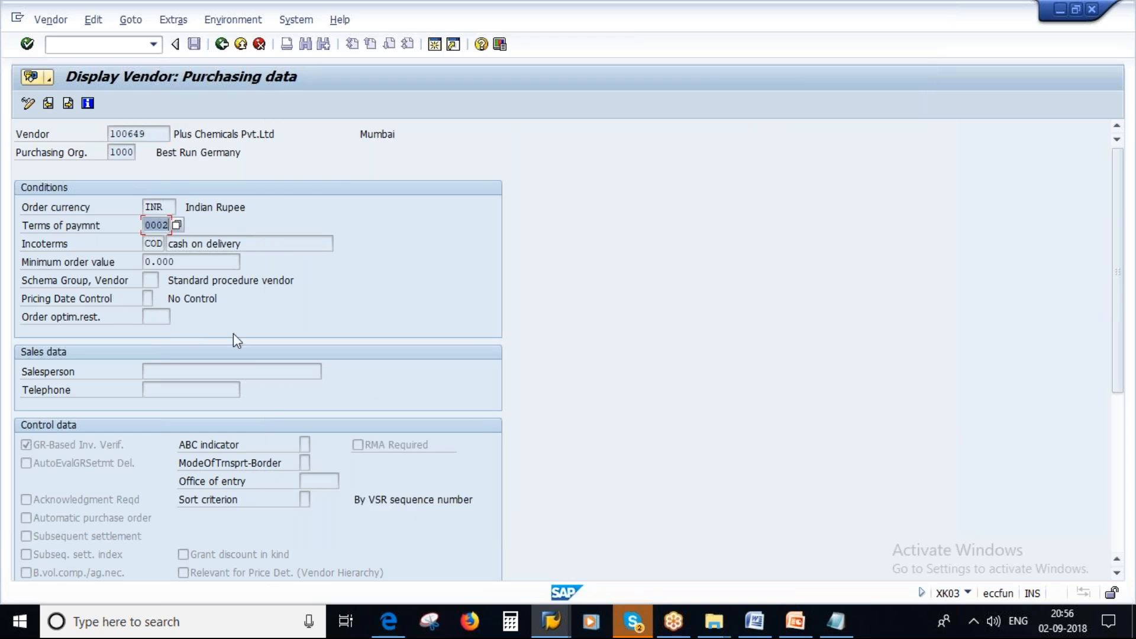
Step: Switch to the purchase order session, leave the displayed order and start creating a purchase order with transaction ME21N
{"action": "left_click", "coordinate": [539, 626]}
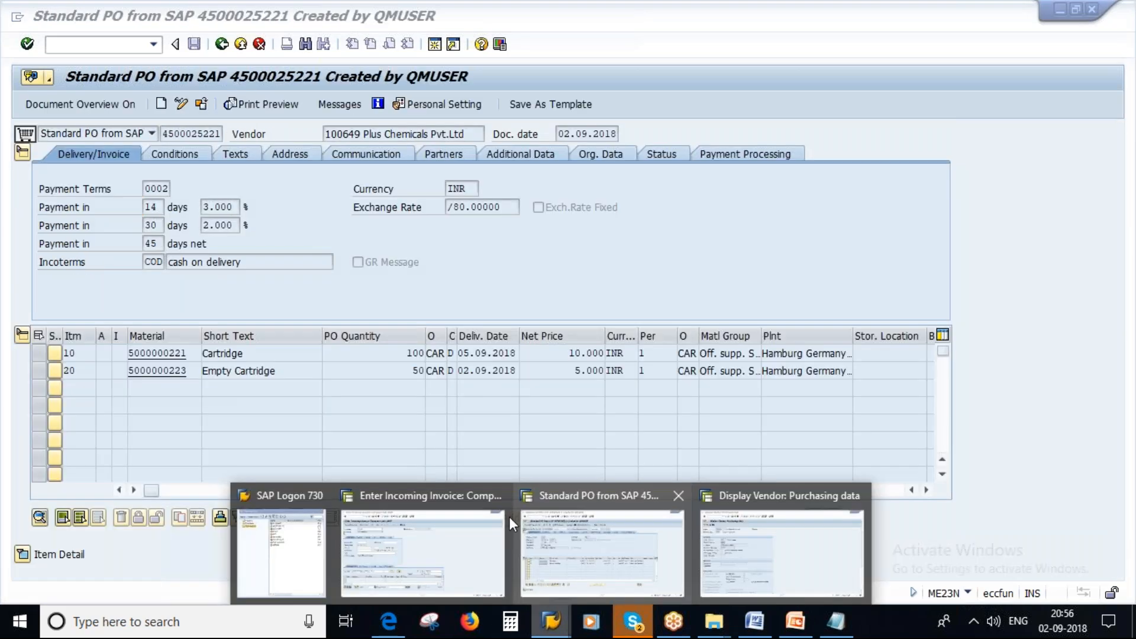
{"action": "left_click", "coordinate": [509, 517]}
{"action": "left_click", "coordinate": [222, 45]}
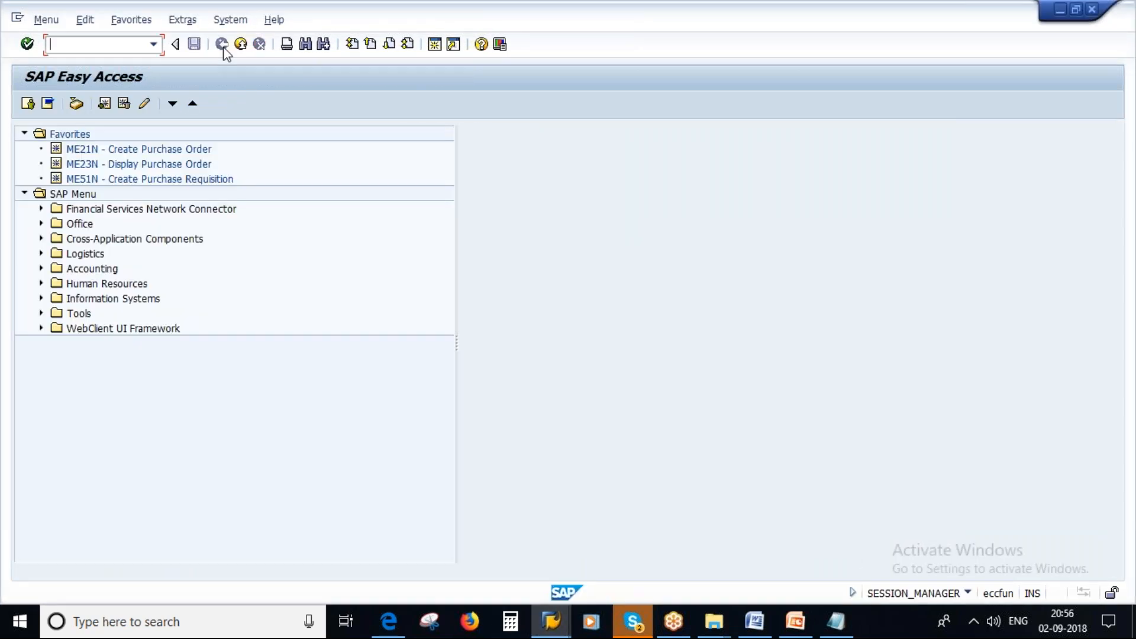
{"action": "type", "text": "ME21N"}
{"action": "key", "text": "Return"}
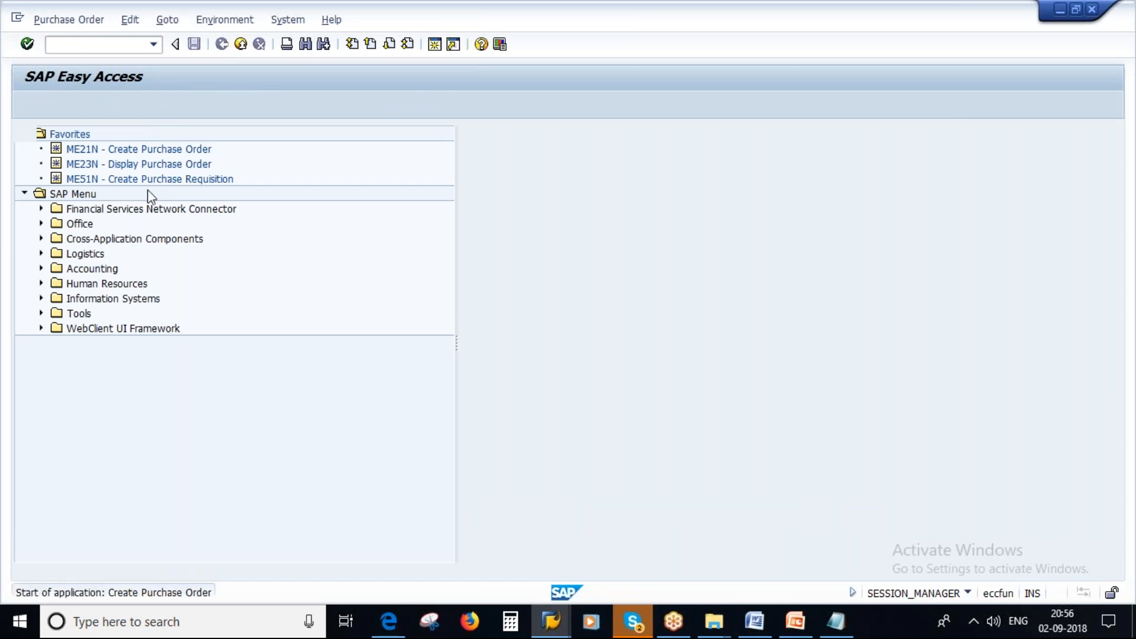
Step: Enter vendor Plus Chemicals Pvt.Ltd with purchasing organization 1000, purchasing group 100 and company code 1000 in the order header
{"action": "left_click", "coordinate": [348, 130]}
{"action": "left_click", "coordinate": [357, 151]}
{"action": "key", "text": "Return"}
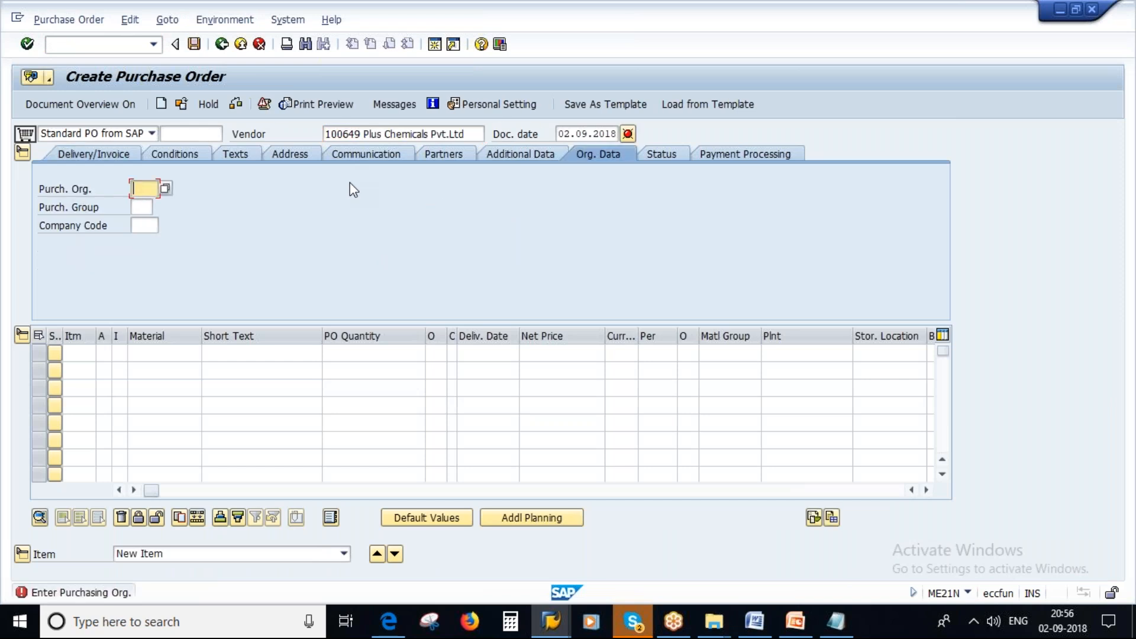
{"action": "left_click", "coordinate": [146, 189]}
{"action": "left_click", "coordinate": [146, 205]}
{"action": "left_click", "coordinate": [147, 207]}
{"action": "left_click", "coordinate": [148, 224]}
{"action": "left_click", "coordinate": [149, 227]}
{"action": "key", "text": "Return"}
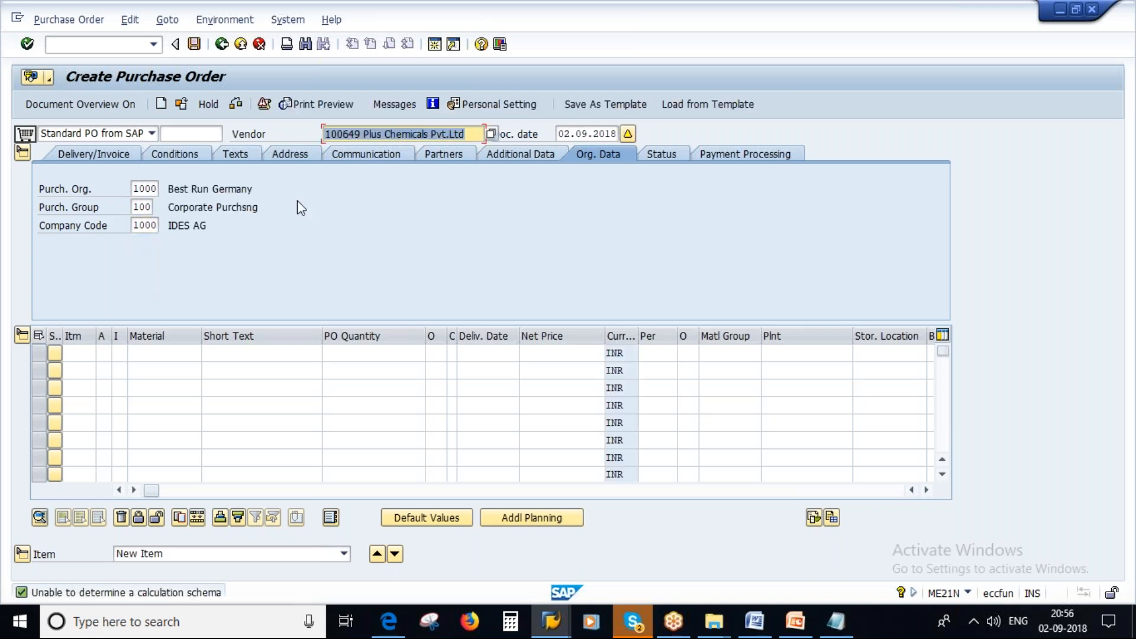
Step: Examine the payment terms in the new order's Delivery/Invoice data, then highlight "Invoice document - MIRO" in the Notepad outline
{"action": "left_click", "coordinate": [83, 153]}
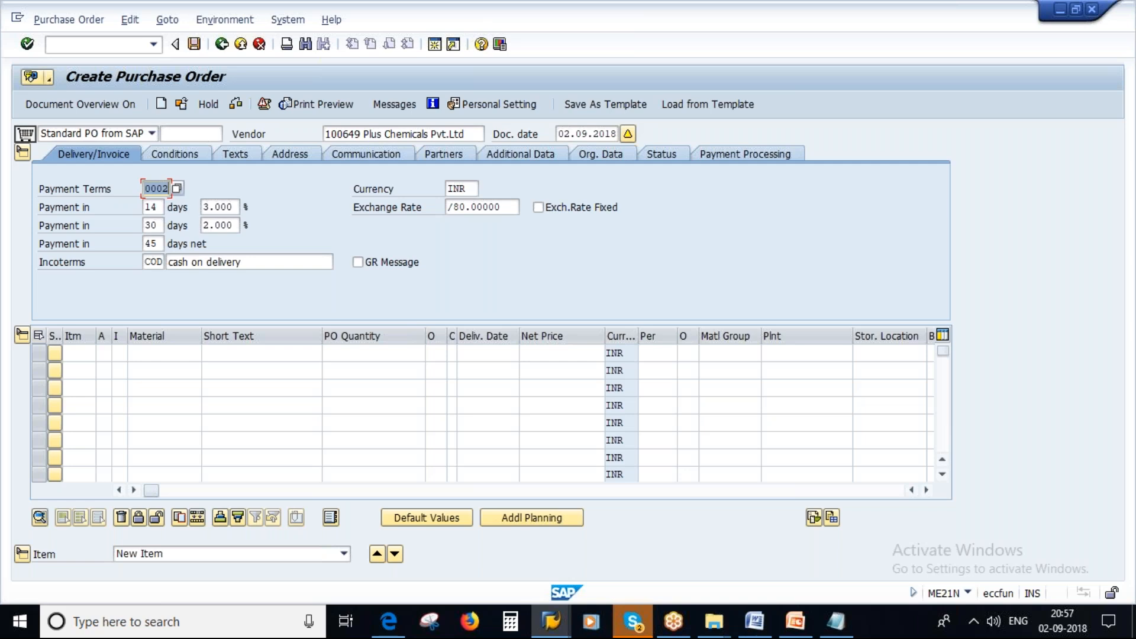
{"action": "double_click", "coordinate": [350, 132]}
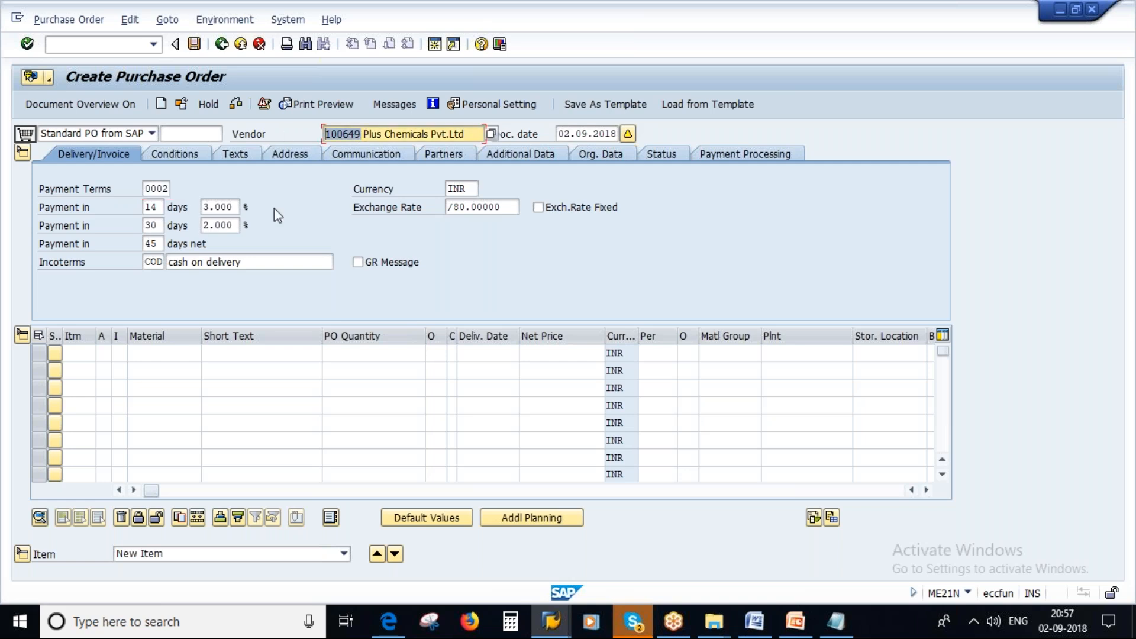
{"action": "left_click", "coordinate": [834, 622]}
{"action": "left_click_drag", "start_coordinate": [211, 232], "coordinate": [490, 237]}
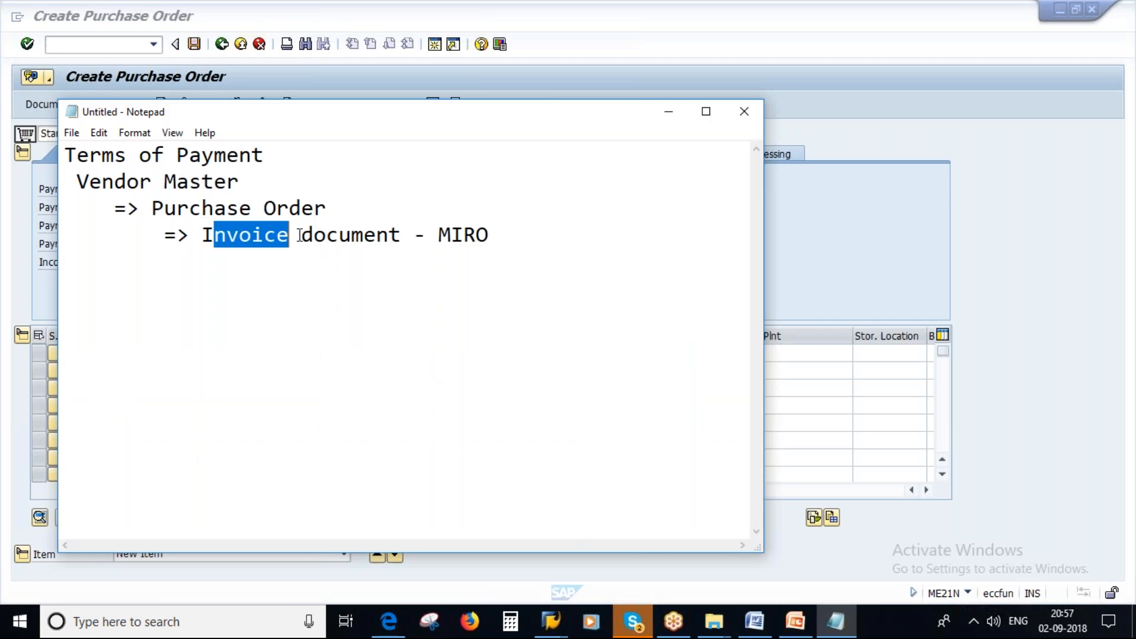
{"action": "left_click", "coordinate": [355, 283]}
{"action": "key", "text": "alt+Tab"}
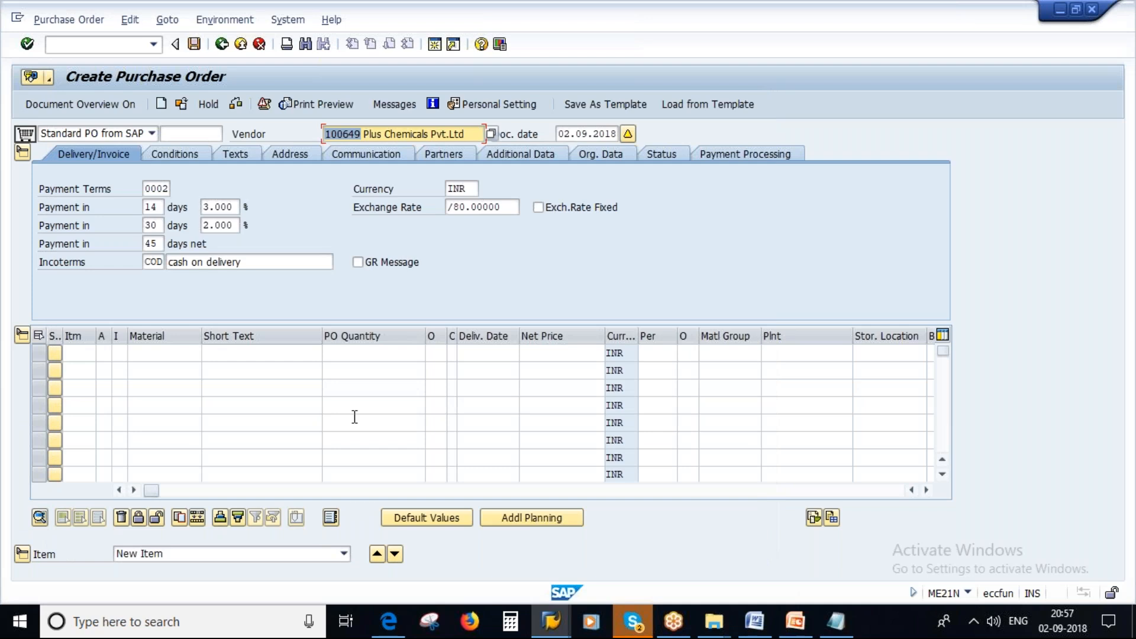
{"action": "left_click", "coordinate": [169, 352]}
{"action": "left_click", "coordinate": [188, 382]}
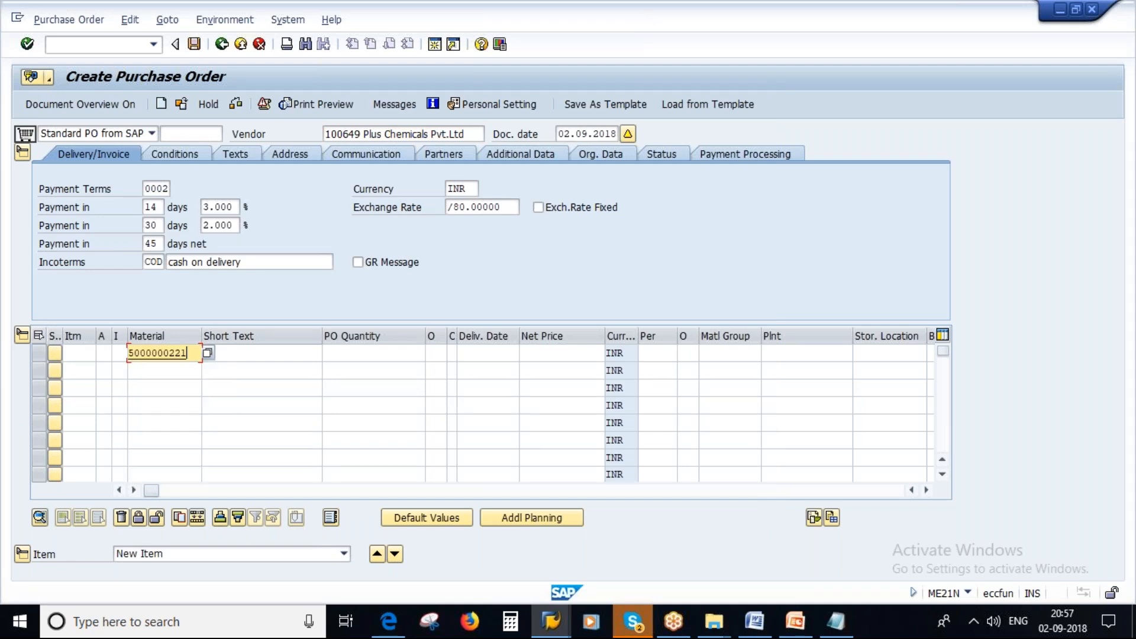
{"action": "left_click", "coordinate": [394, 354]}
{"action": "left_click", "coordinate": [412, 382]}
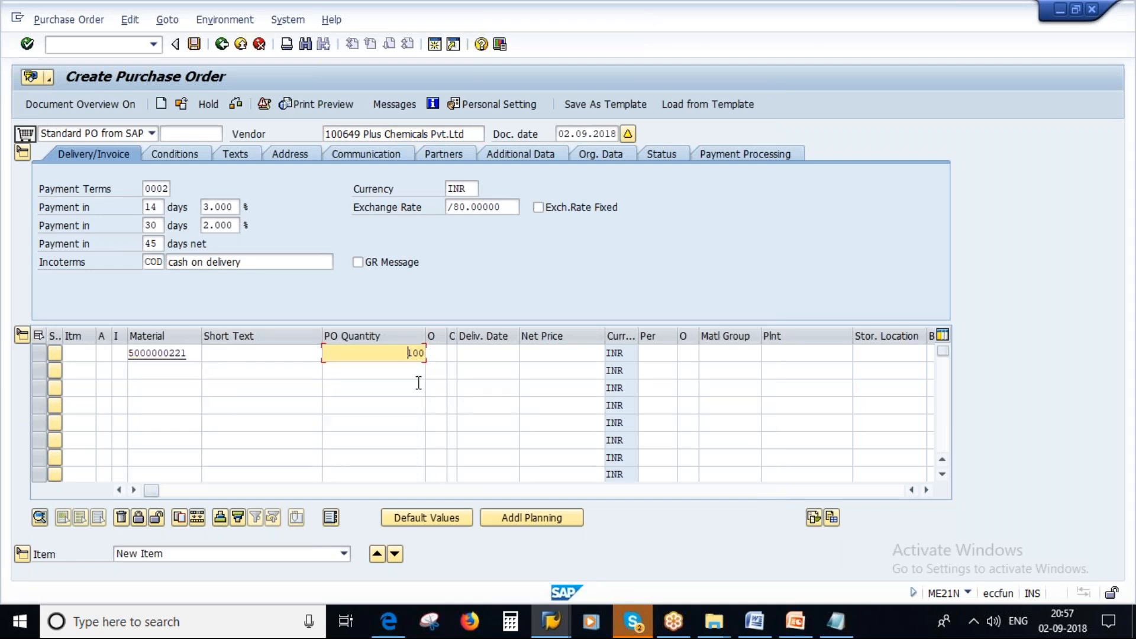
{"action": "left_click", "coordinate": [587, 355]}
{"action": "left_click", "coordinate": [791, 354]}
{"action": "left_click", "coordinate": [780, 369]}
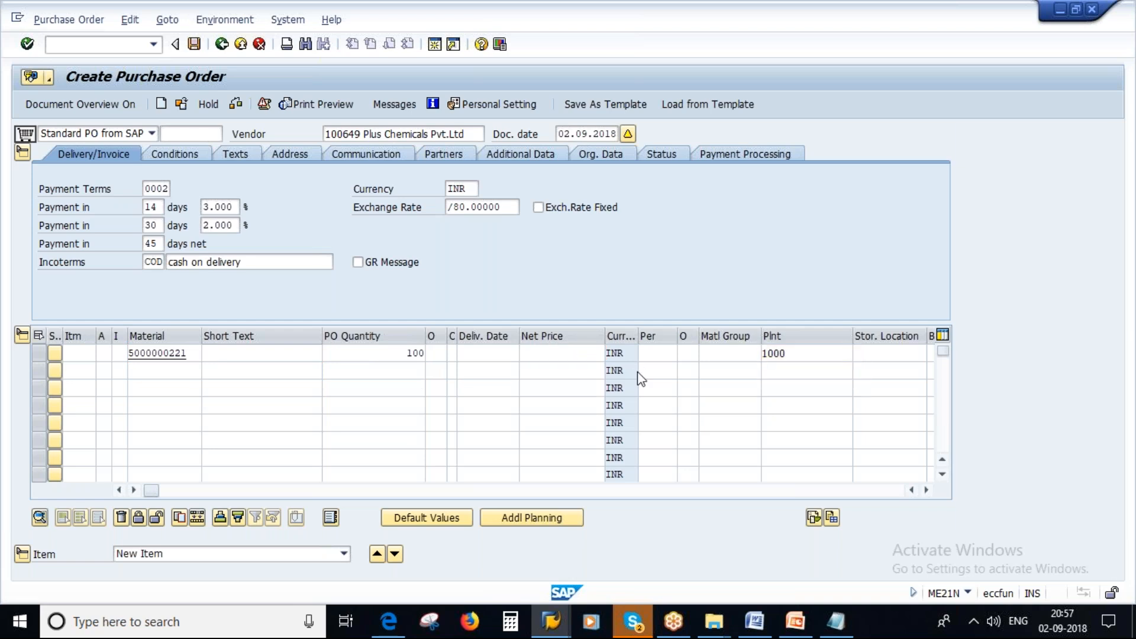
{"action": "key", "text": "Return"}
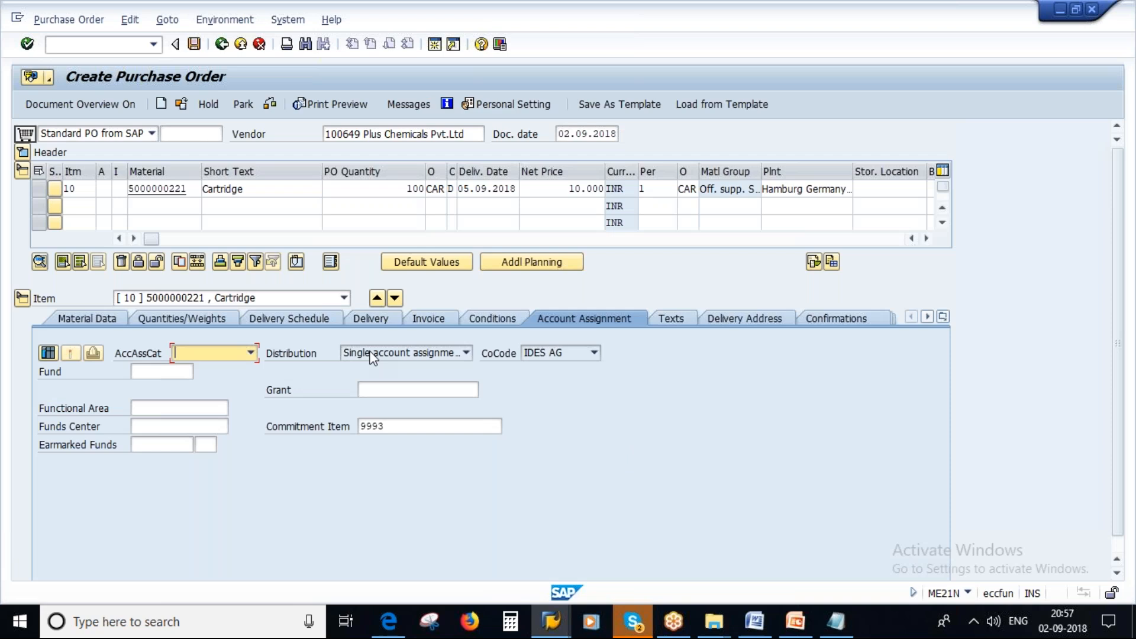
Step: Check and save the purchase order, then copy its number from the message details and close them
{"action": "left_click", "coordinate": [275, 104]}
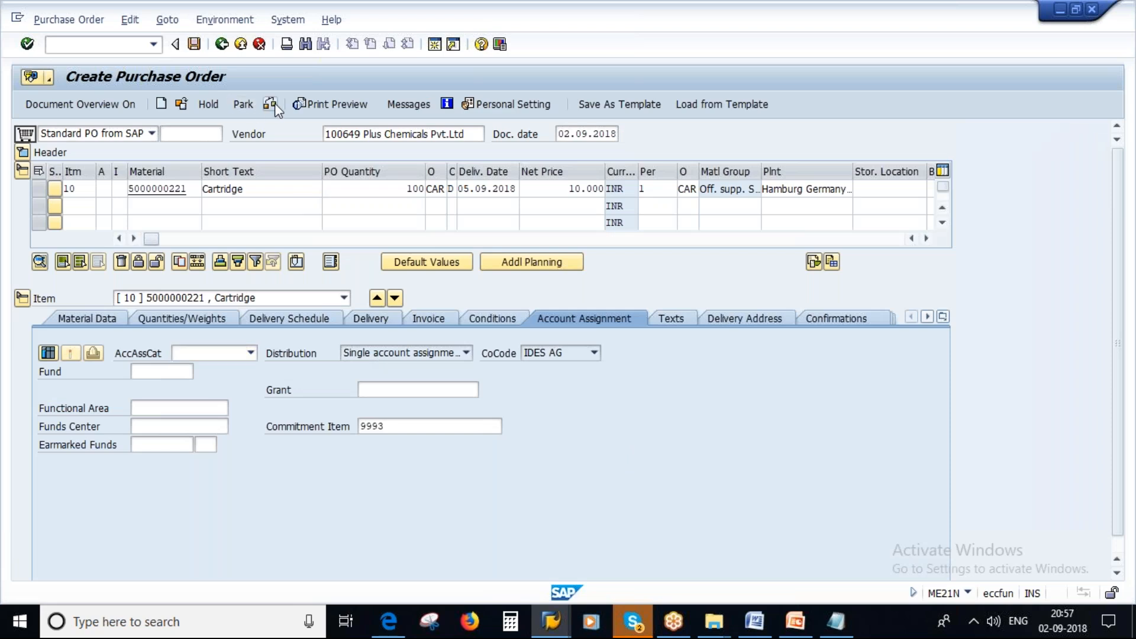
{"action": "left_click", "coordinate": [195, 45]}
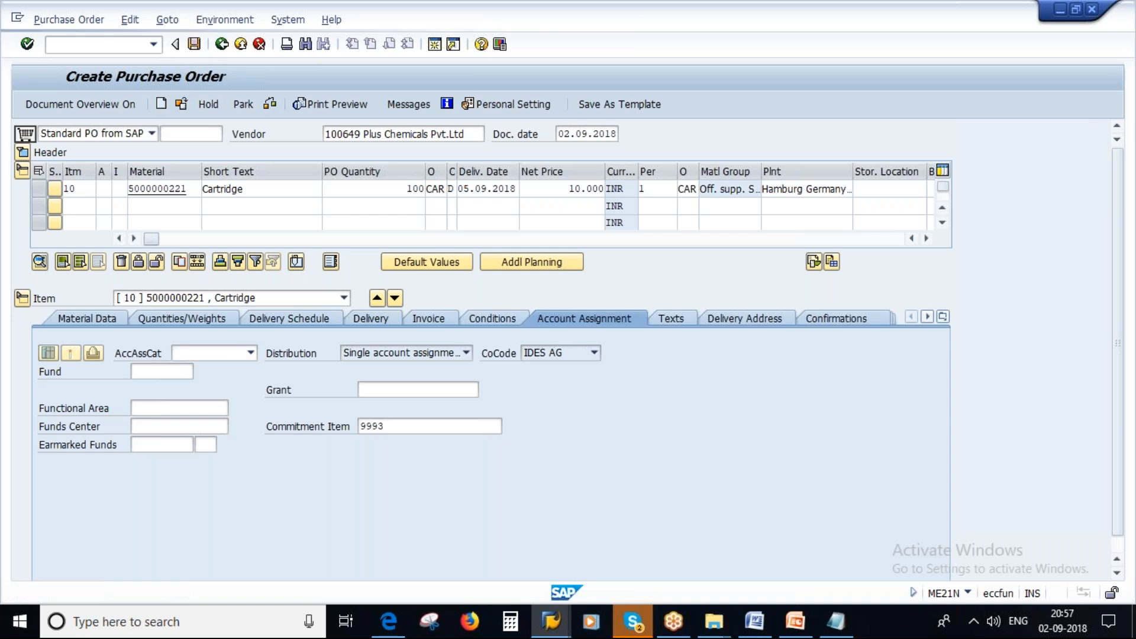
{"action": "key", "text": "shift+F5"}
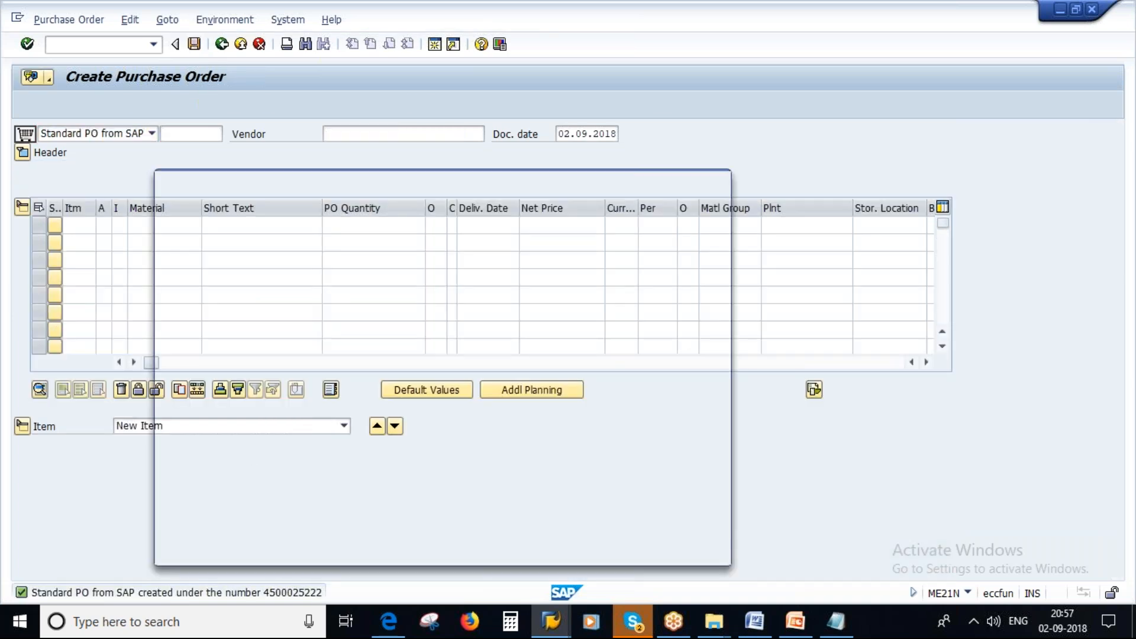
{"action": "left_click_drag", "start_coordinate": [527, 238], "coordinate": [611, 322]}
{"action": "key", "text": "ctrl+c"}
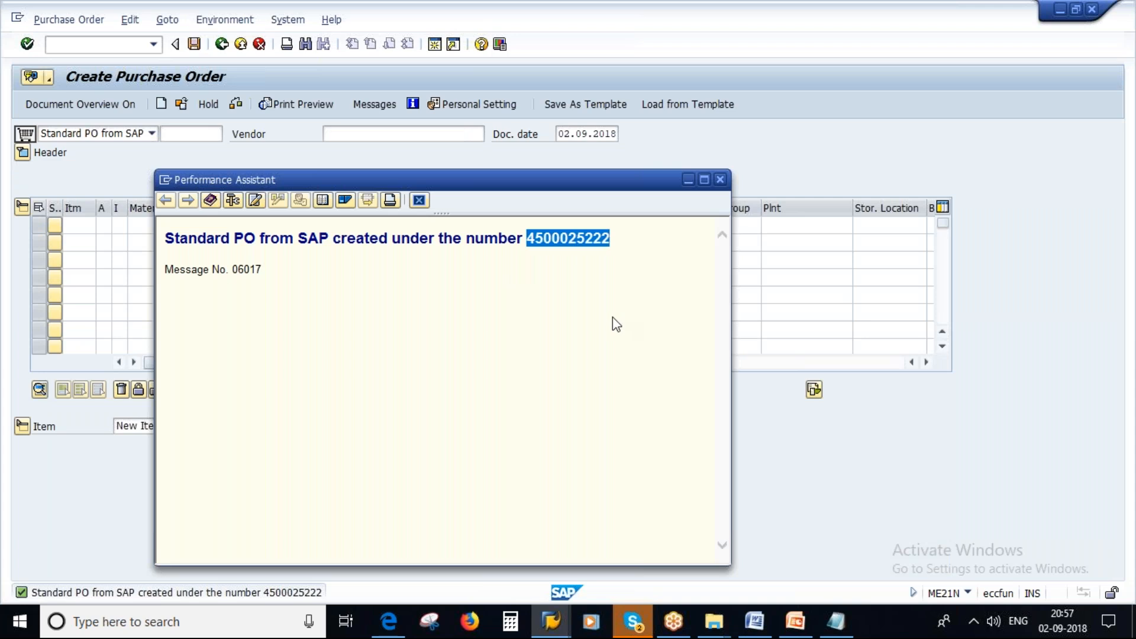
{"action": "left_click", "coordinate": [720, 180]}
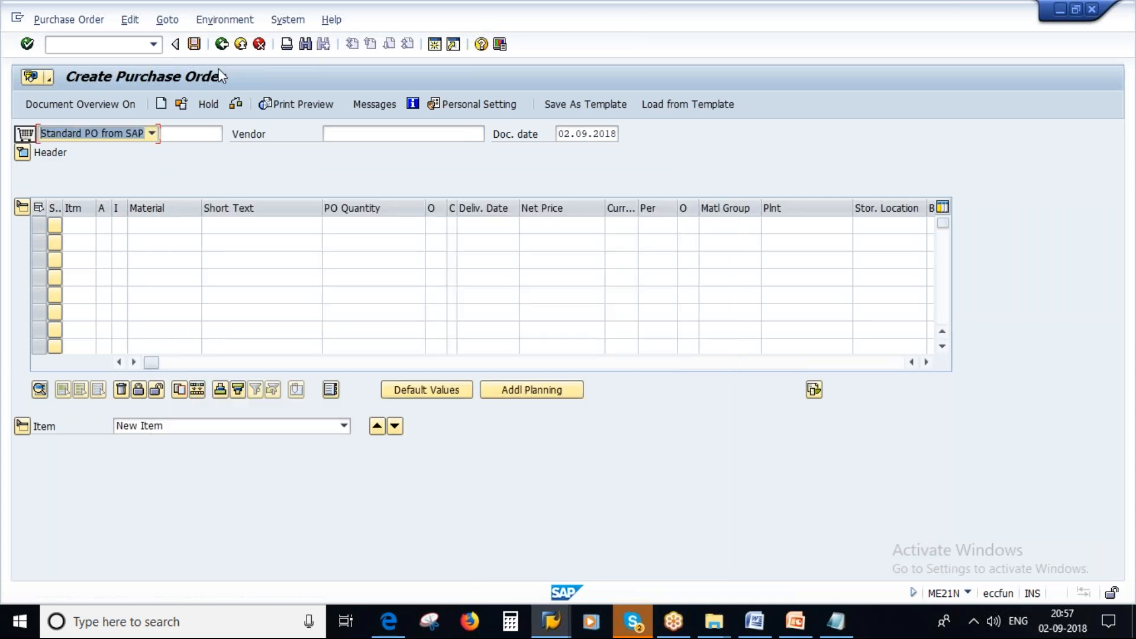
Step: Leave purchase order creation, start transaction MIGO and load the copied purchase order for goods receipt
{"action": "left_click", "coordinate": [222, 45]}
{"action": "type", "text": "migo"}
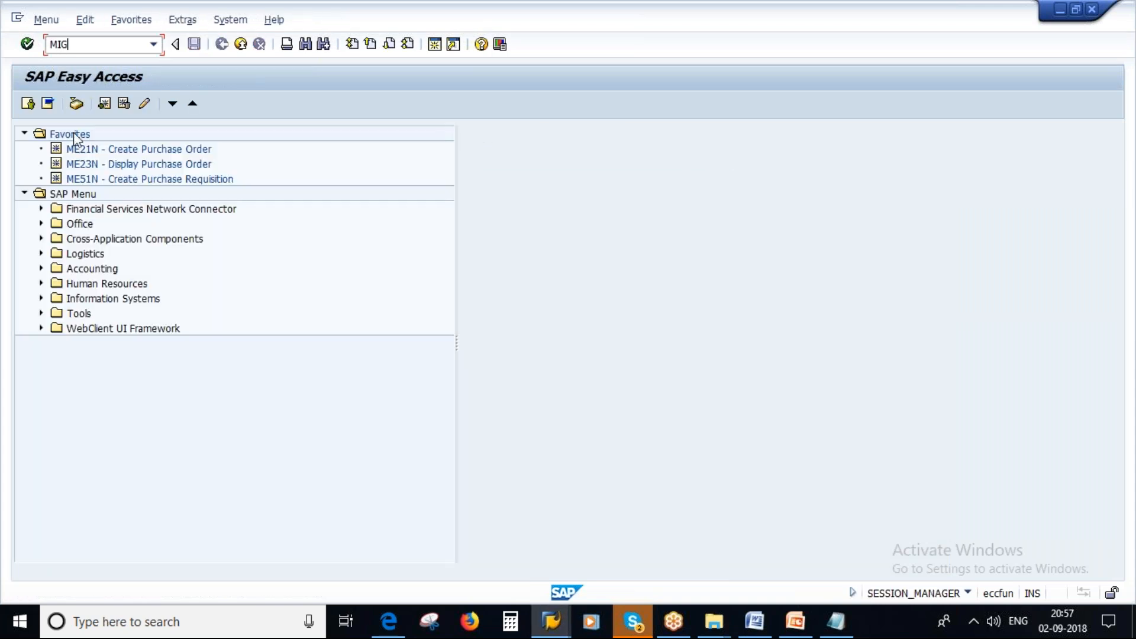
{"action": "key", "text": "Return"}
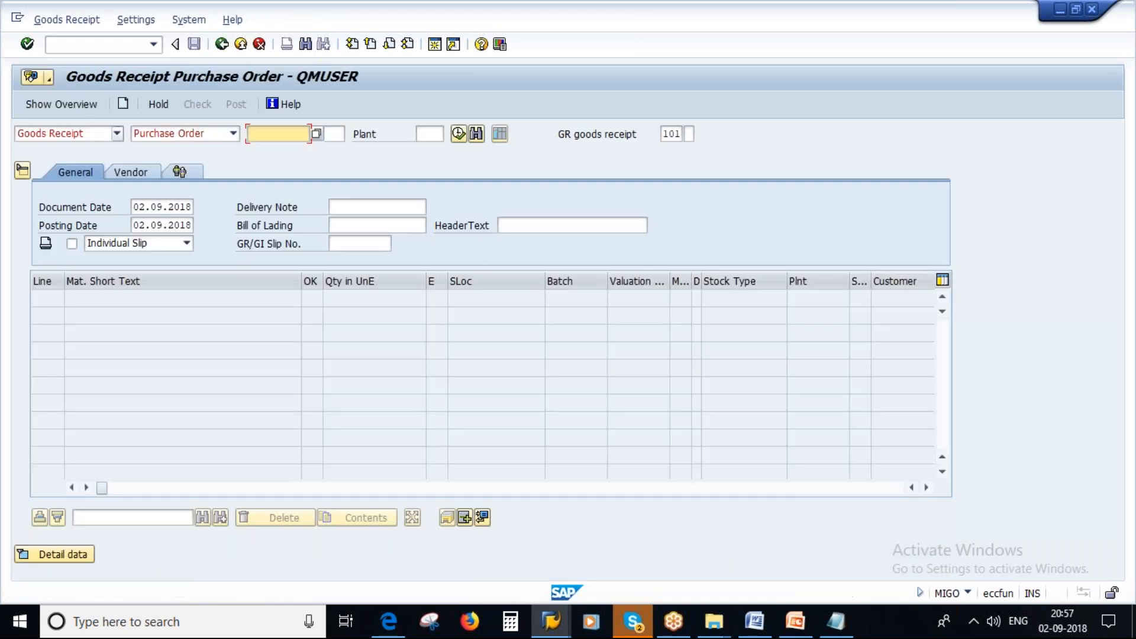
{"action": "key", "text": "ctrl+v"}
{"action": "key", "text": "Return"}
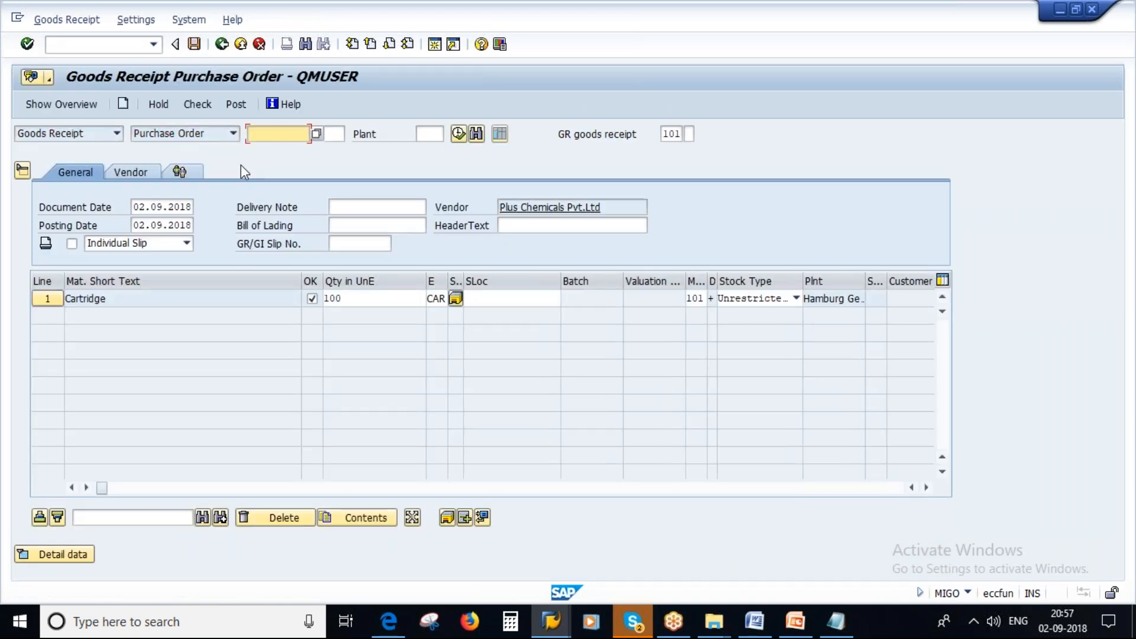
Step: Set the cartridge item's storage location to L000, then check and post the goods receipt
{"action": "left_click", "coordinate": [484, 299]}
{"action": "left_click", "coordinate": [484, 310]}
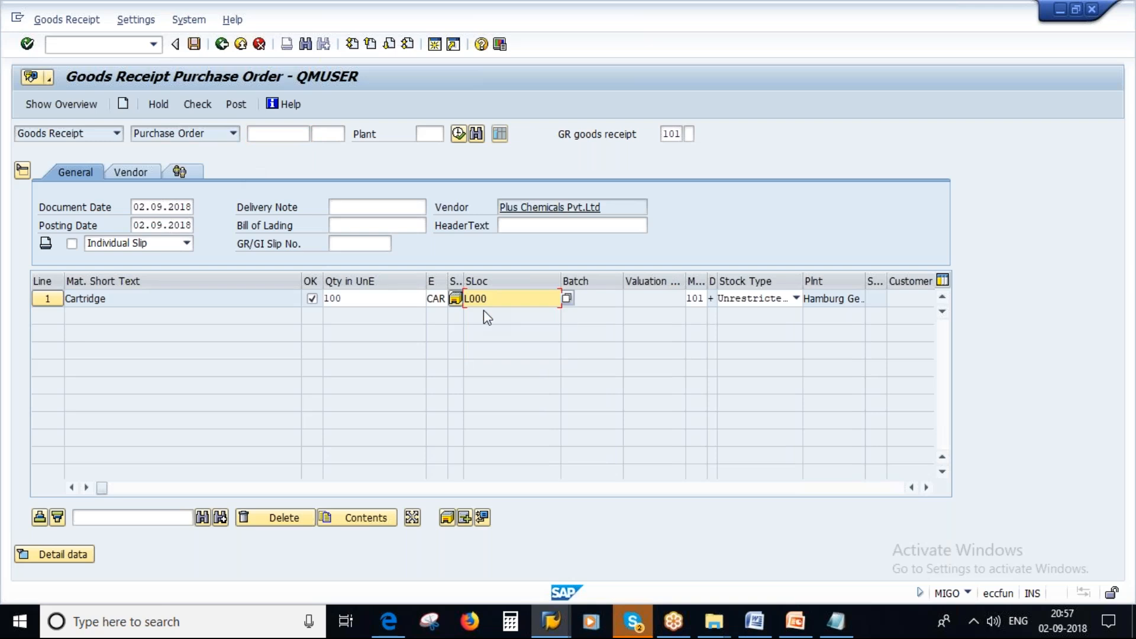
{"action": "key", "text": "Return"}
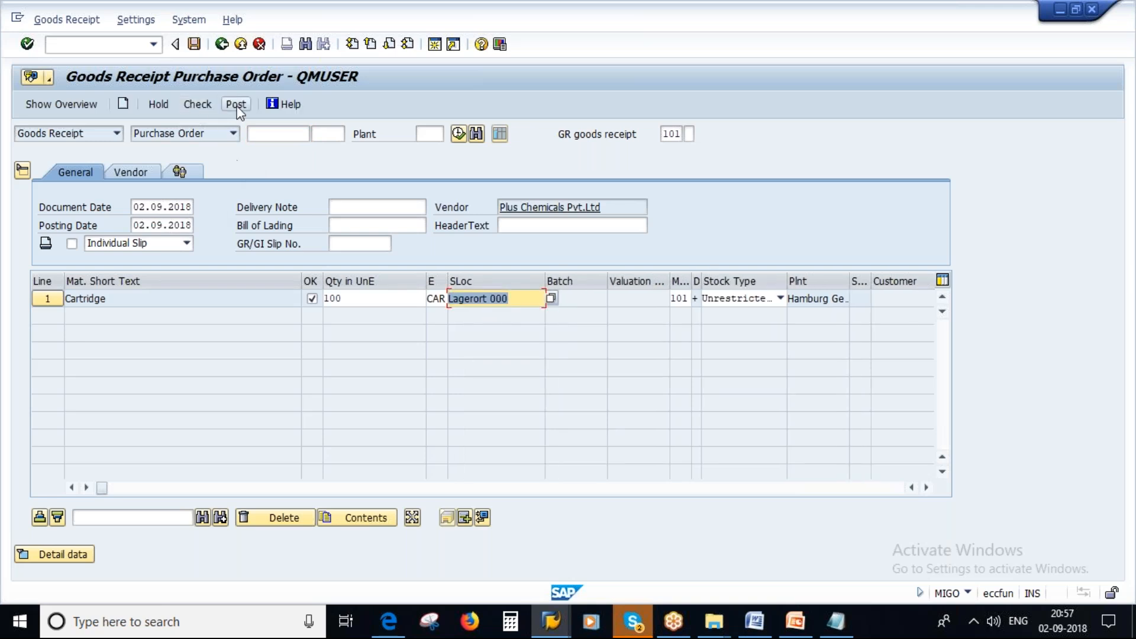
{"action": "left_click", "coordinate": [196, 103]}
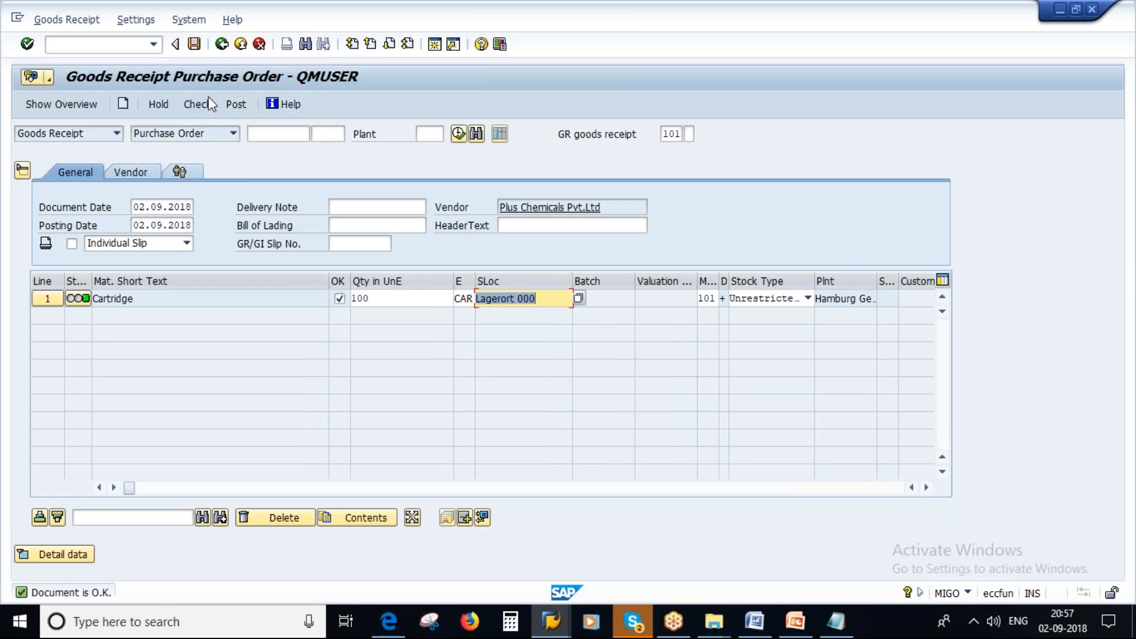
{"action": "left_click", "coordinate": [194, 44]}
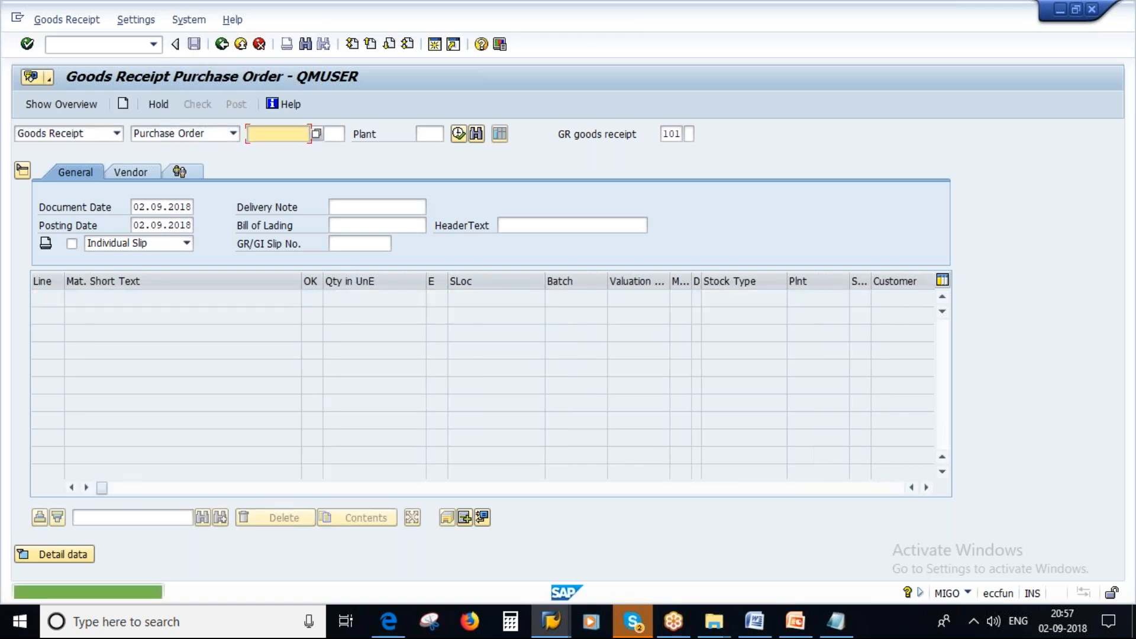
Step: Recall and copy the purchase order number, then leave goods receipt entry and start transaction MIRO
{"action": "left_click", "coordinate": [274, 134]}
{"action": "left_click", "coordinate": [274, 148]}
{"action": "key", "text": "ctrl+c"}
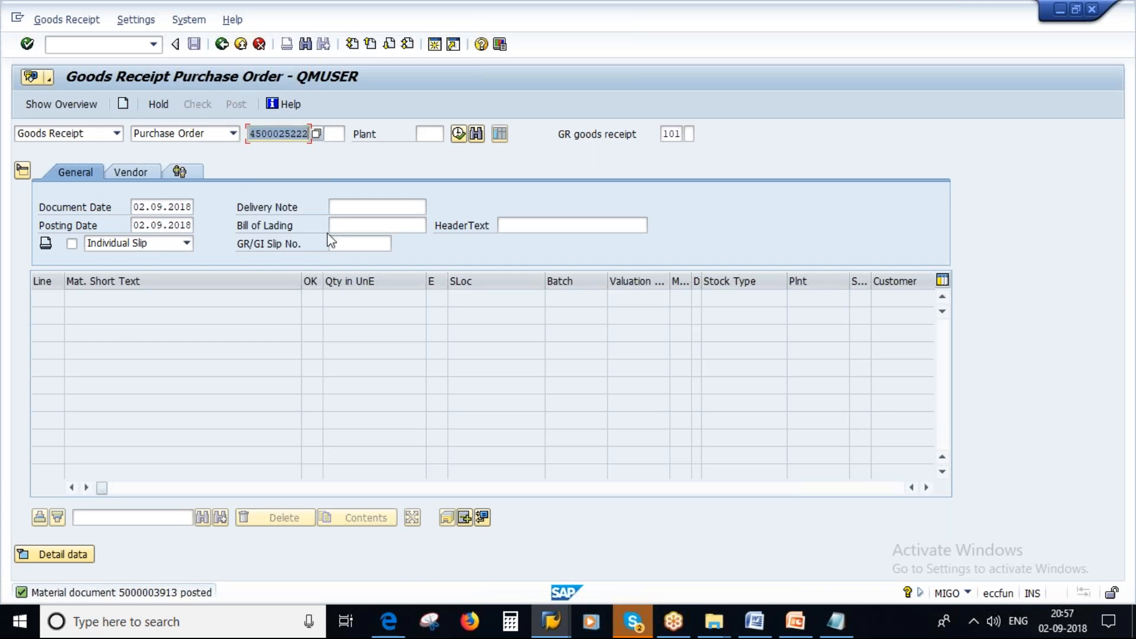
{"action": "left_click", "coordinate": [222, 45]}
{"action": "type", "text": "MIRO"}
{"action": "key", "text": "Return"}
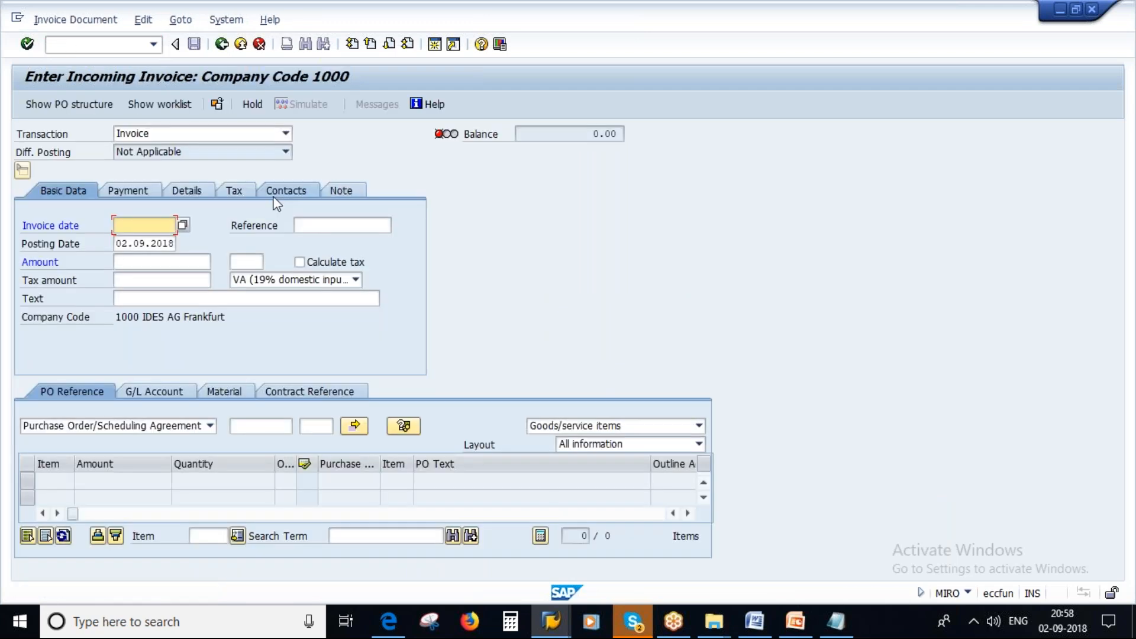
Step: Set the invoice date to 02.09.2018 and load the copied purchase order into the incoming invoice
{"action": "left_click", "coordinate": [144, 225]}
{"action": "left_click", "coordinate": [196, 241]}
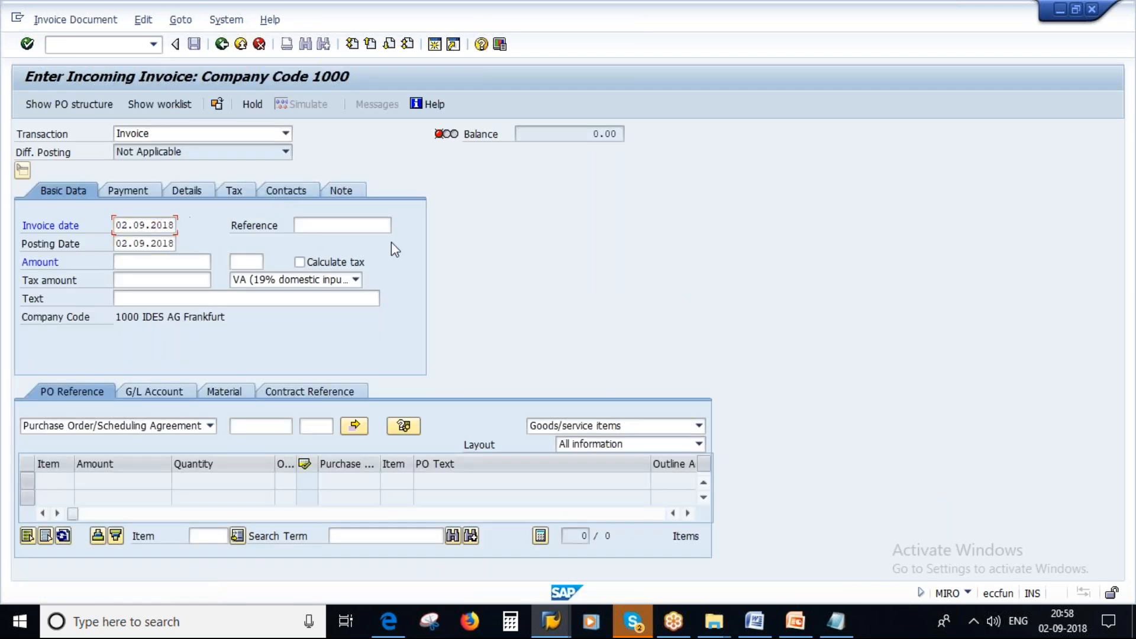
{"action": "key", "text": "Return"}
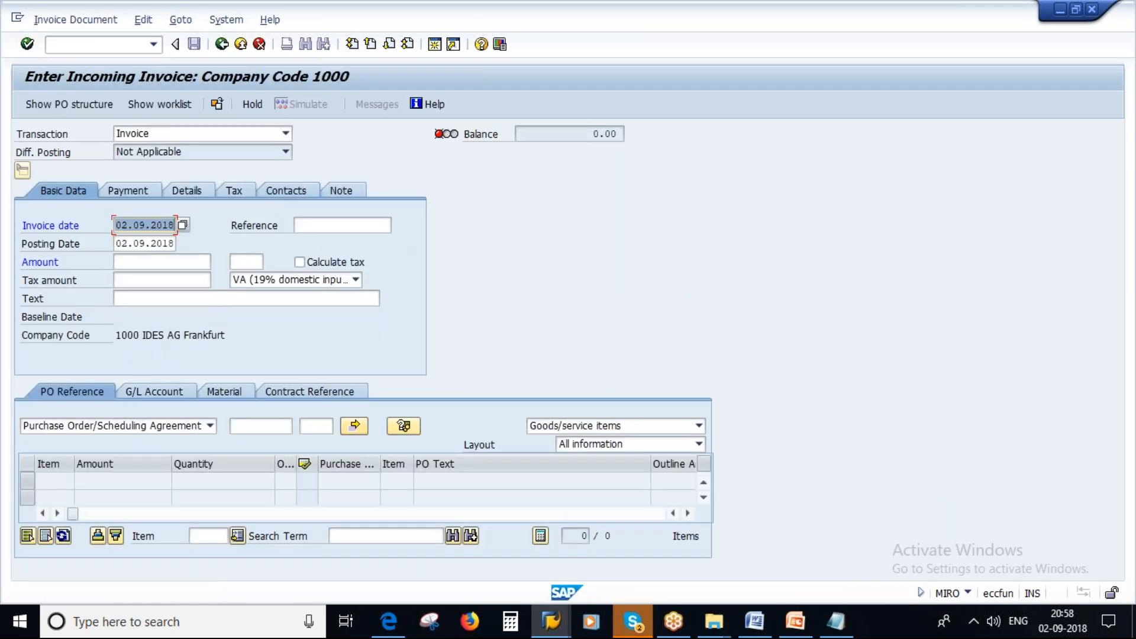
{"action": "left_click", "coordinate": [260, 426]}
{"action": "key", "text": "ctrl+v"}
{"action": "key", "text": "Return"}
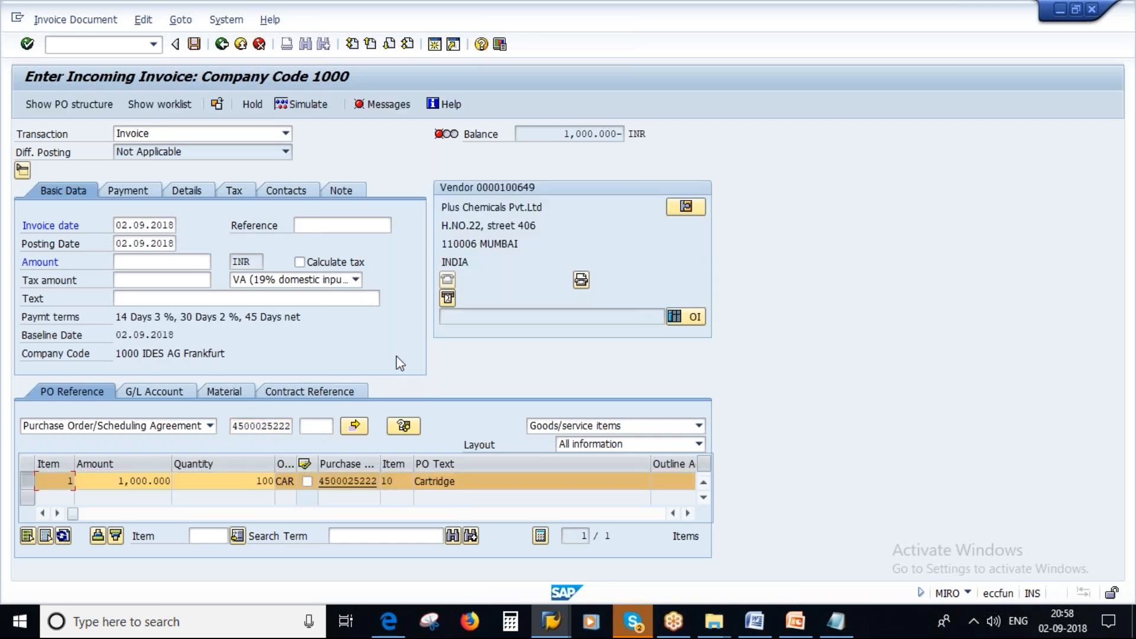
Step: Highlight the payment terms in the invoice's basic data, then switch to PowerPoint and present the Terms of Payment slide
{"action": "left_click_drag", "start_coordinate": [115, 317], "coordinate": [297, 316]}
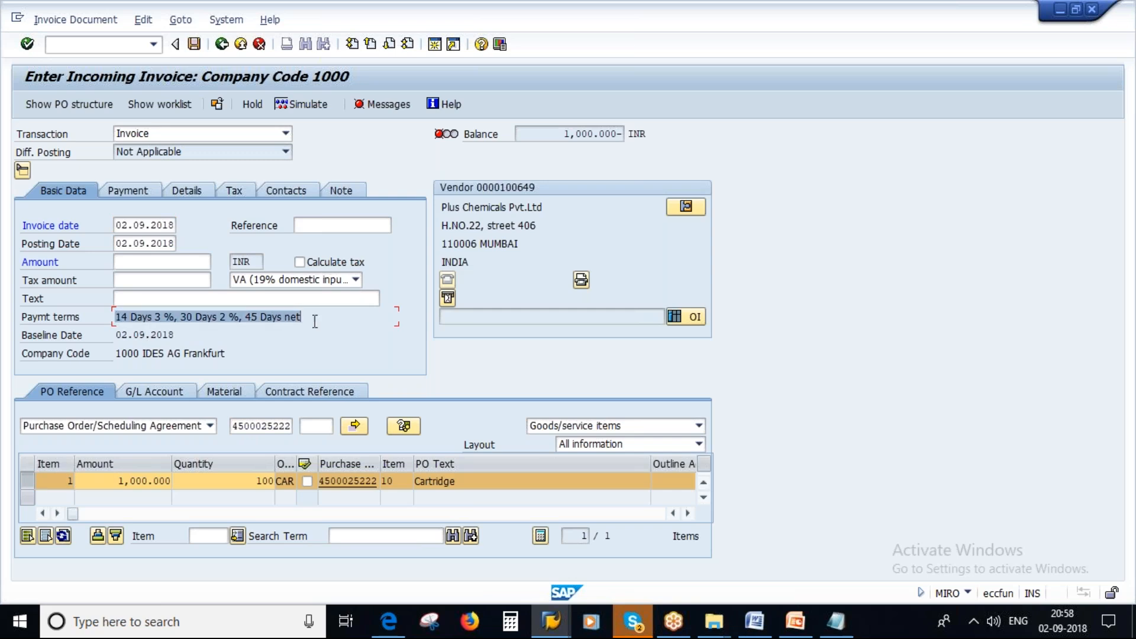
{"action": "left_click", "coordinate": [796, 621]}
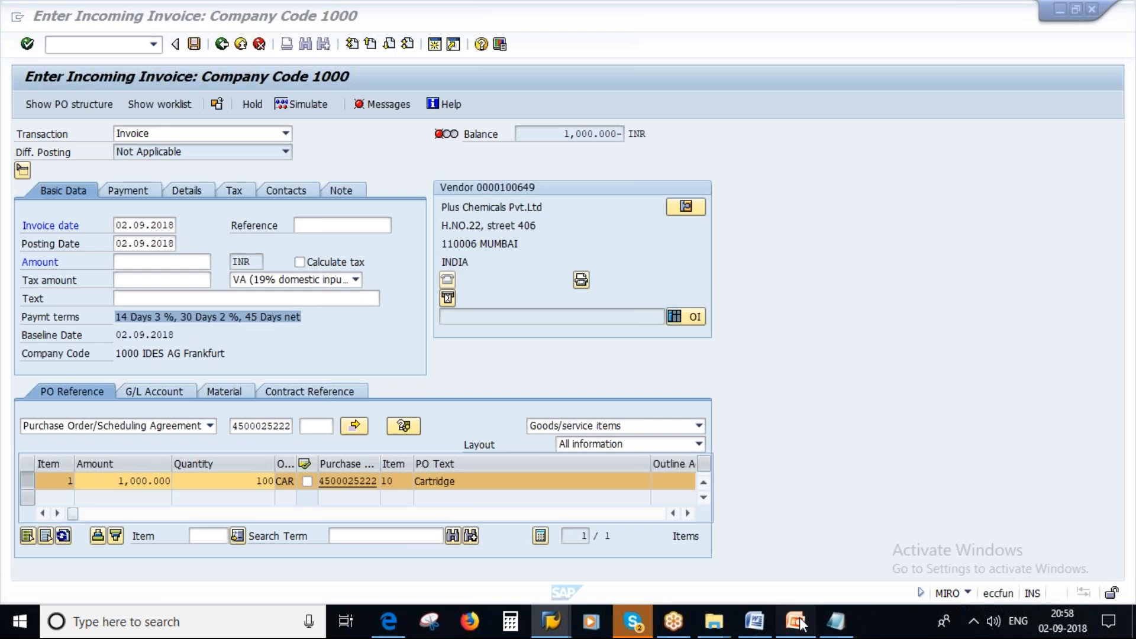
{"action": "key", "text": "shift+F5"}
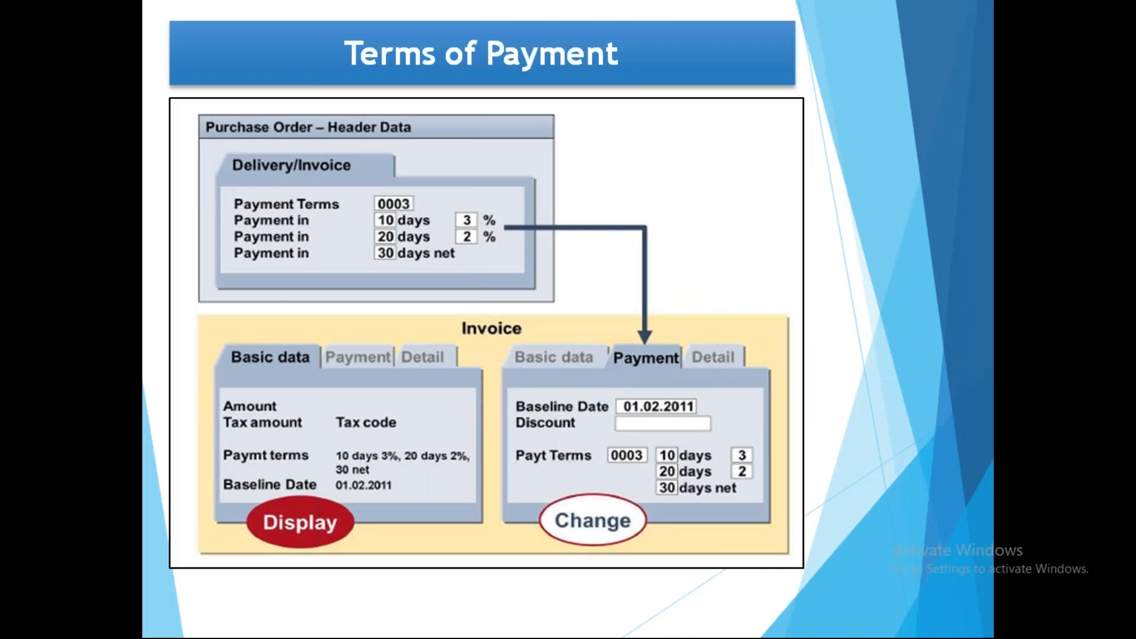
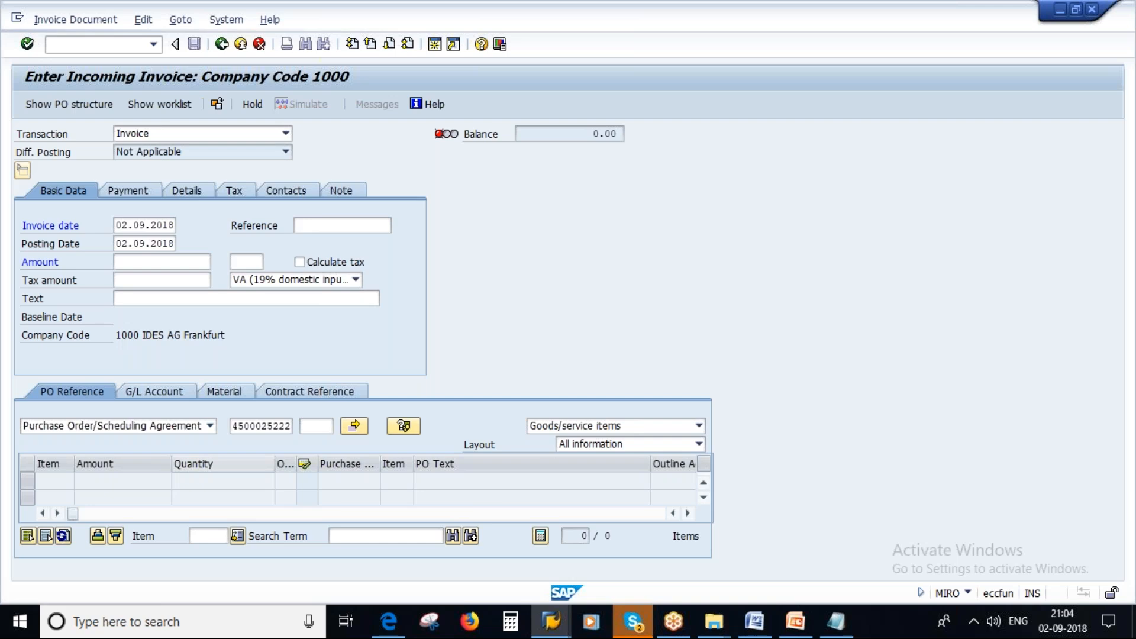
Step: Examine the invoice's payment data and the document type options in its details, keeping Gross inv. receipt
{"action": "left_click", "coordinate": [134, 197]}
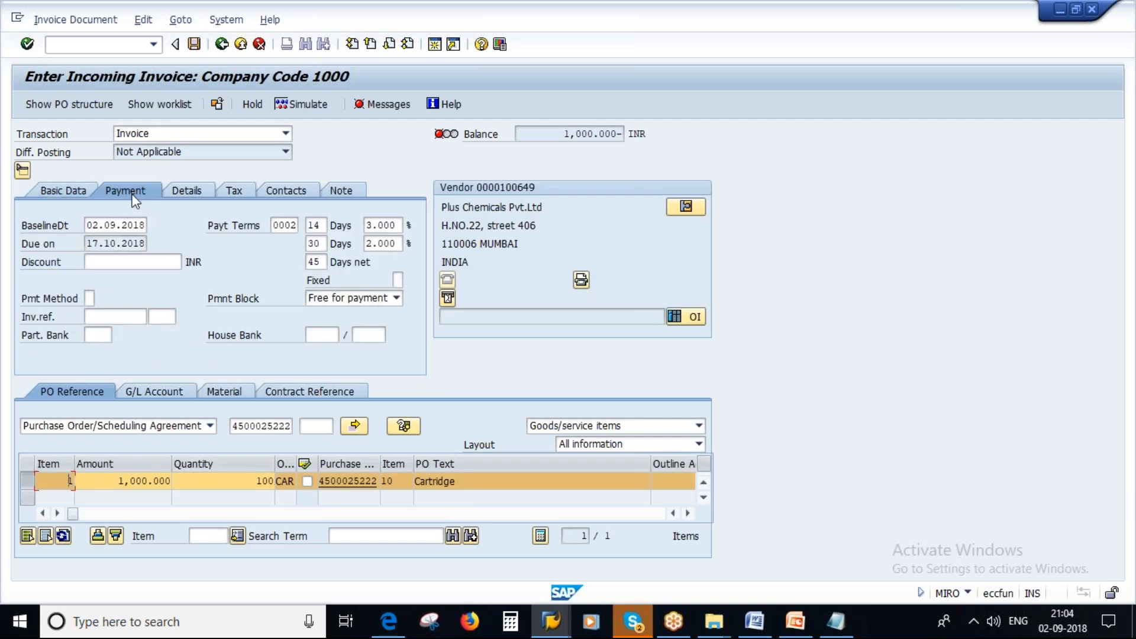
{"action": "left_click", "coordinate": [184, 190]}
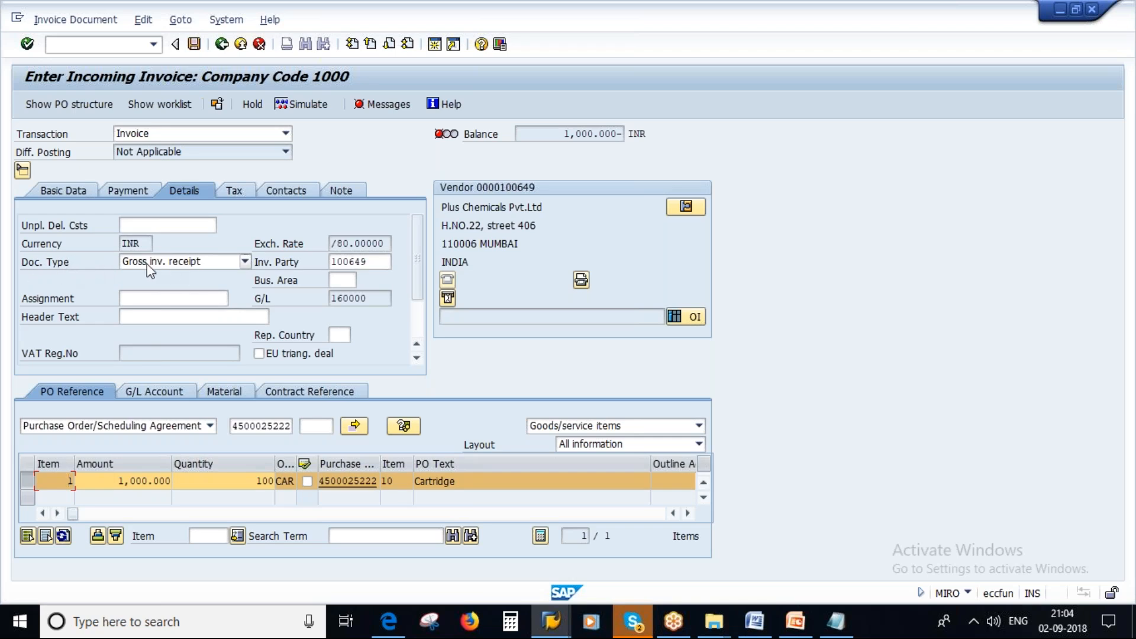
{"action": "left_click", "coordinate": [244, 262]}
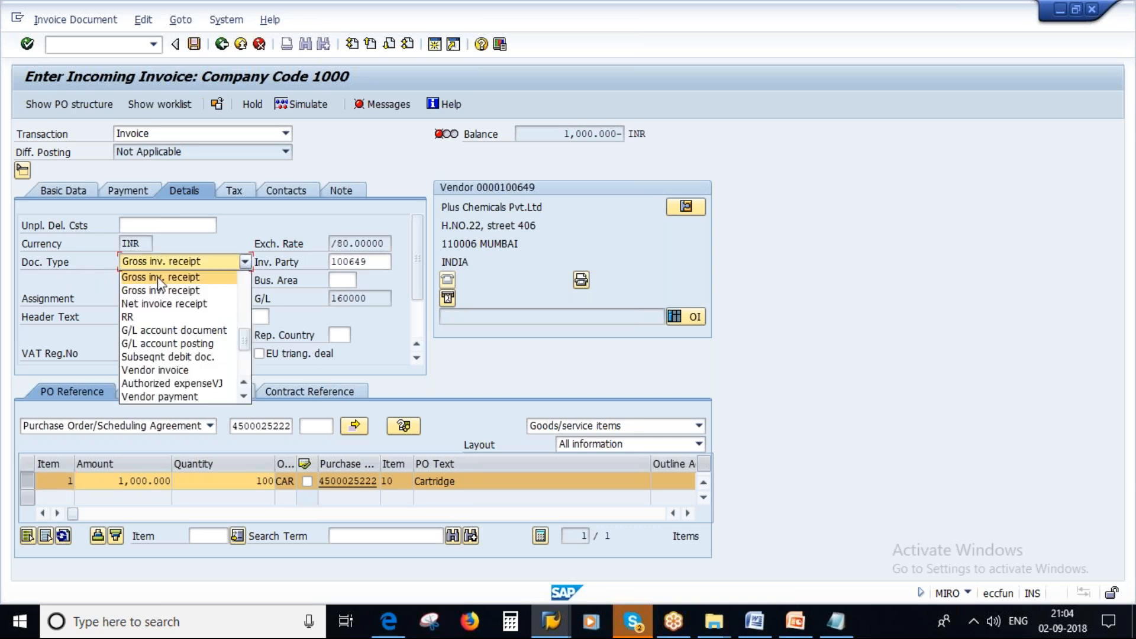
{"action": "left_click", "coordinate": [165, 285]}
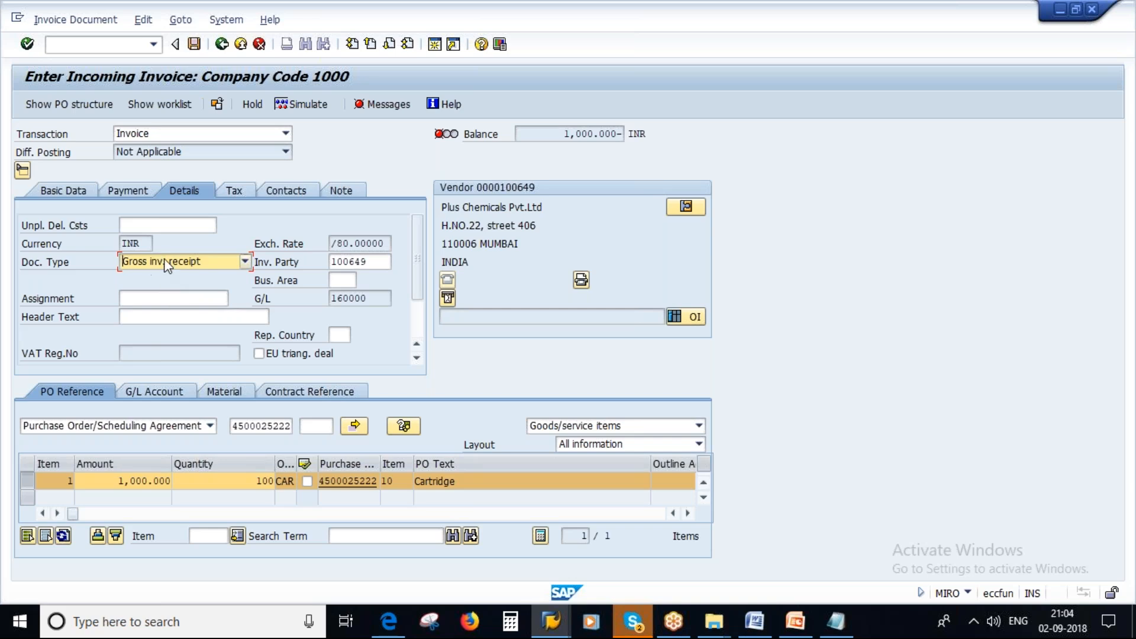
{"action": "left_click", "coordinate": [245, 261]}
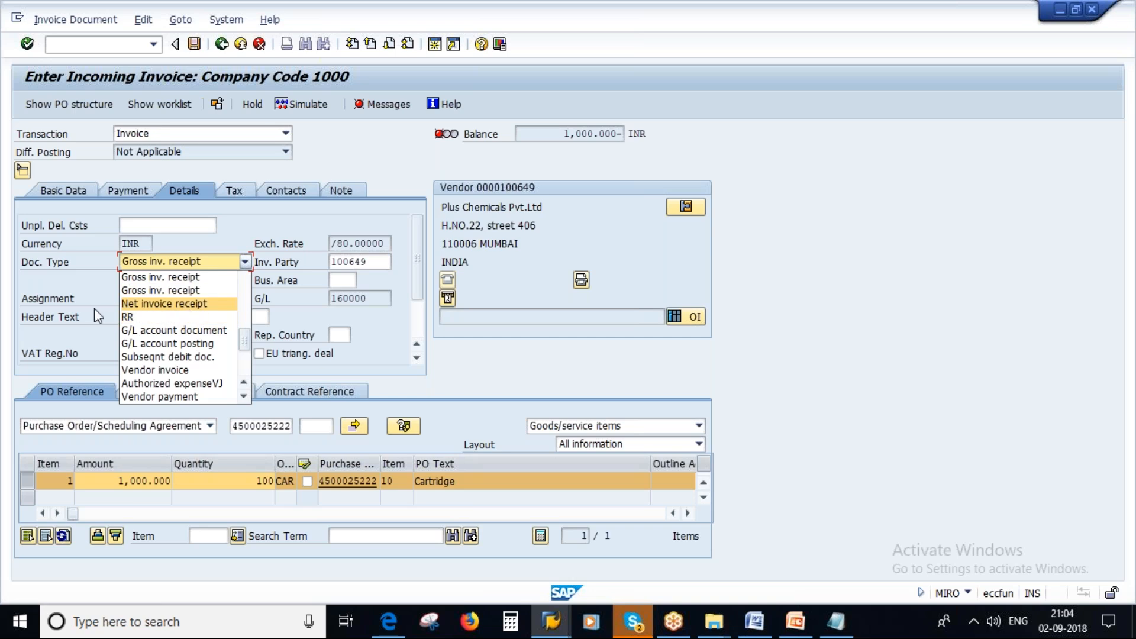
{"action": "left_click", "coordinate": [89, 290]}
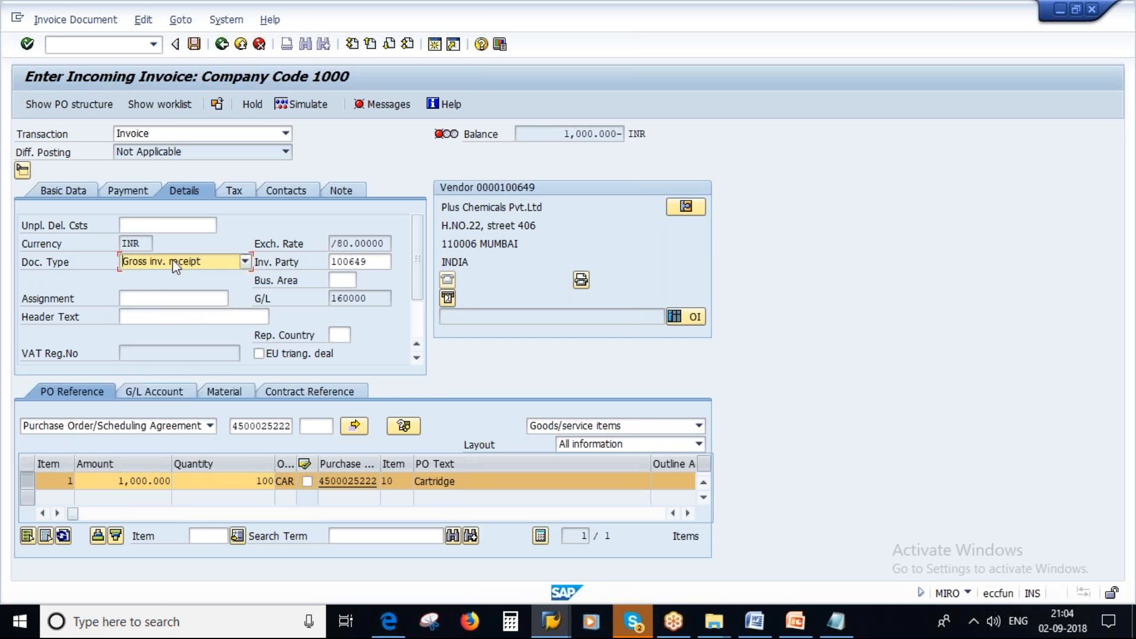
Step: Switch to PowerPoint and review the Posting Gross/Net slide, highlighting "document type" and the customizing path for OMR4
{"action": "left_click", "coordinate": [796, 621]}
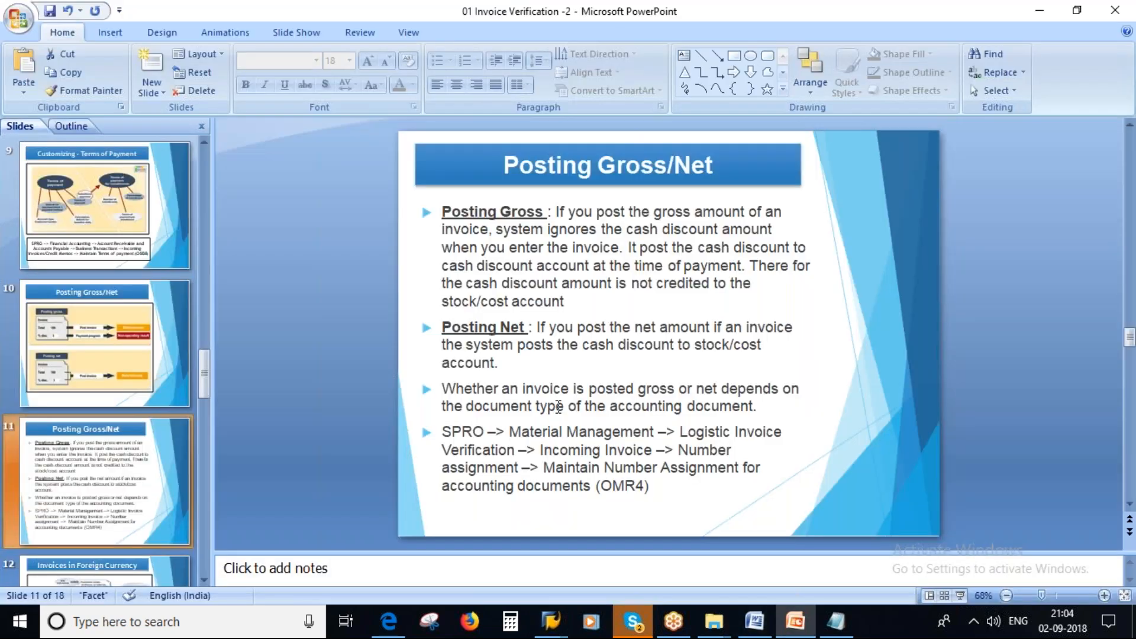
{"action": "left_click", "coordinate": [638, 389]}
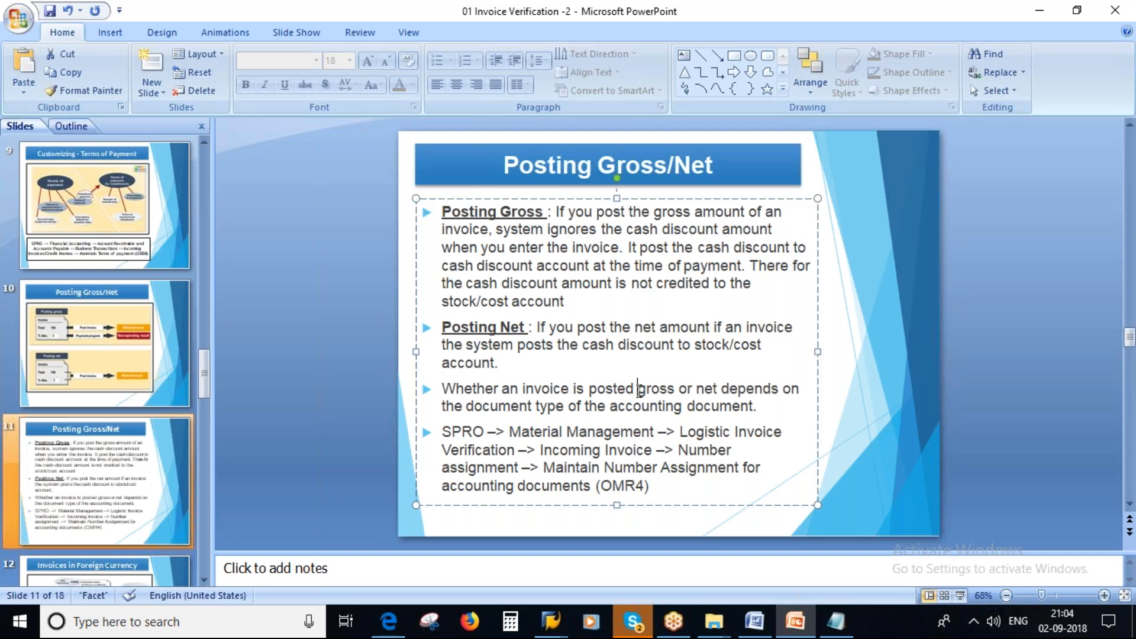
{"action": "left_click_drag", "start_coordinate": [638, 389], "coordinate": [783, 389]}
{"action": "left_click", "coordinate": [468, 407]}
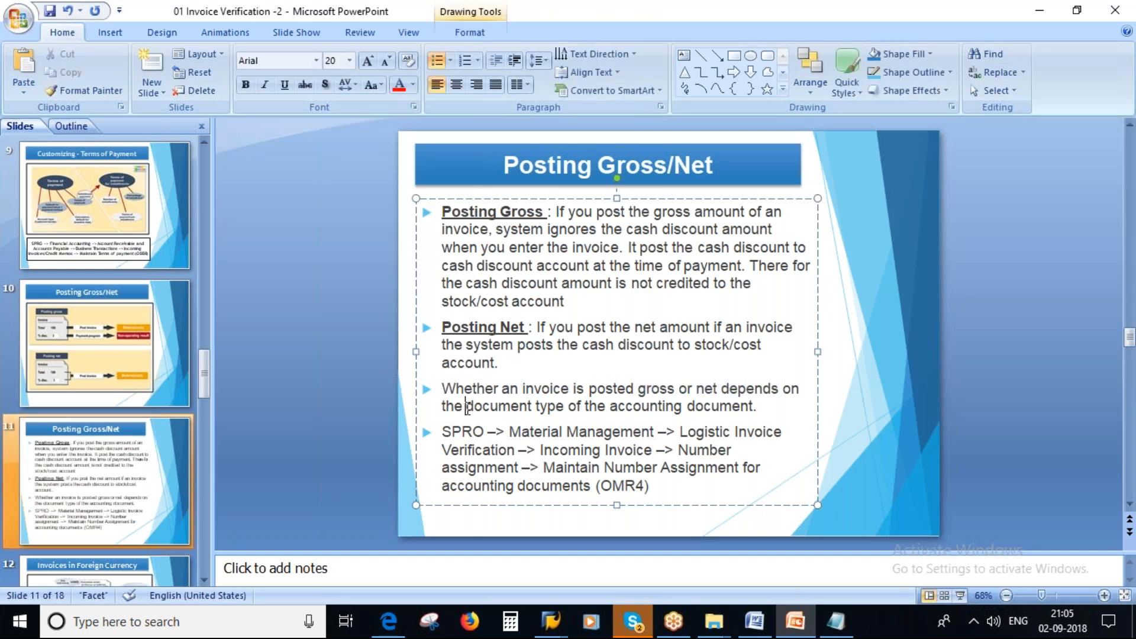
{"action": "key", "text": "ctrl+shift+Right"}
{"action": "key", "text": "ctrl+shift+Right"}
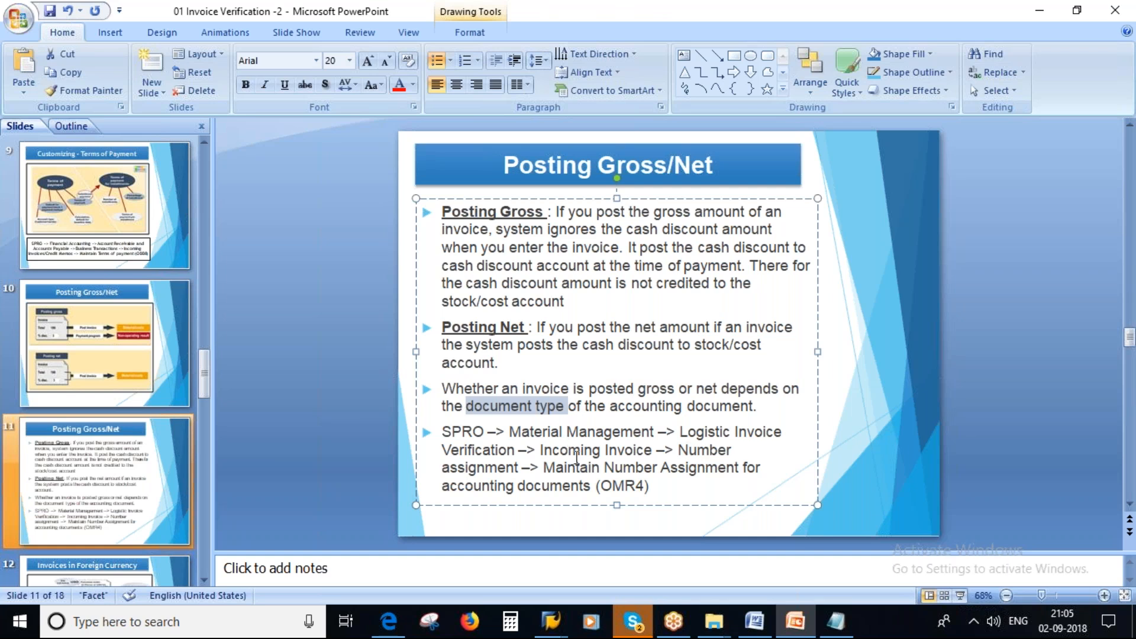
{"action": "left_click", "coordinate": [443, 433]}
{"action": "key", "text": "ctrl+shift+Right"}
{"action": "key", "text": "ctrl+shift+Down"}
{"action": "left_click", "coordinate": [521, 468]}
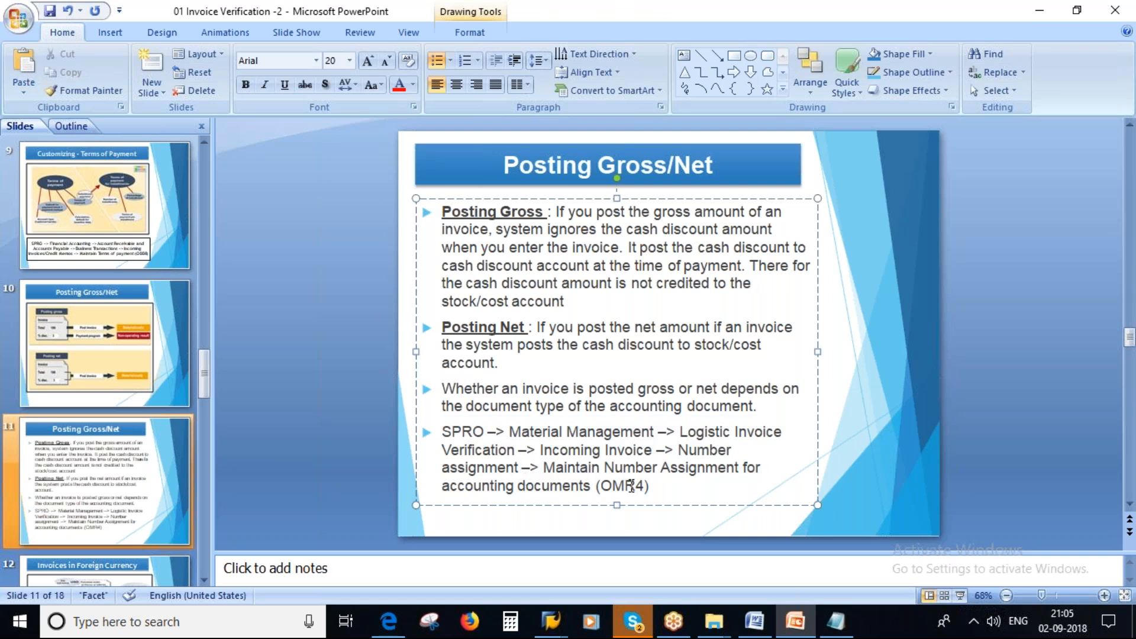
Step: Switch to the SAP customizing session, leave the Terms of Payment view and start transaction OMR4
{"action": "mouse_move", "coordinate": [551, 617]}
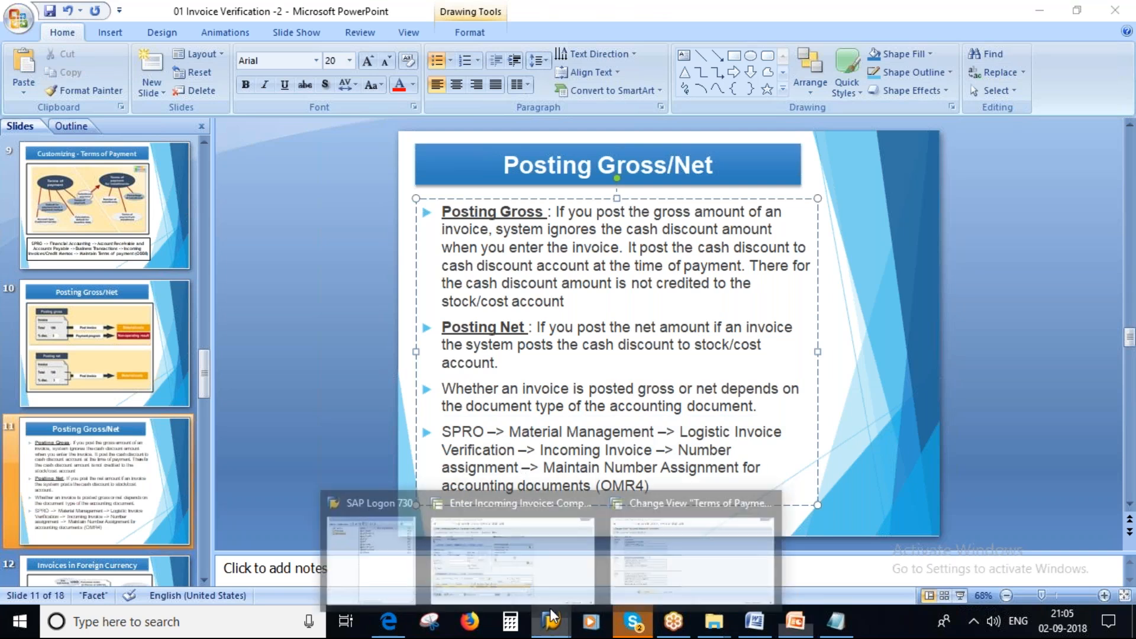
{"action": "left_click", "coordinate": [690, 545]}
{"action": "left_click", "coordinate": [221, 45]}
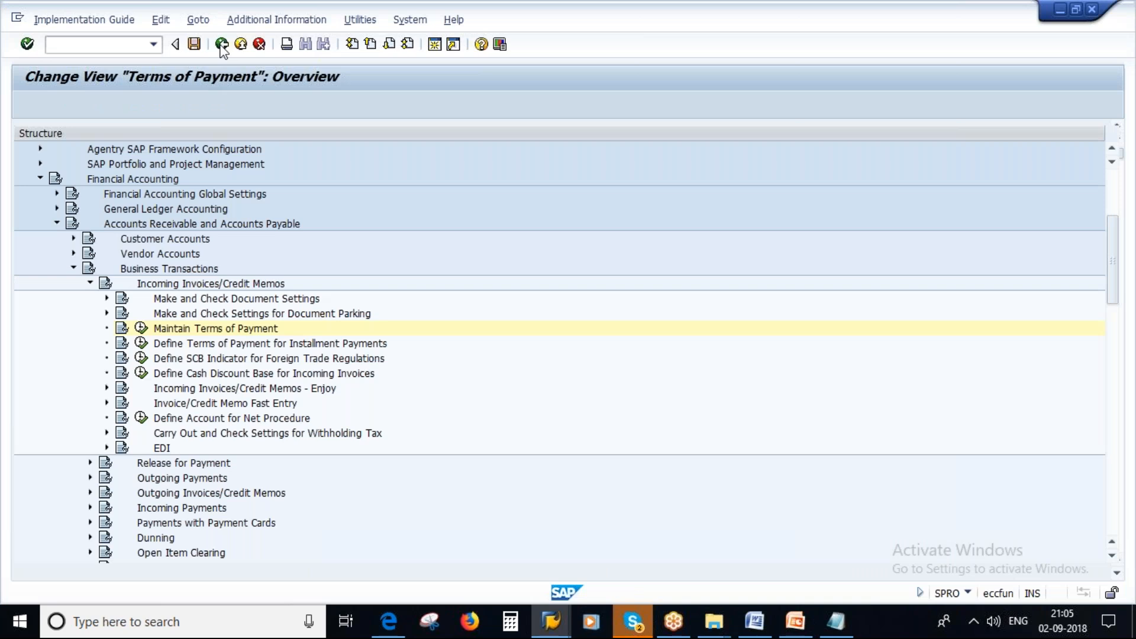
{"action": "type", "text": "/NOMR4"}
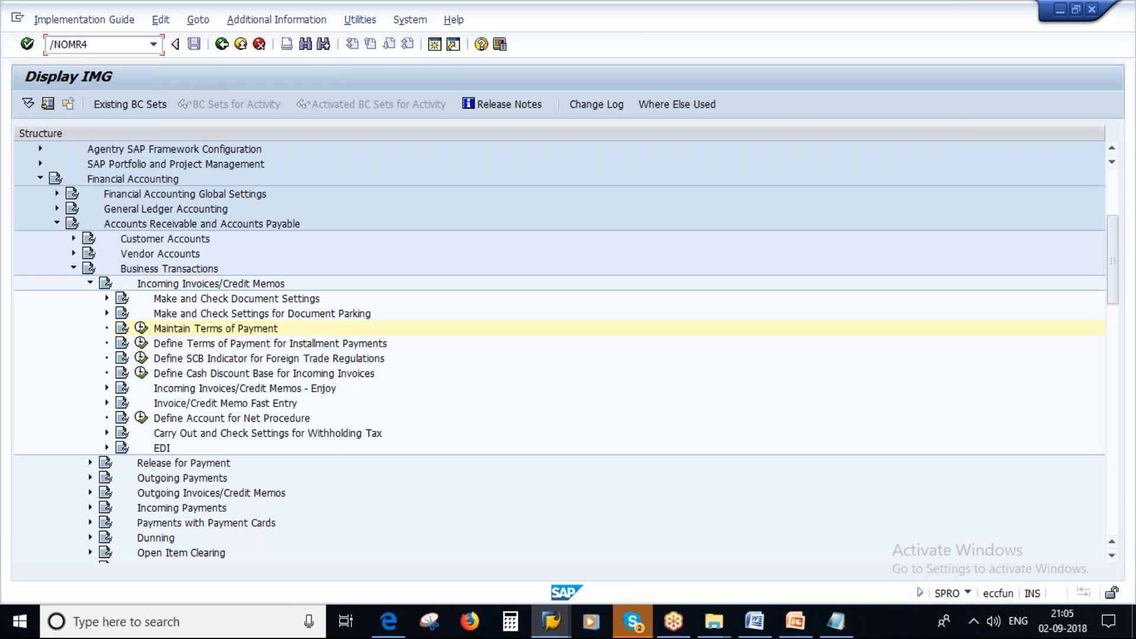
{"action": "key", "text": "Return"}
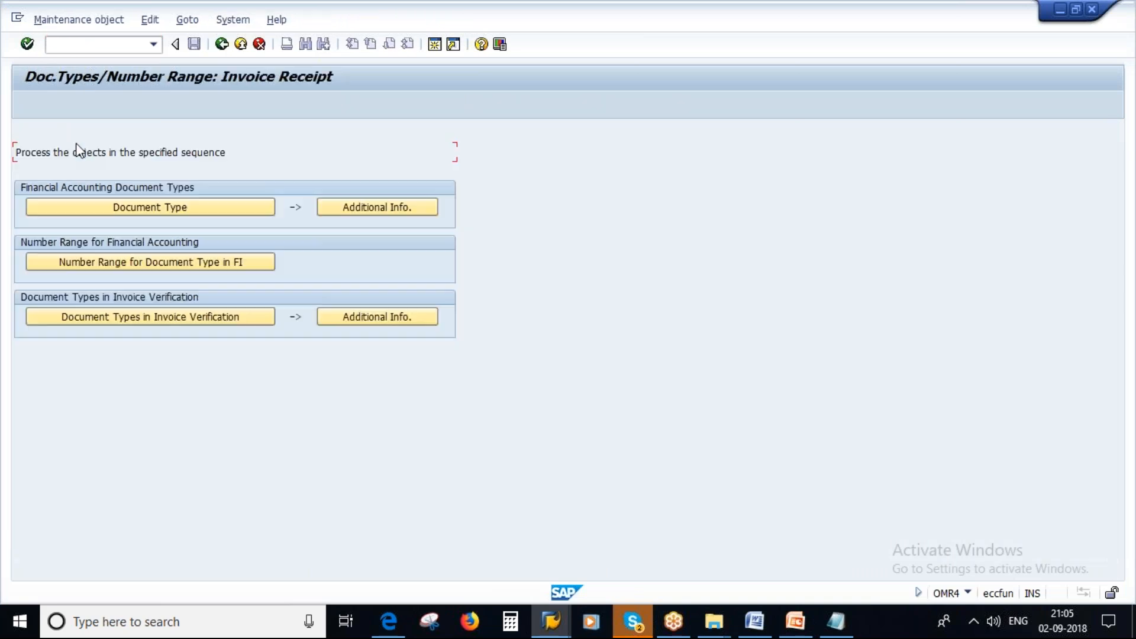
Step: Open the Financial Accounting document types and select the row for type RE, Gross inv. receipt
{"action": "left_click", "coordinate": [151, 204]}
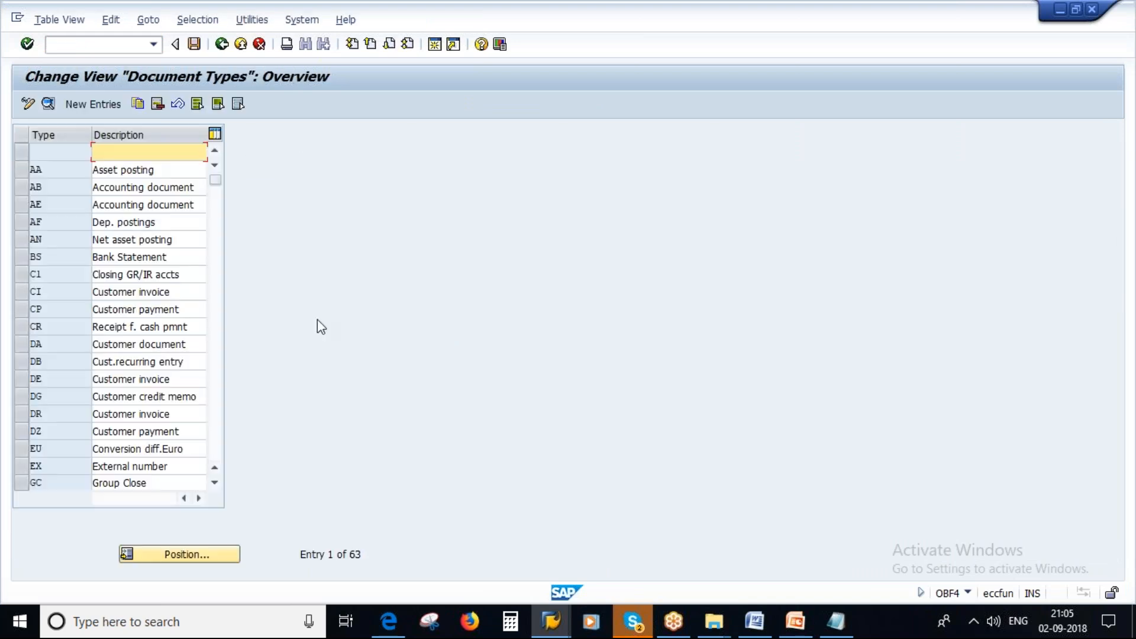
{"action": "scroll", "coordinate": [98, 438], "scroll_direction": "down", "scroll_amount": 1}
{"action": "scroll", "coordinate": [119, 319], "scroll_direction": "down", "scroll_amount": 3}
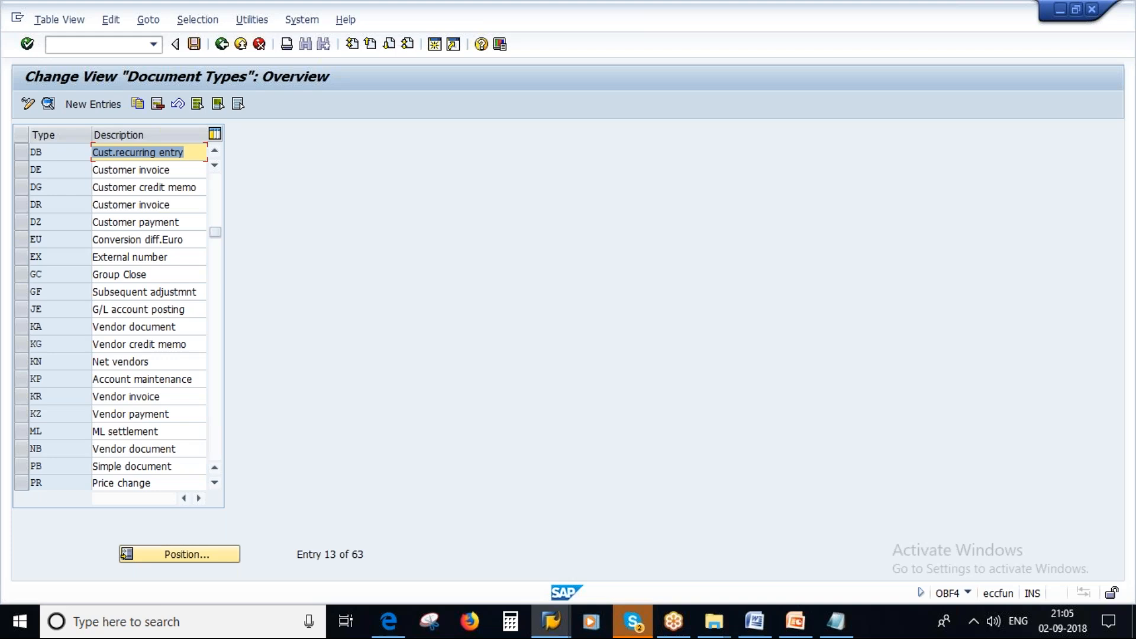
{"action": "scroll", "coordinate": [65, 366], "scroll_direction": "down", "scroll_amount": 1}
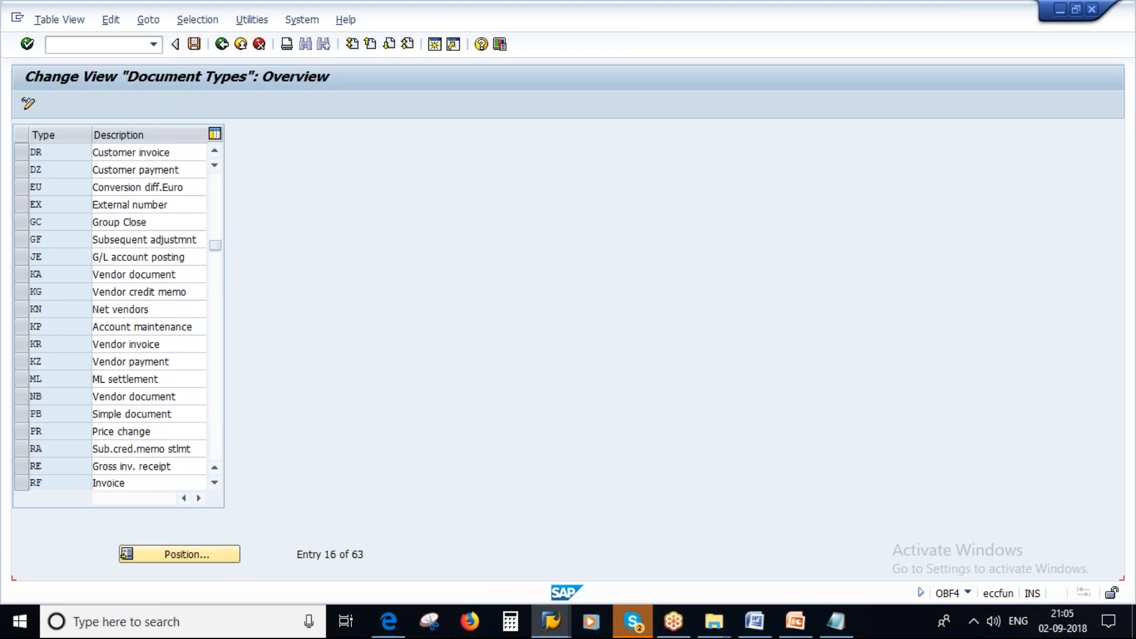
{"action": "scroll", "coordinate": [53, 429], "scroll_direction": "down", "scroll_amount": 1}
{"action": "left_click", "coordinate": [118, 414]}
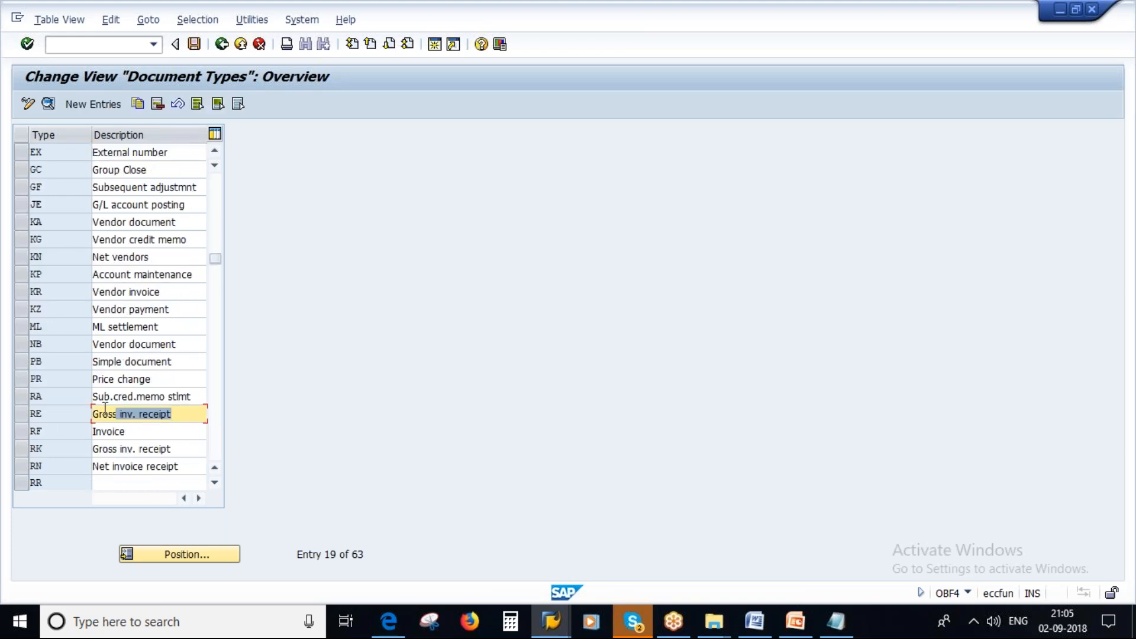
{"action": "left_click", "coordinate": [21, 413]}
Step: Return to the incoming invoice session and compare the gross and net entries among its document types without changing the selection
{"action": "left_click", "coordinate": [545, 622]}
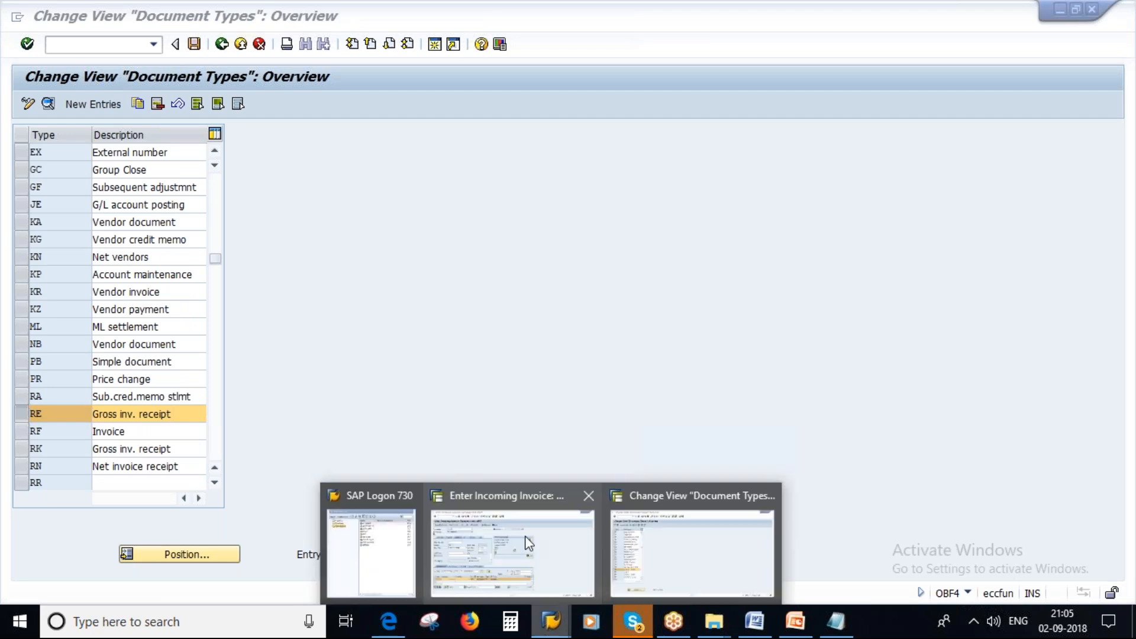
{"action": "left_click", "coordinate": [526, 541]}
{"action": "left_click", "coordinate": [166, 261]}
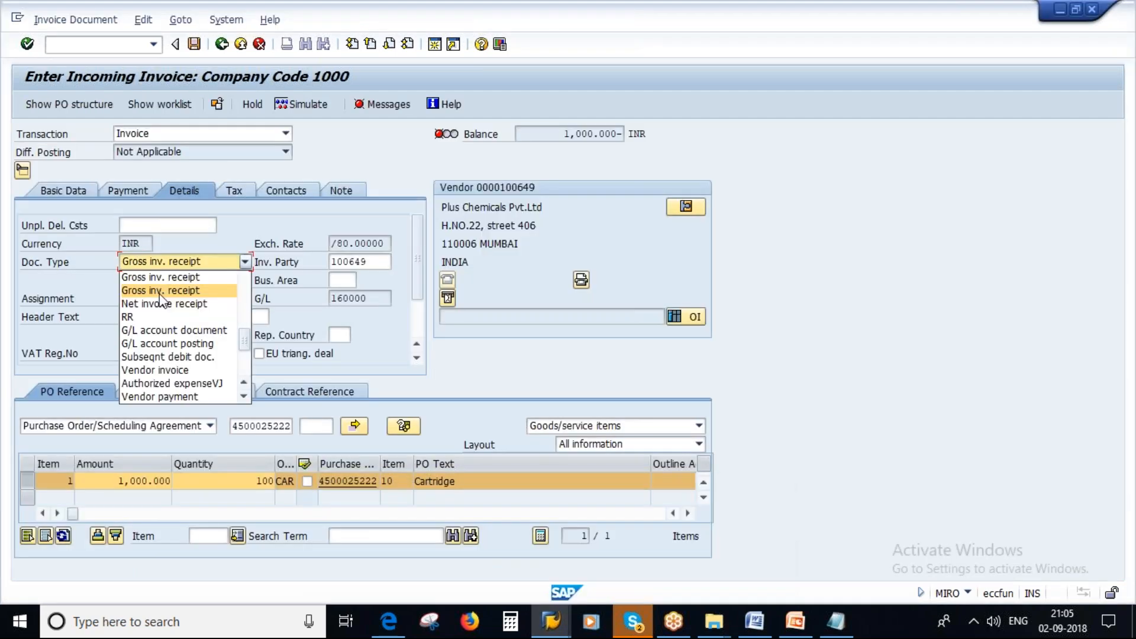
{"action": "key", "text": "Escape"}
{"action": "key", "text": "Escape"}
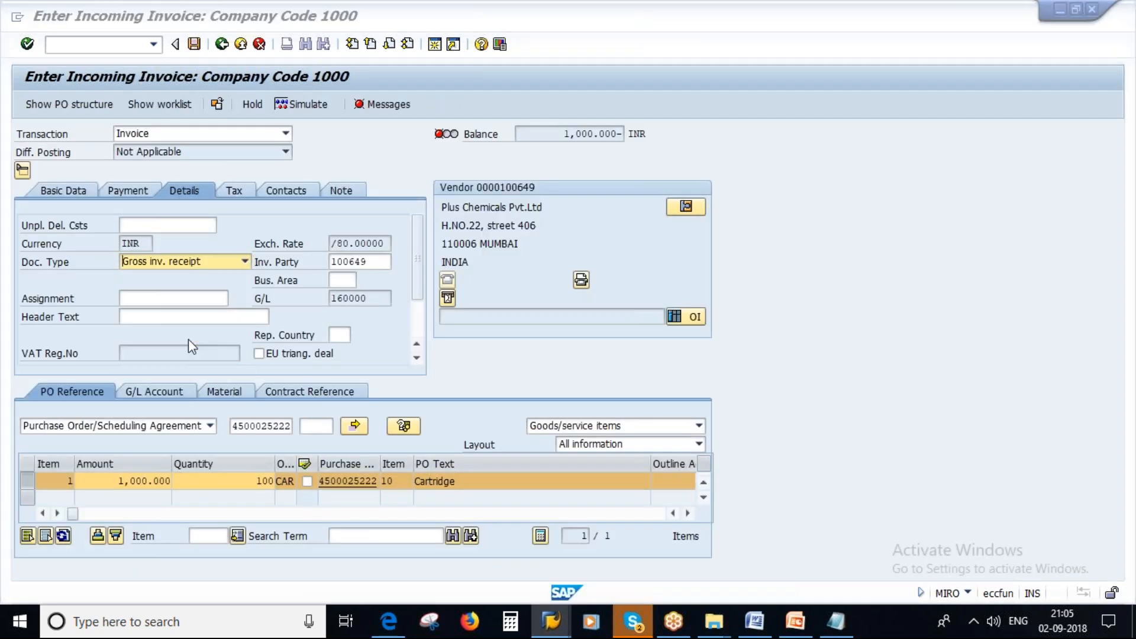
Step: Return to the Document Types session, open the details of type RE and examine its Net document type control setting, leaving it unchecked
{"action": "key", "text": "alt+Tab"}
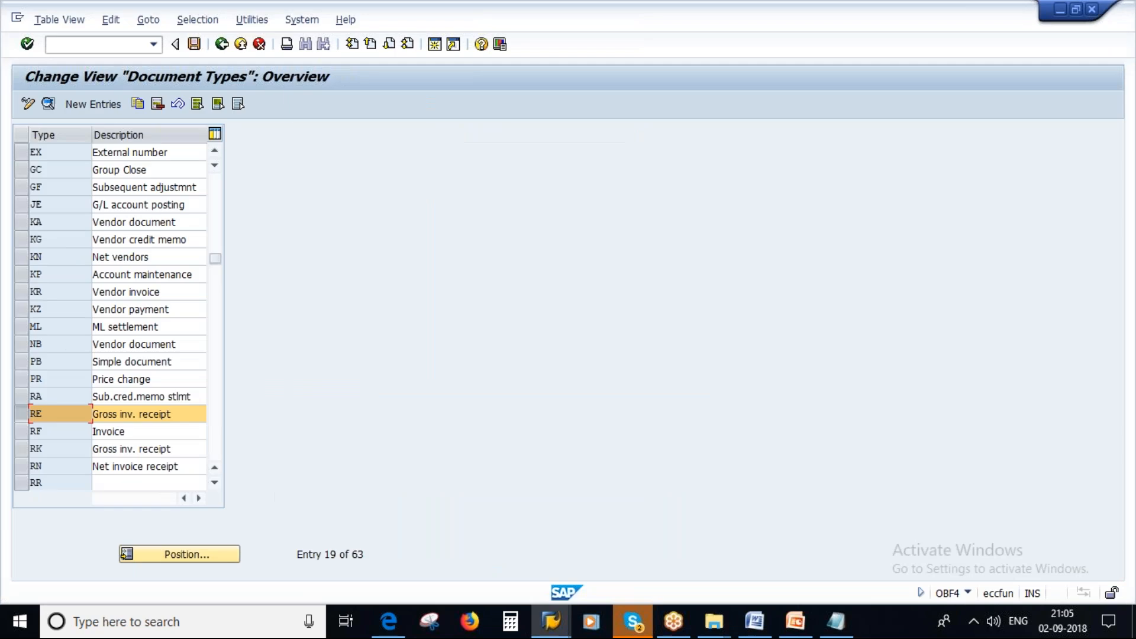
{"action": "left_click", "coordinate": [48, 101]}
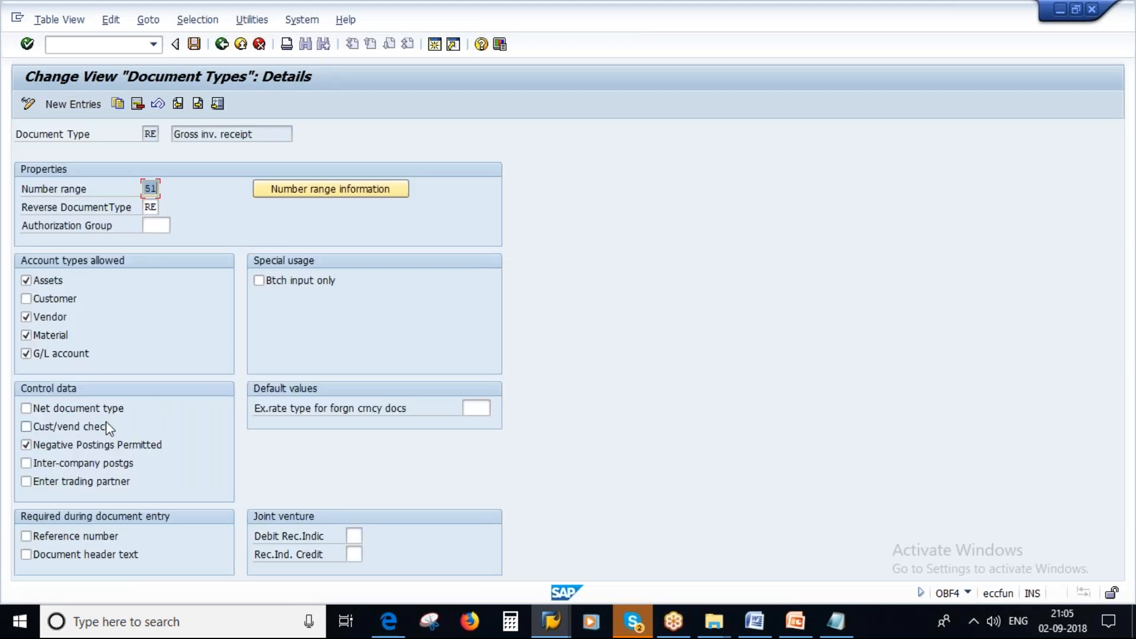
{"action": "left_click", "coordinate": [26, 409]}
{"action": "left_click", "coordinate": [26, 408]}
{"action": "left_click", "coordinate": [58, 411]}
{"action": "left_click", "coordinate": [222, 45]}
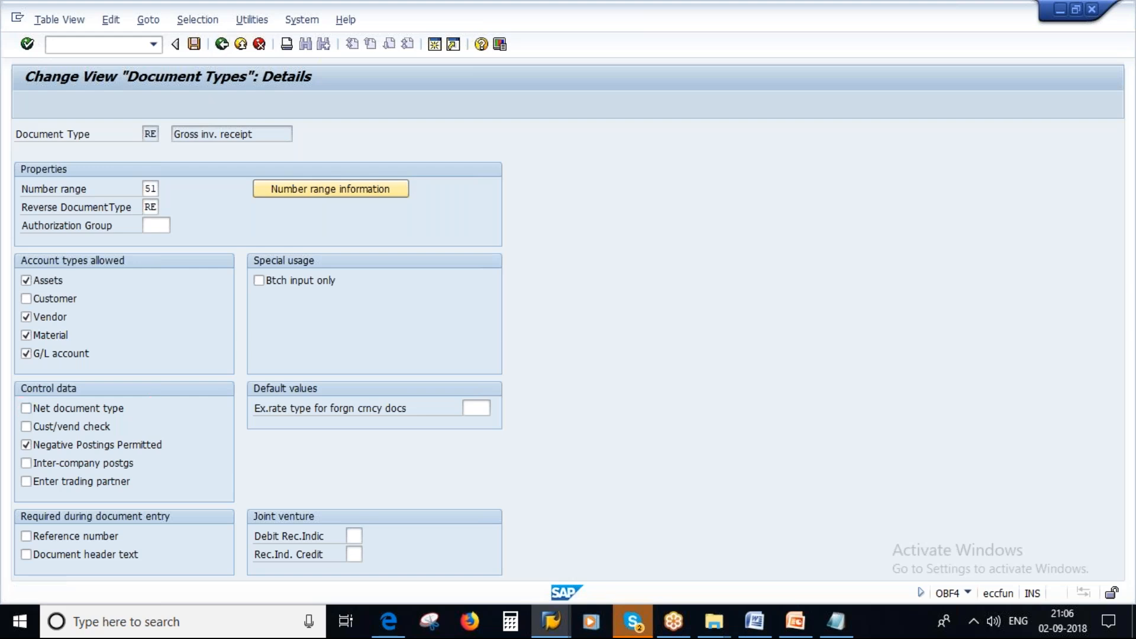
Step: Switch to PowerPoint, review the Posting Gross/Net diagram and open the Invoices in Foreign Currency slide
{"action": "left_click", "coordinate": [795, 621]}
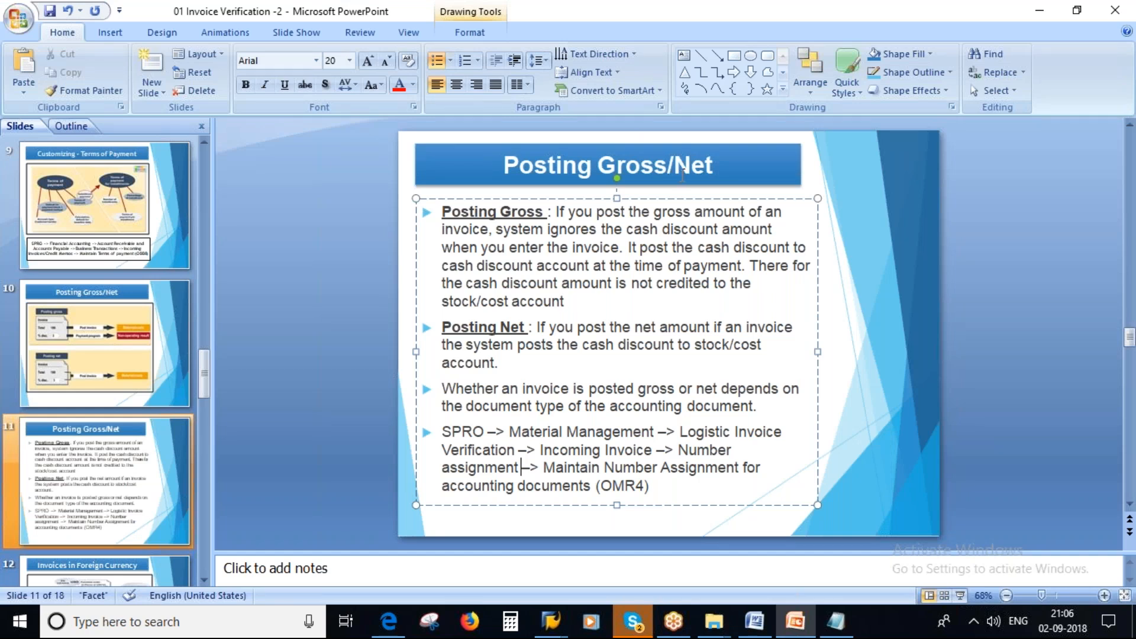
{"action": "left_click", "coordinate": [105, 343]}
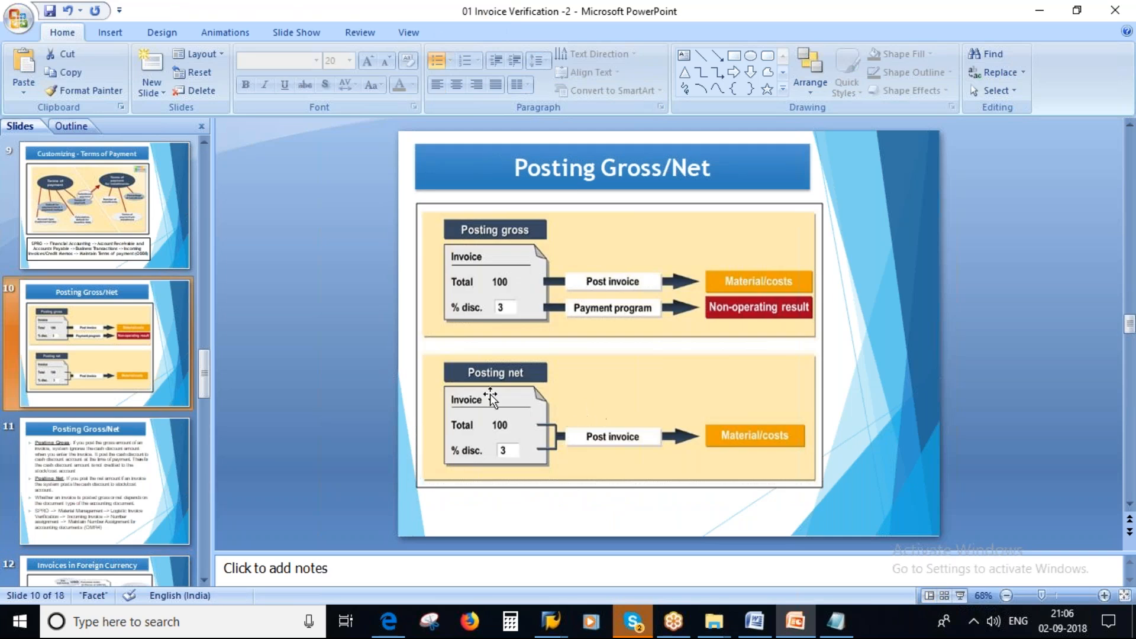
{"action": "scroll", "coordinate": [71, 462], "scroll_direction": "down", "scroll_amount": 1}
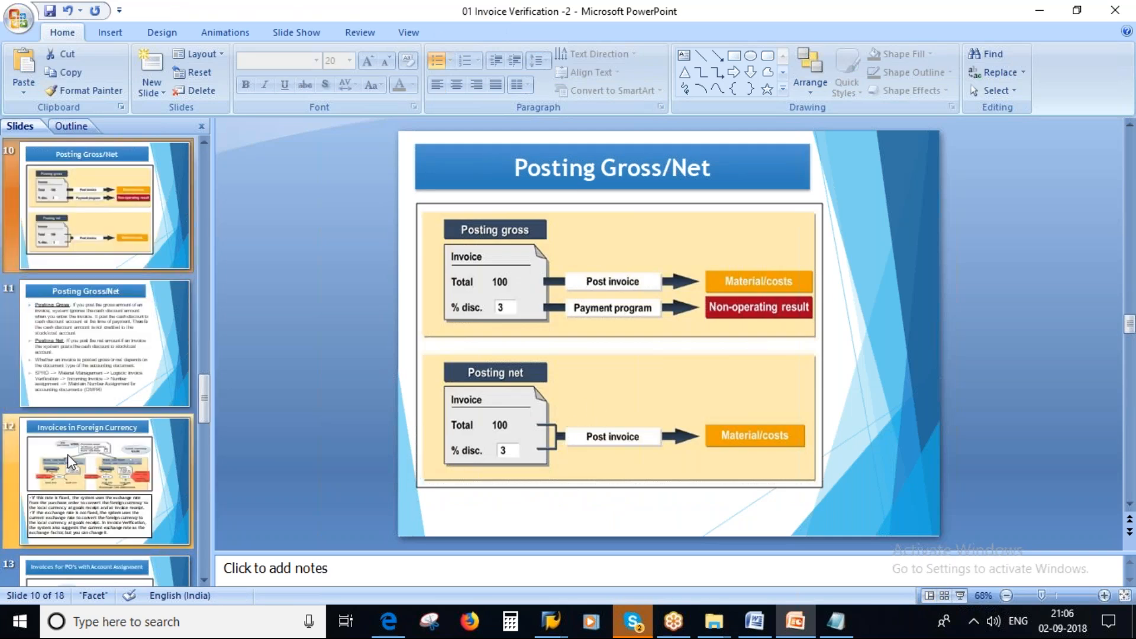
{"action": "scroll", "coordinate": [115, 414], "scroll_direction": "down", "scroll_amount": 1}
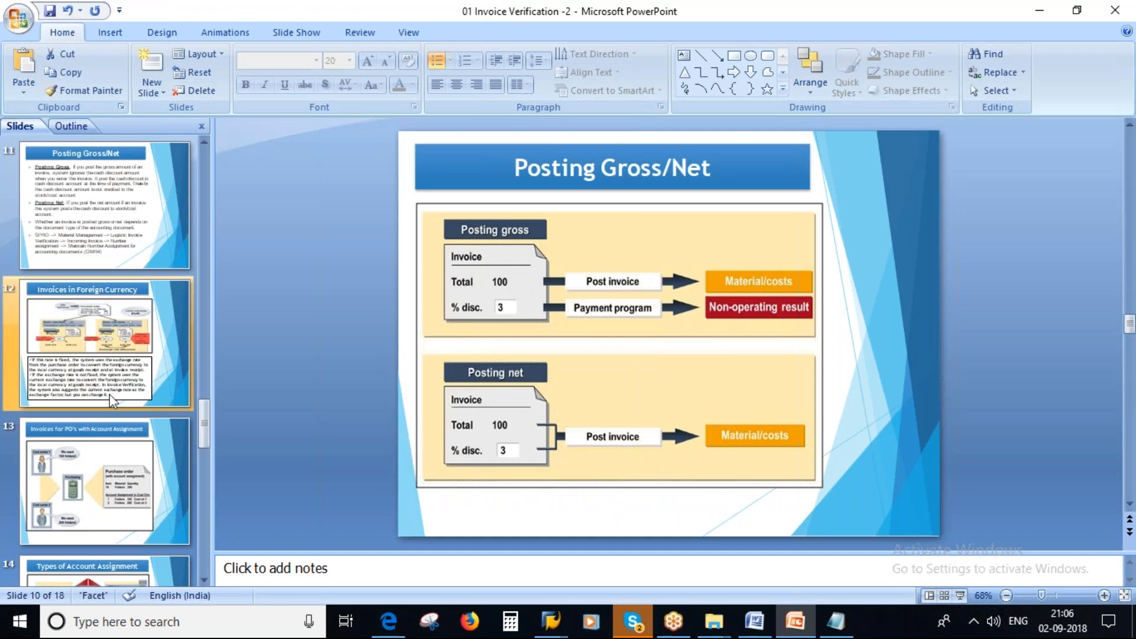
{"action": "left_click", "coordinate": [58, 331]}
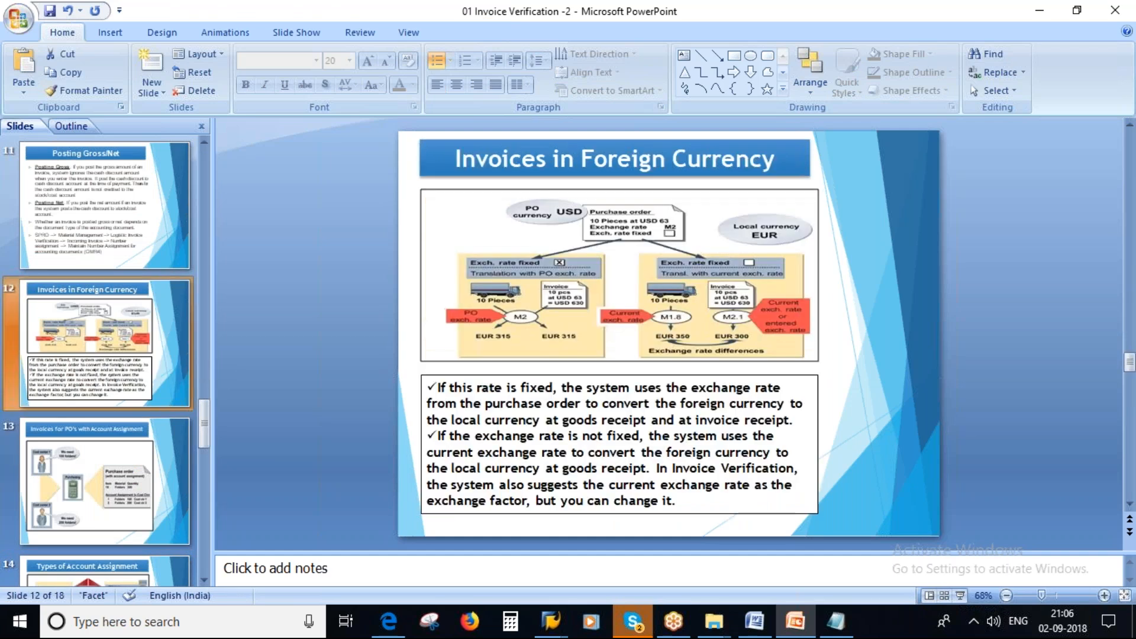
Step: Switch to Notepad, clear the existing note and write "Vendor ="
{"action": "left_click", "coordinate": [835, 622]}
{"action": "left_click_drag", "start_coordinate": [604, 377], "coordinate": [65, 155]}
{"action": "key", "text": "BackSpace"}
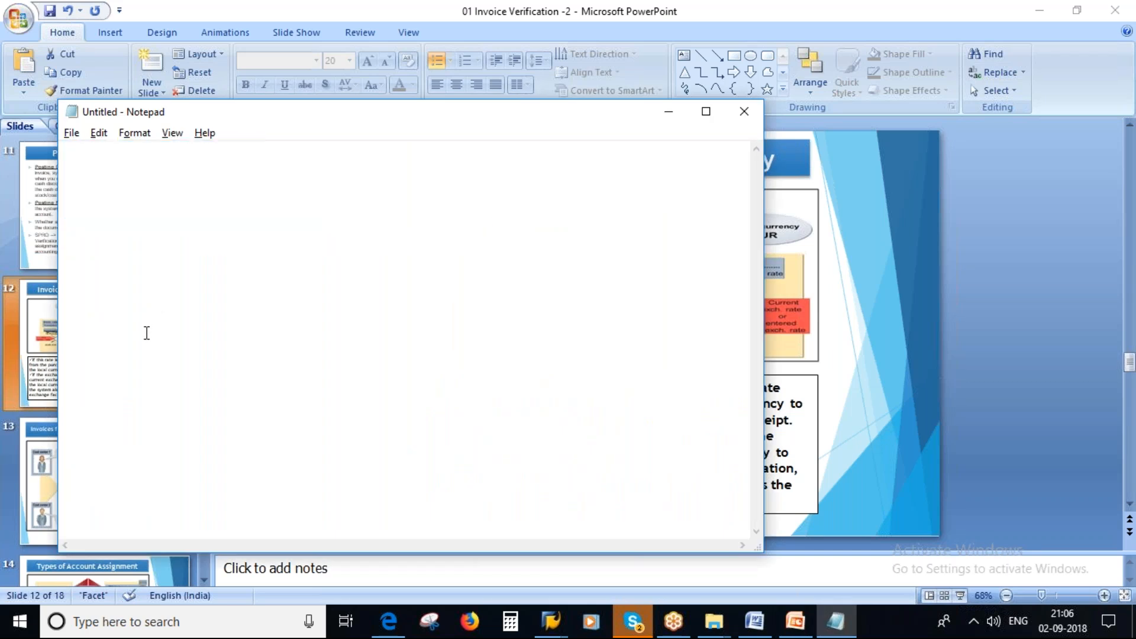
{"action": "key", "text": "Caps_Lock"}
{"action": "key", "text": "Caps_Lock"}
{"action": "type", "text": "Vendor ="}
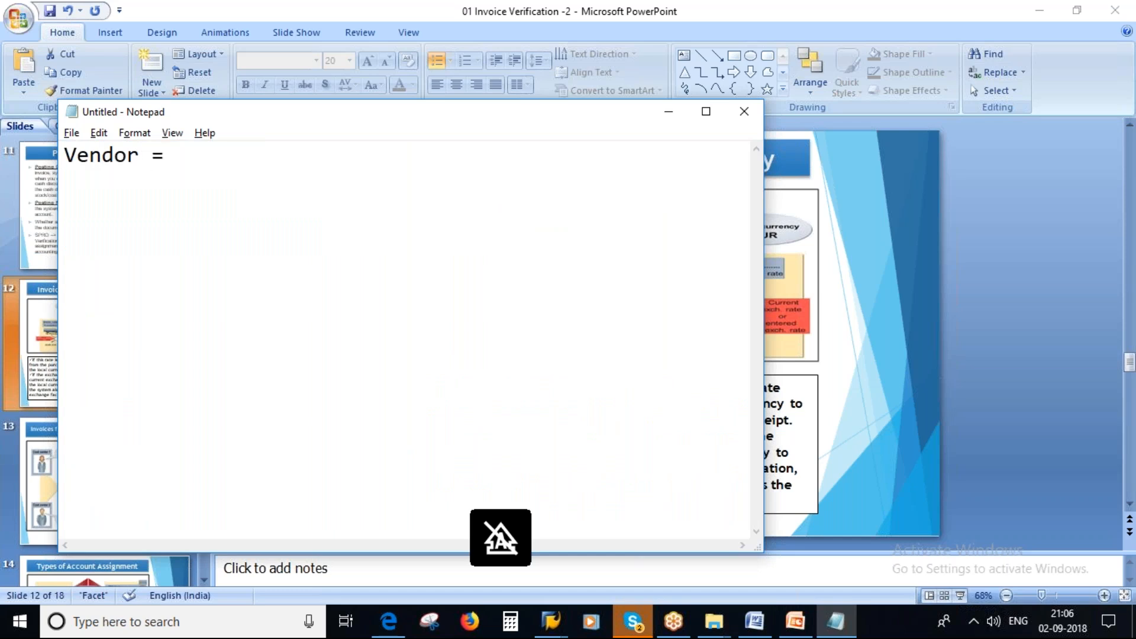
{"action": "type", "text": " cu"}
{"action": "key", "text": "BackSpace"}
{"action": "key", "text": "BackSpace"}
Step: Insert the heading "Local Currency" above the vendor line, with a single blank line between them
{"action": "key", "text": "Left"}
{"action": "key", "text": "Left"}
{"action": "key", "text": "Left"}
{"action": "key", "text": "Left"}
{"action": "key", "text": "Left"}
{"action": "key", "text": "Left"}
{"action": "key", "text": "Left"}
{"action": "key", "text": "Left"}
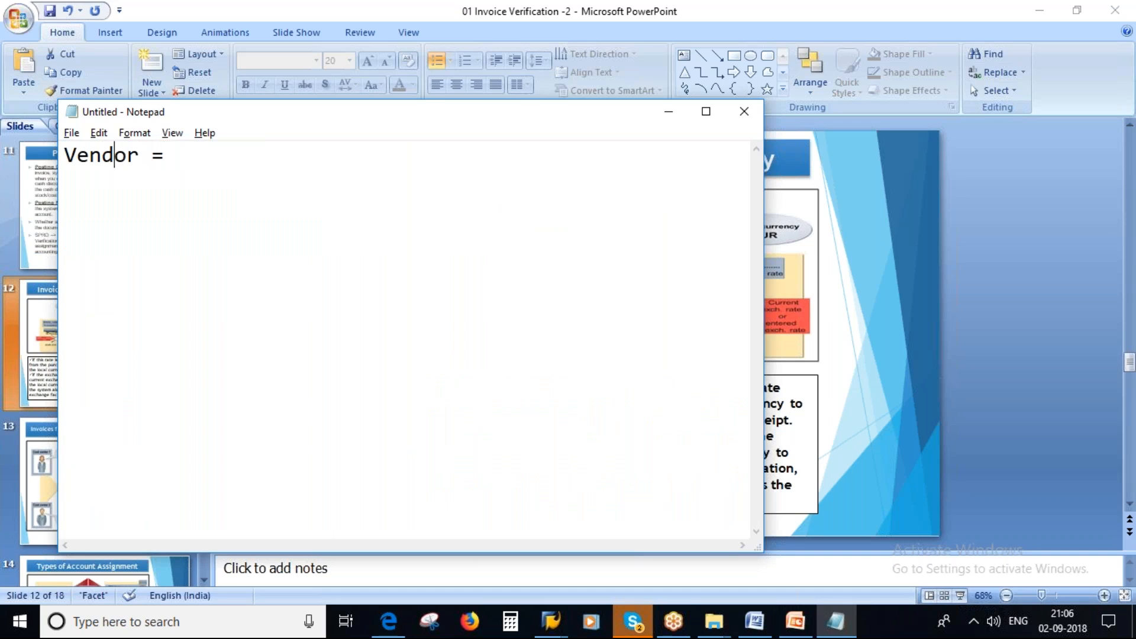
{"action": "key", "text": "Return"}
{"action": "key", "text": "Return"}
{"action": "key", "text": "Caps_Lock"}
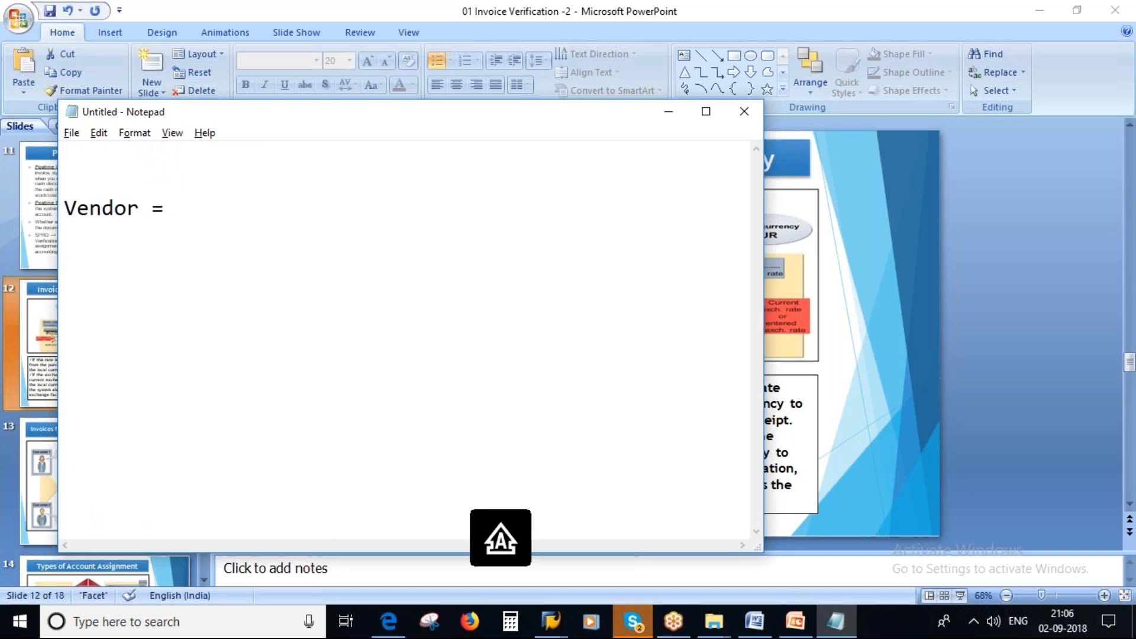
{"action": "type", "text": "L"}
{"action": "key", "text": "Caps_Lock"}
{"action": "type", "text": "ocal"}
{"action": "key", "text": "Caps_Lock"}
{"action": "type", "text": "C"}
{"action": "key", "text": "Caps_Lock"}
{"action": "type", "text": "urrenct"}
{"action": "key", "text": "BackSpace"}
{"action": "type", "text": "y"}
{"action": "key", "text": "Return"}
{"action": "key", "text": "Return"}
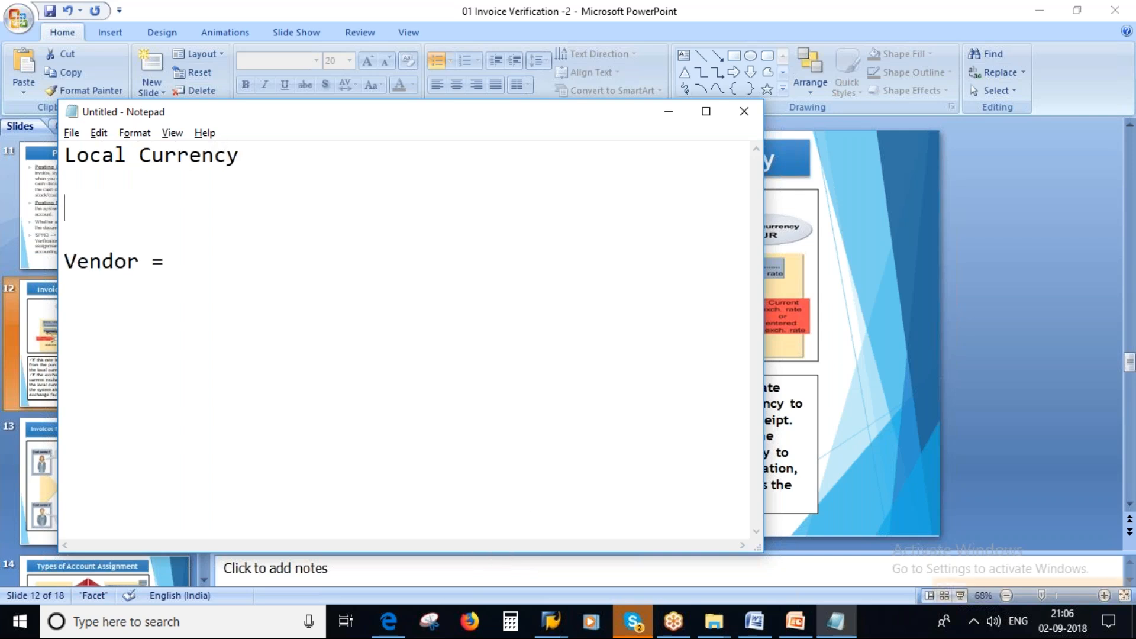
{"action": "key", "text": "Delete"}
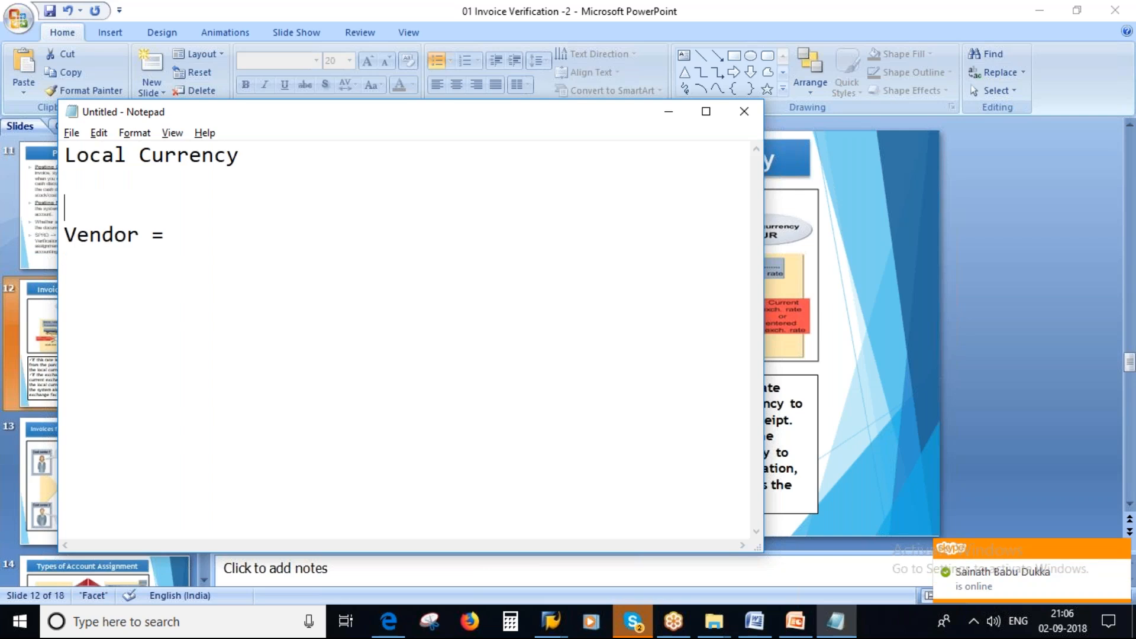
{"action": "key", "text": "Delete"}
Step: Complete the vendor line as "Vendor = own currency => exchange rate"
{"action": "key", "text": "Right"}
{"action": "key", "text": "Right"}
{"action": "key", "text": "Right"}
{"action": "key", "text": "Right"}
{"action": "key", "text": "Right"}
{"action": "key", "text": "Right"}
{"action": "key", "text": "Right"}
{"action": "key", "text": "Right"}
{"action": "key", "text": "Right"}
{"action": "type", "text": "for"}
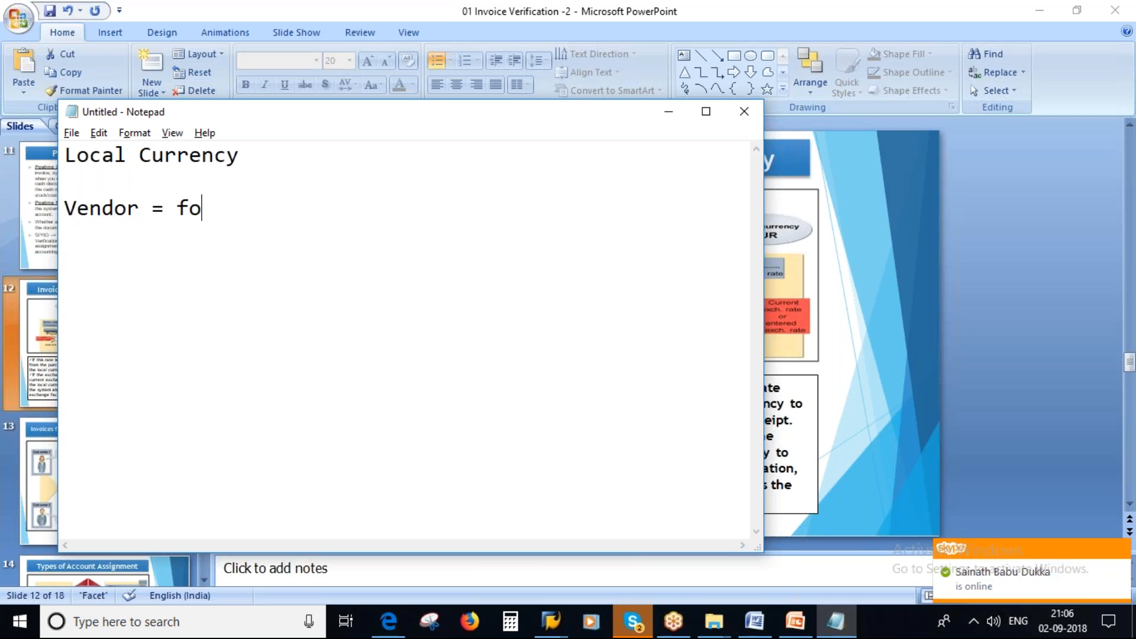
{"action": "key", "text": "BackSpace"}
{"action": "key", "text": "BackSpace"}
{"action": "key", "text": "BackSpace"}
{"action": "type", "text": "own c"}
{"action": "key", "text": "BackSpace"}
{"action": "type", "text": "c"}
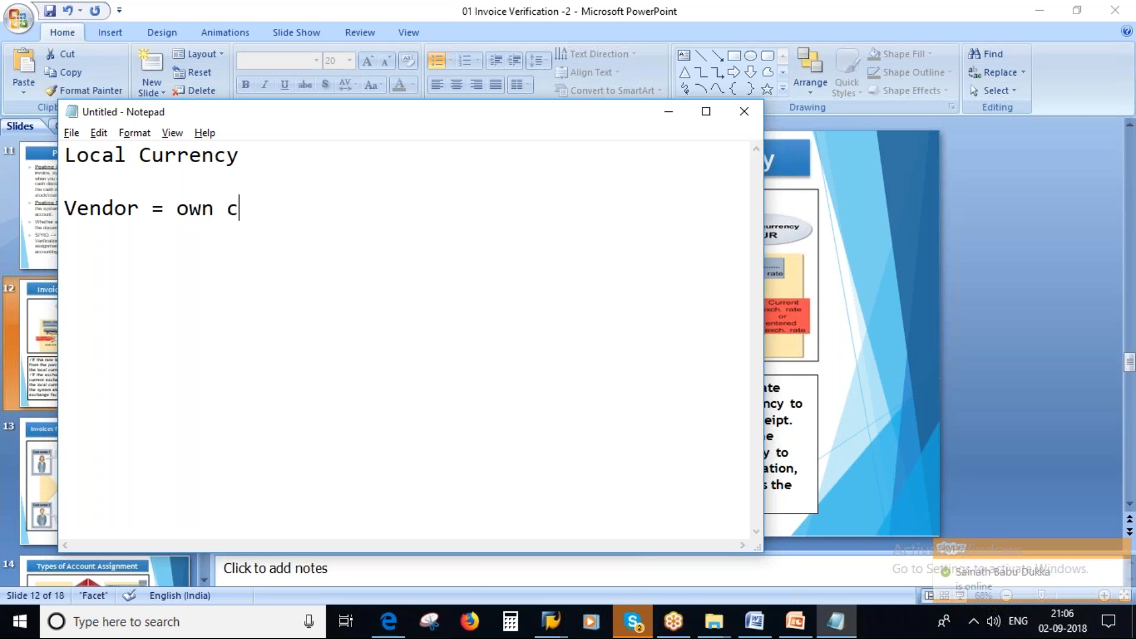
{"action": "type", "text": "urrenvy"}
{"action": "key", "text": "BackSpace"}
{"action": "key", "text": "BackSpace"}
{"action": "type", "text": "cy "}
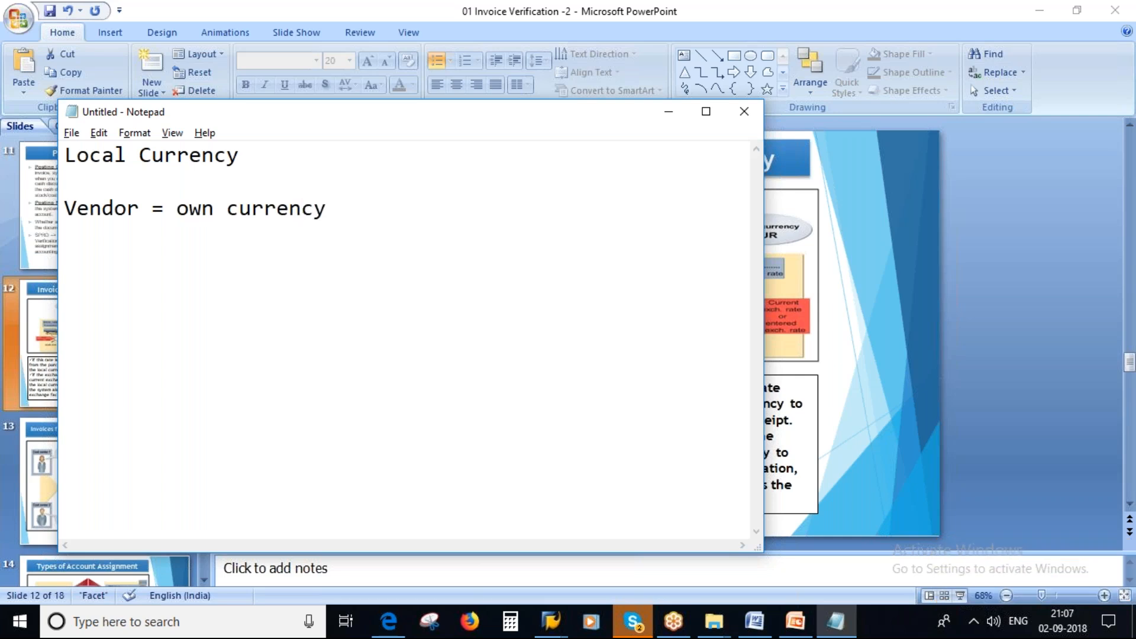
{"action": "type", "text": "=> exchange rate"}
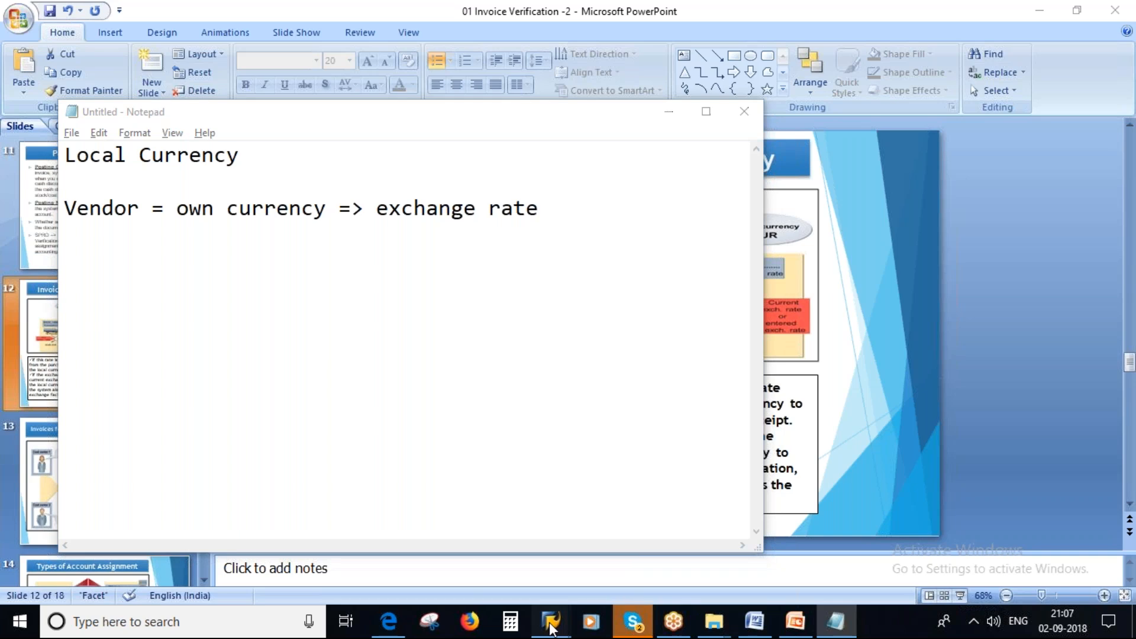
Step: Switch to the SAP incoming invoice session, leave it without posting and start transaction ME21N
{"action": "mouse_move", "coordinate": [560, 626]}
{"action": "left_click", "coordinate": [540, 540]}
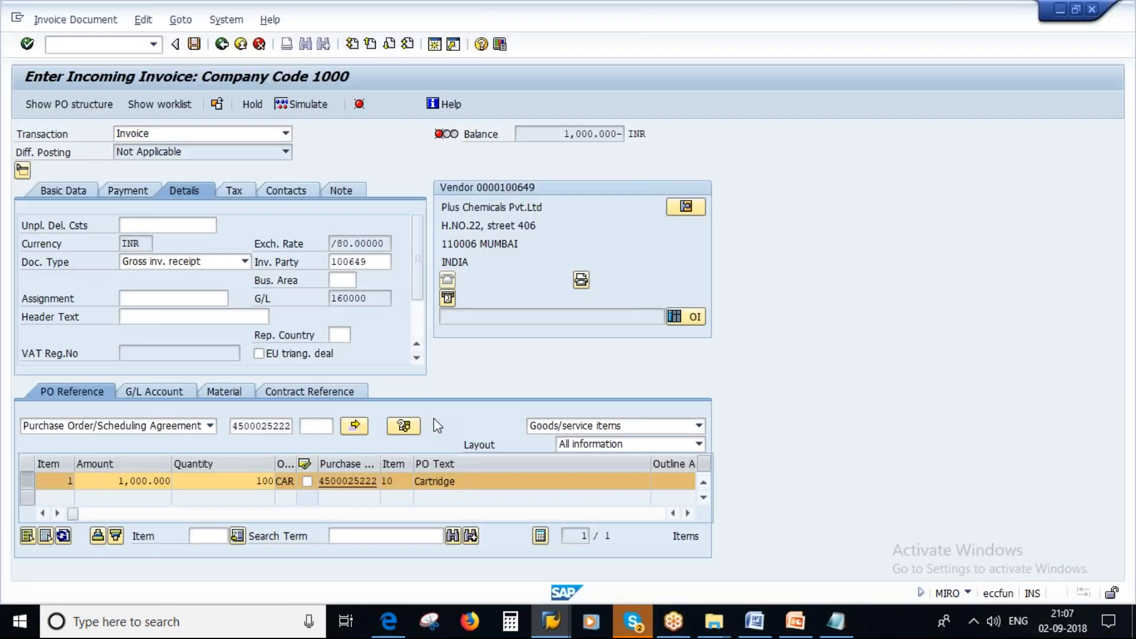
{"action": "left_click", "coordinate": [221, 44]}
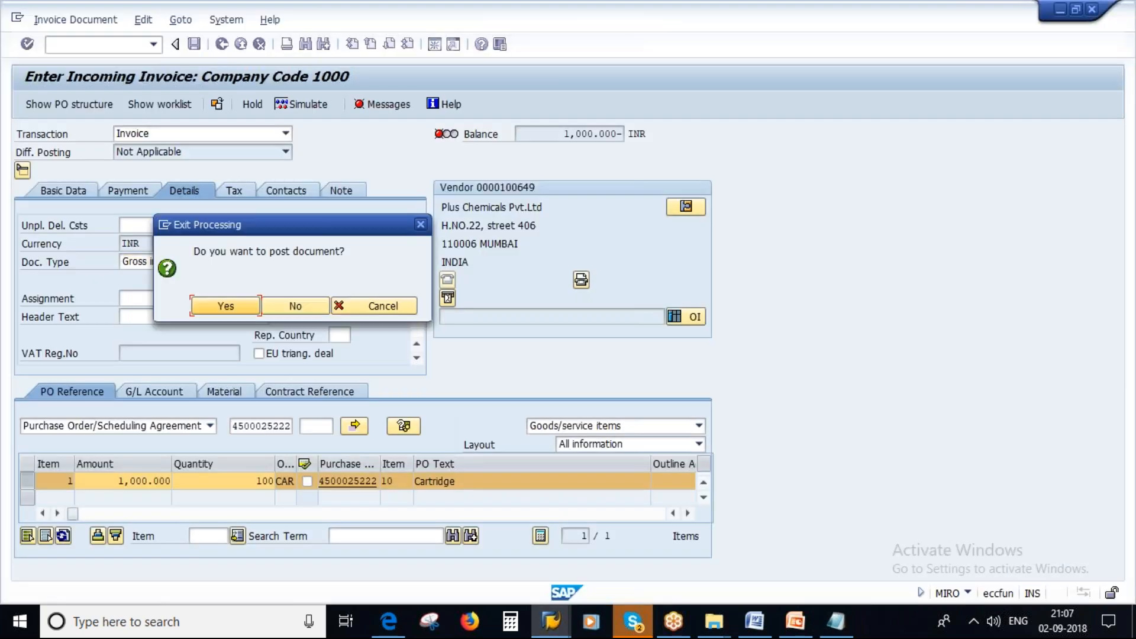
{"action": "left_click", "coordinate": [295, 305]}
{"action": "type", "text": "me2"}
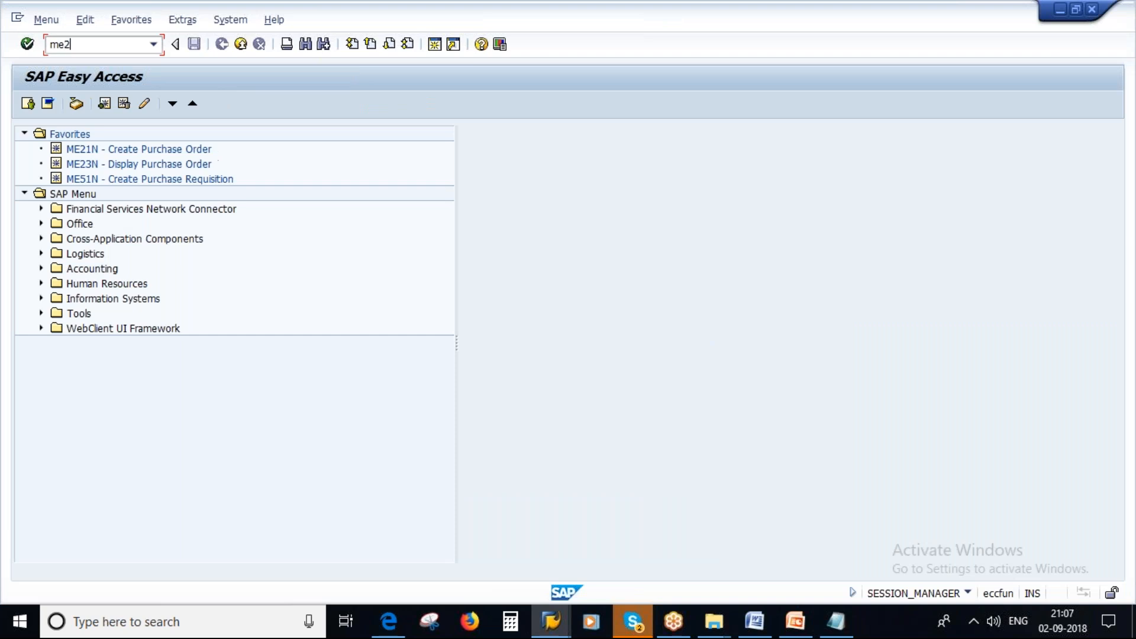
{"action": "type", "text": "1n"}
{"action": "key", "text": "Return"}
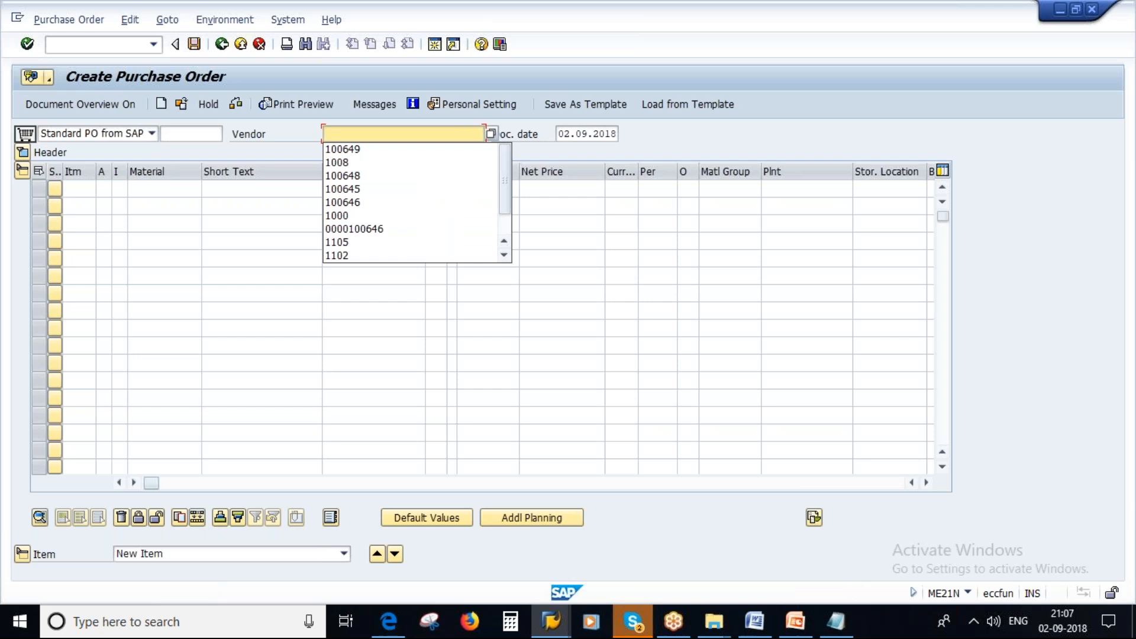
Step: Choose the vendor Motor constructions Ltd. and enter purchasing organization 1000, purchasing group 100 and company code 1000
{"action": "left_click", "coordinate": [367, 164]}
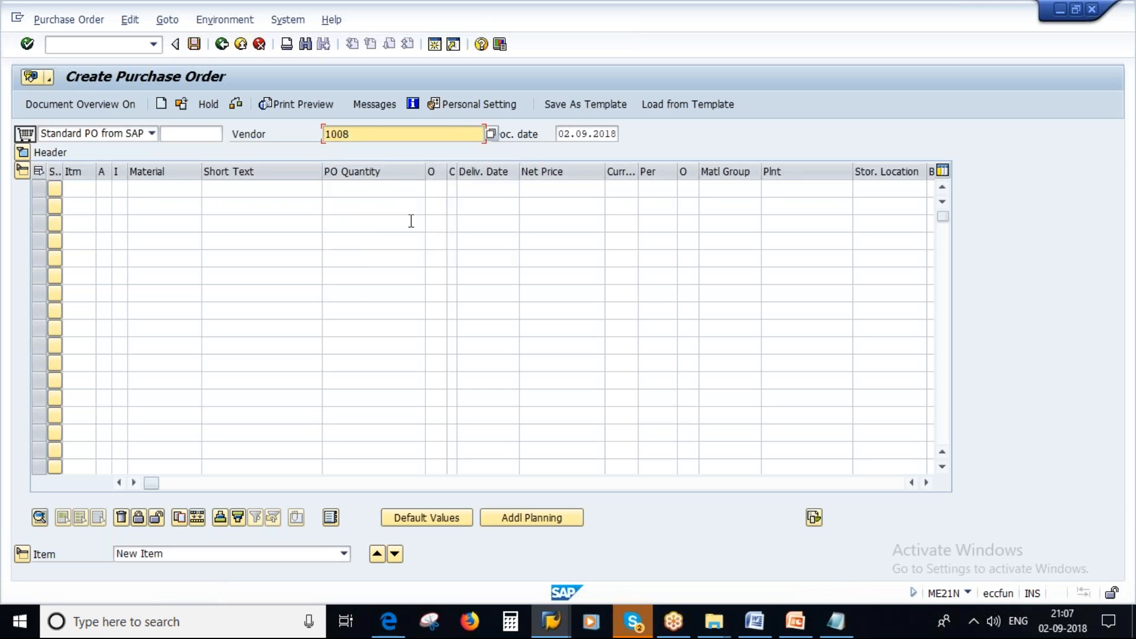
{"action": "key", "text": "Return"}
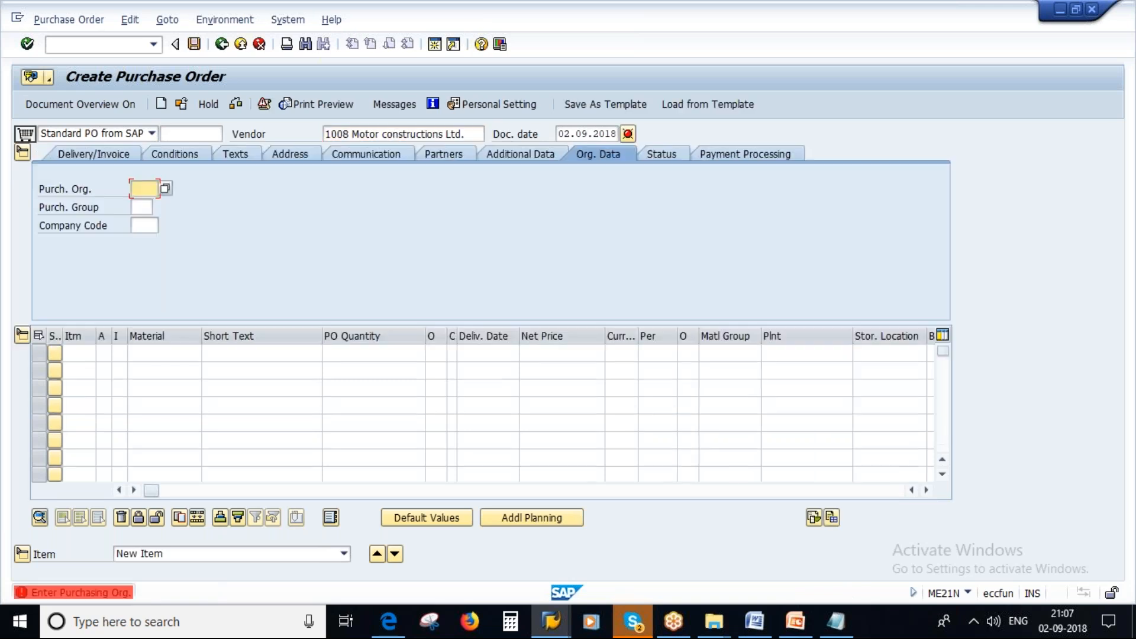
{"action": "type", "text": "1000"}
{"action": "key", "text": "Tab"}
{"action": "type", "text": "100"}
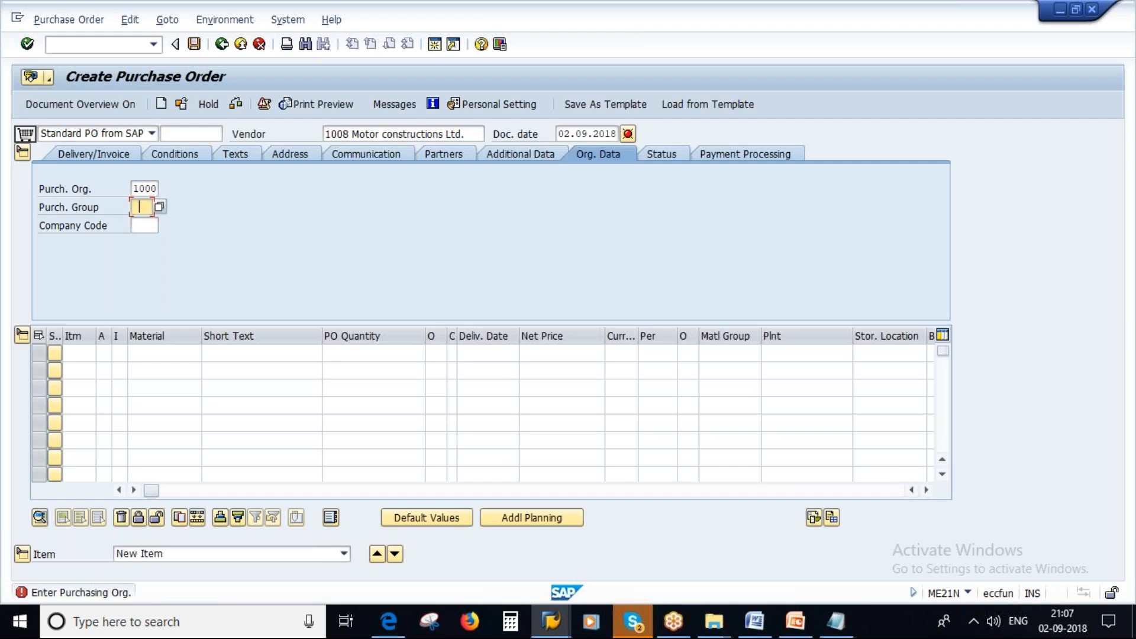
{"action": "key", "text": "Tab"}
{"action": "type", "text": "1000"}
{"action": "key", "text": "Return"}
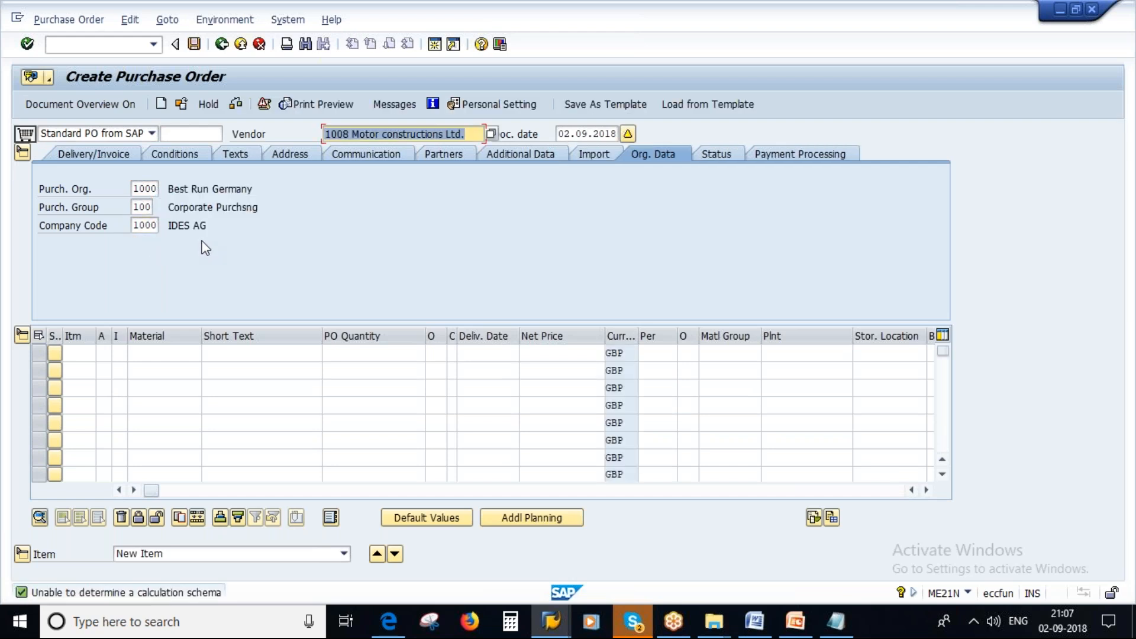
Step: Open the header's Delivery/Invoice data and look up GBP in the currency list, keeping the vendor's currency unchanged
{"action": "left_click", "coordinate": [99, 156]}
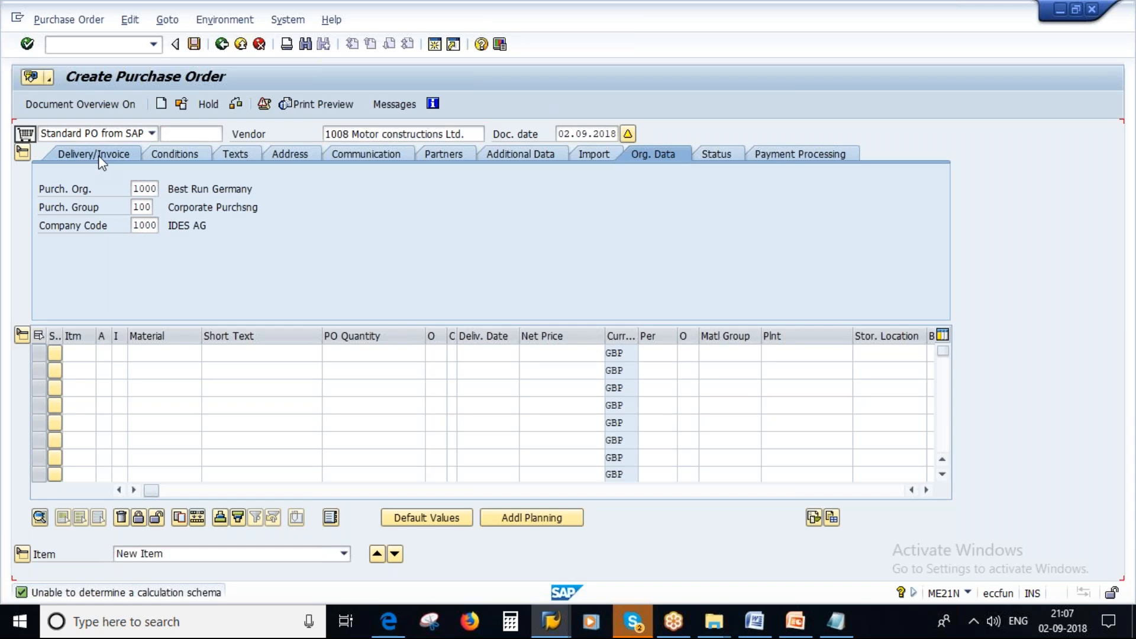
{"action": "left_click", "coordinate": [469, 190]}
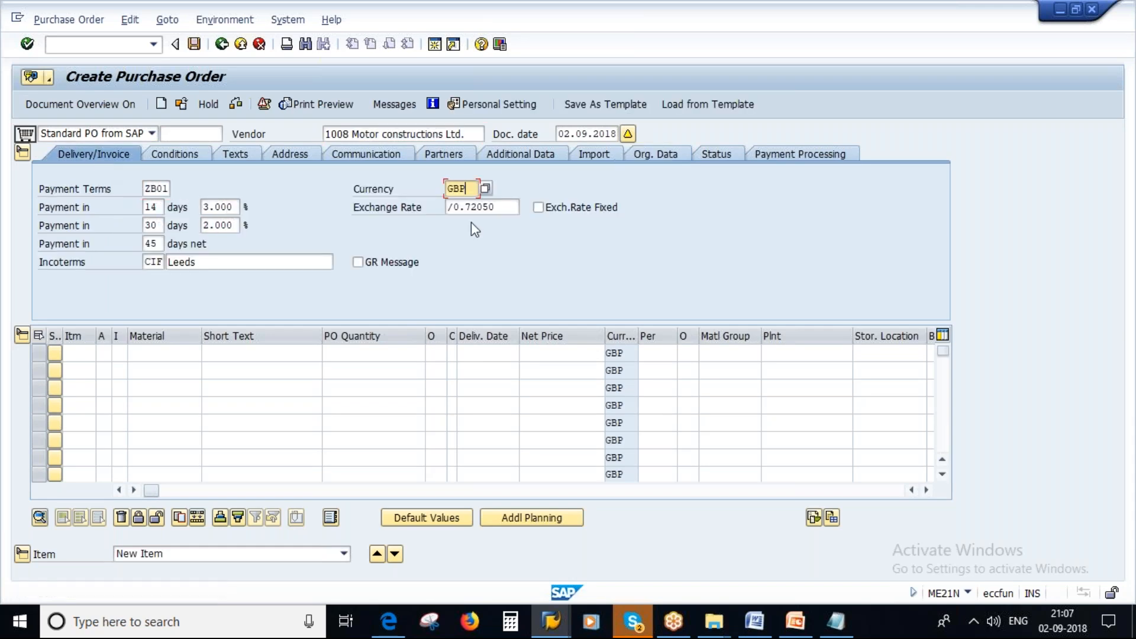
{"action": "left_click", "coordinate": [485, 188]}
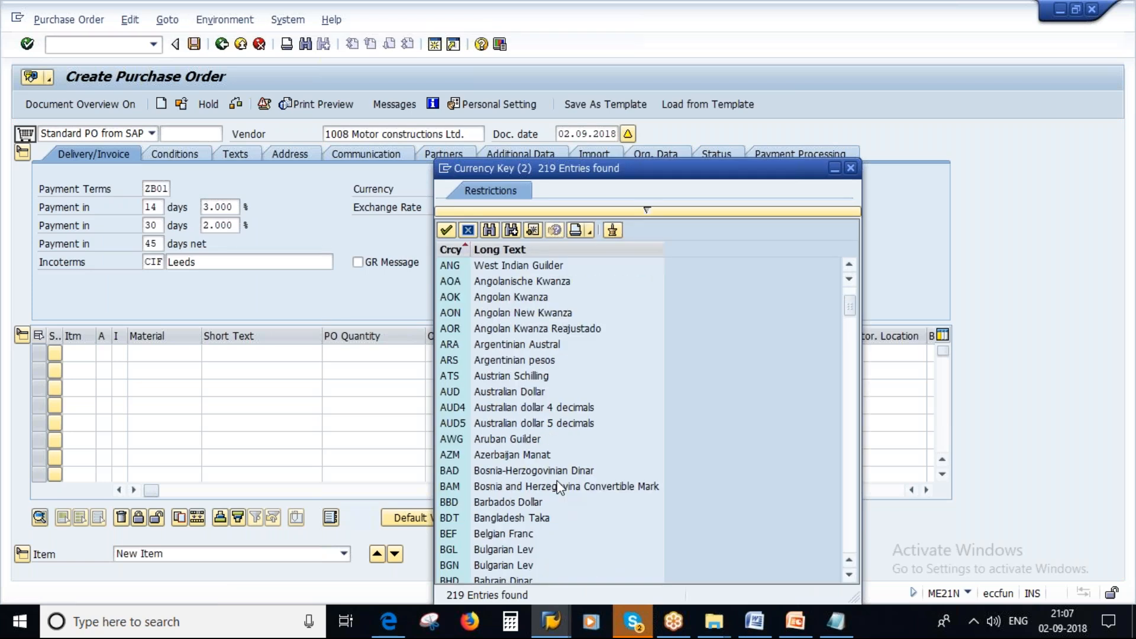
{"action": "scroll", "coordinate": [557, 487], "scroll_direction": "down", "scroll_amount": 11}
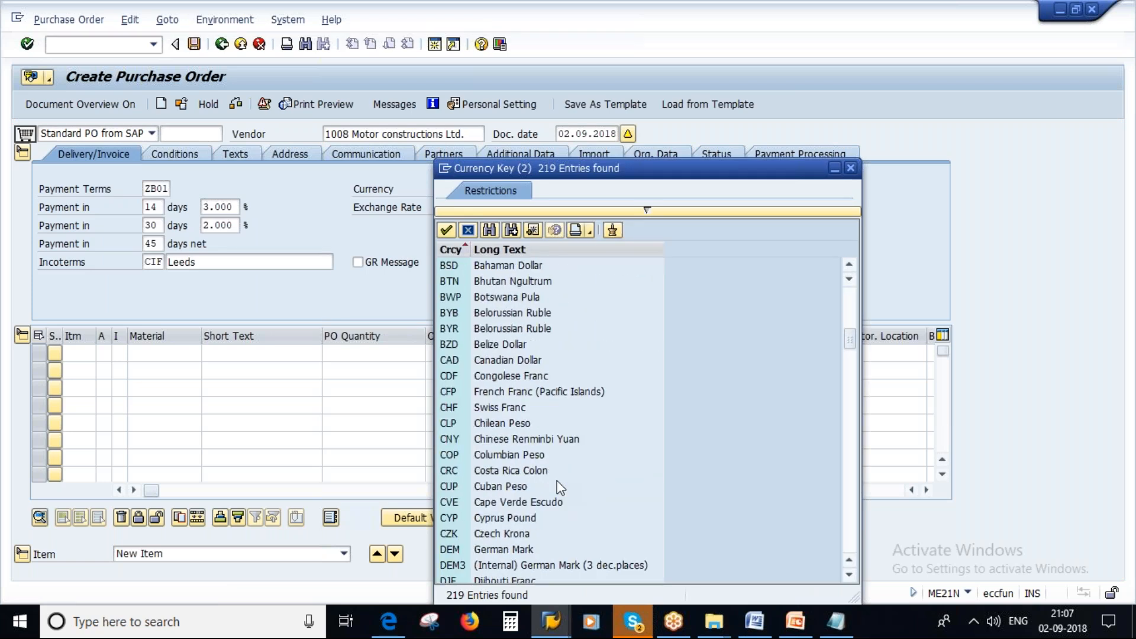
{"action": "scroll", "coordinate": [495, 500], "scroll_direction": "down", "scroll_amount": 3}
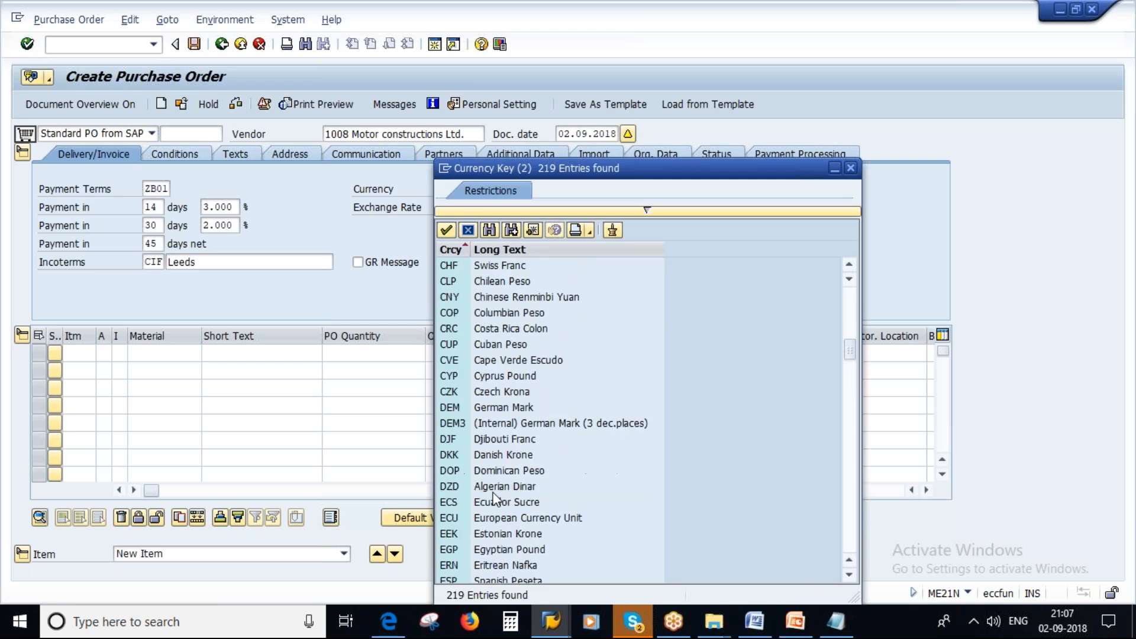
{"action": "scroll", "coordinate": [496, 500], "scroll_direction": "up", "scroll_amount": 4}
{"action": "scroll", "coordinate": [500, 485], "scroll_direction": "down", "scroll_amount": 7}
{"action": "left_click", "coordinate": [506, 470]}
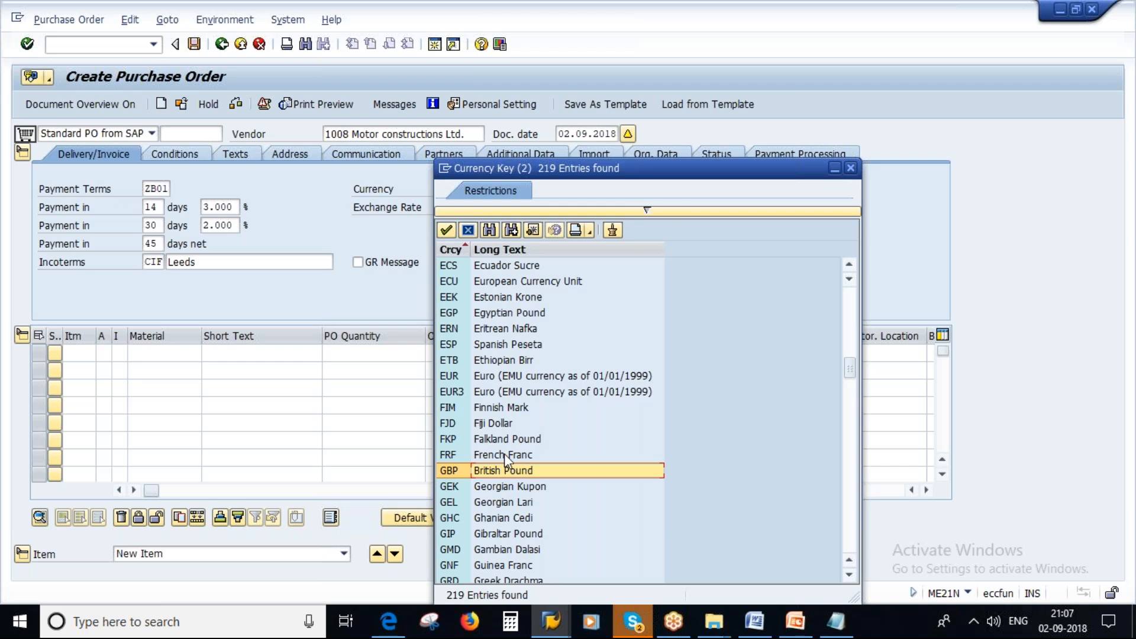
{"action": "left_click", "coordinate": [850, 168]}
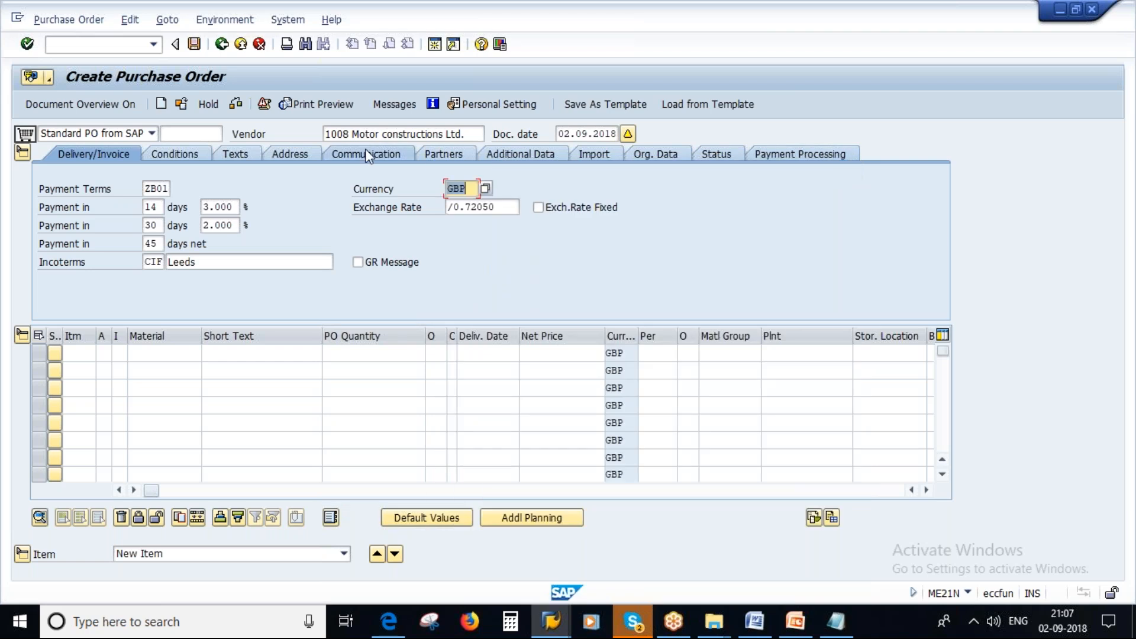
{"action": "double_click", "coordinate": [339, 134]}
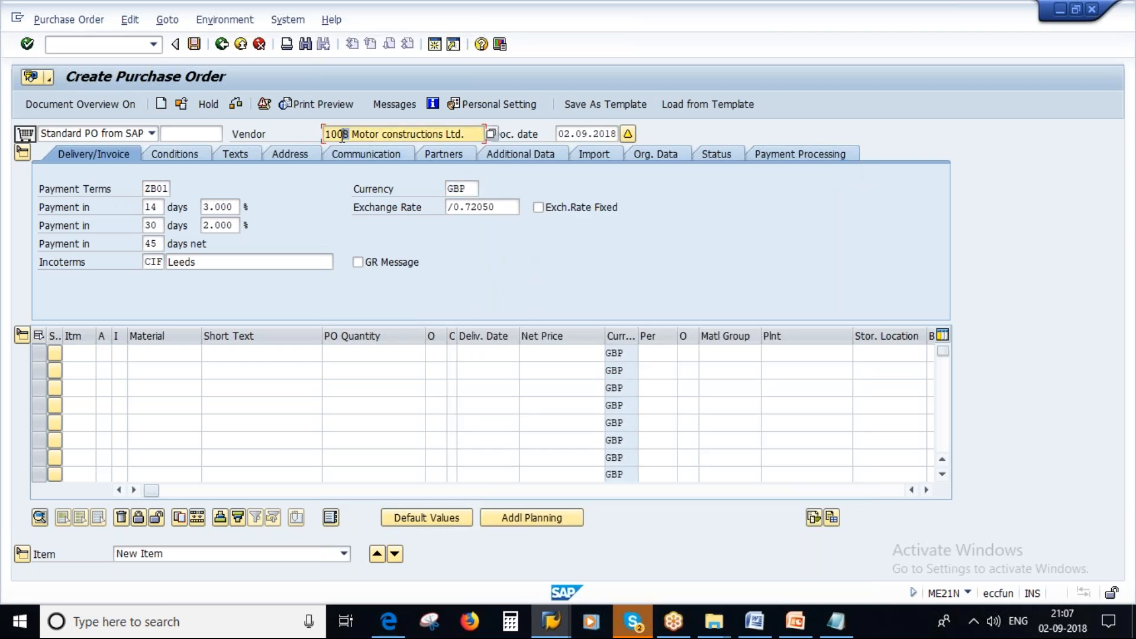
{"action": "double_click", "coordinate": [469, 189]}
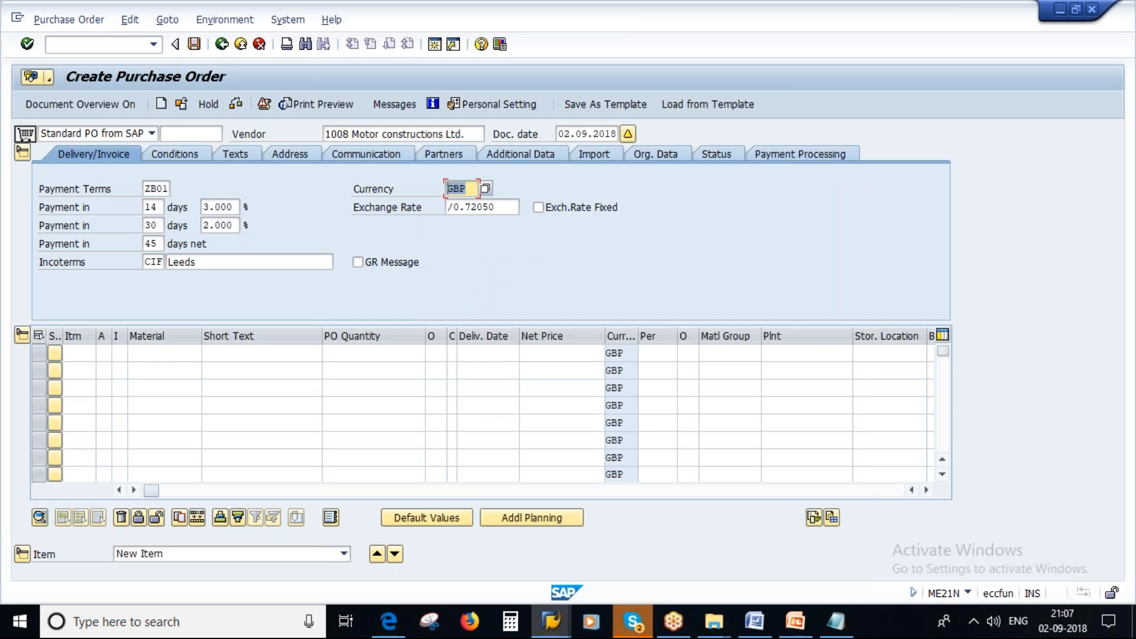
Step: Start transaction XK03 in the other SAP session and display vendor 1008 for company code 1000 and purchasing organization 1000
{"action": "left_click", "coordinate": [835, 624]}
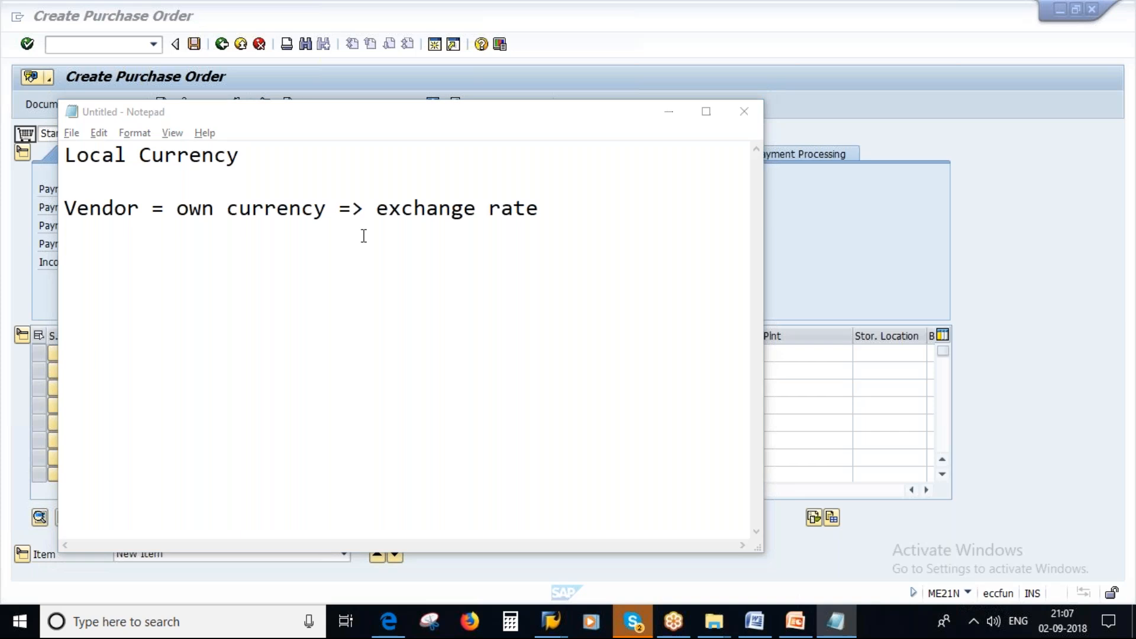
{"action": "key", "text": "alt+Tab"}
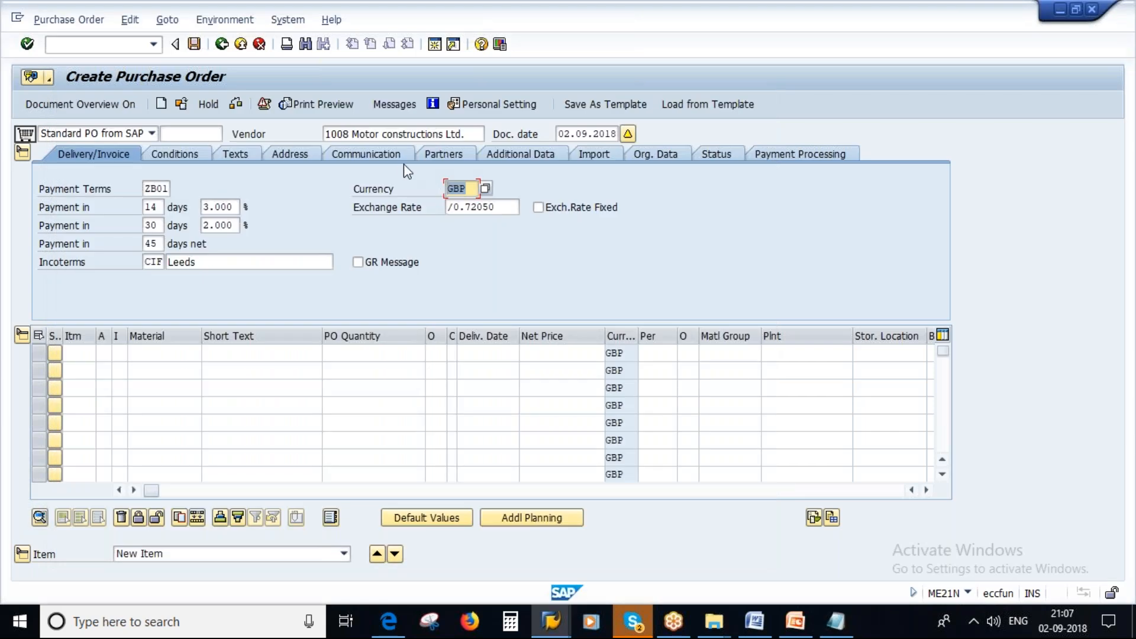
{"action": "left_click", "coordinate": [555, 627]}
{"action": "key", "text": "ctrl+slash"}
{"action": "type", "text": "/nxk03"}
{"action": "key", "text": "Return"}
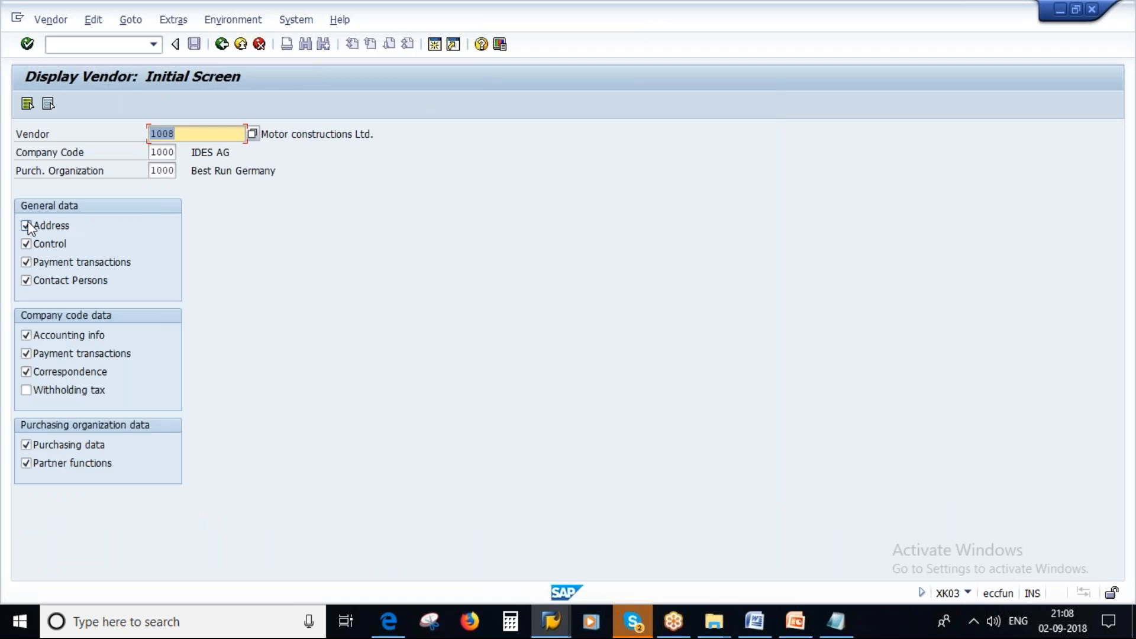
{"action": "key", "text": "Return"}
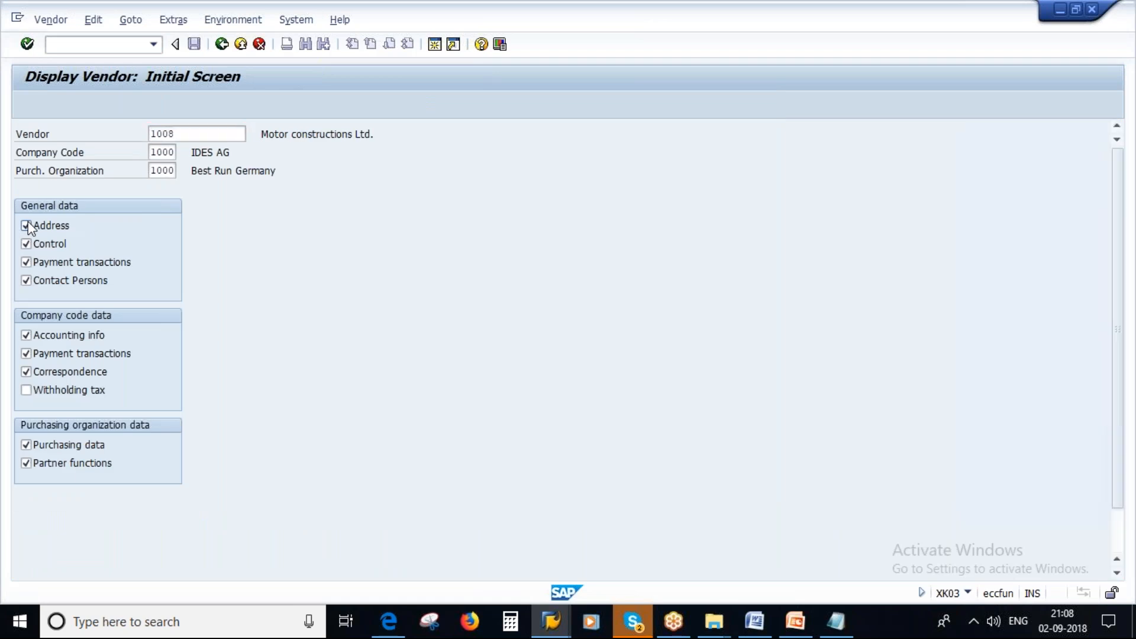
Step: Page through the vendor master to the purchasing data and examine the vendor's order currency
{"action": "left_click", "coordinate": [68, 103]}
{"action": "left_click", "coordinate": [68, 103]}
{"action": "left_click", "coordinate": [68, 104]}
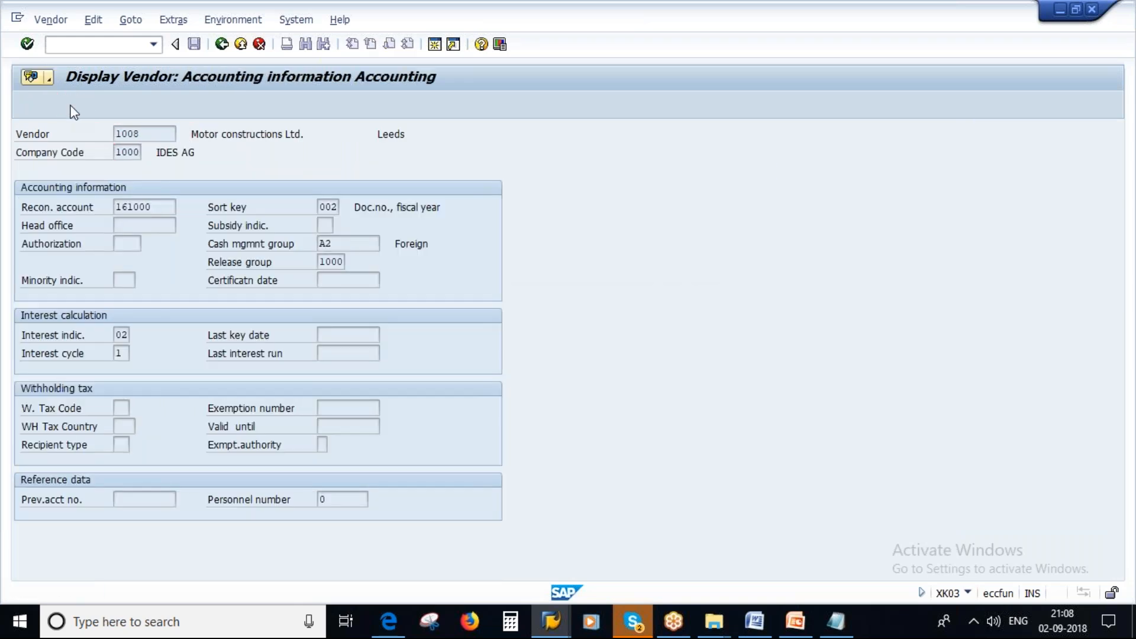
{"action": "left_click", "coordinate": [68, 104]}
{"action": "left_click", "coordinate": [68, 104]}
{"action": "left_click", "coordinate": [176, 205]}
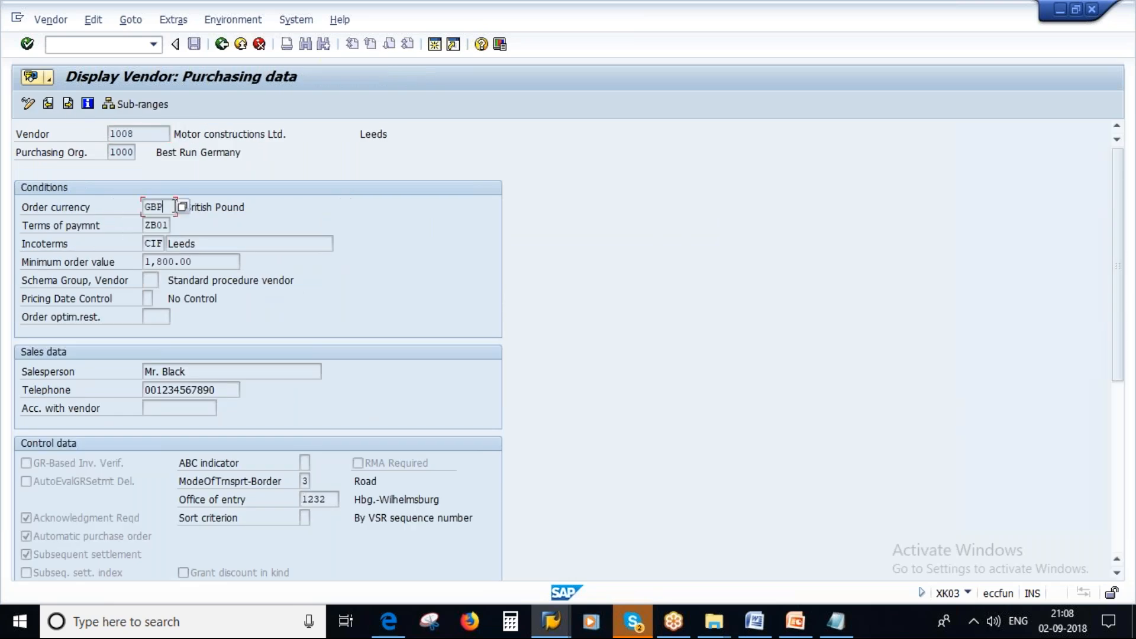
{"action": "left_click_drag", "start_coordinate": [175, 206], "coordinate": [102, 202]}
Step: In the Notepad notes, add "= EUR" to the Local Currency line and "= GBP" to the end of the vendor line
{"action": "left_click", "coordinate": [839, 635]}
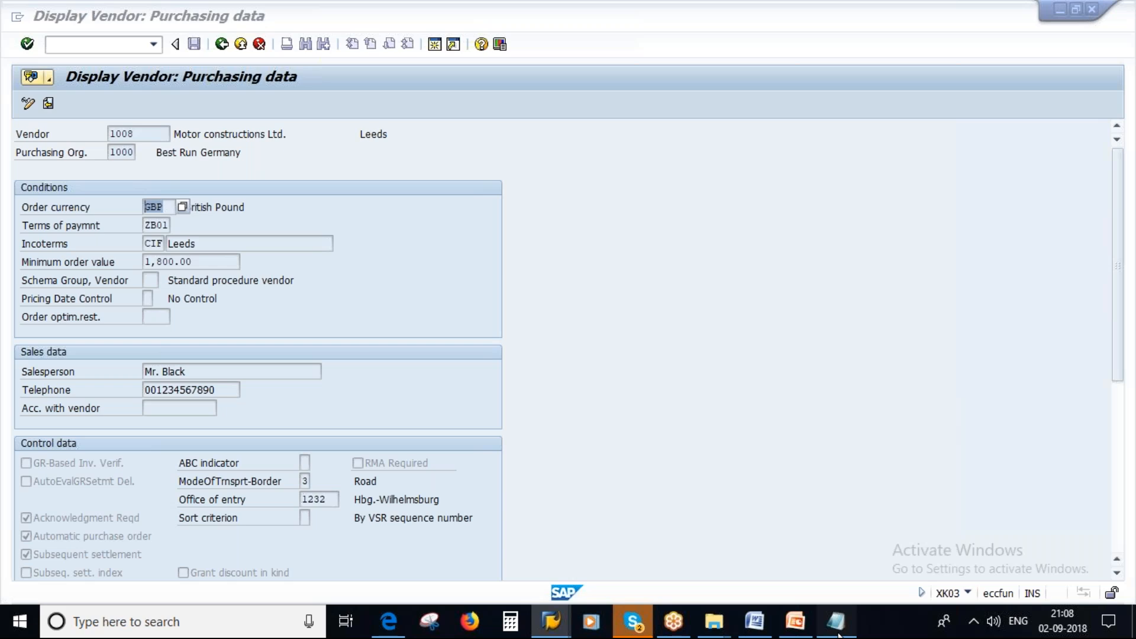
{"action": "type", "text": "="}
{"action": "key", "text": "Caps_Lock"}
{"action": "type", "text": "EUR"}
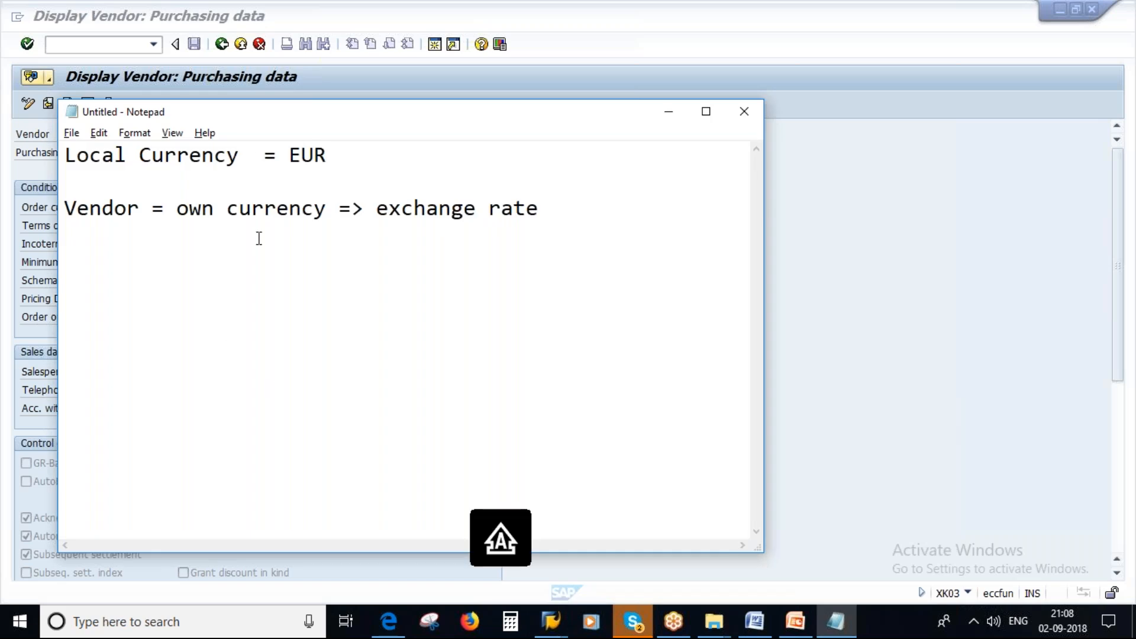
{"action": "left_click", "coordinate": [553, 208]}
{"action": "type", "text": "= "}
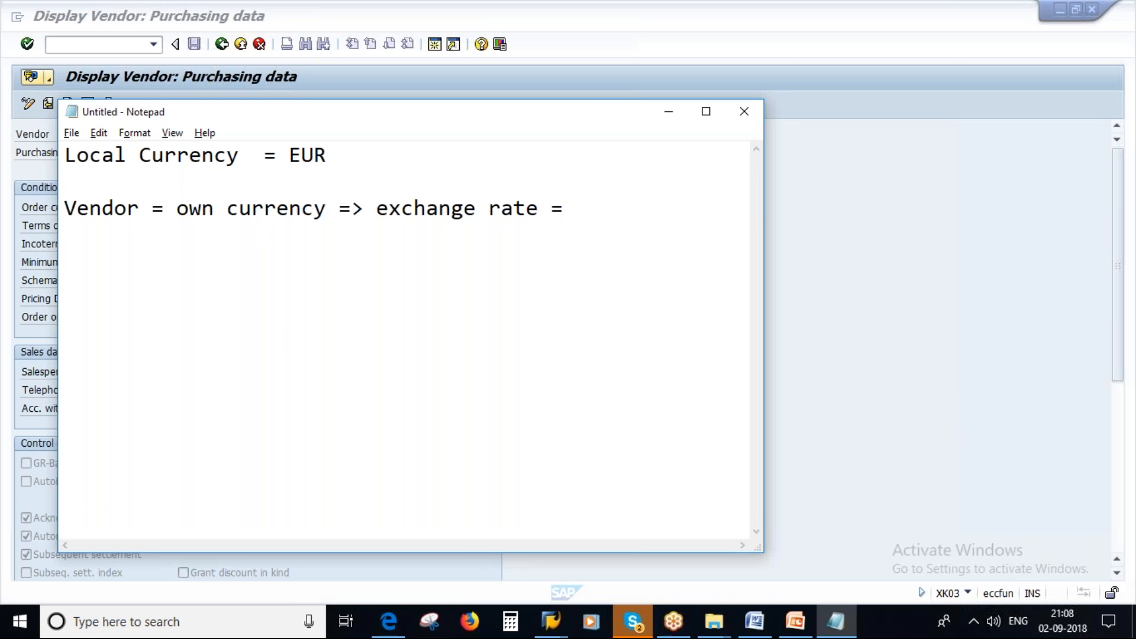
{"action": "type", "text": "GBP"}
Step: Review the exchange rate wording in the notes and examine the exchange rate in the SAP purchase order header
{"action": "left_click", "coordinate": [340, 148]}
{"action": "left_click", "coordinate": [672, 212]}
{"action": "left_click_drag", "start_coordinate": [376, 207], "coordinate": [527, 209]}
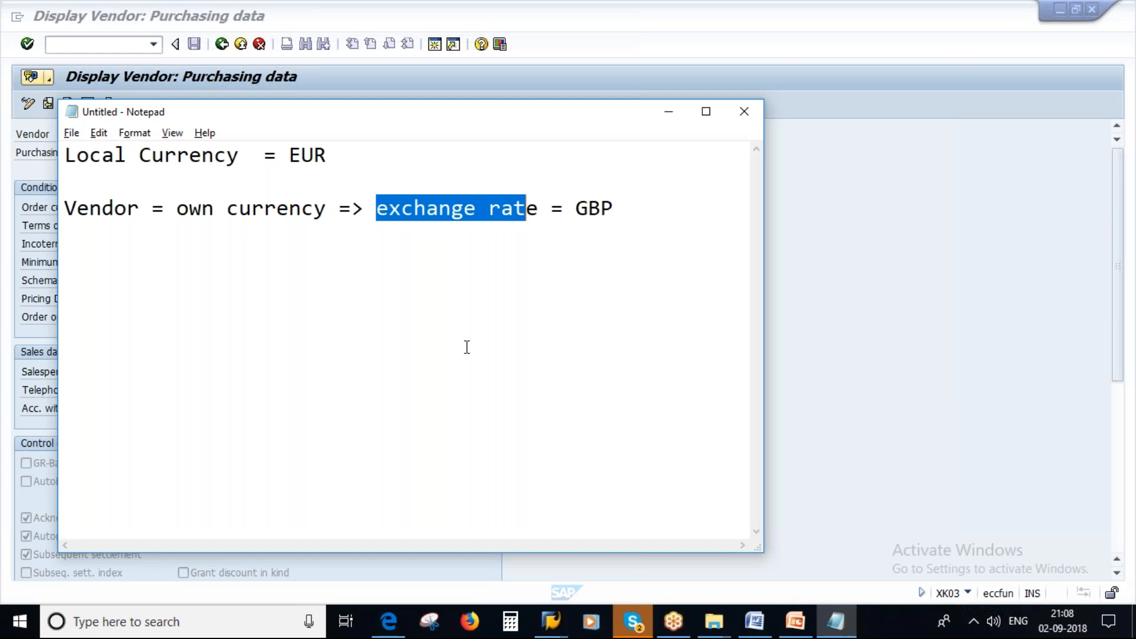
{"action": "left_click", "coordinate": [551, 622]}
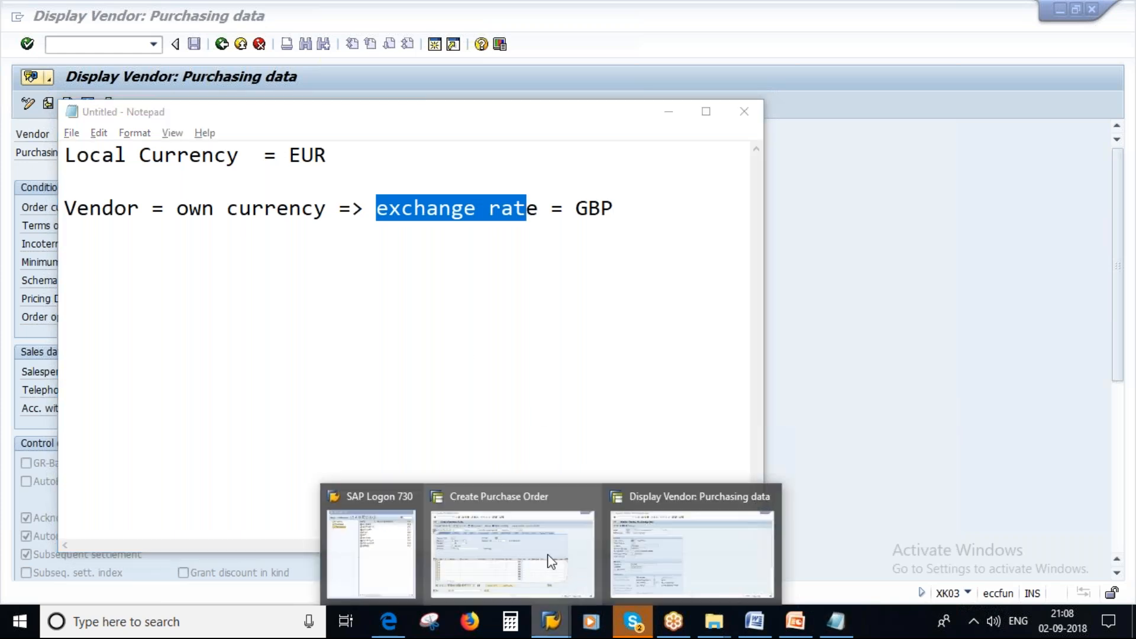
{"action": "left_click", "coordinate": [551, 561]}
{"action": "left_click_drag", "start_coordinate": [502, 207], "coordinate": [414, 208]}
{"action": "left_click", "coordinate": [504, 207]}
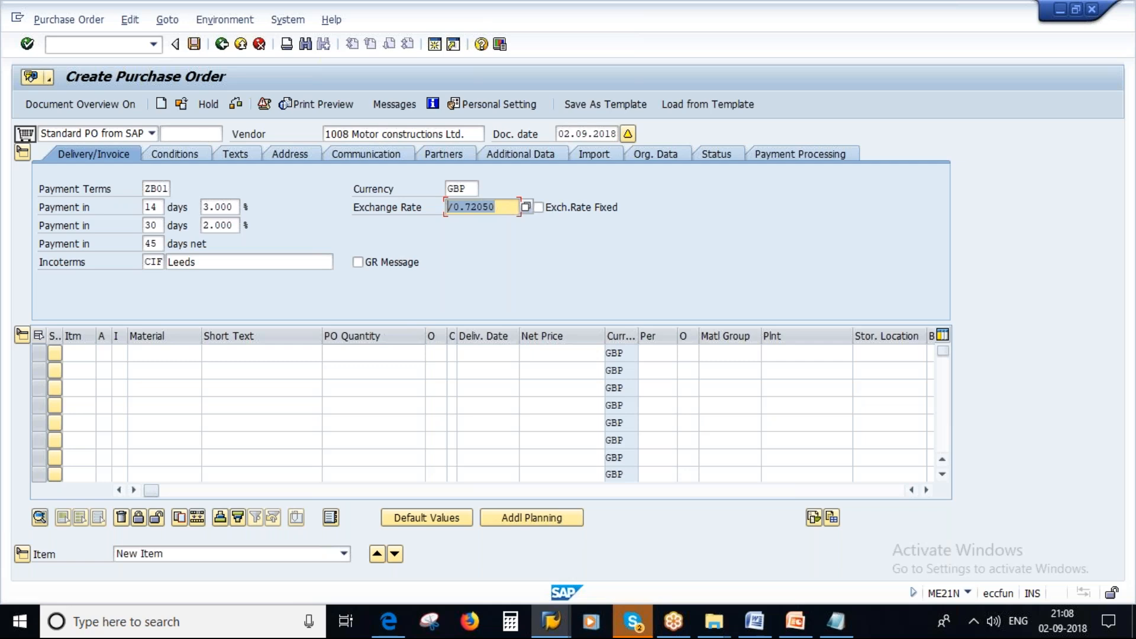
{"action": "left_click_drag", "start_coordinate": [504, 207], "coordinate": [431, 210]}
Step: Switch to the Notepad notes and add "1. Maintain exchange rate" below the vendor line
{"action": "left_click", "coordinate": [836, 622]}
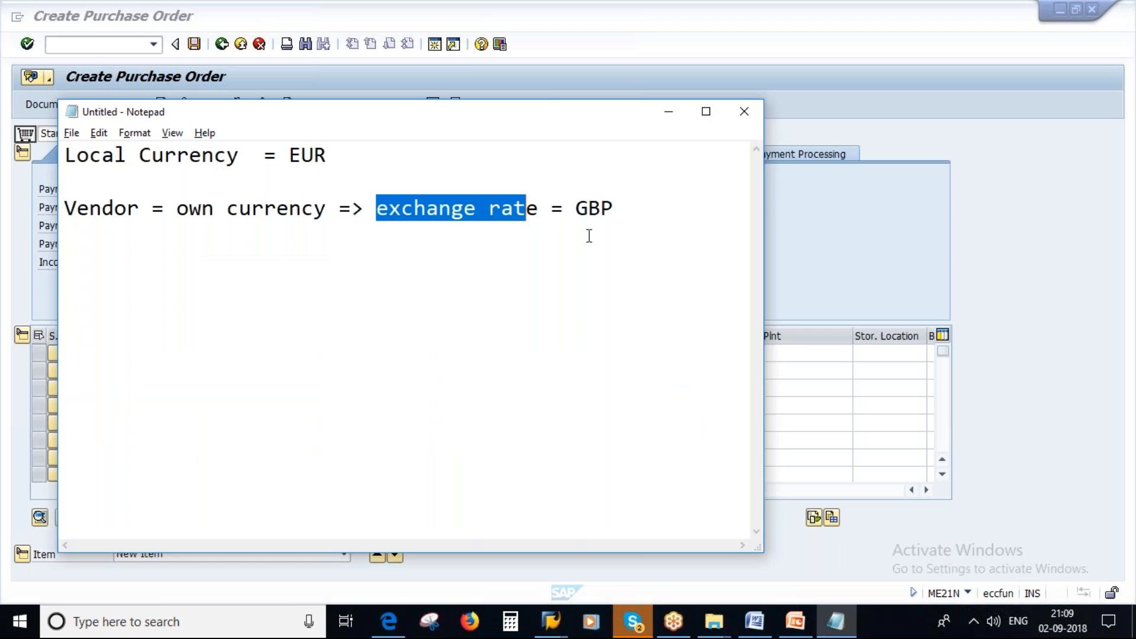
{"action": "left_click", "coordinate": [640, 213]}
{"action": "key", "text": "Return"}
{"action": "type", "text": "1."}
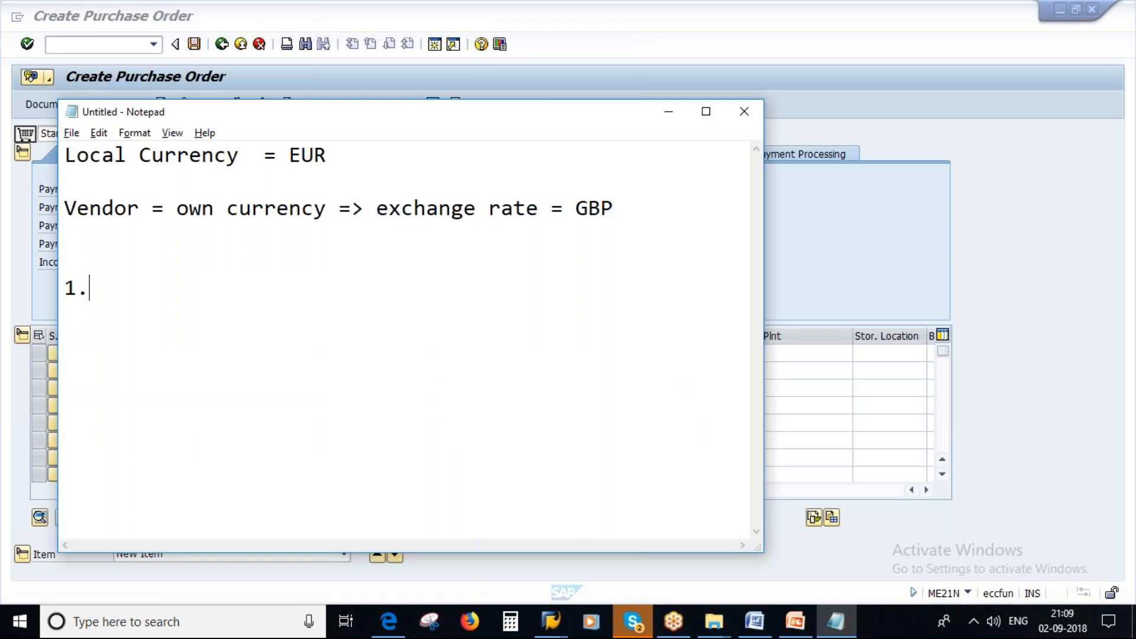
{"action": "key", "text": "Caps_Lock"}
{"action": "type", "text": "mAINT"}
{"action": "key", "text": "BackSpace"}
{"action": "key", "text": "BackSpace"}
{"action": "key", "text": "BackSpace"}
{"action": "key", "text": "BackSpace"}
{"action": "key", "text": "BackSpace"}
{"action": "key", "text": "Caps_Lock"}
{"action": "type", "text": "m"}
{"action": "key", "text": "Caps_Lock"}
{"action": "key", "text": "BackSpace"}
{"action": "key", "text": "Caps_Lock"}
{"action": "type", "text": "Main"}
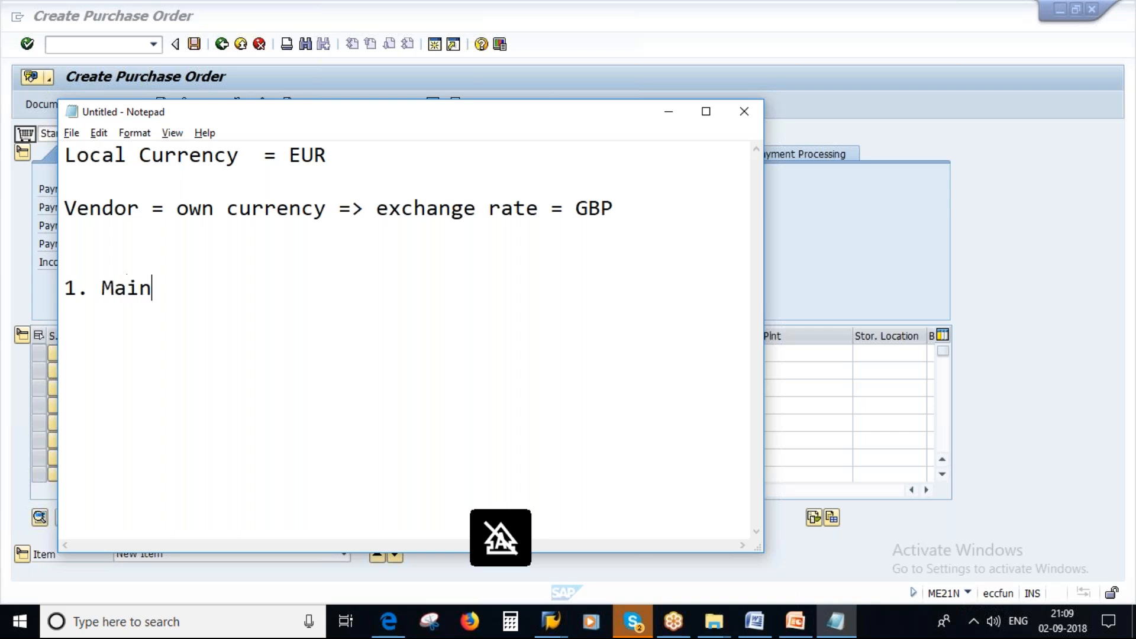
{"action": "type", "text": "tain exch"}
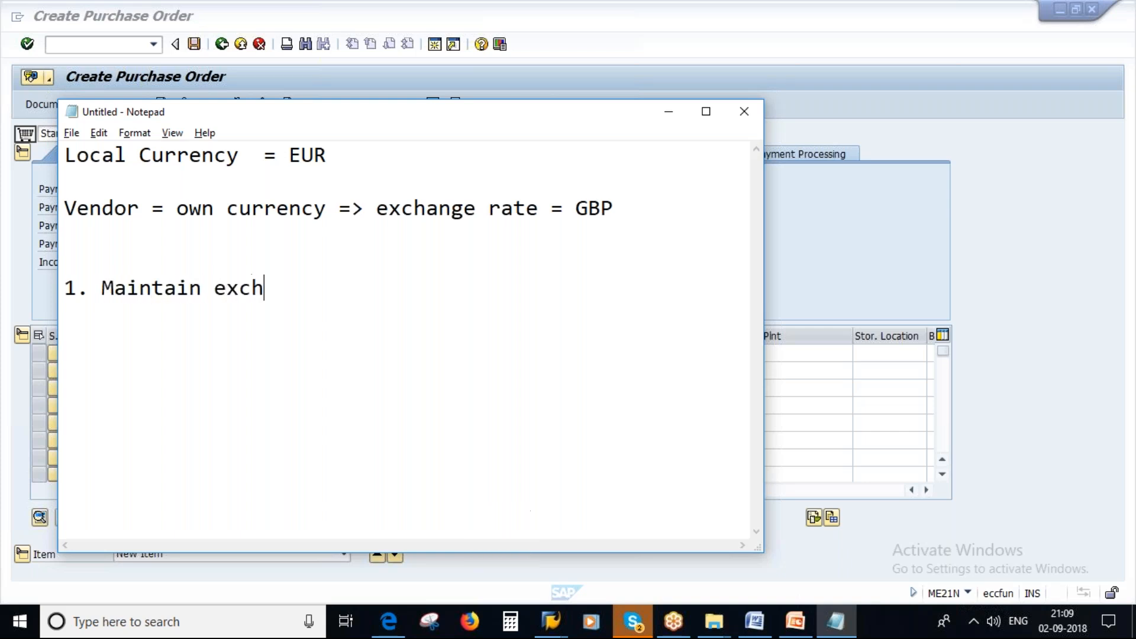
{"action": "type", "text": "ange rate"}
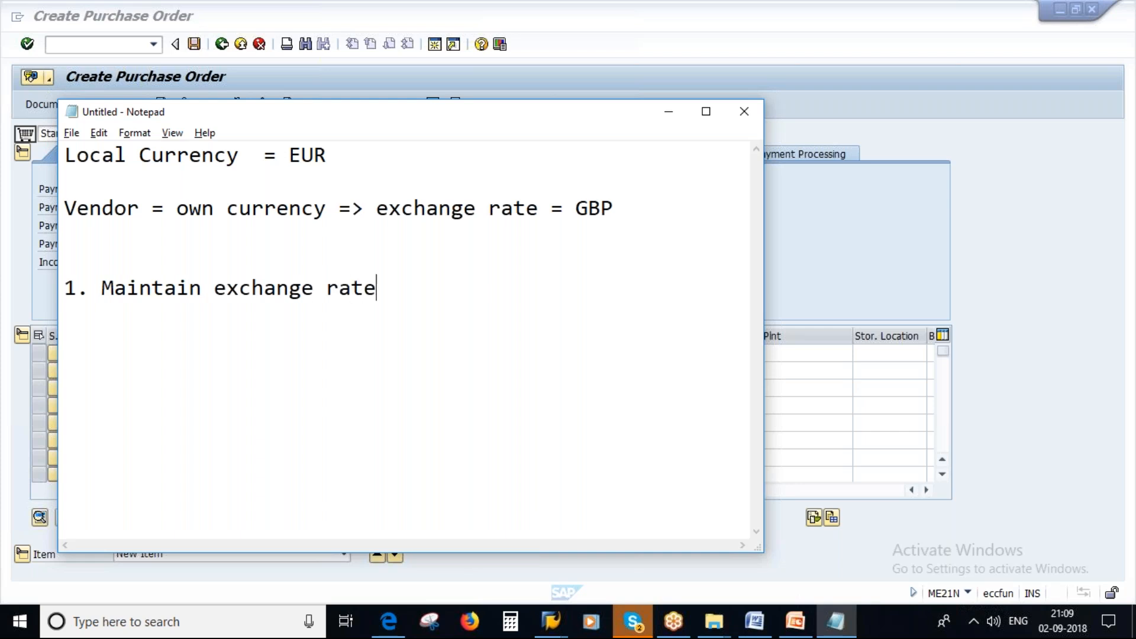
Step: Append "manually" to the first item and write the second item as "2. updated daily through third party system"
{"action": "key", "text": "Return"}
{"action": "type", "text": "2."}
{"action": "left_click", "coordinate": [416, 287]}
{"action": "type", "text": "manually"}
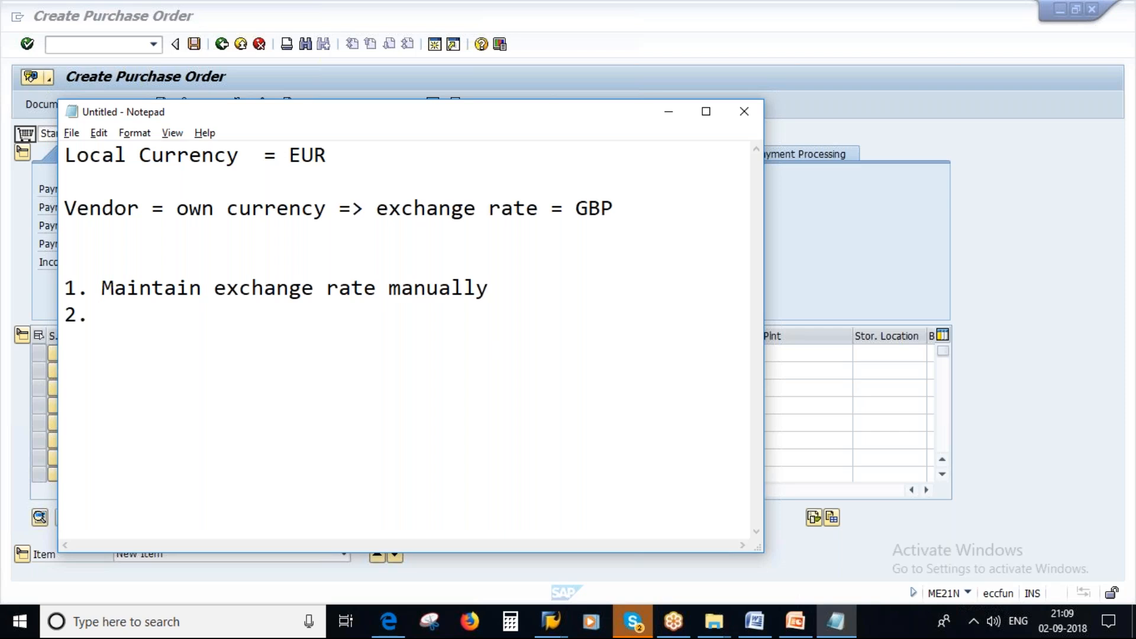
{"action": "type", "text": "updated daily"}
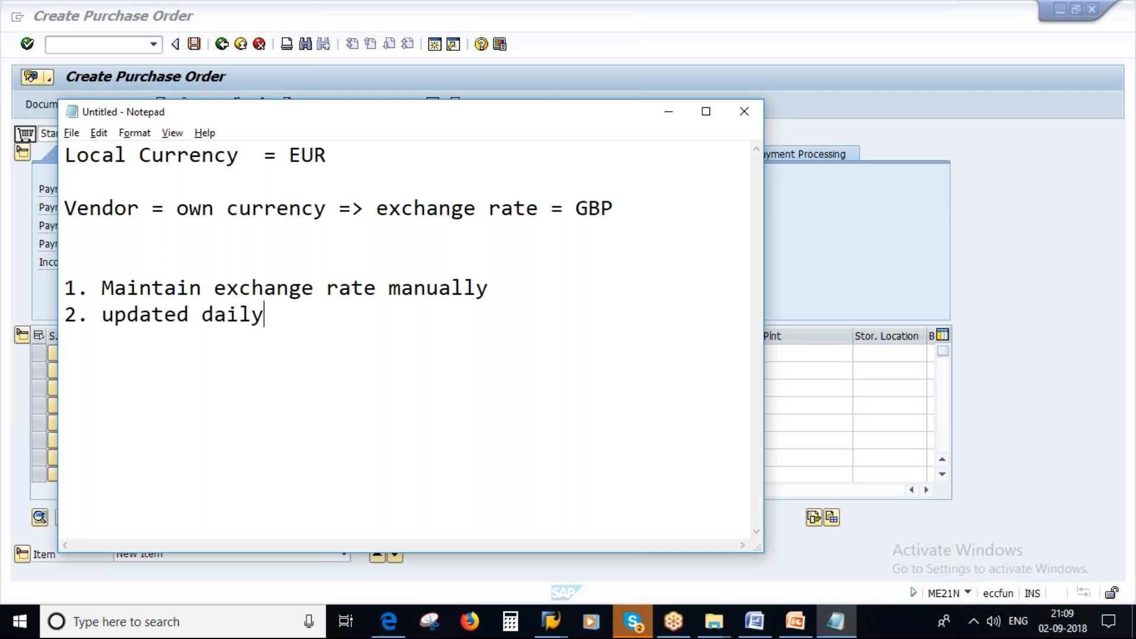
{"action": "type", "text": " through th"}
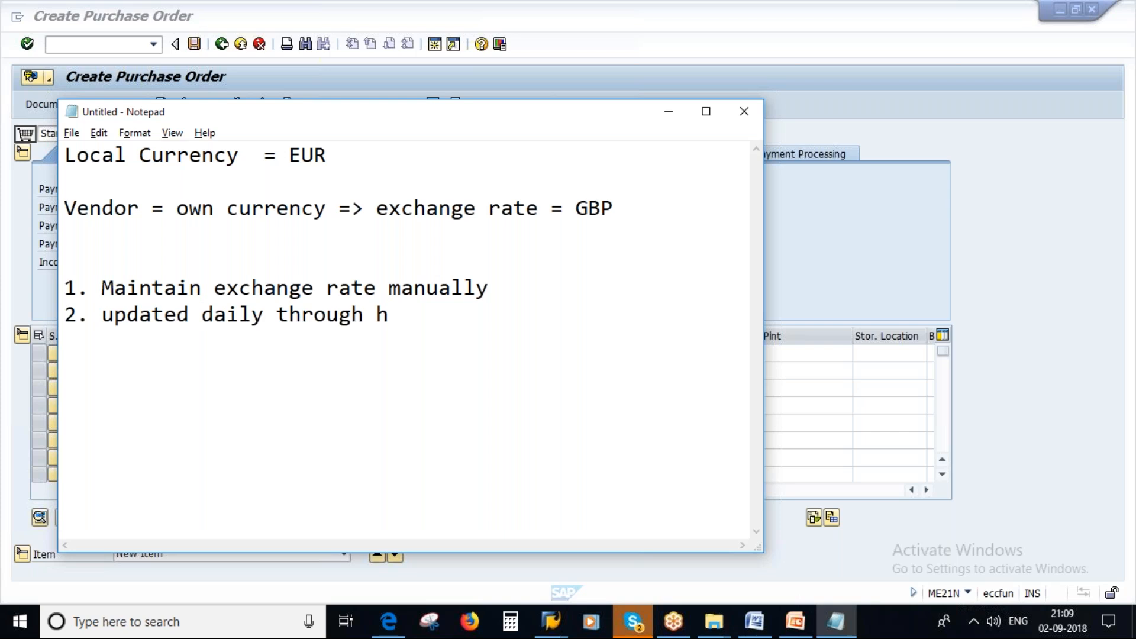
{"action": "key", "text": "BackSpace"}
{"action": "type", "text": "thrid"}
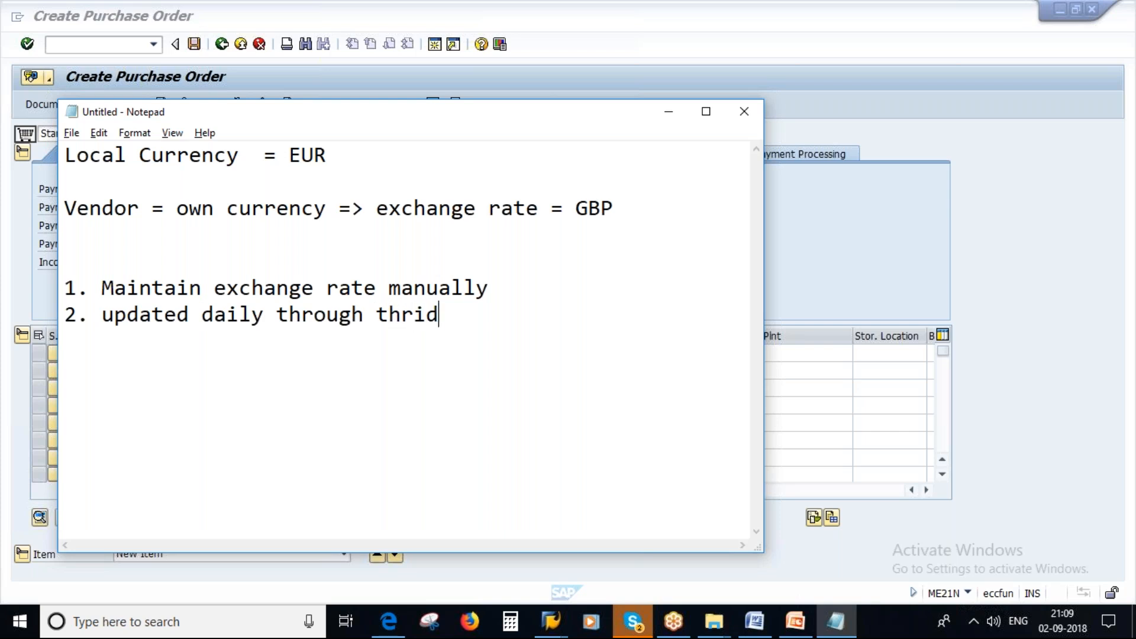
{"action": "key", "text": "BackSpace"}
{"action": "key", "text": "BackSpace"}
{"action": "key", "text": "BackSpace"}
{"action": "type", "text": "ird party system"}
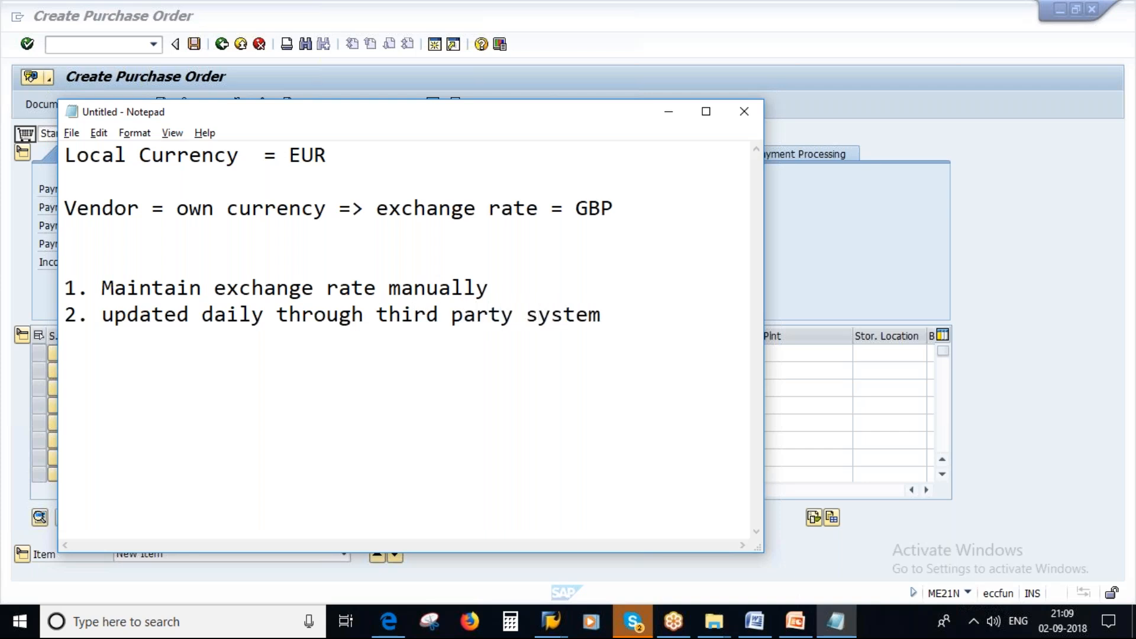
Step: Review both numbered options in the notes and check the exchange rate field in the SAP purchase order
{"action": "left_click_drag", "start_coordinate": [601, 317], "coordinate": [75, 296]}
{"action": "left_click", "coordinate": [447, 355]}
{"action": "key", "text": "alt+Tab"}
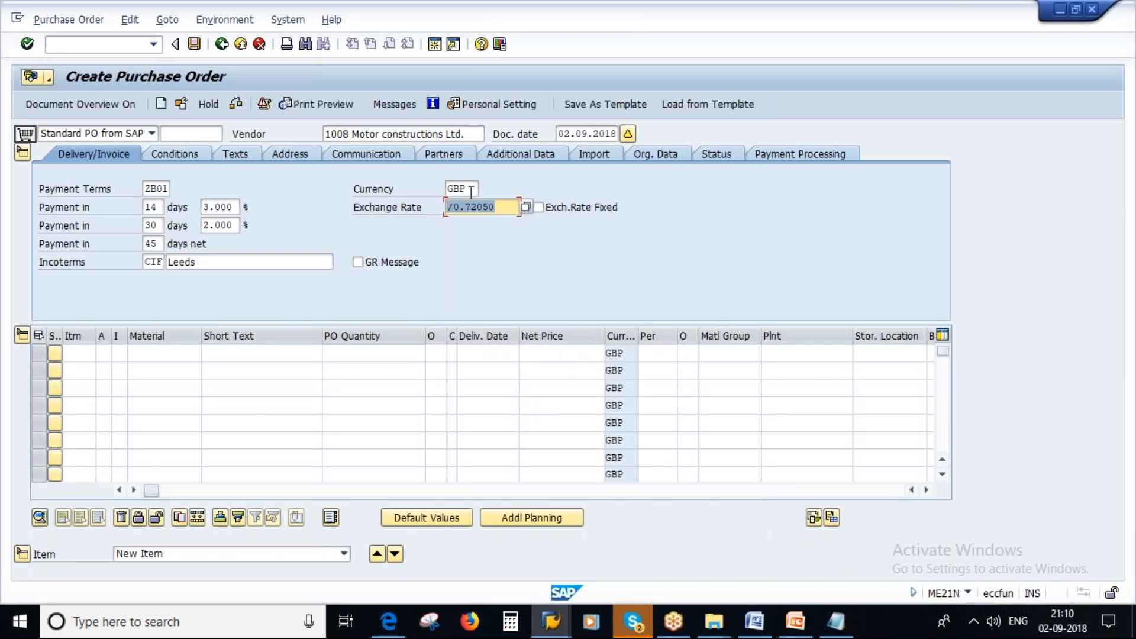
{"action": "left_click", "coordinate": [502, 211]}
{"action": "left_click_drag", "start_coordinate": [501, 211], "coordinate": [445, 207]}
{"action": "key", "text": "Return"}
Step: Go over the manual and third party options in the notes, and bring up the Invoices in Foreign Currency slide in PowerPoint
{"action": "key", "text": "alt+Tab"}
{"action": "left_click_drag", "start_coordinate": [488, 288], "coordinate": [69, 285]}
{"action": "left_click", "coordinate": [113, 314]}
{"action": "left_click", "coordinate": [607, 318]}
{"action": "left_click", "coordinate": [194, 356]}
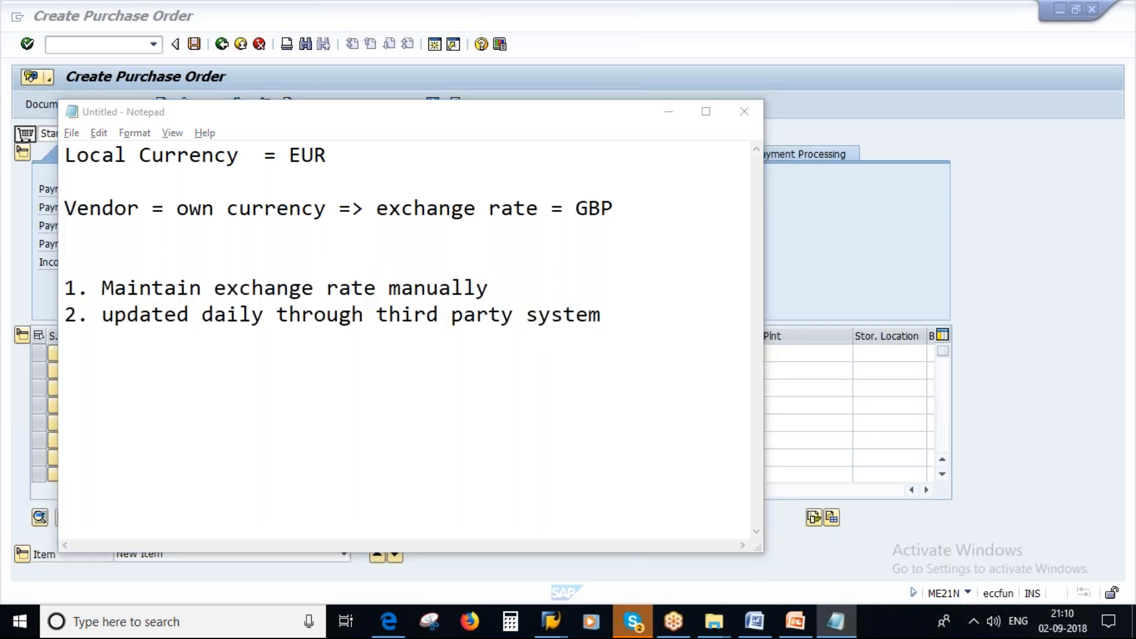
{"action": "key", "text": "alt+Tab"}
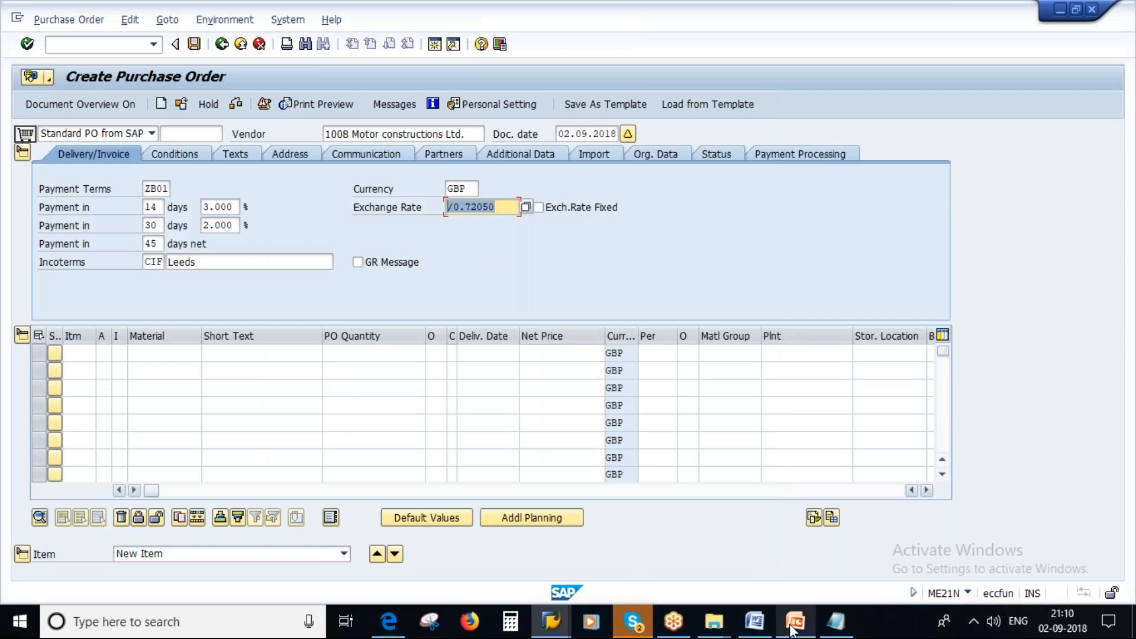
{"action": "left_click", "coordinate": [794, 625]}
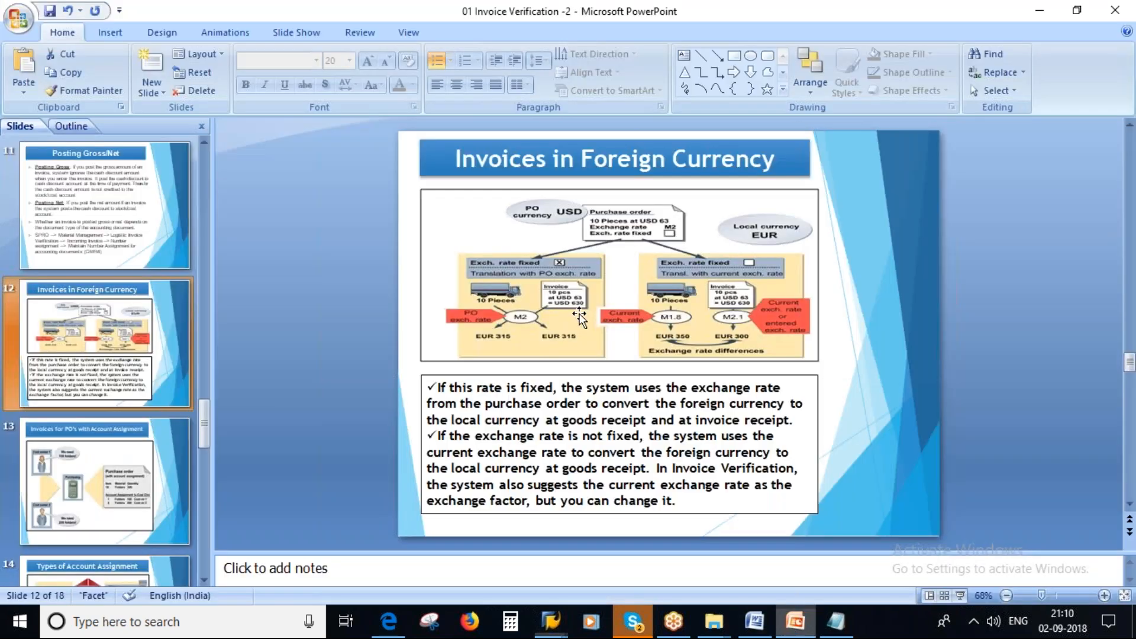
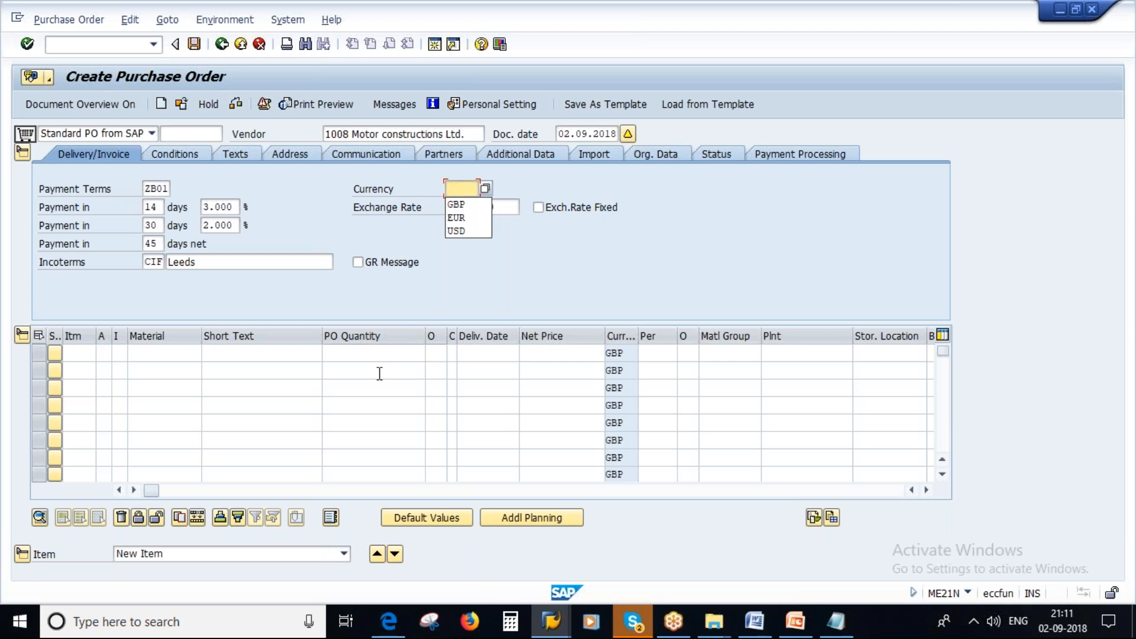
Step: Set the purchase order currency to USD and check the exchange rate for it
{"action": "left_click", "coordinate": [470, 234]}
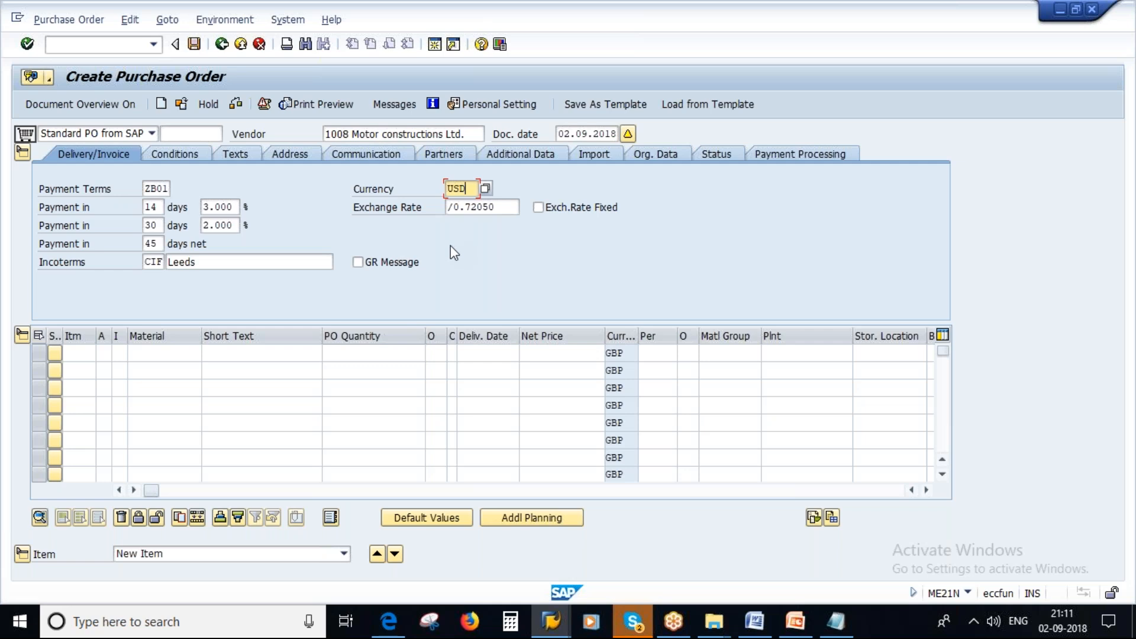
{"action": "key", "text": "Return"}
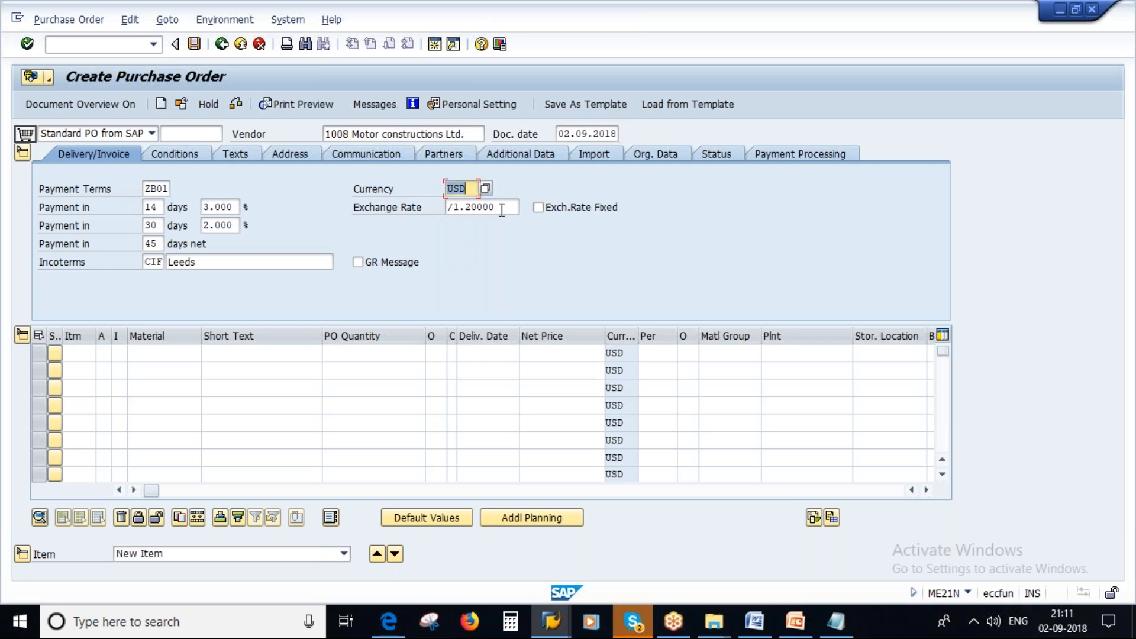
{"action": "key", "text": "Tab"}
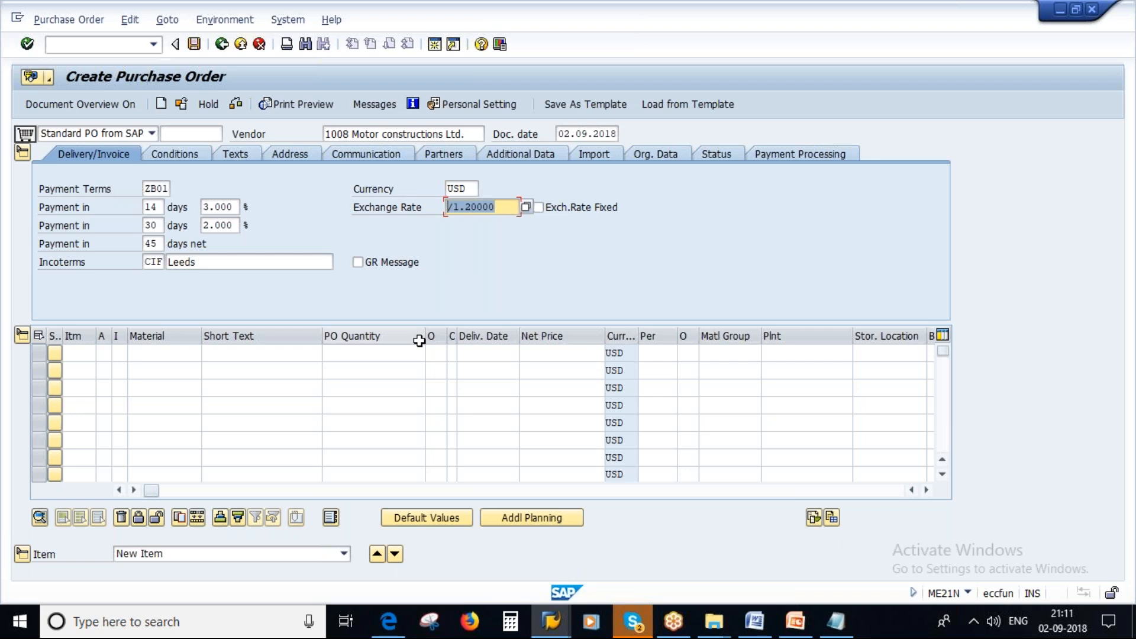
{"action": "left_click", "coordinate": [469, 188]}
{"action": "key", "text": "Tab"}
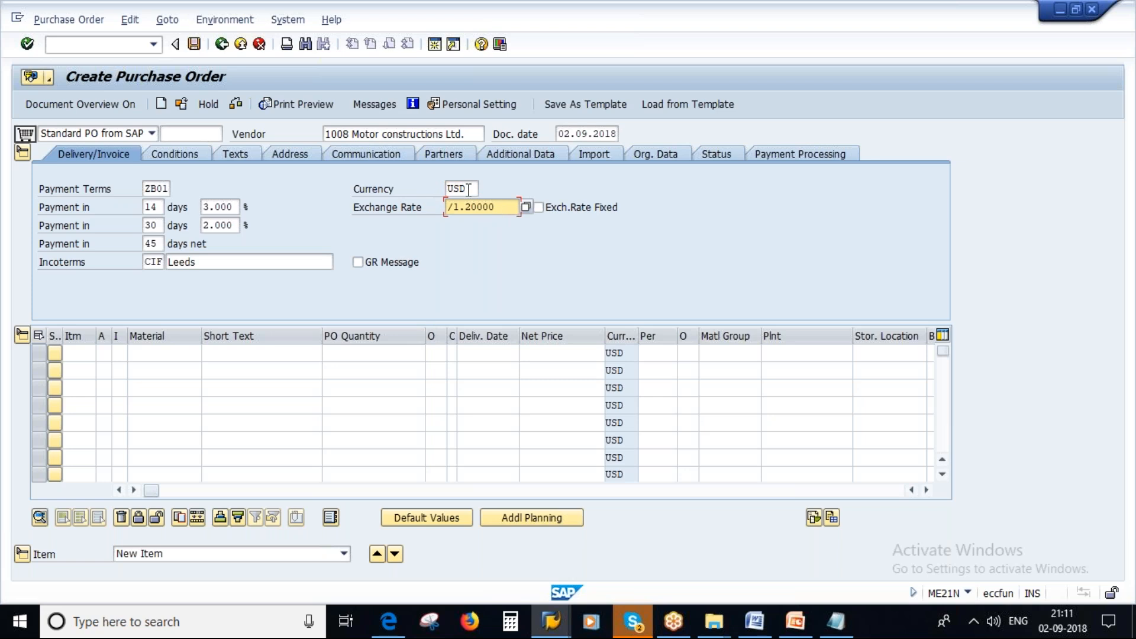
Step: Set the purchase order currency to EUR and check the exchange rate for it
{"action": "left_click", "coordinate": [471, 189]}
{"action": "double_click", "coordinate": [471, 189]}
{"action": "type", "text": "eur"}
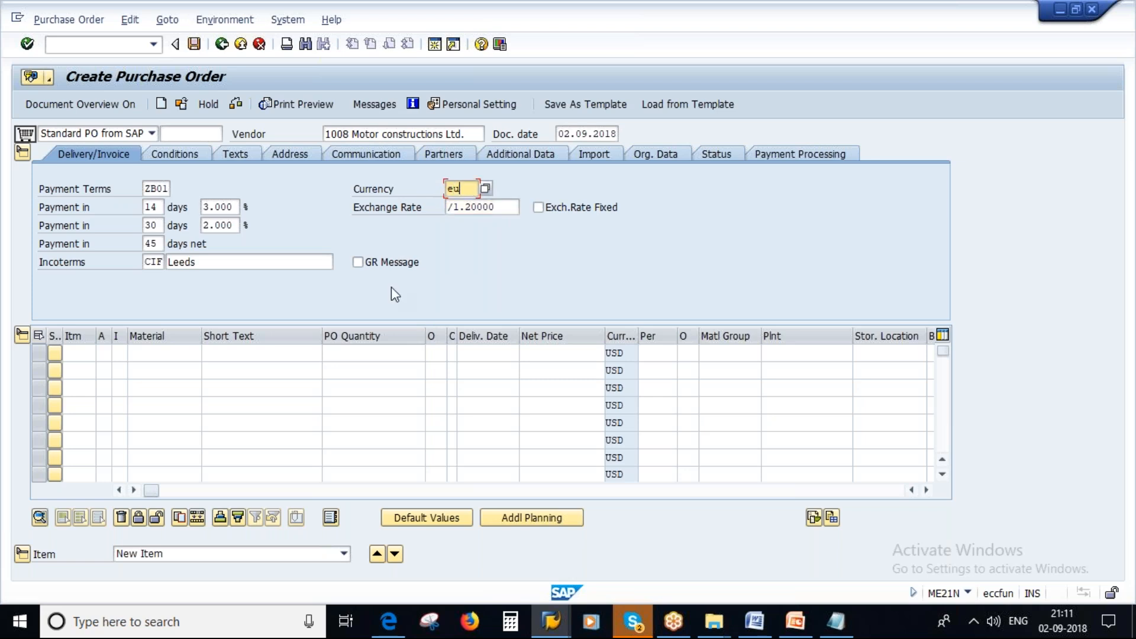
{"action": "key", "text": "Return"}
{"action": "key", "text": "Return"}
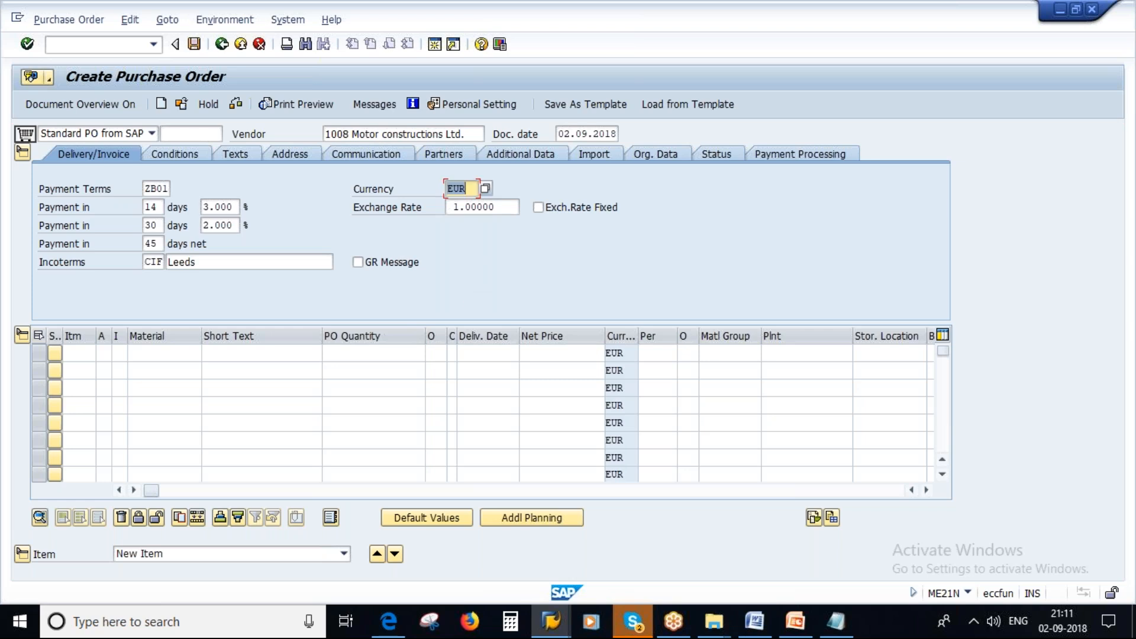
{"action": "key", "text": "Tab"}
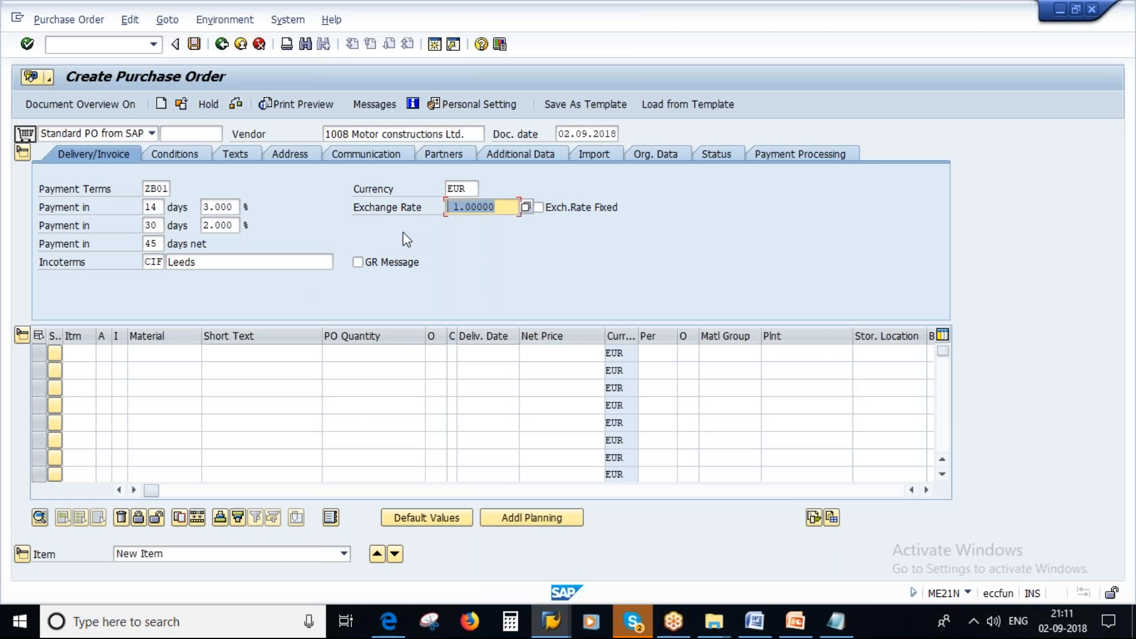
{"action": "double_click", "coordinate": [469, 188]}
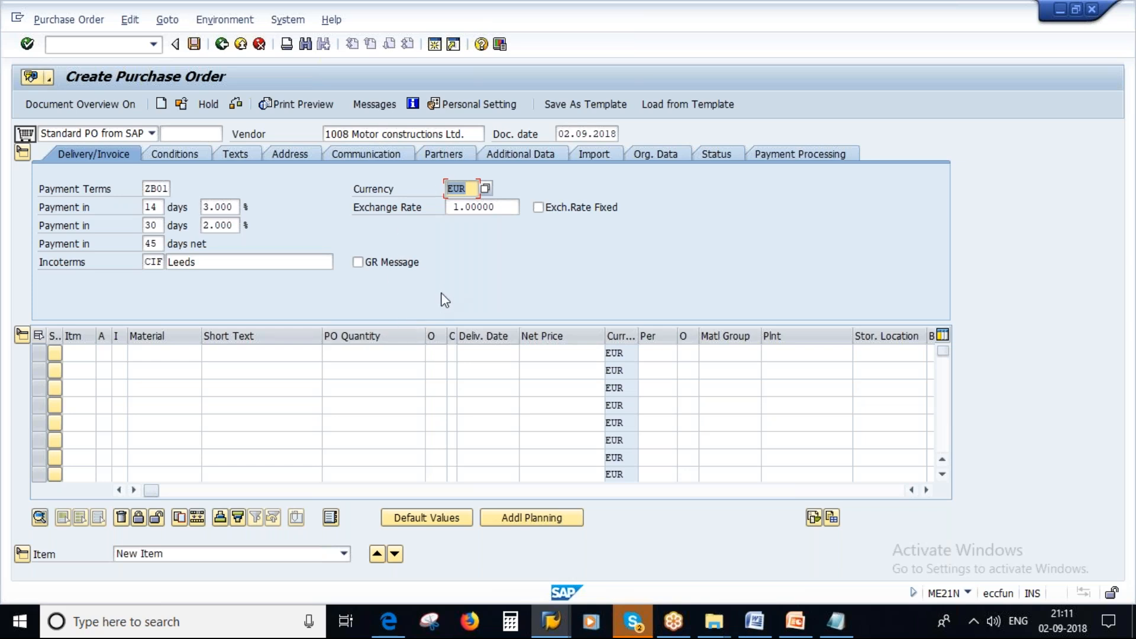
Step: Set the purchase order currency to GBP and check the exchange rate for it
{"action": "left_click_drag", "start_coordinate": [473, 191], "coordinate": [443, 188]}
{"action": "double_click", "coordinate": [442, 187]}
{"action": "double_click", "coordinate": [502, 208]}
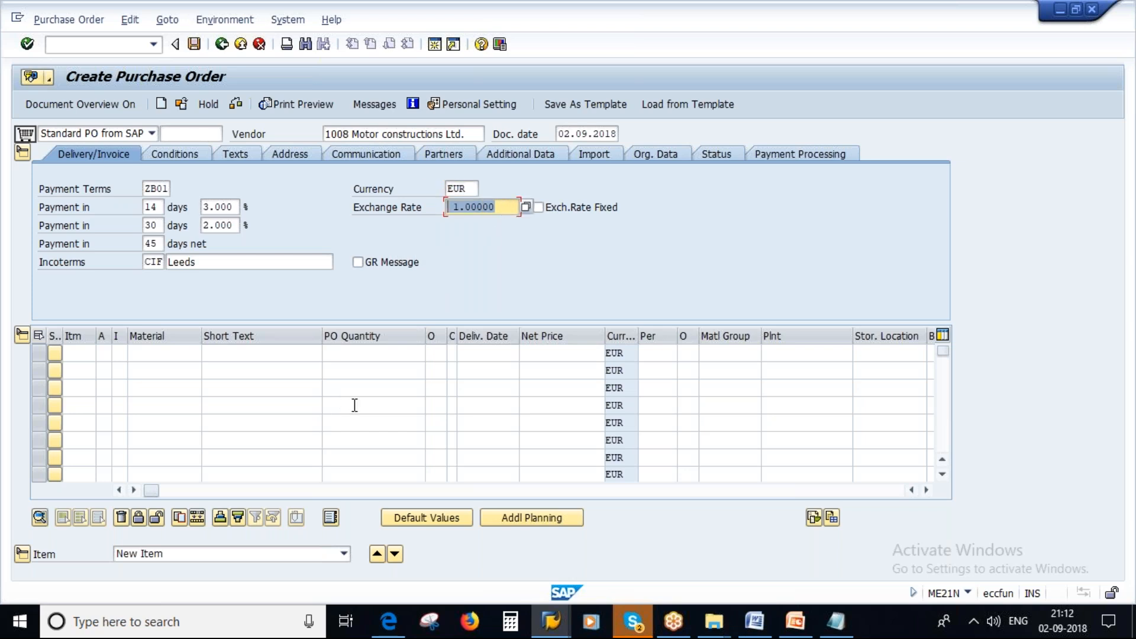
{"action": "left_click", "coordinate": [474, 189]}
{"action": "key", "text": "BackSpace"}
{"action": "key", "text": "BackSpace"}
{"action": "key", "text": "BackSpace"}
{"action": "left_click", "coordinate": [471, 228]}
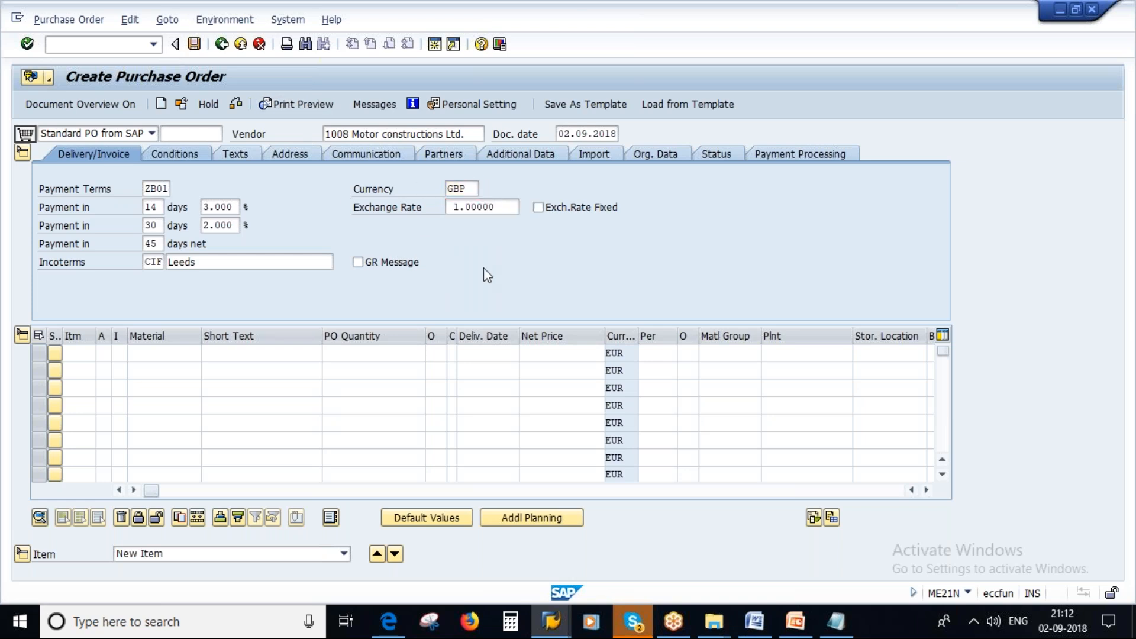
{"action": "key", "text": "Return"}
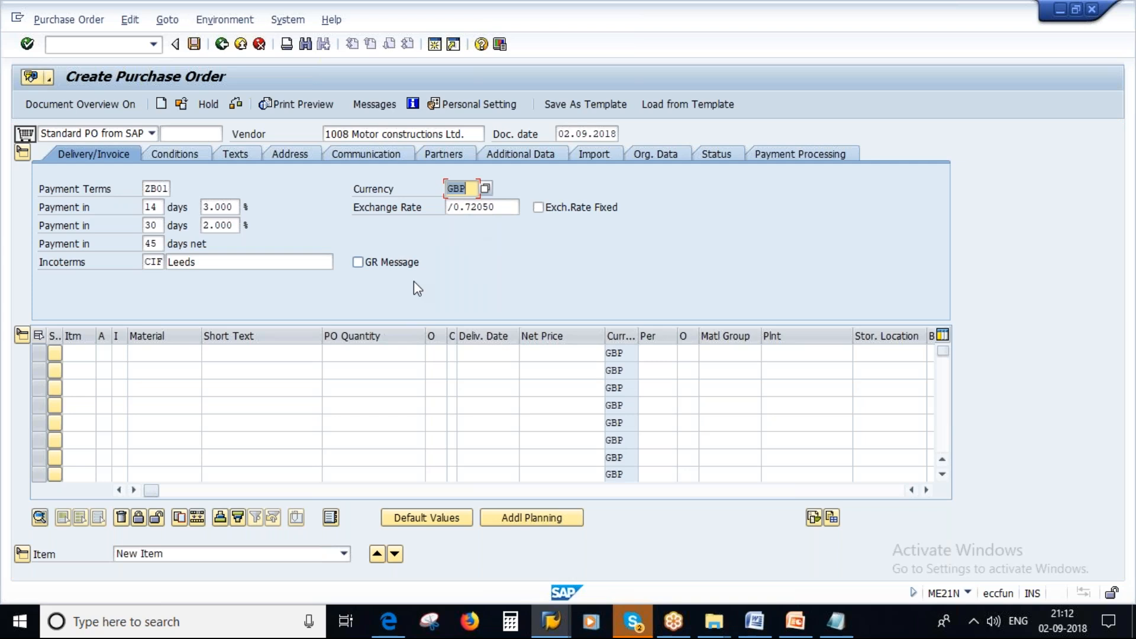
{"action": "left_click", "coordinate": [148, 354]}
{"action": "left_click", "coordinate": [151, 368]}
{"action": "left_click", "coordinate": [348, 353]}
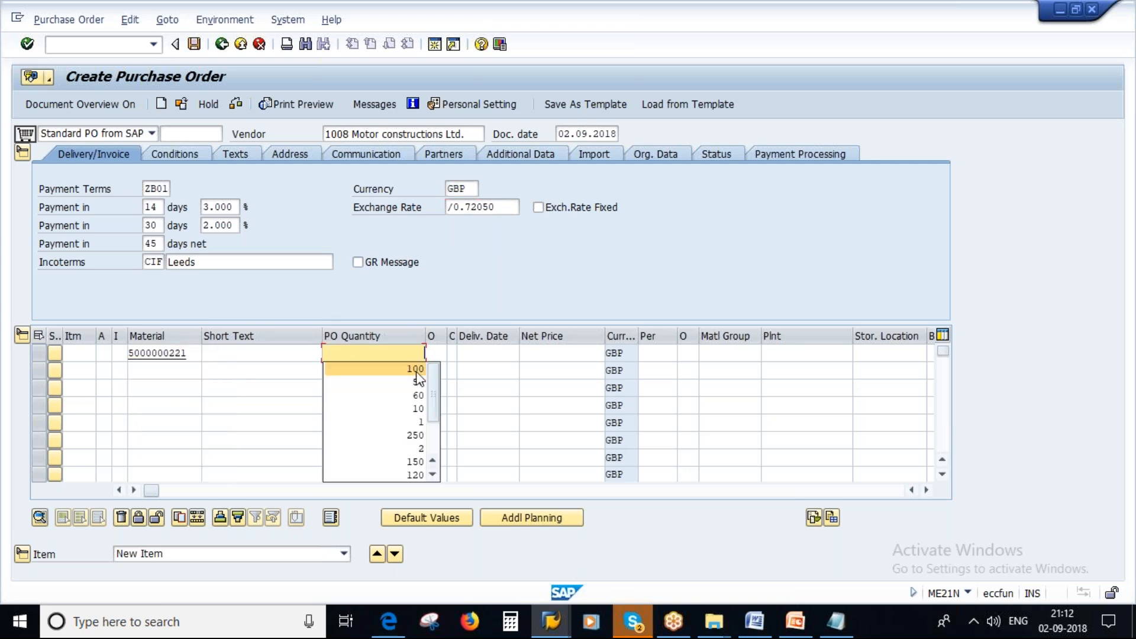
{"action": "left_click", "coordinate": [372, 382]}
{"action": "left_click", "coordinate": [781, 354]}
{"action": "left_click", "coordinate": [778, 368]}
{"action": "key", "text": "Return"}
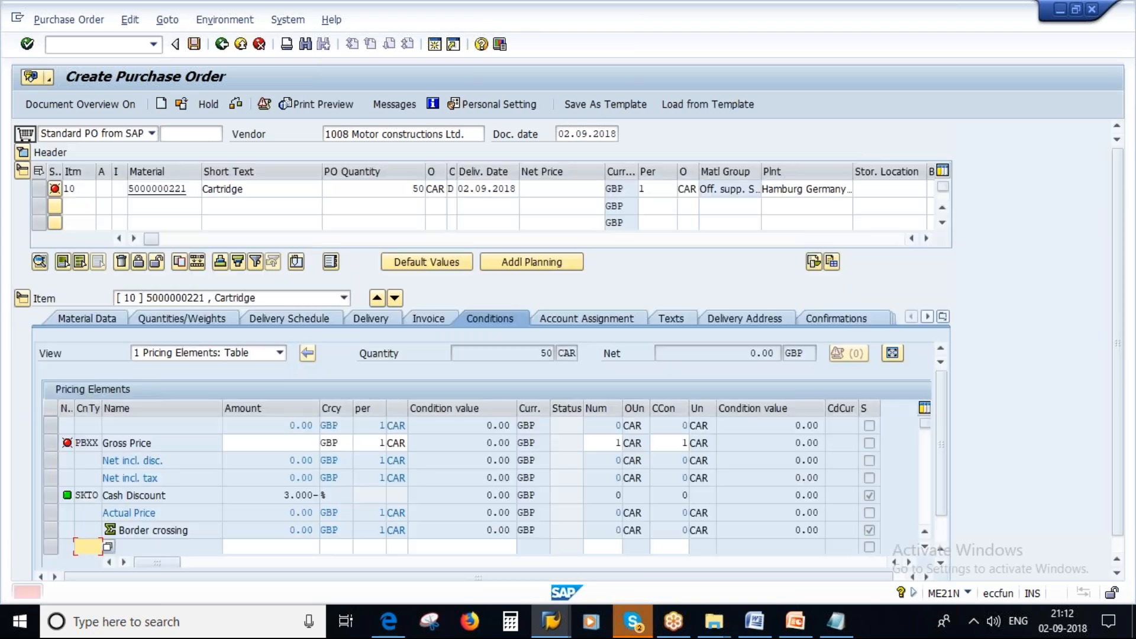
Step: Set the cartridge item's net price to 5 GBP and acknowledge the system messages
{"action": "left_click", "coordinate": [569, 188]}
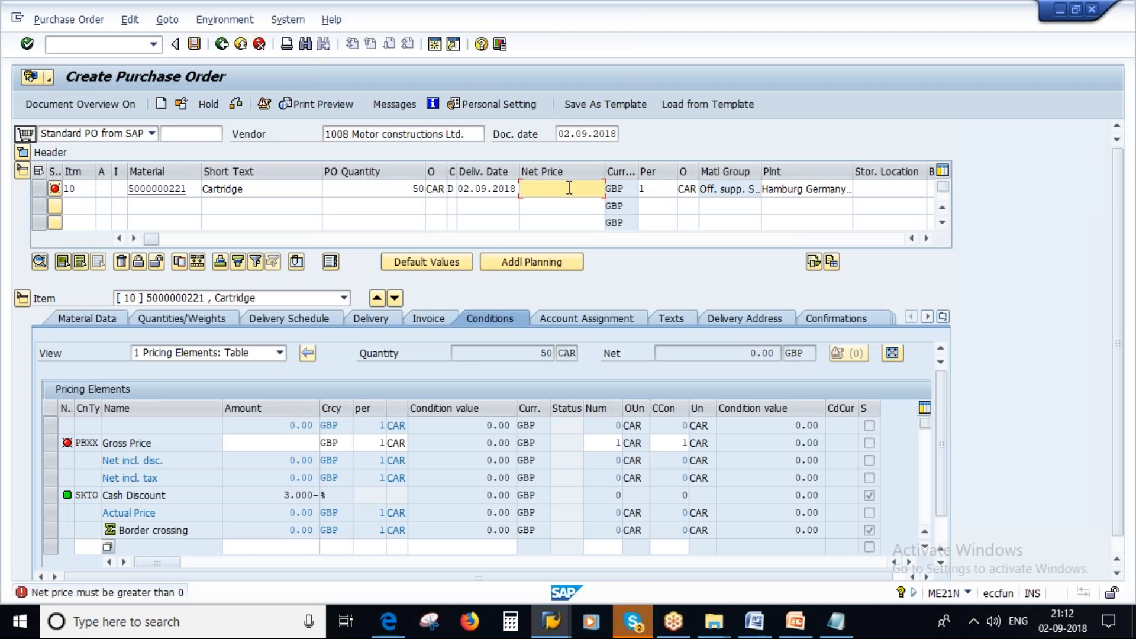
{"action": "type", "text": "5"}
{"action": "key", "text": "Return"}
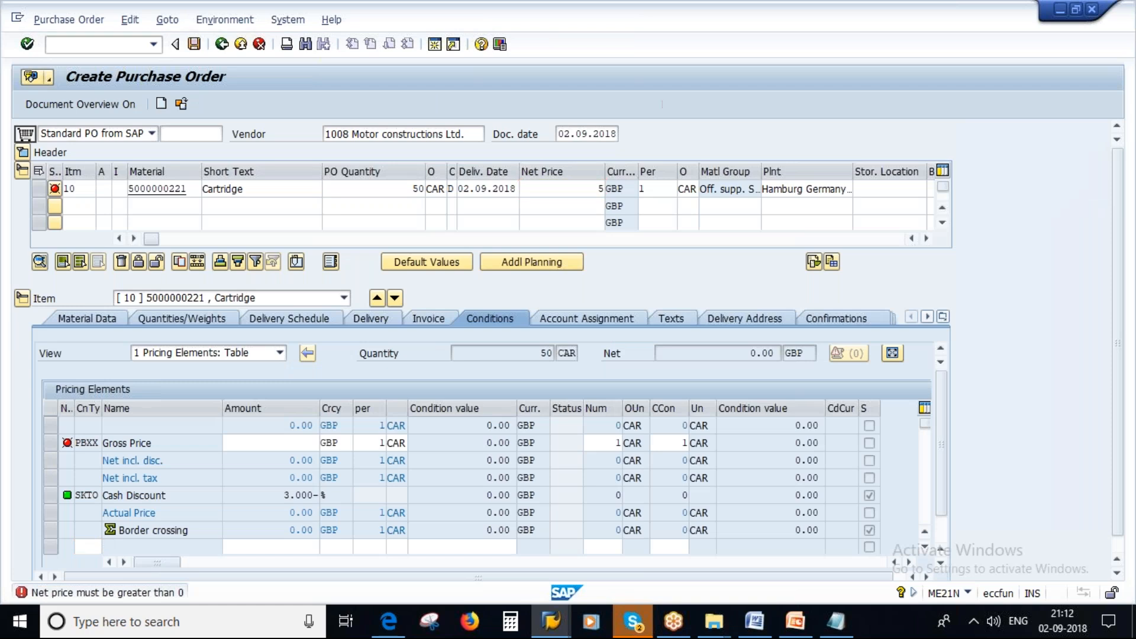
{"action": "left_click", "coordinate": [490, 318]}
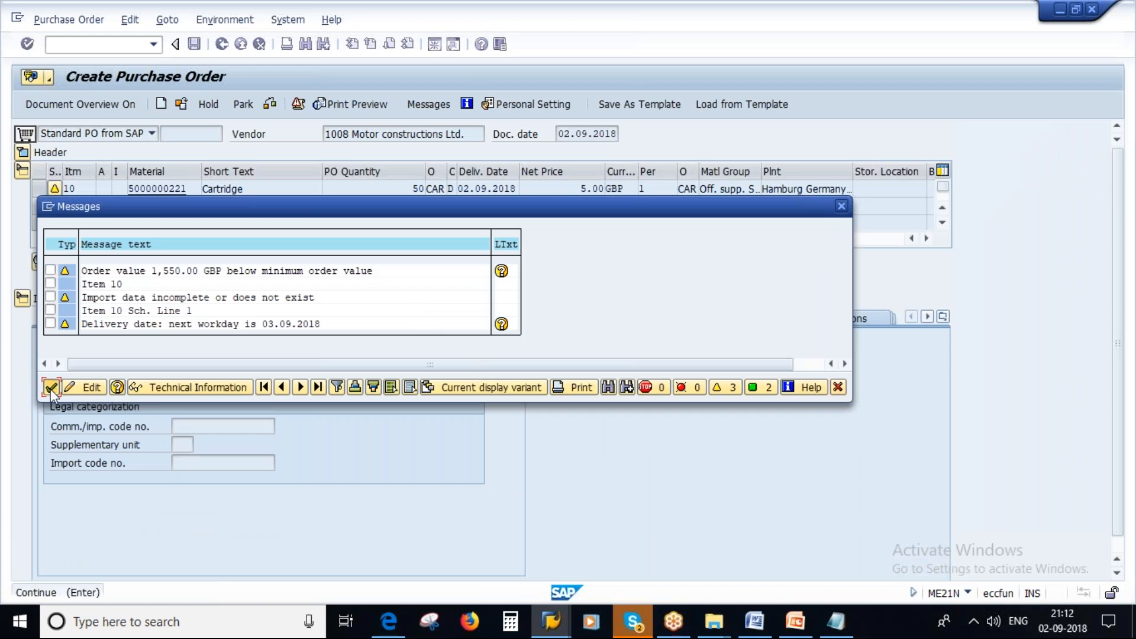
{"action": "left_click", "coordinate": [51, 387]}
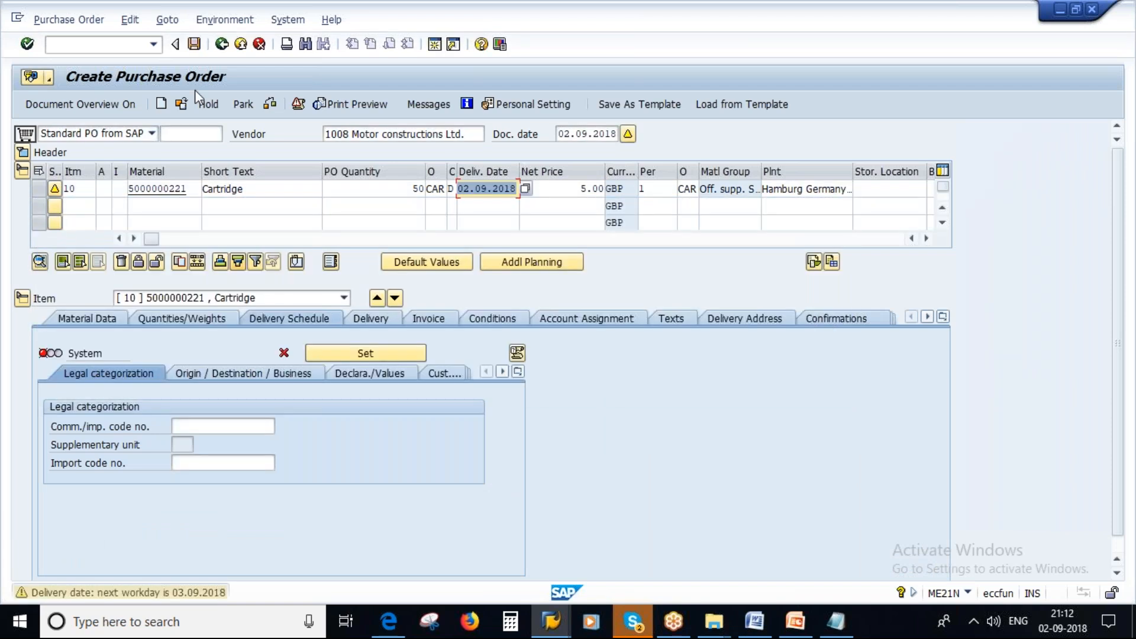
Step: Save the purchase order despite the warnings and copy its number from the message details
{"action": "left_click", "coordinate": [194, 44]}
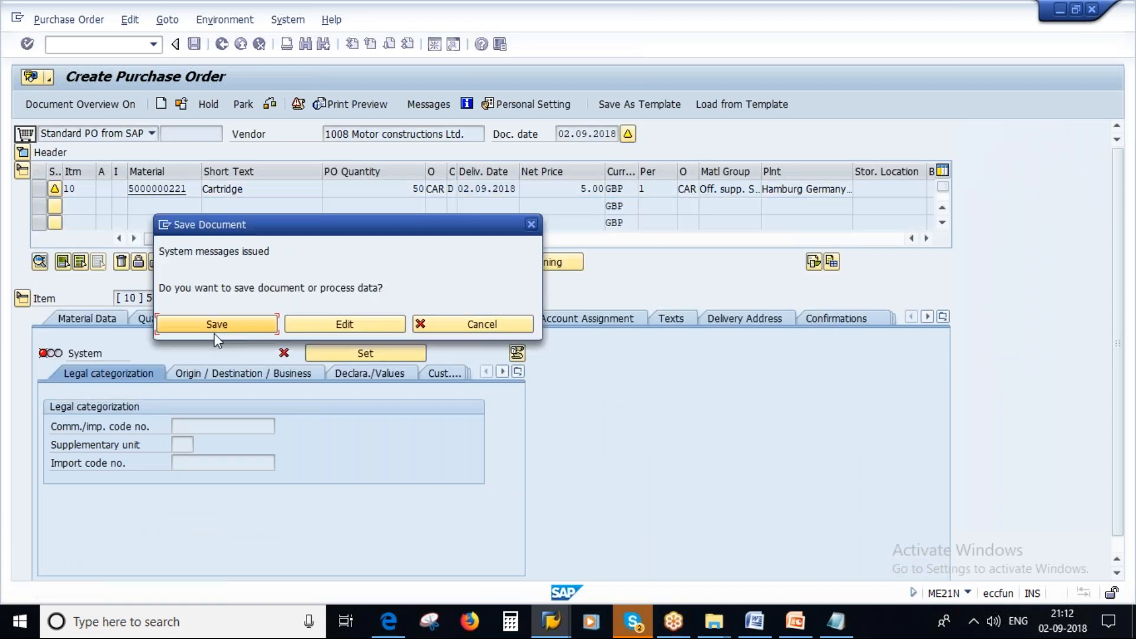
{"action": "left_click", "coordinate": [217, 324]}
{"action": "left_click", "coordinate": [278, 593]}
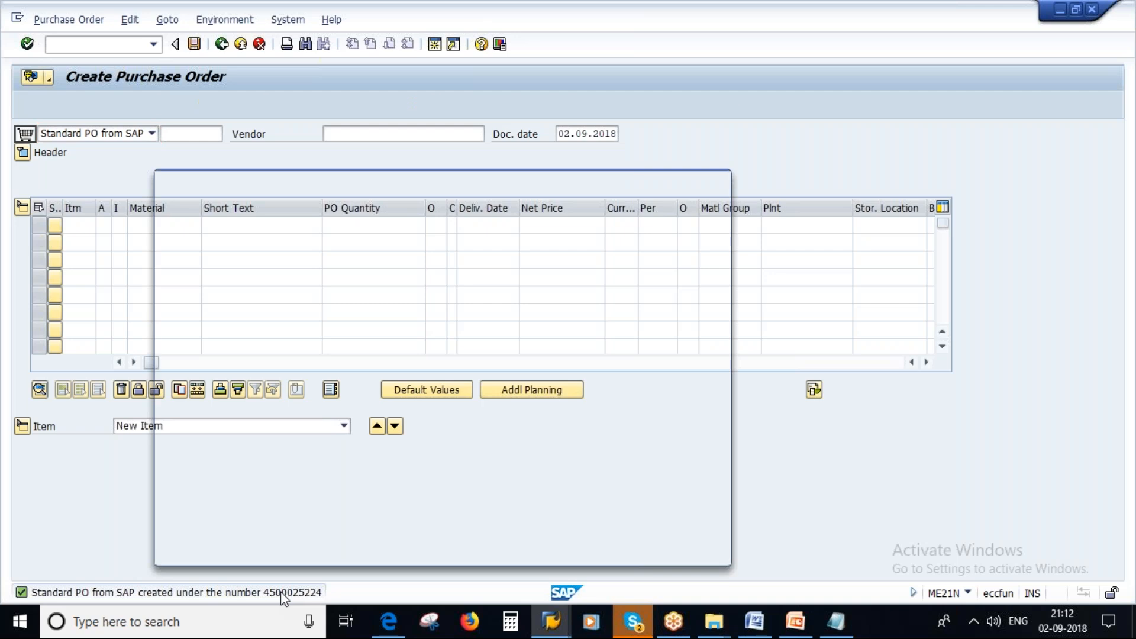
{"action": "double_click", "coordinate": [568, 238]}
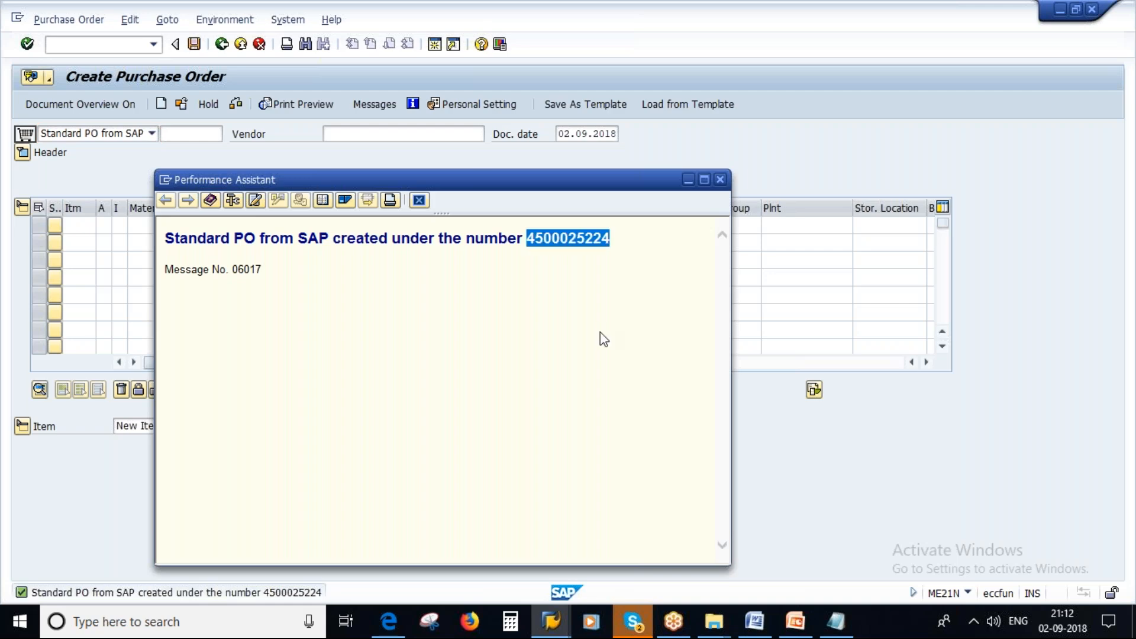
{"action": "left_click", "coordinate": [717, 181]}
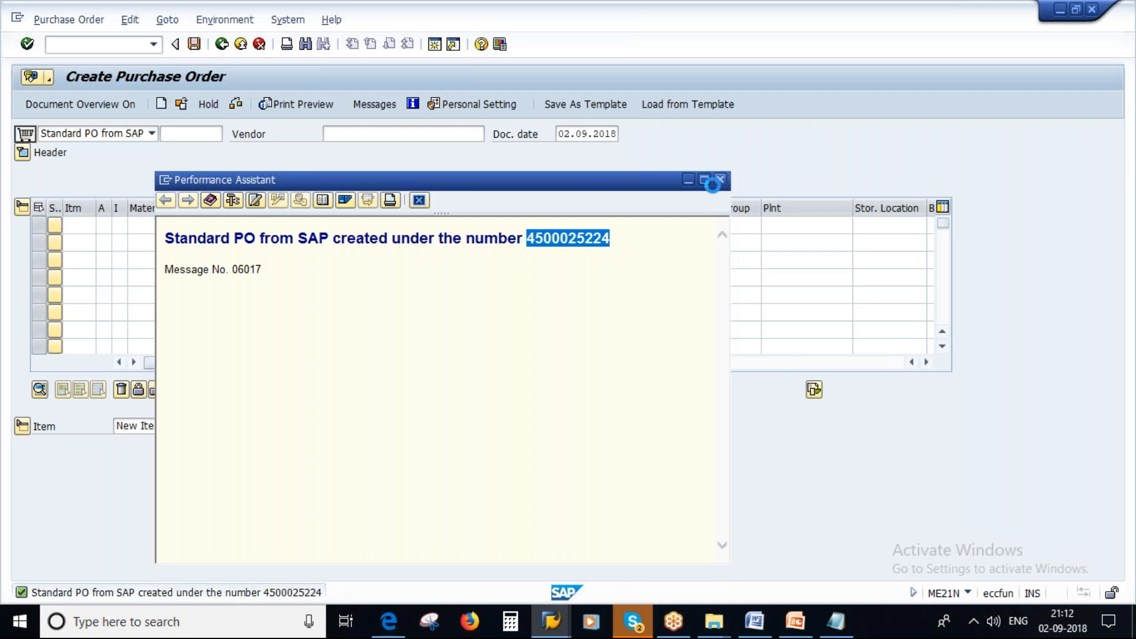
Step: Open the MIGO transaction and load the saved purchase order for goods receipt
{"action": "left_click", "coordinate": [222, 44]}
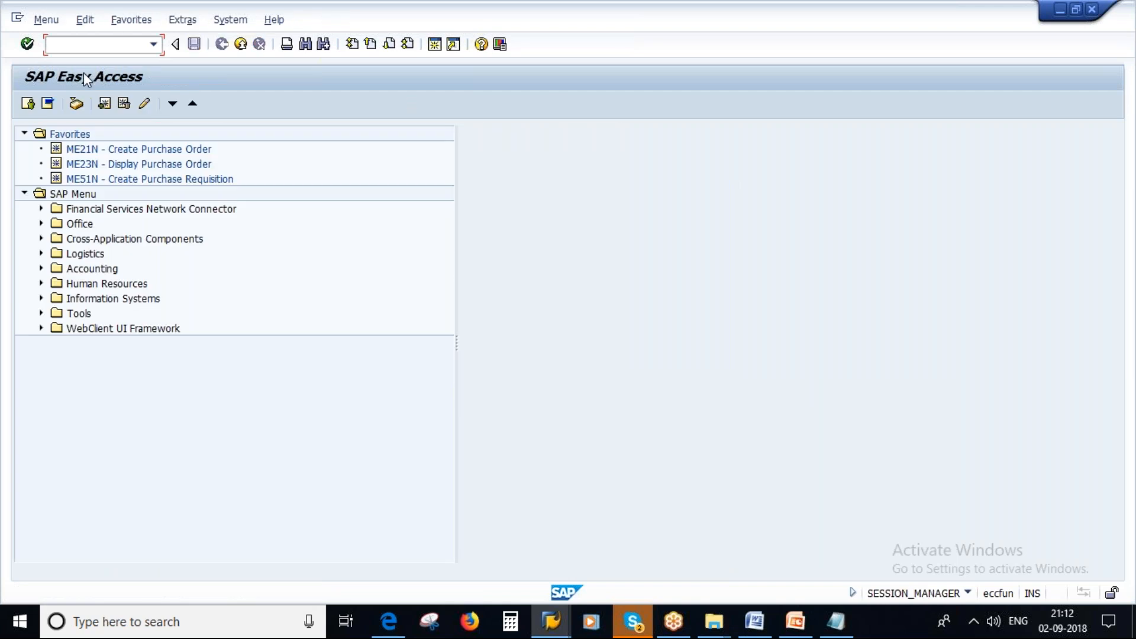
{"action": "type", "text": "migo"}
{"action": "key", "text": "Return"}
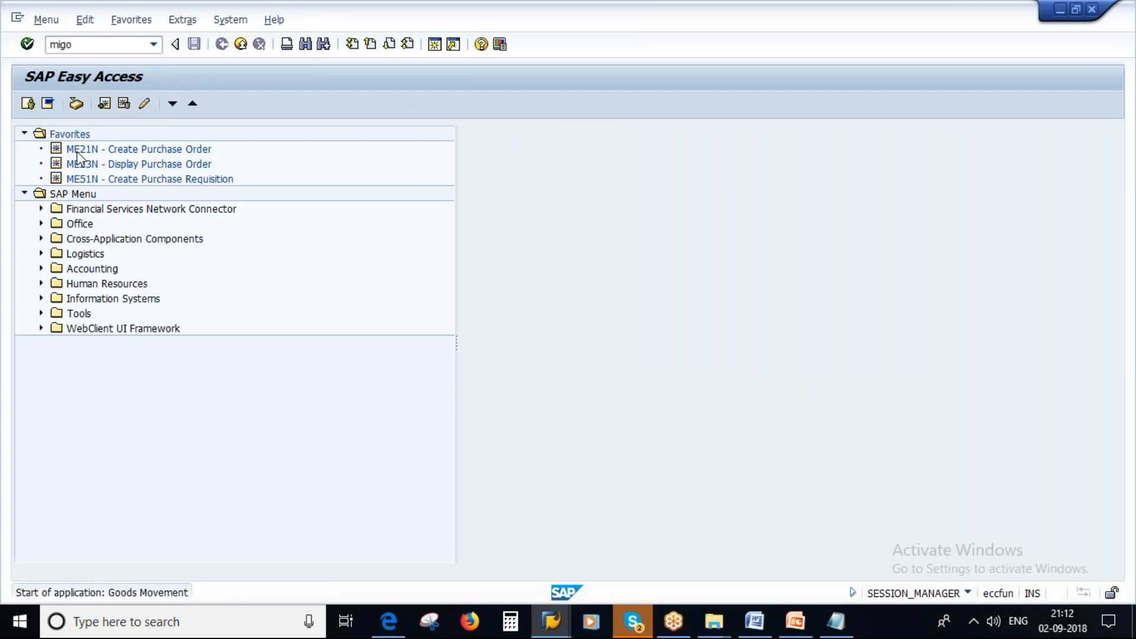
{"action": "type", "text": "4500025224"}
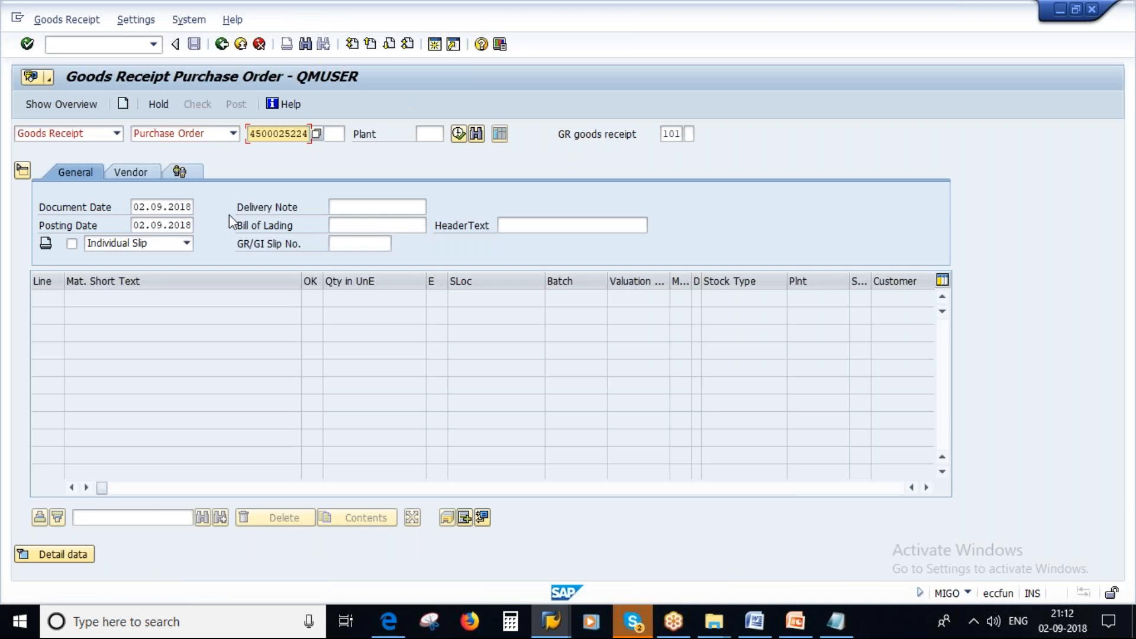
{"action": "key", "text": "Return"}
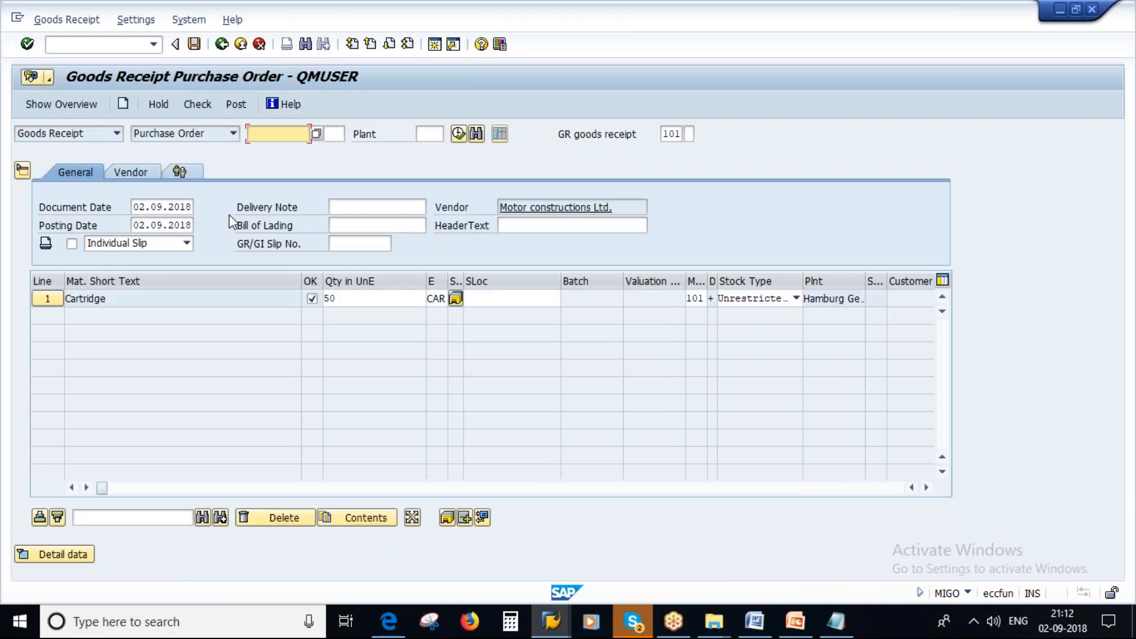
Step: Assign storage location L000 to the cartridge line, then check and post the goods receipt
{"action": "left_click", "coordinate": [511, 299]}
{"action": "left_click", "coordinate": [487, 309]}
{"action": "key", "text": "Return"}
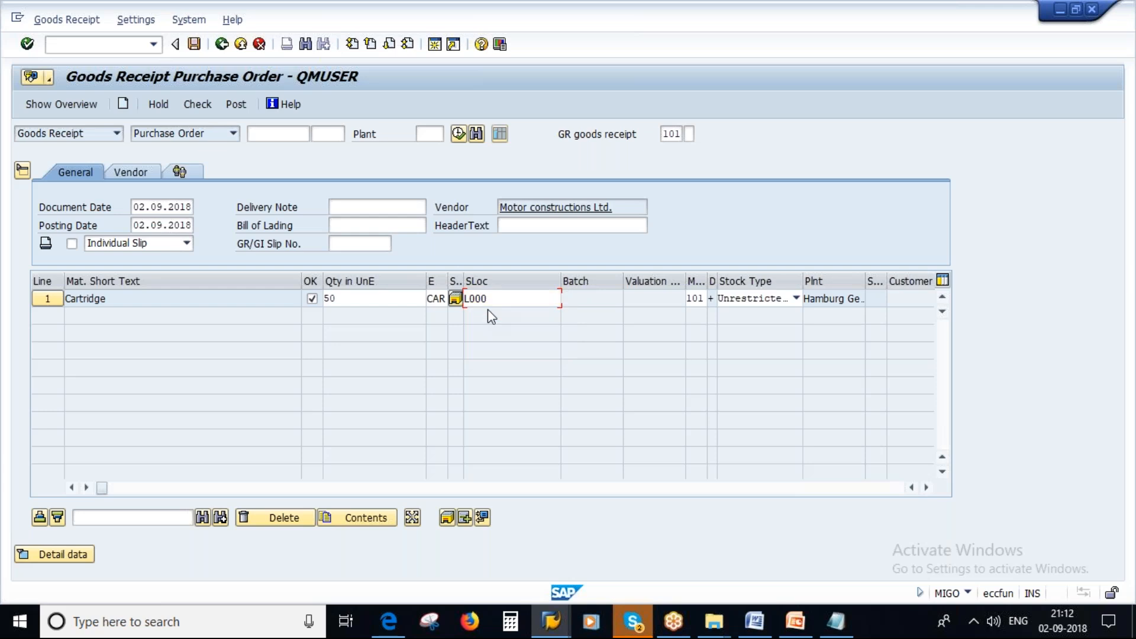
{"action": "left_click", "coordinate": [197, 104]}
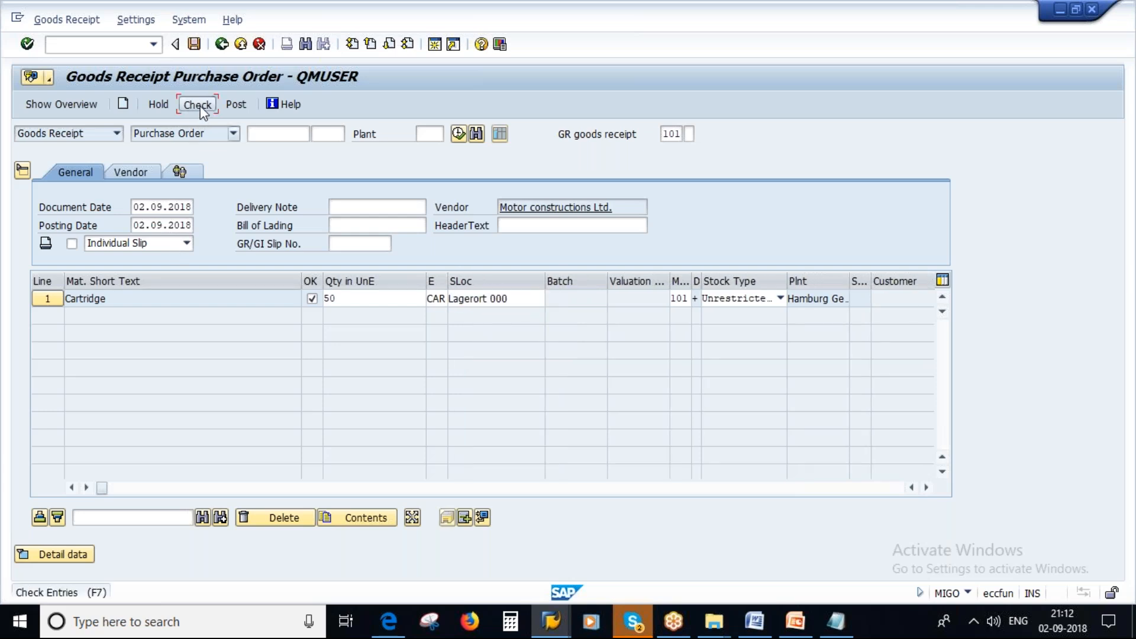
{"action": "left_click", "coordinate": [194, 44]}
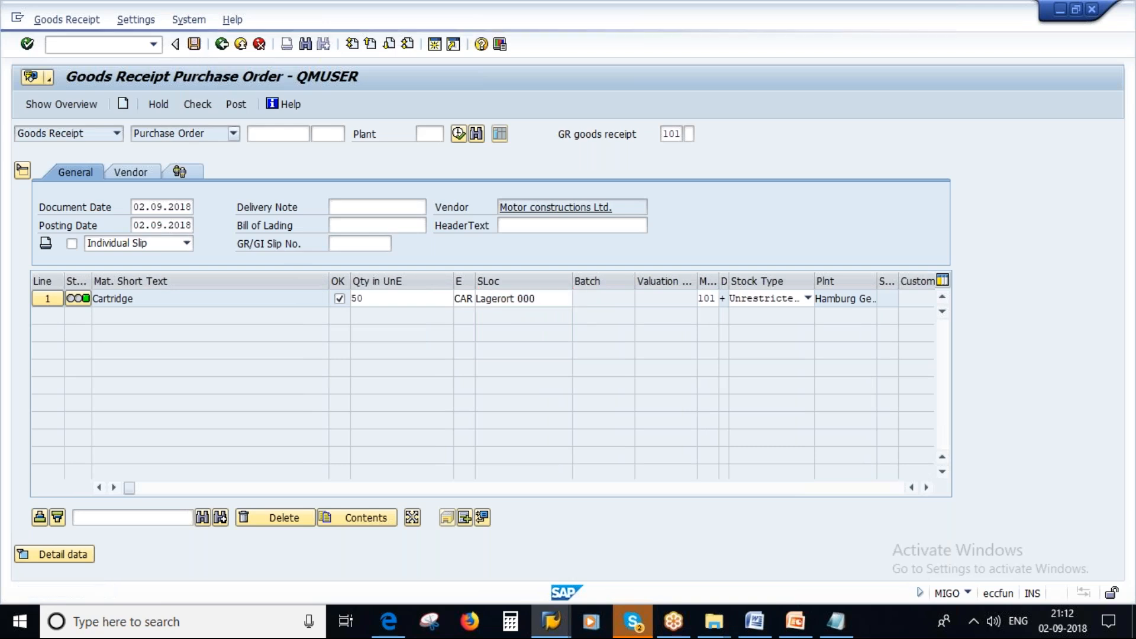
Step: Recall and copy the purchase order number in the goods receipt screen, and switch to the MIRO transaction
{"action": "left_click", "coordinate": [250, 134]}
{"action": "left_click", "coordinate": [270, 147]}
{"action": "left_click_drag", "start_coordinate": [252, 134], "coordinate": [331, 135]}
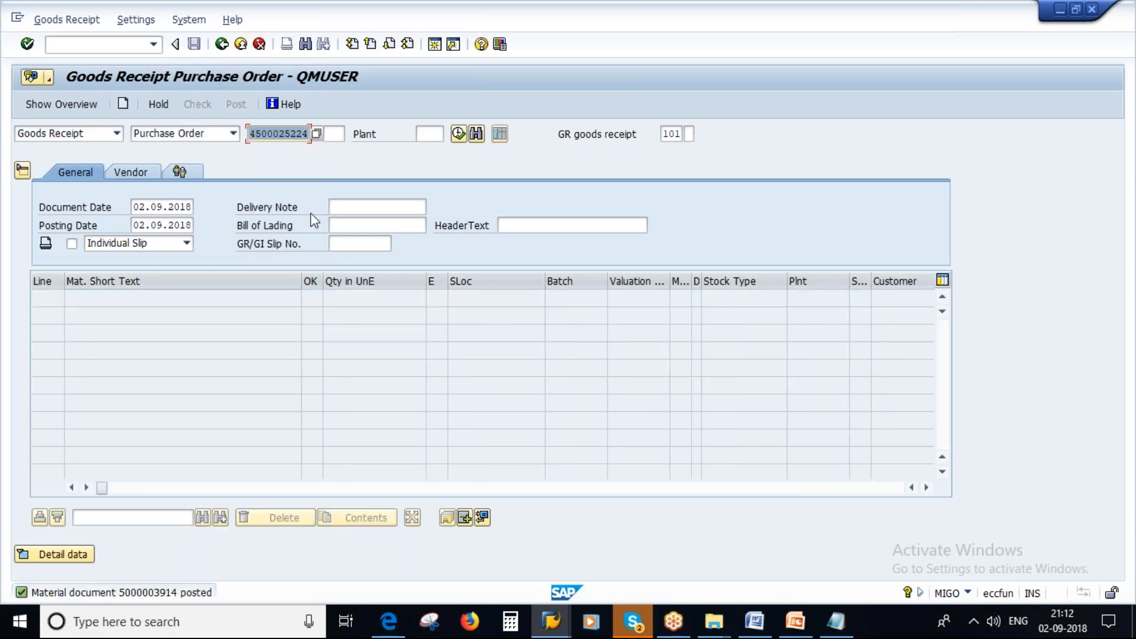
{"action": "left_click", "coordinate": [96, 45]}
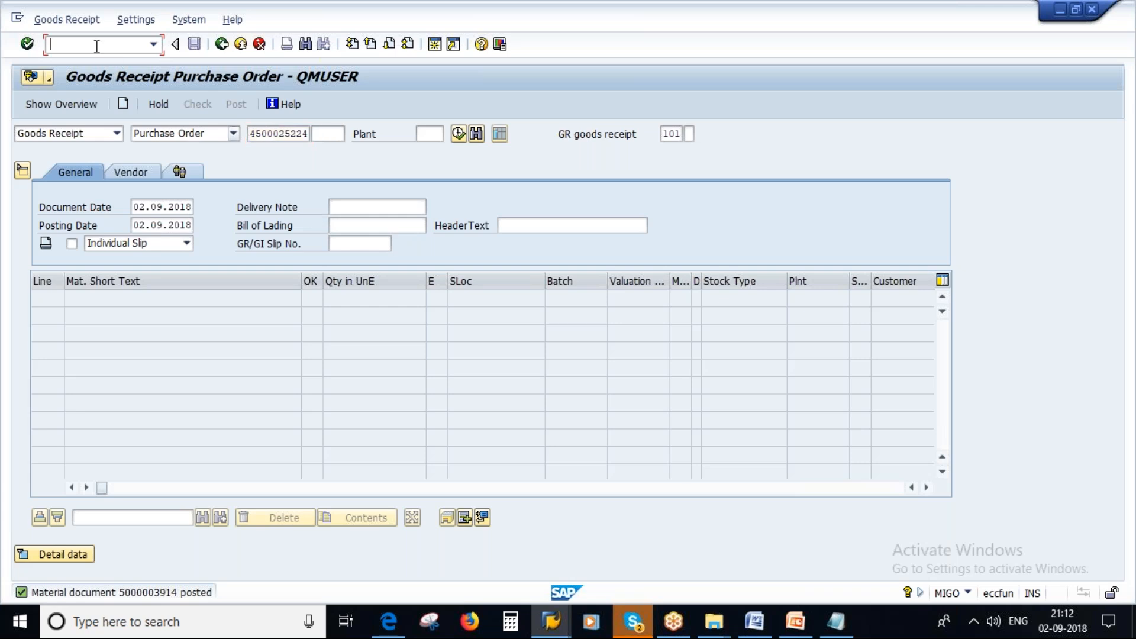
{"action": "type", "text": "/nmiro"}
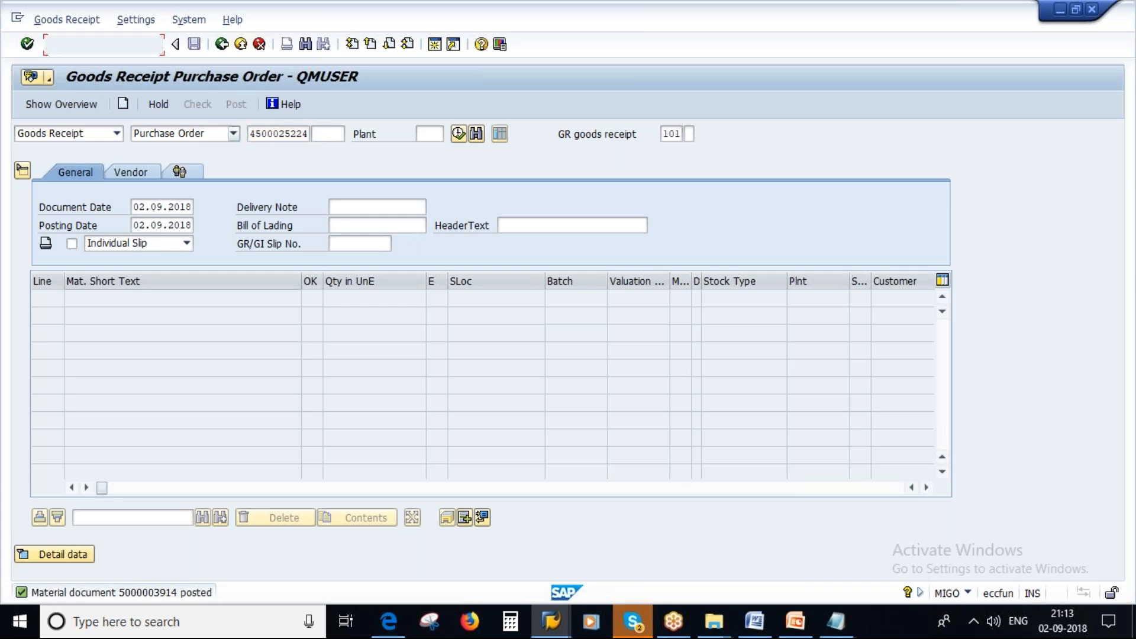
{"action": "key", "text": "Return"}
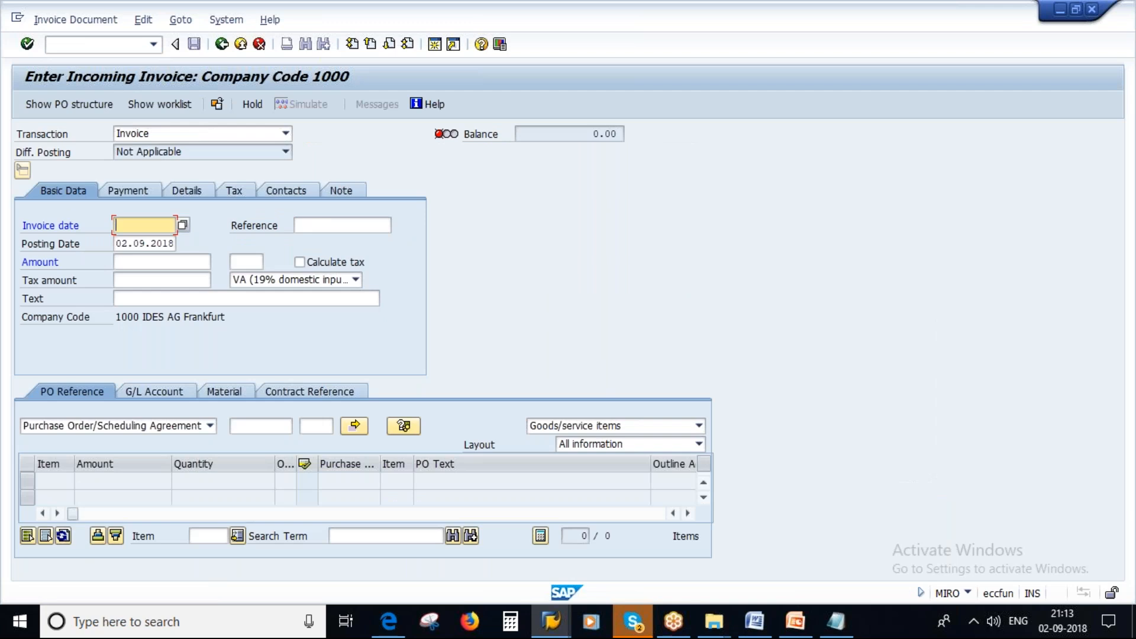
Step: Date the incoming invoice 02.09.2018 and load its items from the copied purchase order number
{"action": "left_click", "coordinate": [143, 245]}
{"action": "key", "text": "Return"}
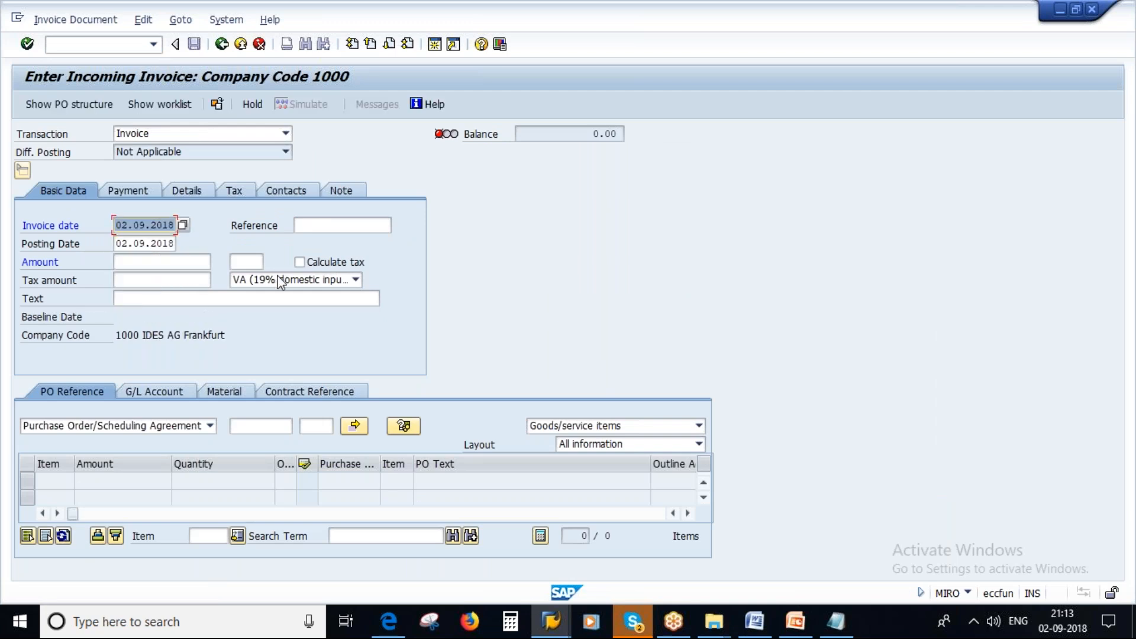
{"action": "left_click", "coordinate": [261, 426]}
{"action": "type", "text": "4500025224"}
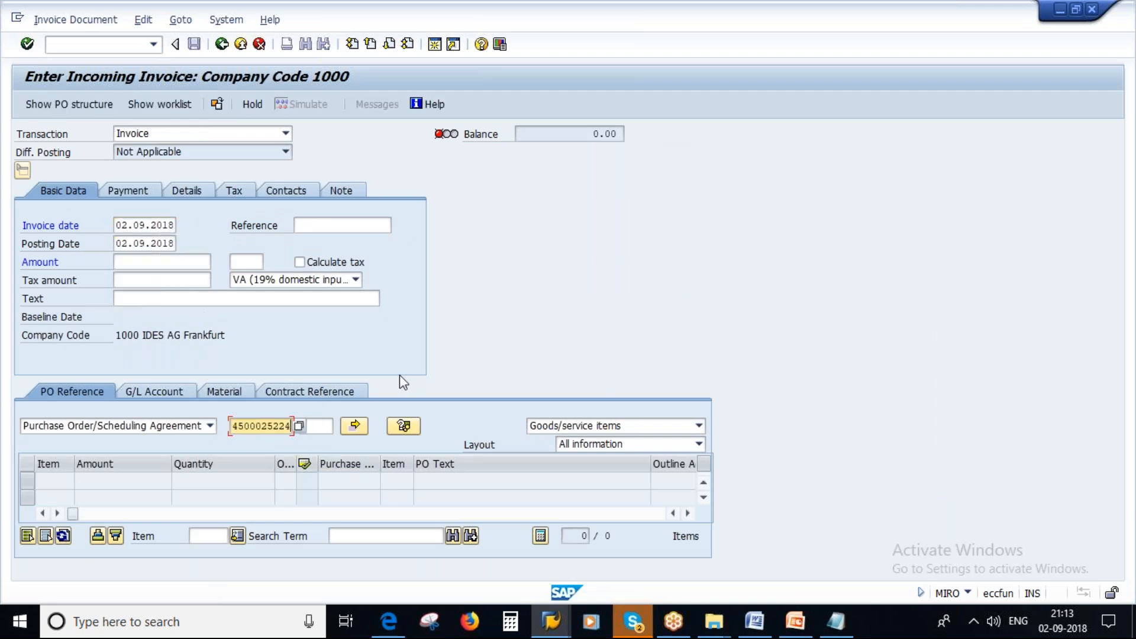
{"action": "key", "text": "Return"}
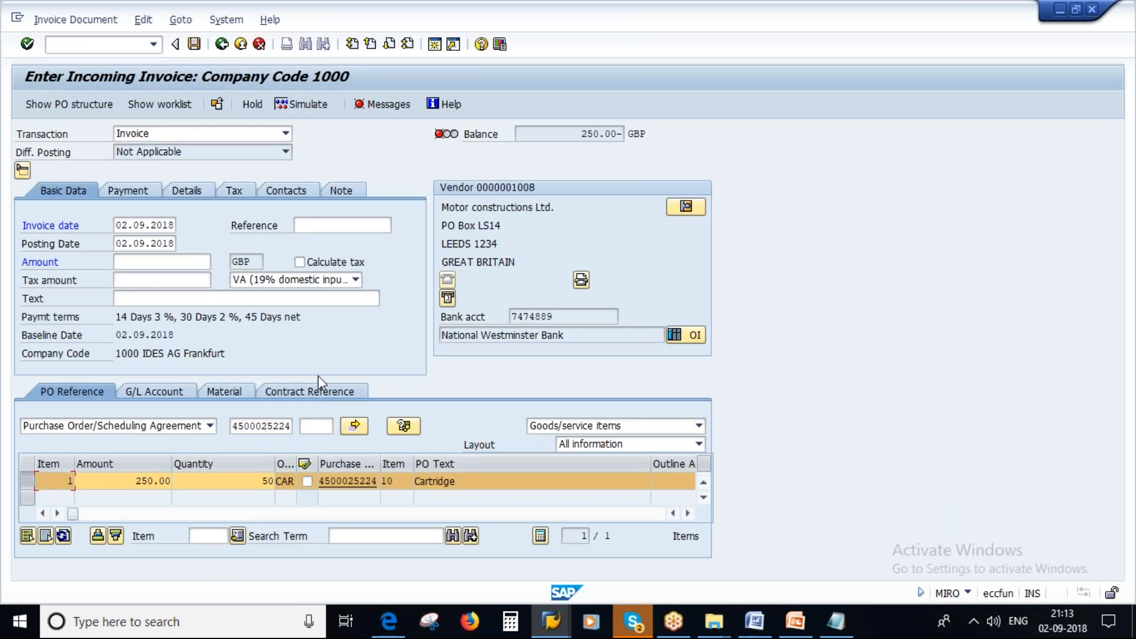
Step: Review the invoice's payment data and examine the exchange rate in its details
{"action": "left_click", "coordinate": [131, 196]}
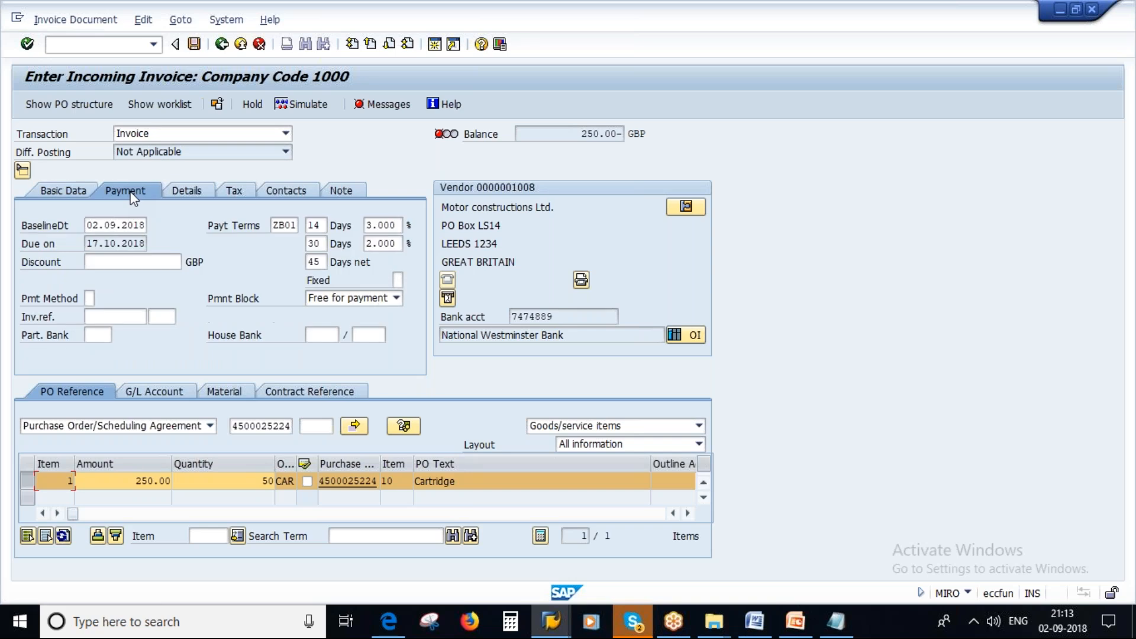
{"action": "left_click", "coordinate": [188, 196]}
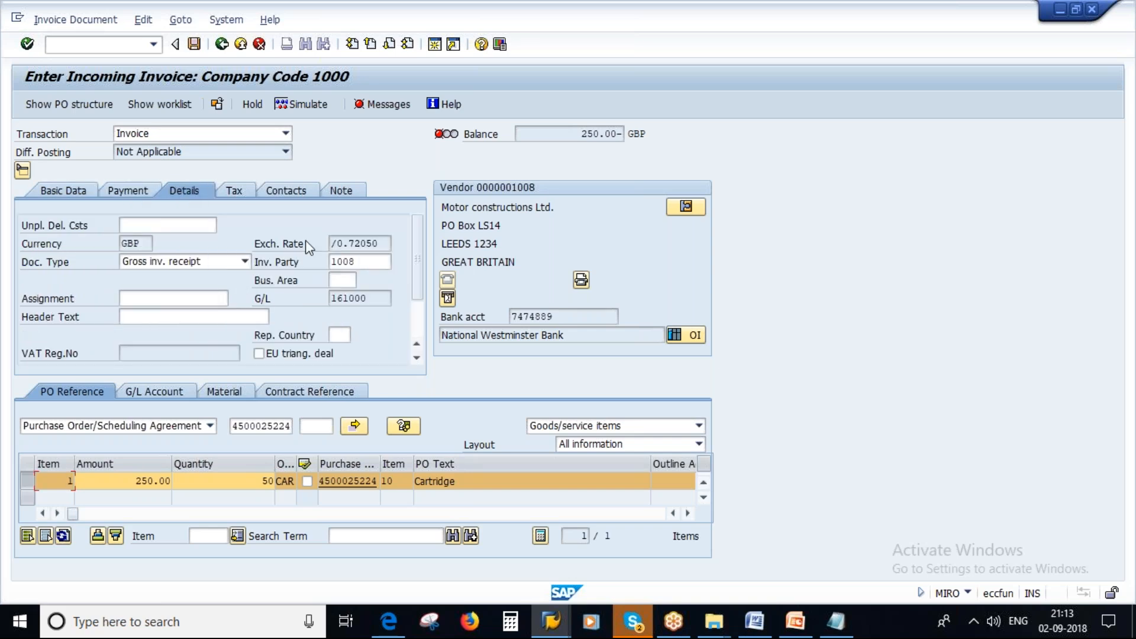
{"action": "double_click", "coordinate": [378, 245]}
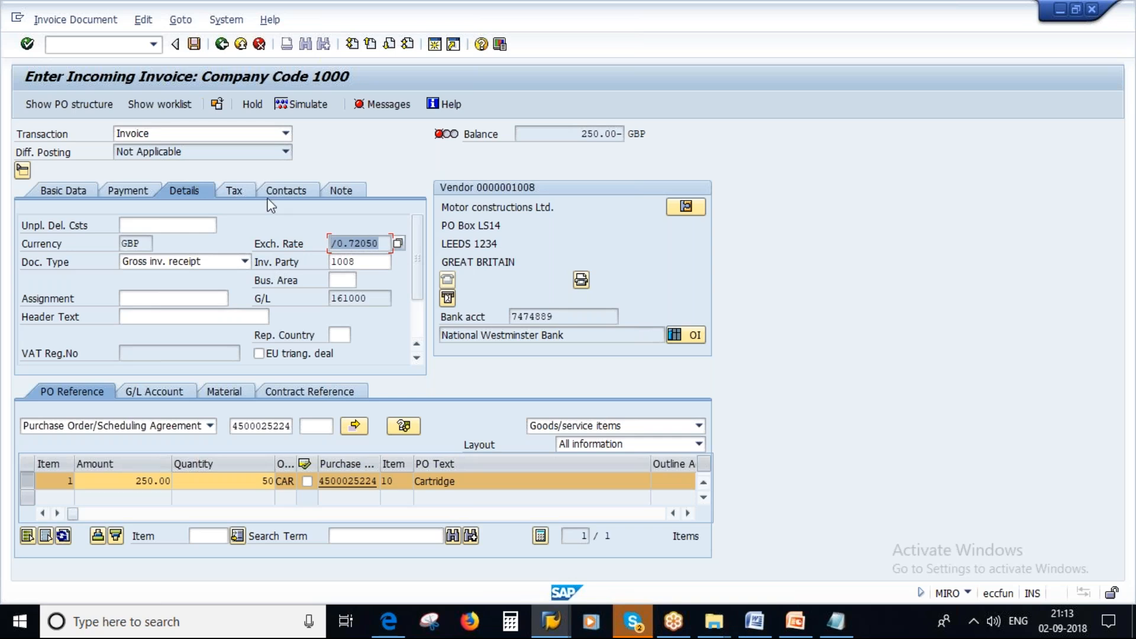
Step: Leave the invoice without posting it and start a new MIRO invoice dated 02.09.2018
{"action": "left_click", "coordinate": [221, 43]}
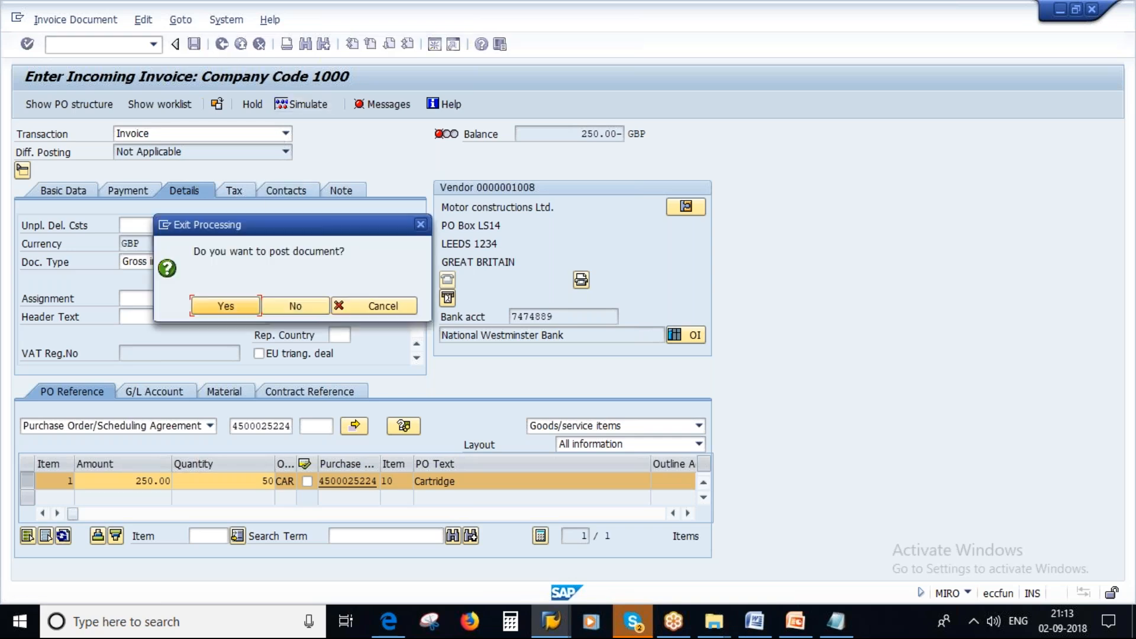
{"action": "left_click", "coordinate": [295, 306]}
{"action": "type", "text": "miro"}
{"action": "key", "text": "Return"}
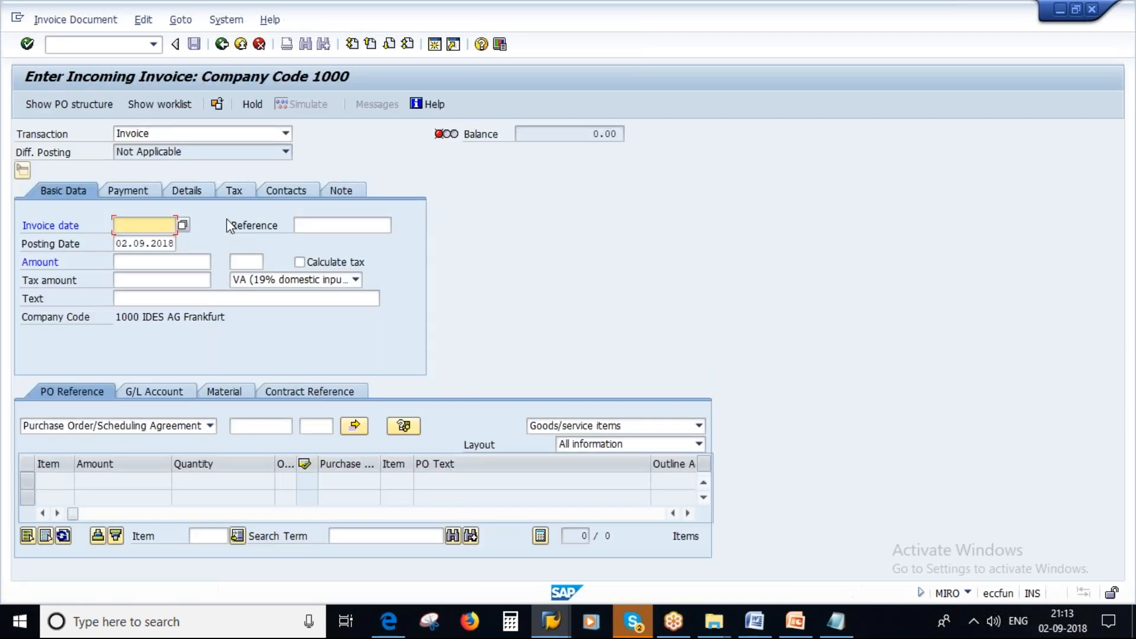
{"action": "key", "text": "space"}
{"action": "left_click", "coordinate": [164, 242]}
{"action": "key", "text": "Return"}
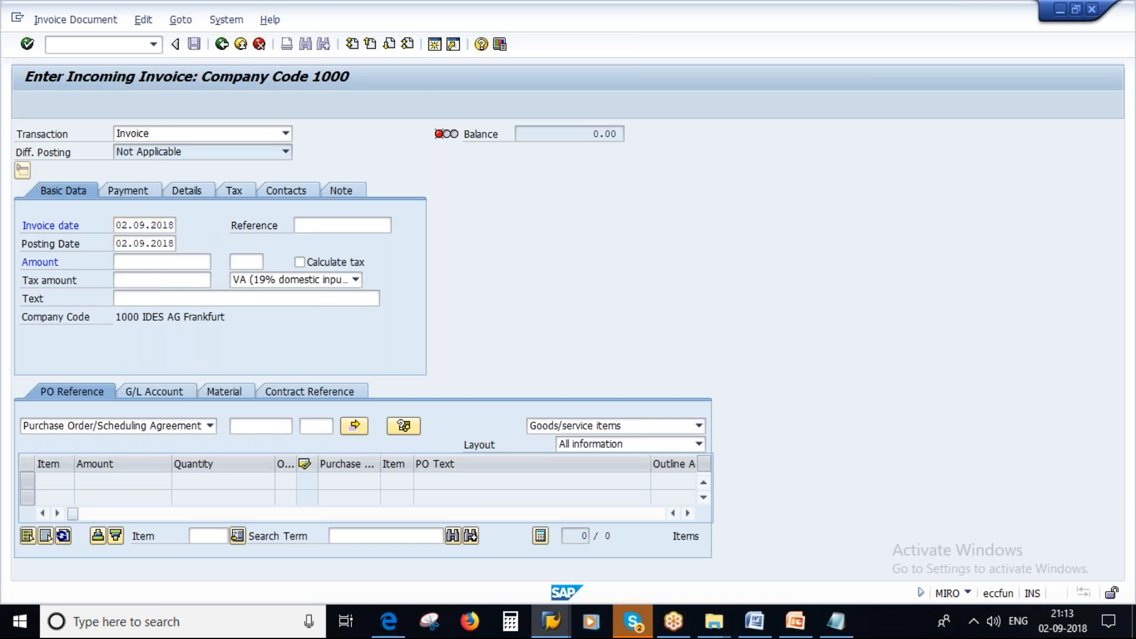
Step: Open the new invoice's details and examine its exchange rate and purchase order reference fields
{"action": "left_click", "coordinate": [185, 191]}
{"action": "left_click", "coordinate": [357, 244]}
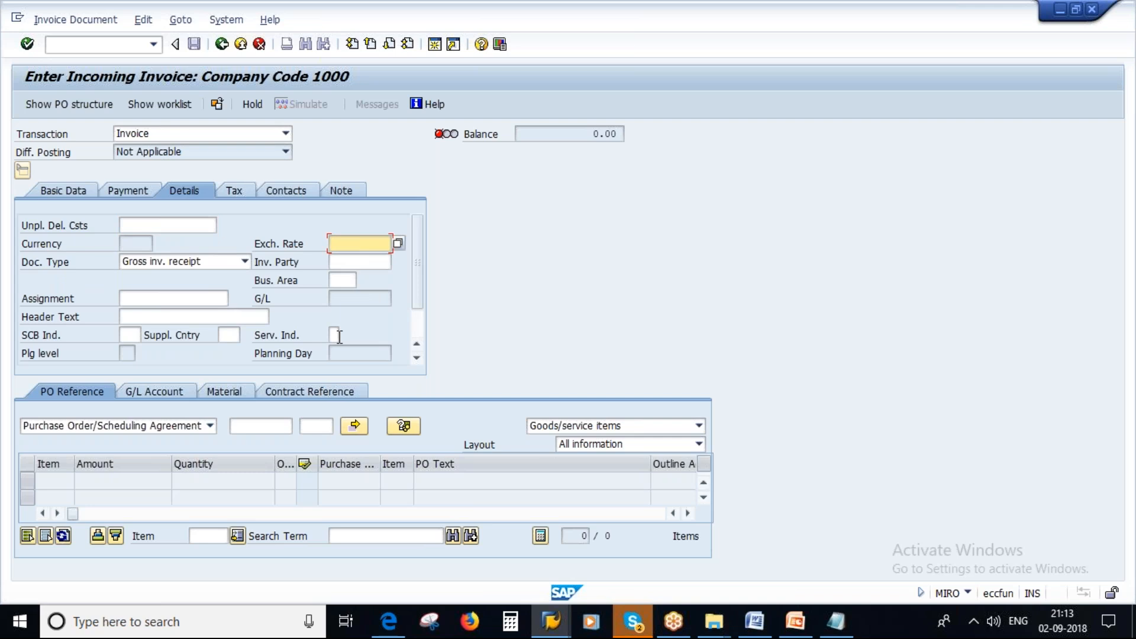
{"action": "left_click", "coordinate": [256, 425]}
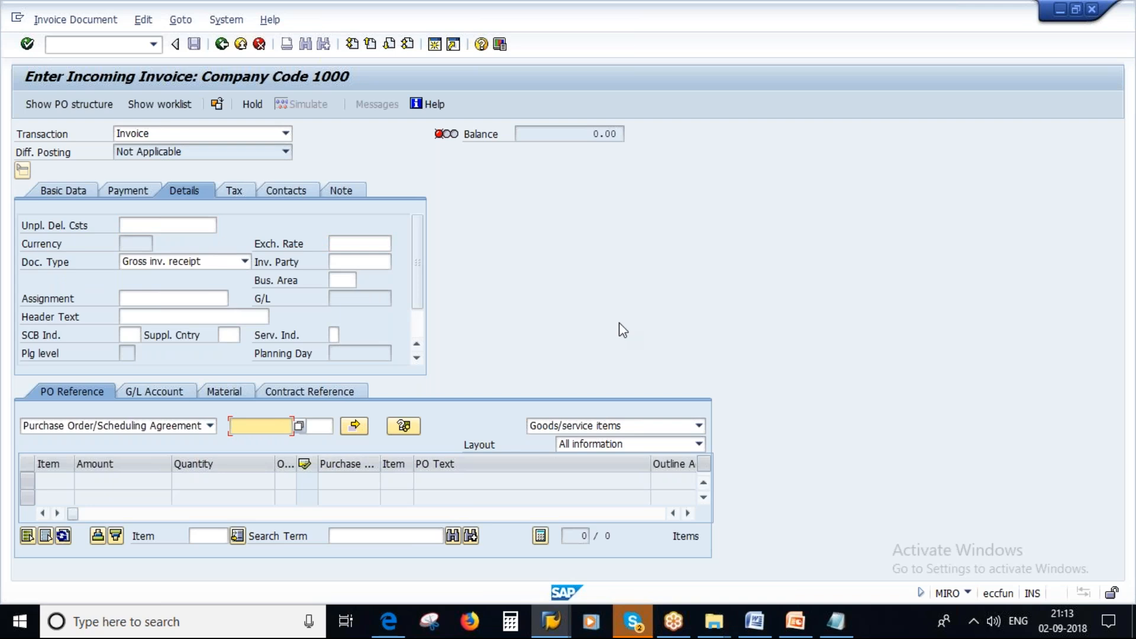
{"action": "left_click", "coordinate": [353, 244]}
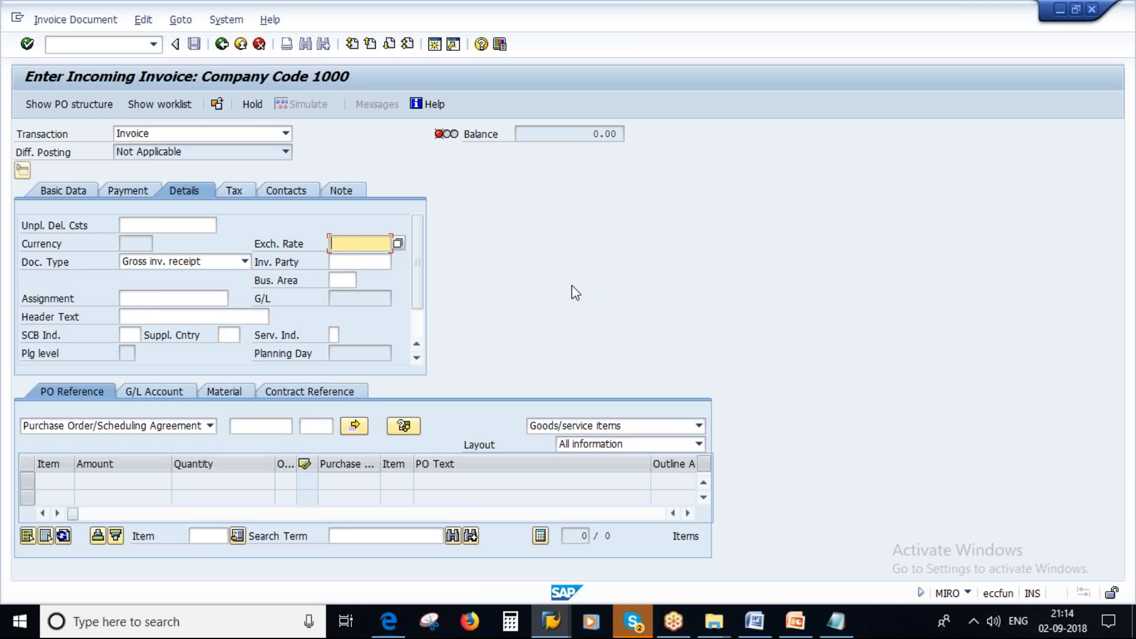
{"action": "key", "text": "F1"}
{"action": "key", "text": "alt+Tab"}
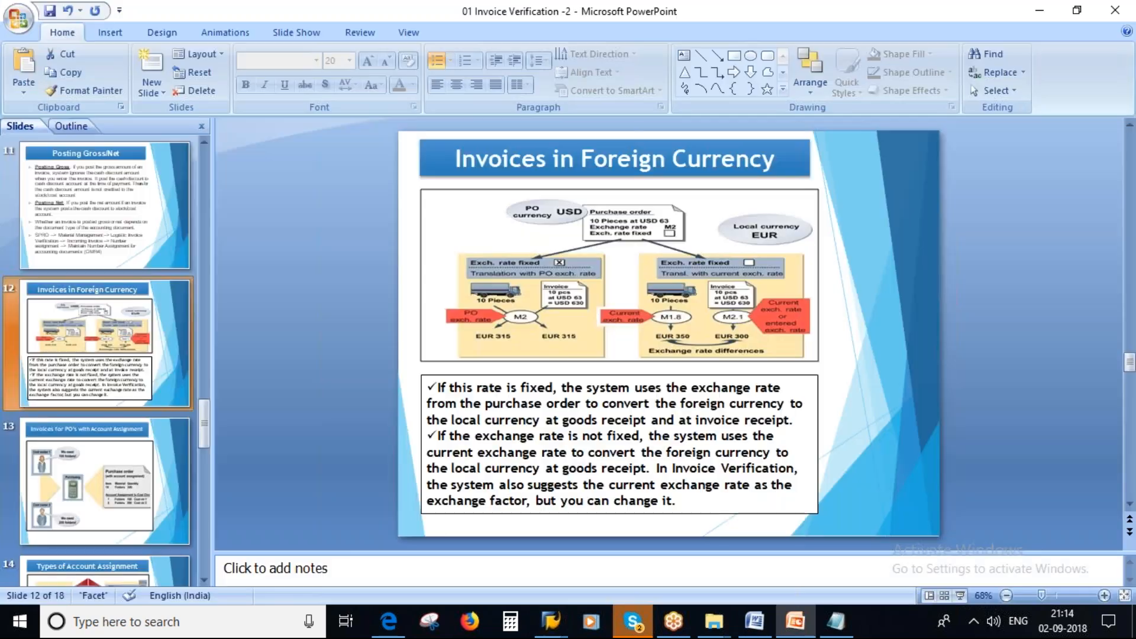
Step: Switch to the SAP session showing the vendor's purchasing data, leave that display, and open the purchase order for changing with ME22N
{"action": "left_click", "coordinate": [551, 621]}
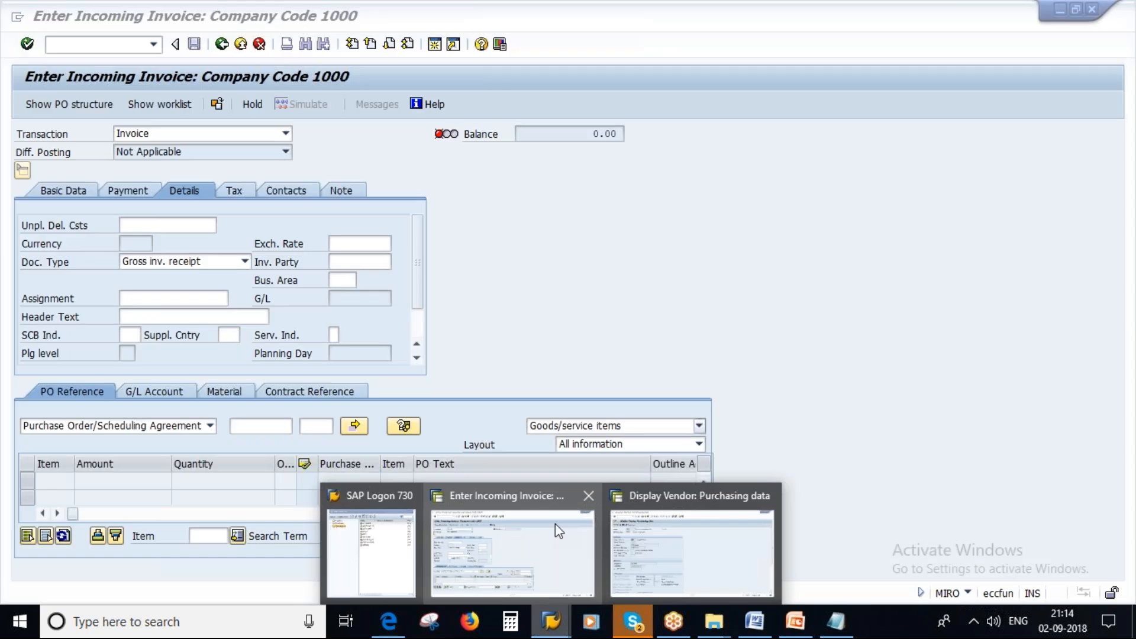
{"action": "left_click", "coordinate": [555, 524]}
{"action": "left_click", "coordinate": [551, 622]}
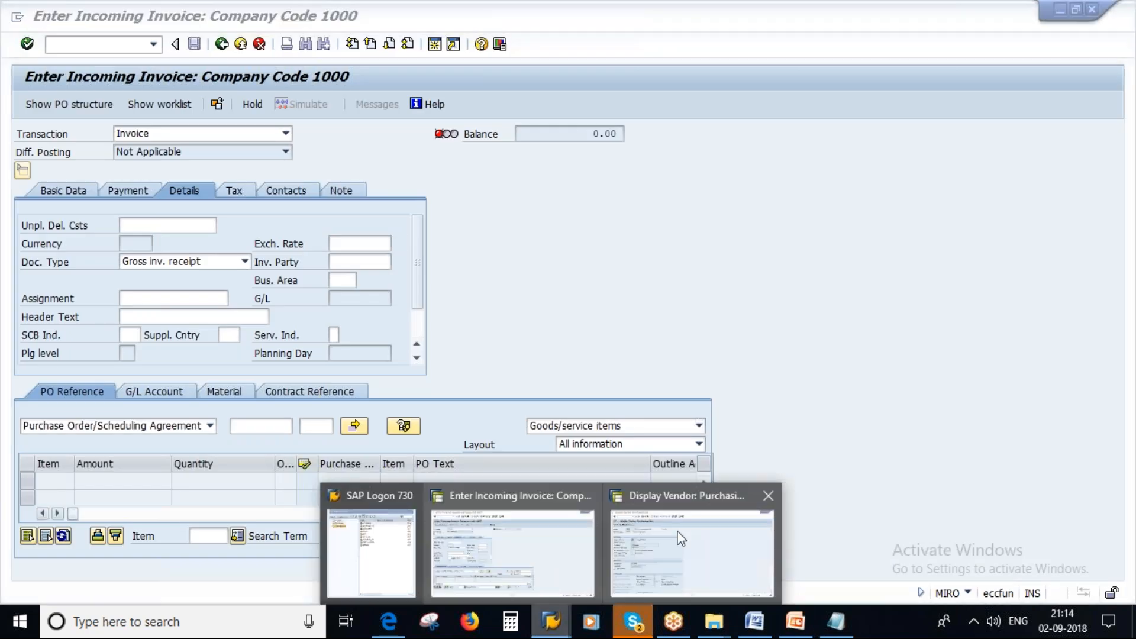
{"action": "left_click", "coordinate": [681, 539]}
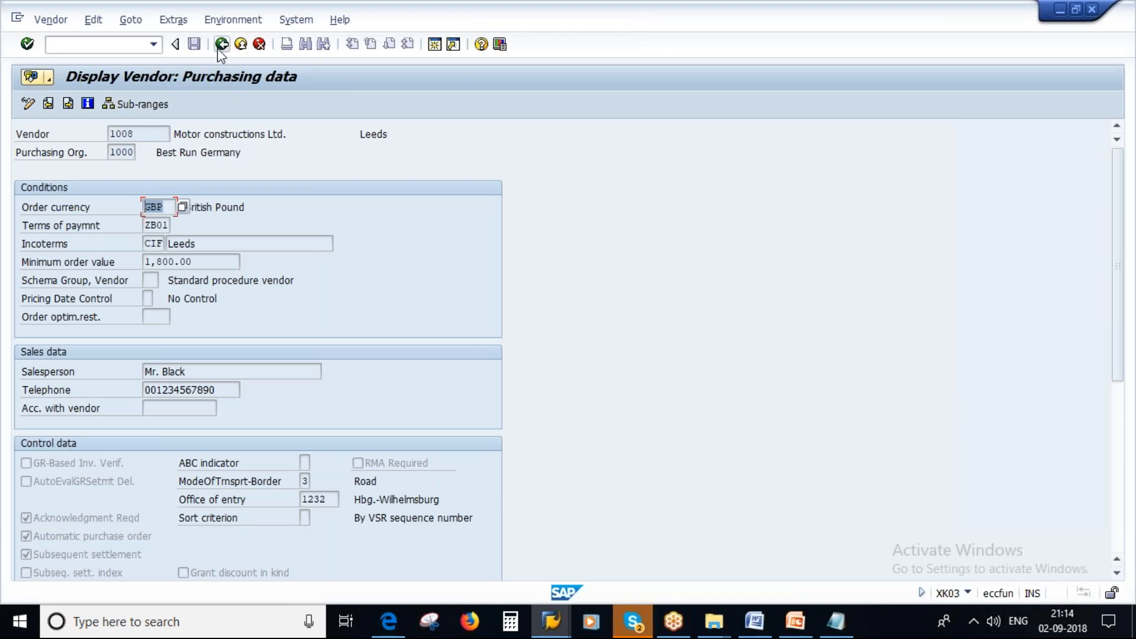
{"action": "left_click", "coordinate": [221, 44]}
{"action": "left_click", "coordinate": [221, 44]}
{"action": "type", "text": "me22n"}
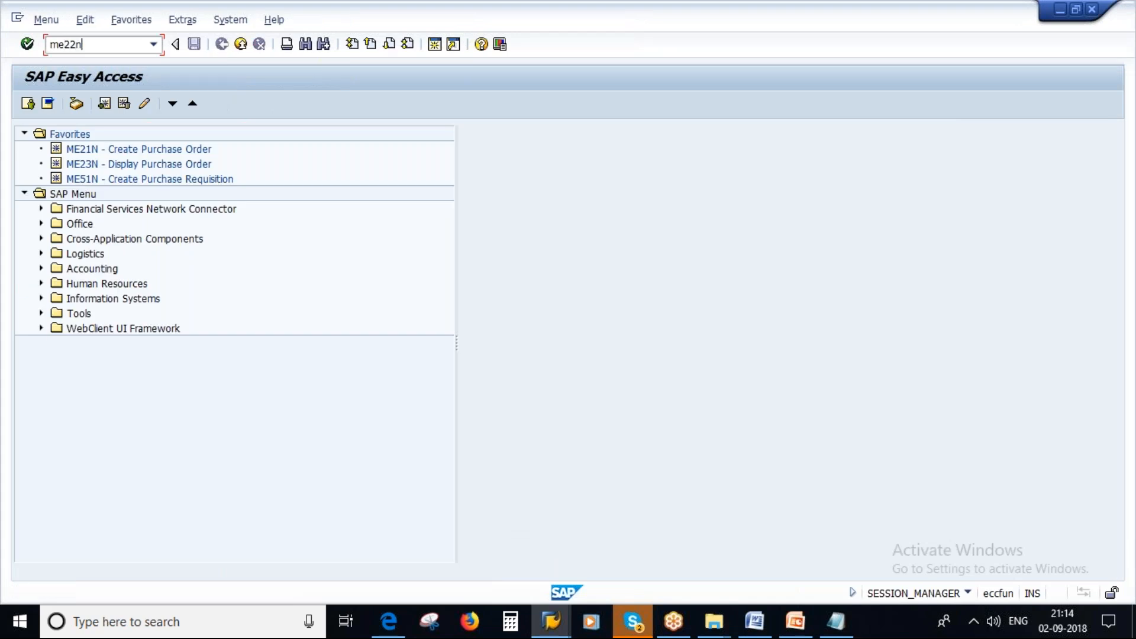
{"action": "key", "text": "Return"}
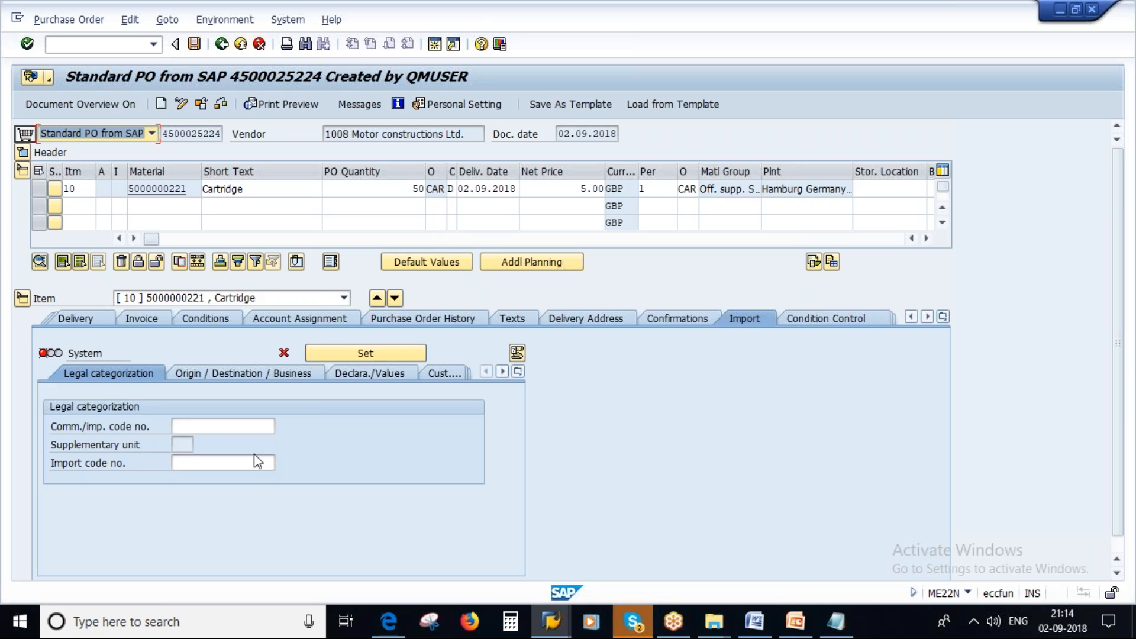
Step: Expand the purchase order header, mark its exchange rate as fixed, and copy the rate /0.72050
{"action": "left_click", "coordinate": [23, 153]}
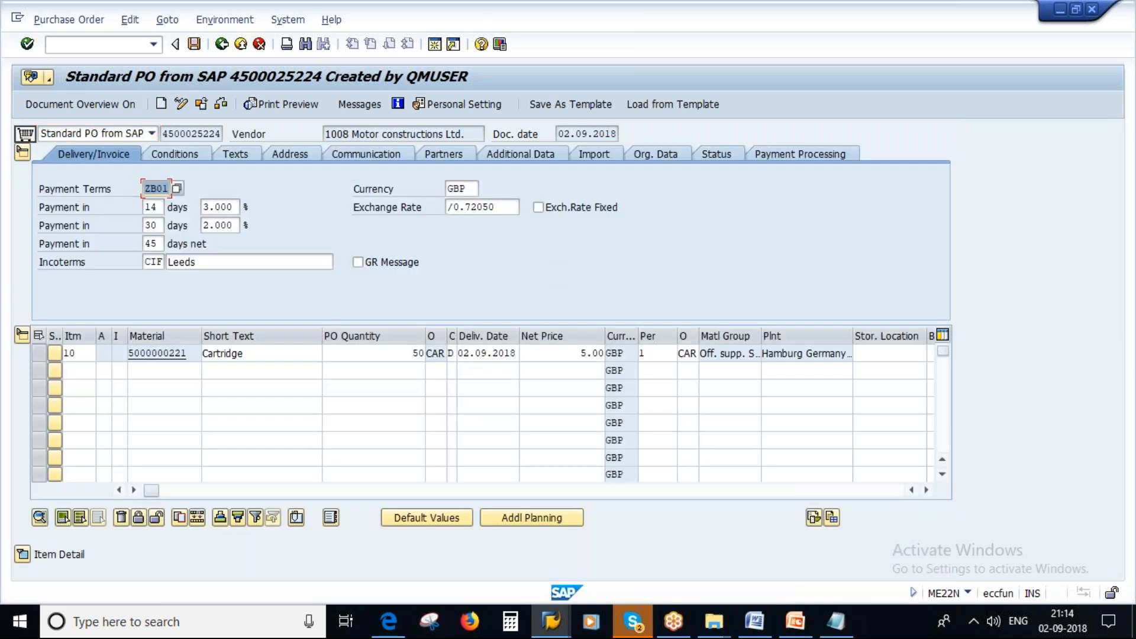
{"action": "left_click", "coordinate": [503, 207]}
{"action": "left_click_drag", "start_coordinate": [503, 207], "coordinate": [425, 261]}
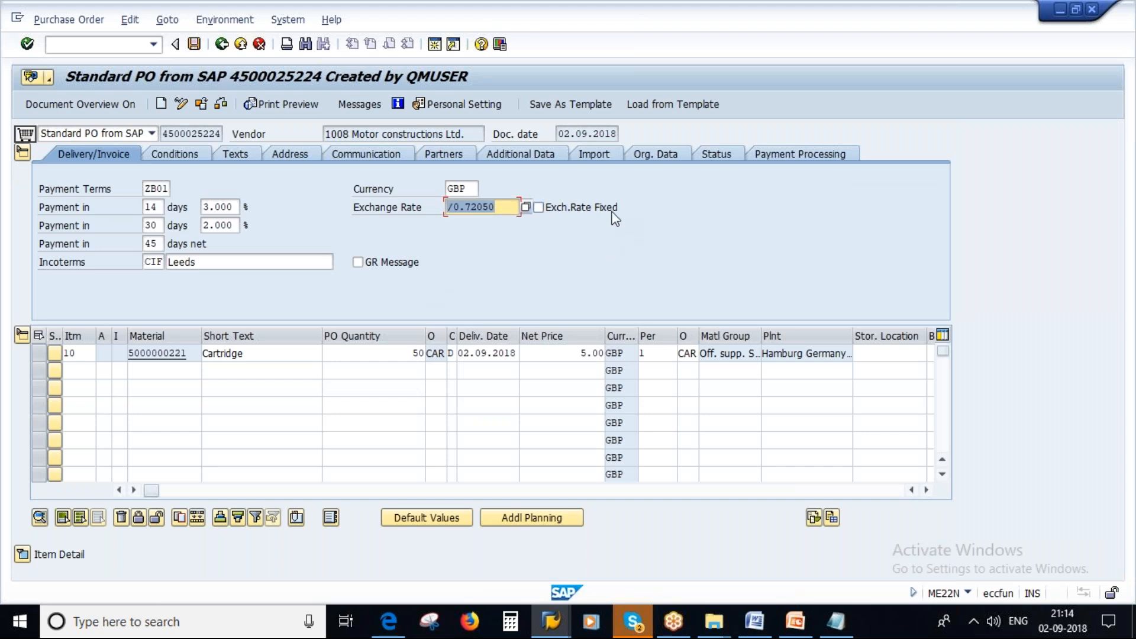
{"action": "left_click", "coordinate": [566, 207]}
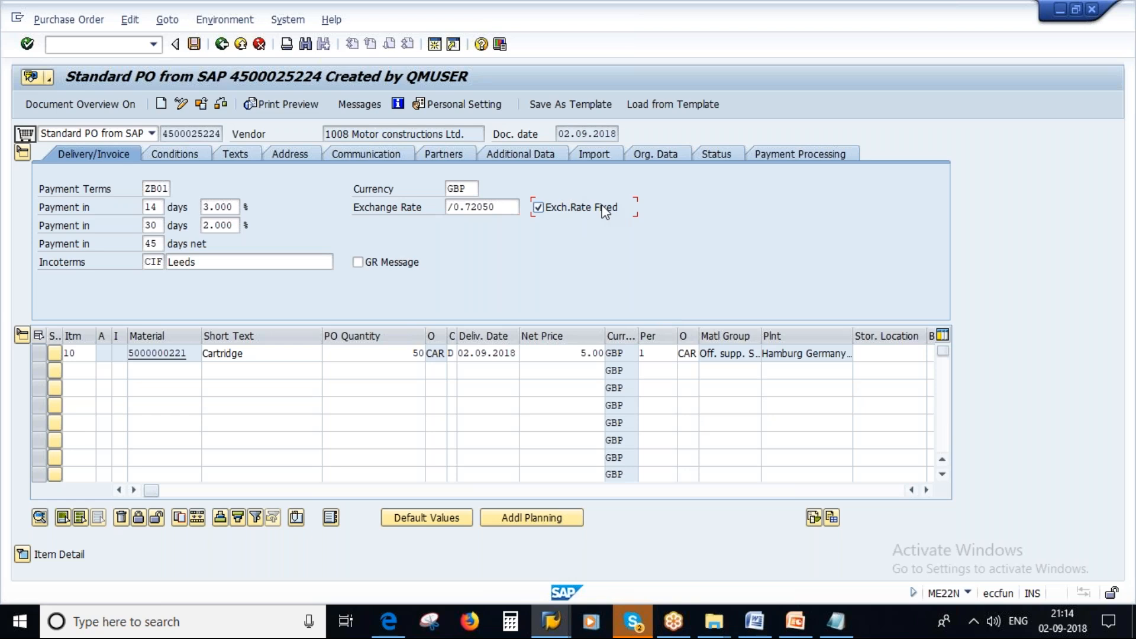
{"action": "left_click_drag", "start_coordinate": [510, 207], "coordinate": [447, 207]}
{"action": "key", "text": "ctrl+c"}
Step: Present the Invoices in Foreign Currency slide in PowerPoint full screen, underline the fixed exchange rate rule in red, and erase the markings
{"action": "left_click", "coordinate": [793, 624]}
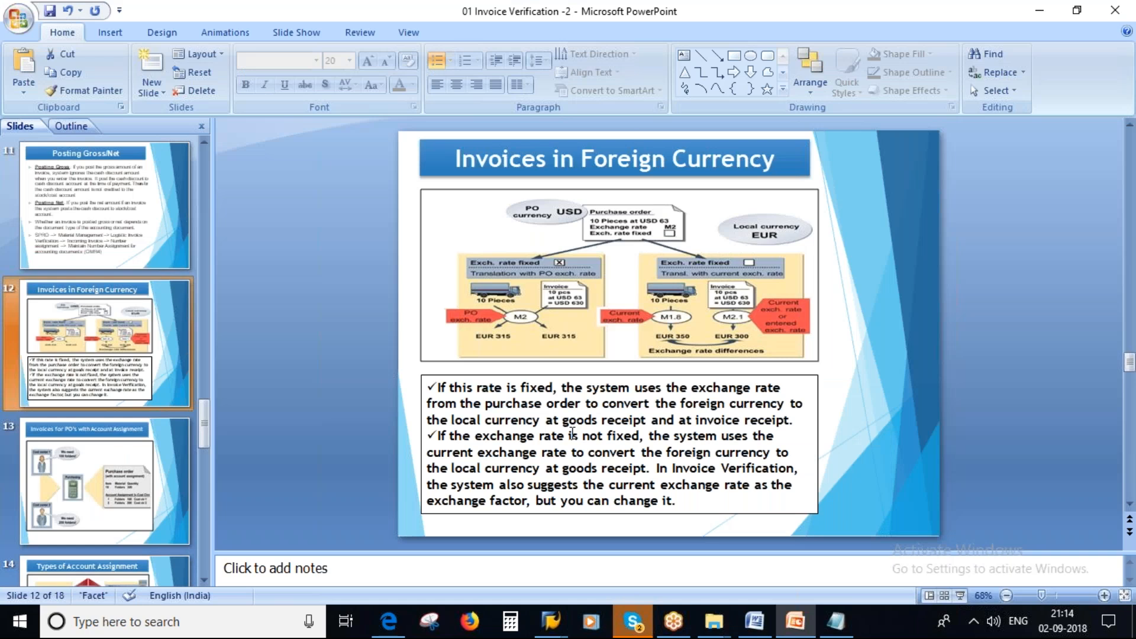
{"action": "left_click", "coordinate": [959, 595]}
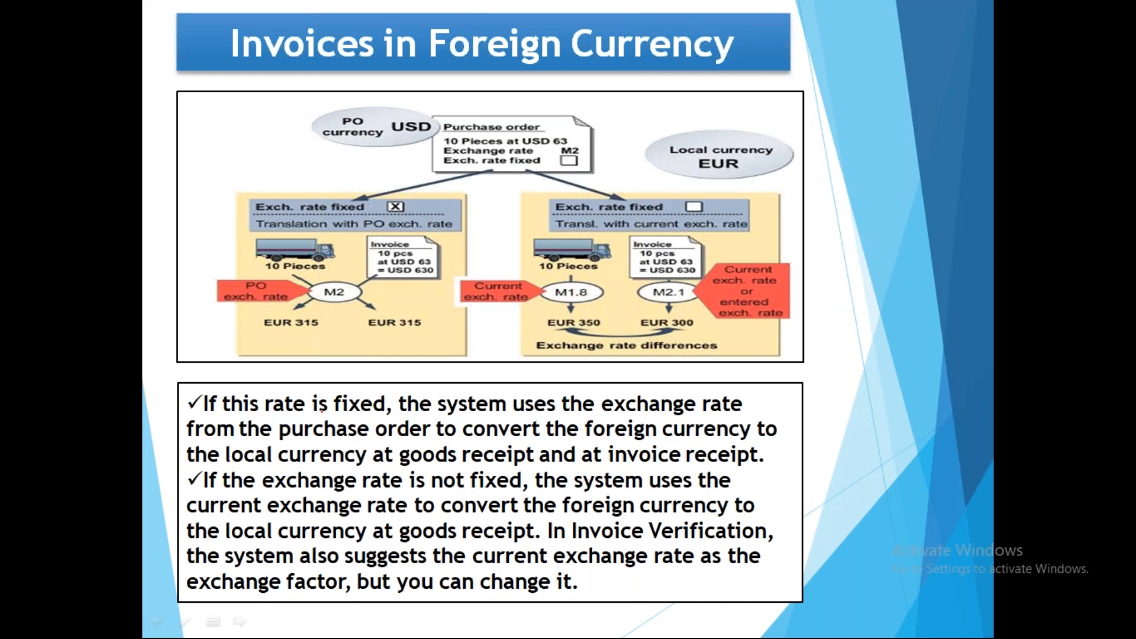
{"action": "left_click_drag", "start_coordinate": [204, 491], "coordinate": [515, 495]}
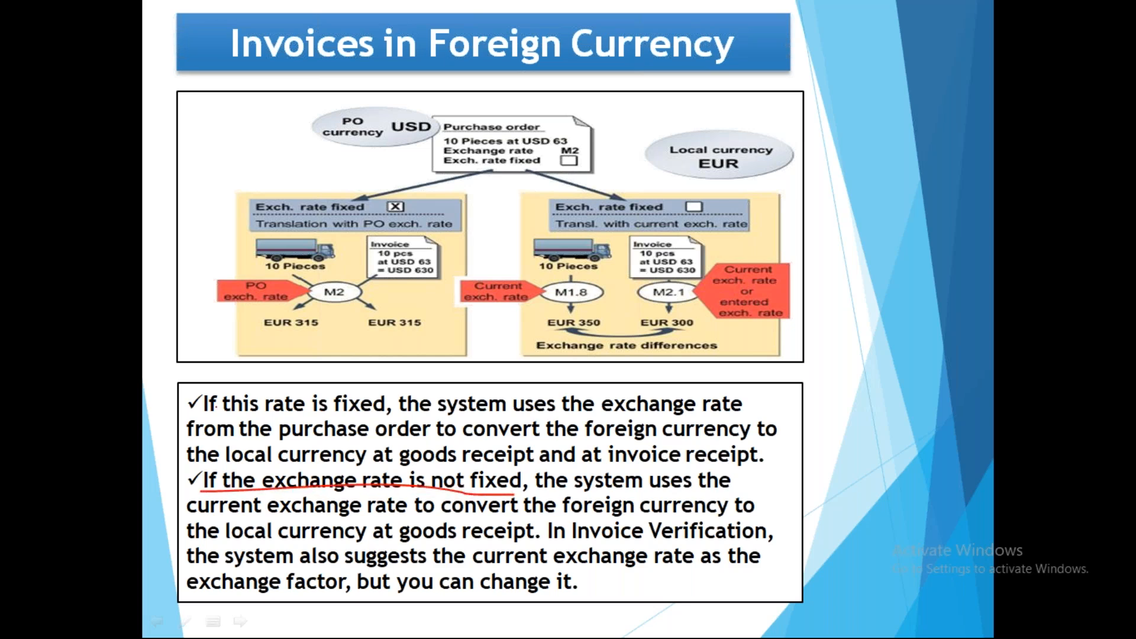
{"action": "left_click_drag", "start_coordinate": [202, 413], "coordinate": [739, 418]}
{"action": "left_click_drag", "start_coordinate": [188, 442], "coordinate": [612, 441]}
{"action": "left_click_drag", "start_coordinate": [695, 440], "coordinate": [778, 435]}
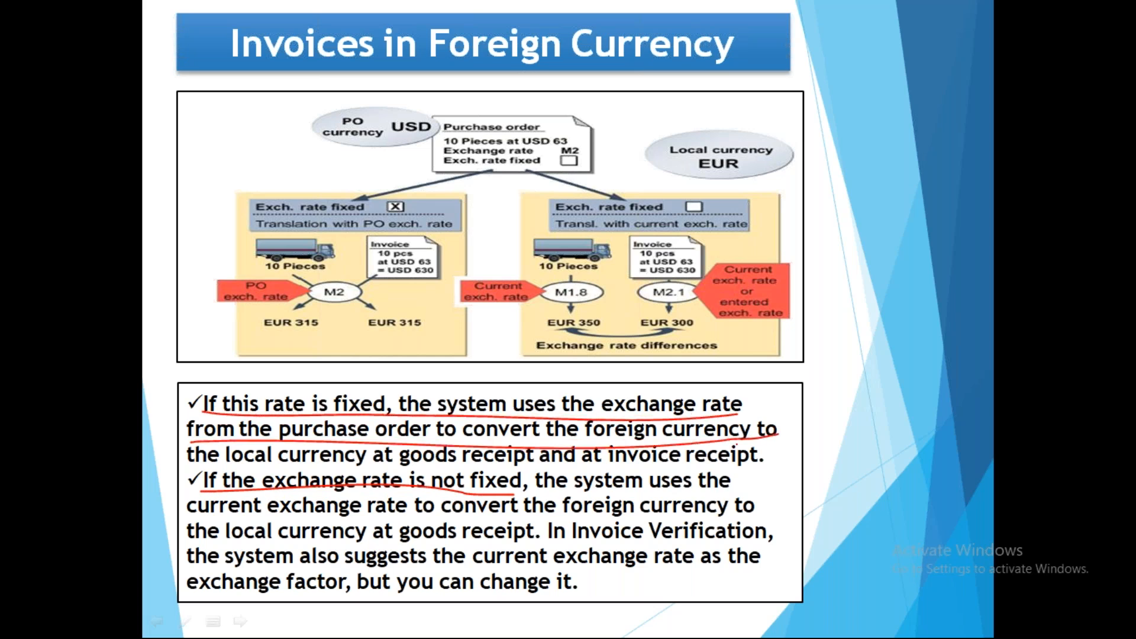
{"action": "left_click_drag", "start_coordinate": [189, 467], "coordinate": [386, 471]}
{"action": "key", "text": "e"}
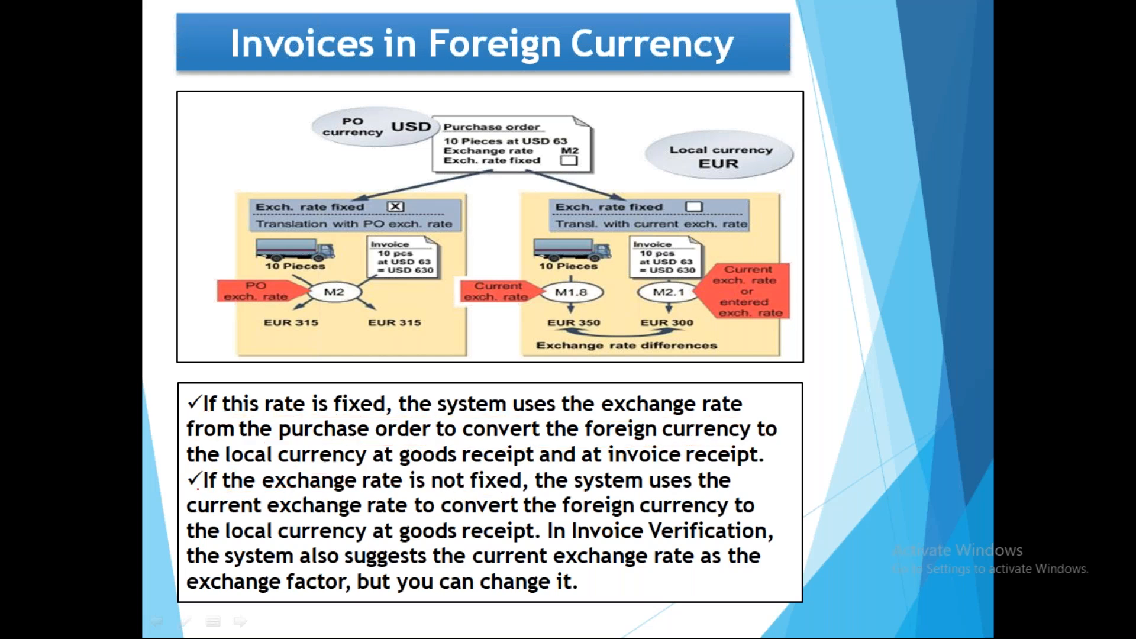
Step: Underline the rule for a non-fixed exchange rate on the slide in red, erase the markings, and end the slide show
{"action": "left_click_drag", "start_coordinate": [197, 485], "coordinate": [756, 492]}
{"action": "left_click_drag", "start_coordinate": [190, 518], "coordinate": [760, 511]}
{"action": "left_click_drag", "start_coordinate": [184, 548], "coordinate": [765, 542]}
{"action": "left_click_drag", "start_coordinate": [195, 562], "coordinate": [758, 571]}
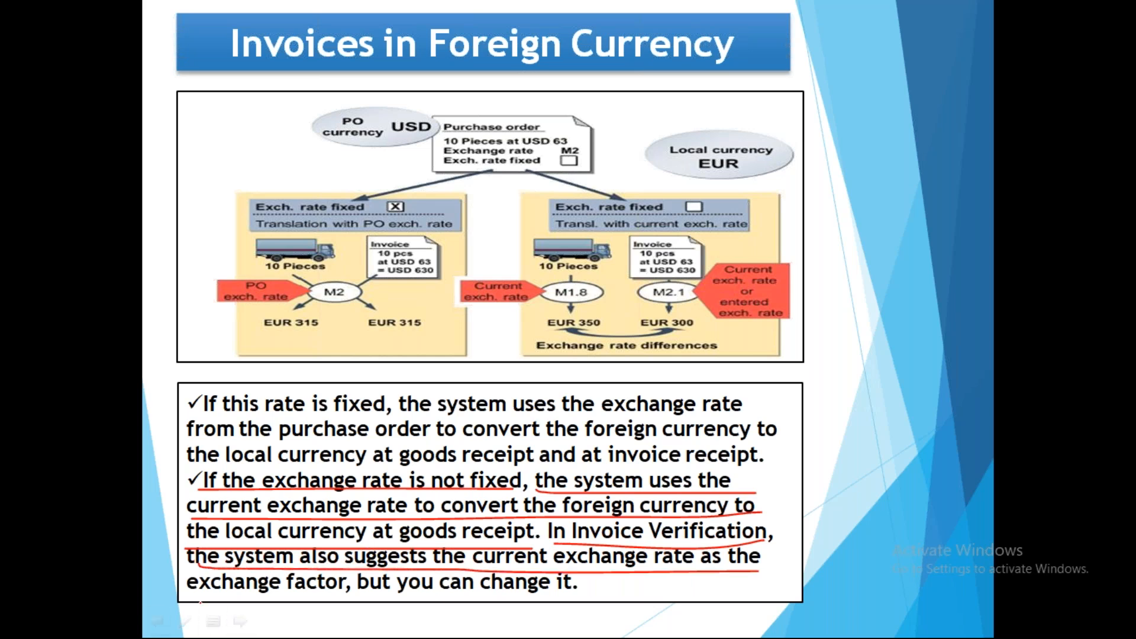
{"action": "left_click_drag", "start_coordinate": [191, 598], "coordinate": [575, 594]}
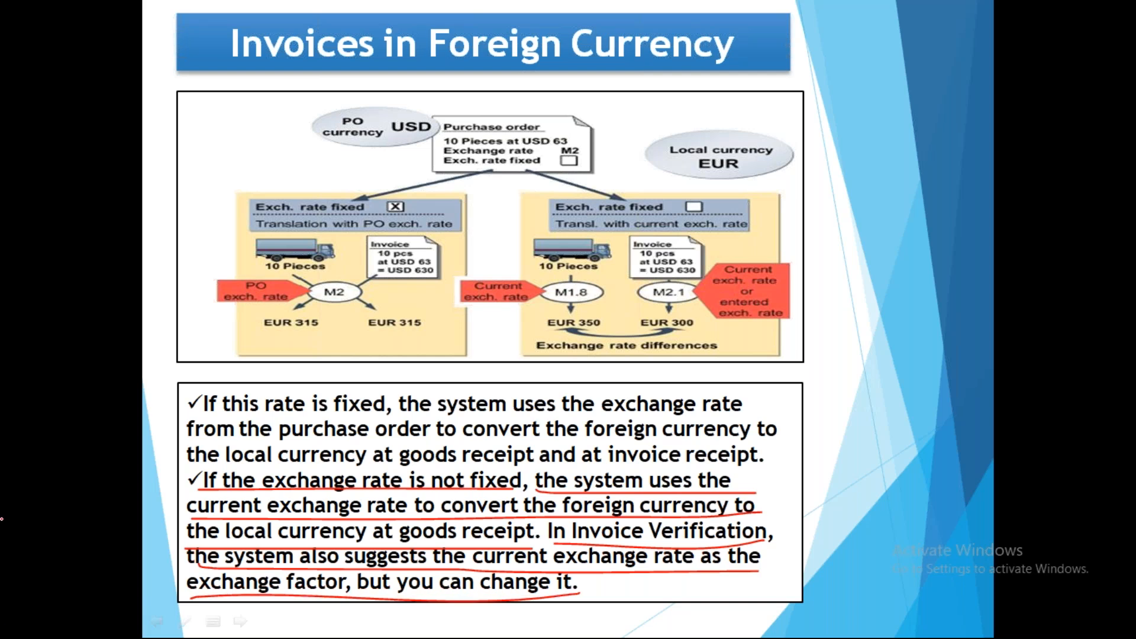
{"action": "key", "text": "e"}
{"action": "key", "text": "Escape"}
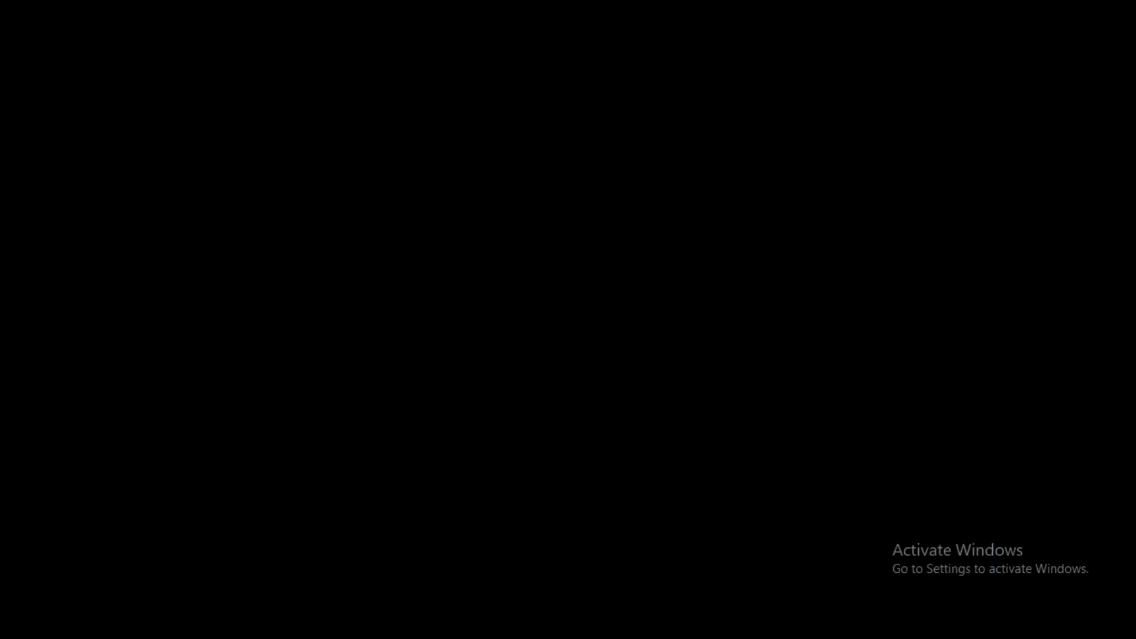
Step: Switch to the Notepad notes and add the line "Creation of PO = 20.08.2018" below the exchange rate maintenance options
{"action": "key", "text": "alt+Tab"}
{"action": "key", "text": "Return"}
{"action": "key", "text": "Return"}
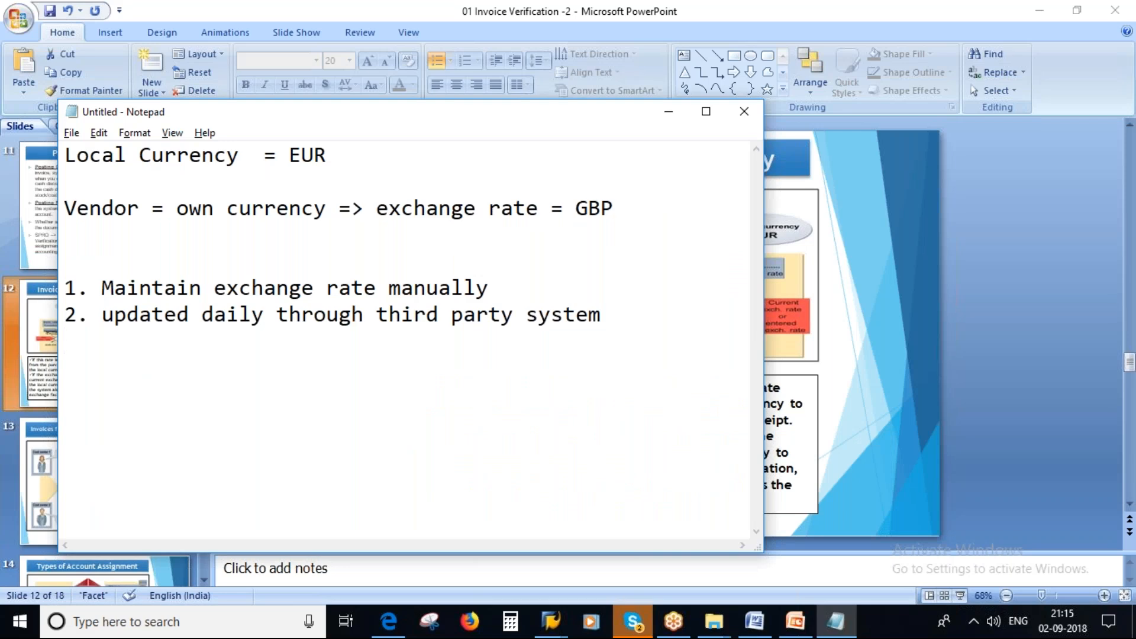
{"action": "type", "text": "Creat"}
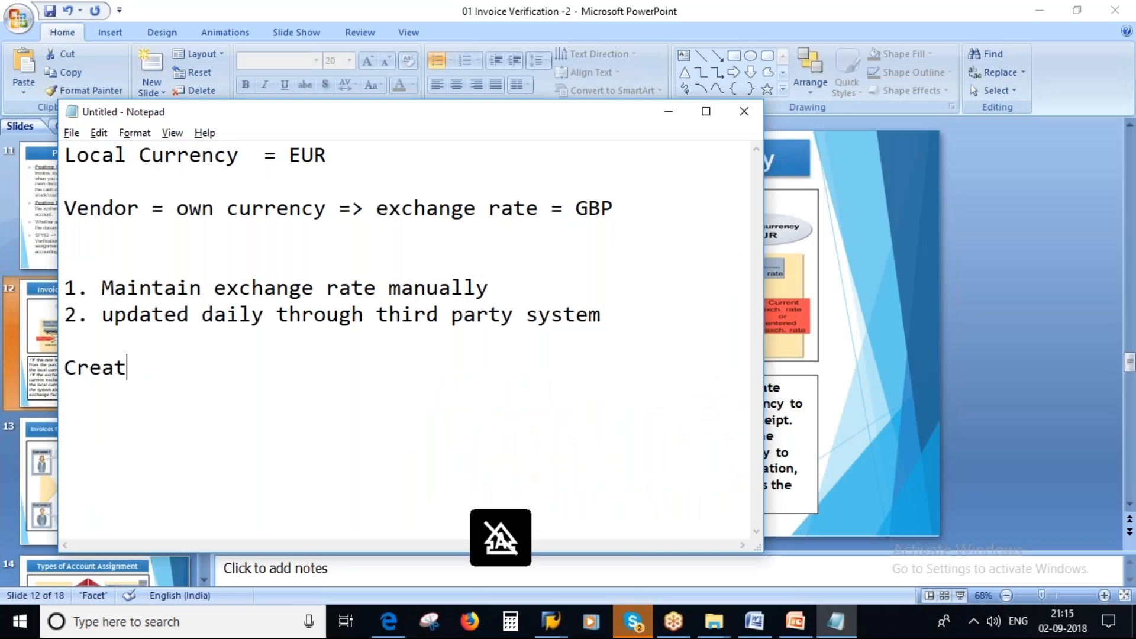
{"action": "type", "text": "ion of P"}
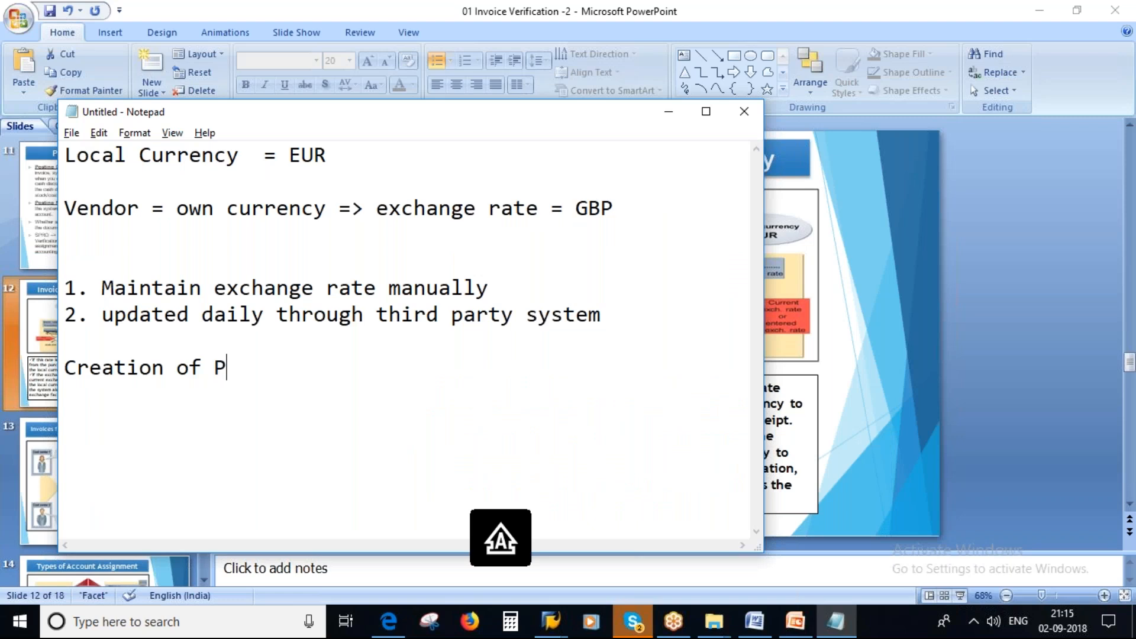
{"action": "type", "text": "O ="}
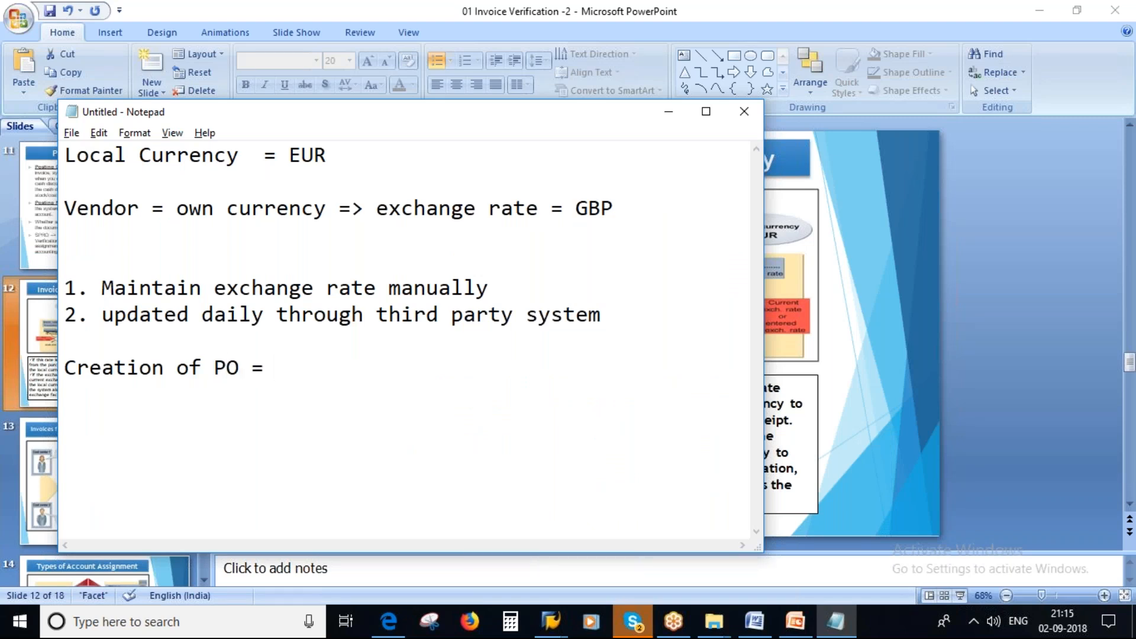
{"action": "type", "text": " 20.08.2018"}
{"action": "key", "text": "Return"}
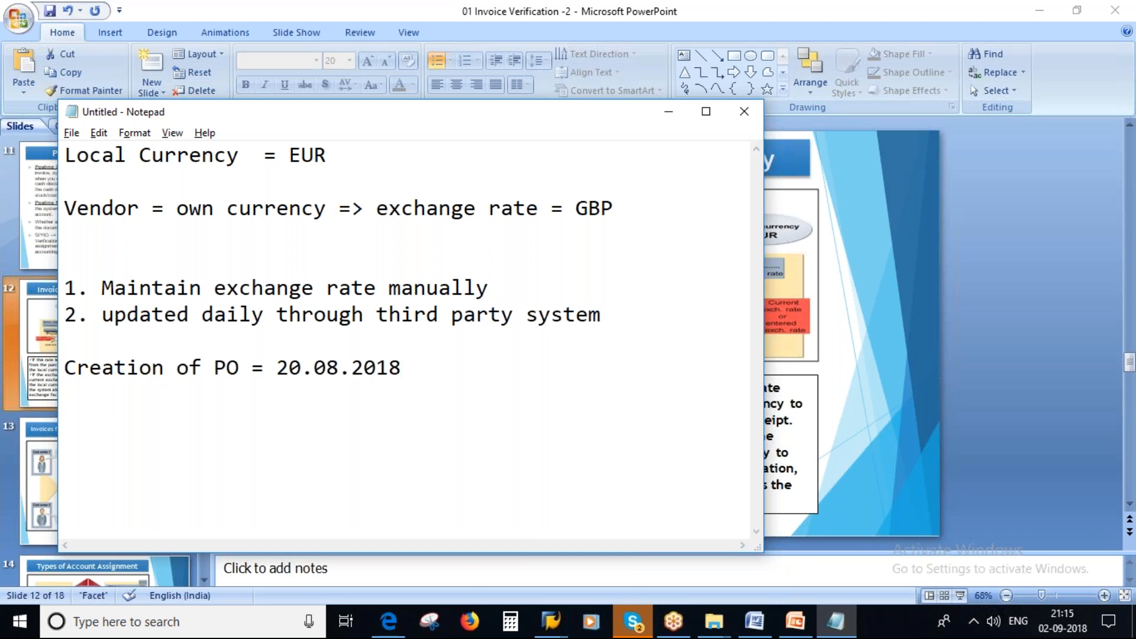
Step: Check the exchange rate in the purchase order and append "= /0.72050" to the PO creation line in Notepad
{"action": "left_click", "coordinate": [445, 377]}
{"action": "type", "text": "="}
{"action": "left_click", "coordinate": [550, 624]}
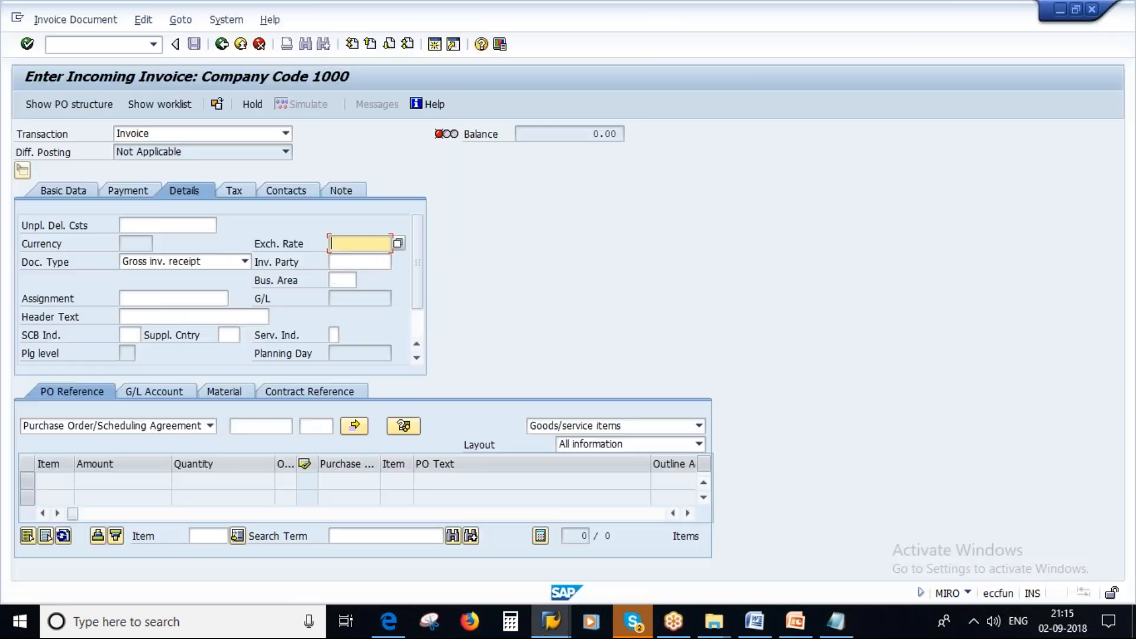
{"action": "left_click", "coordinate": [551, 621]}
{"action": "left_click", "coordinate": [679, 543]}
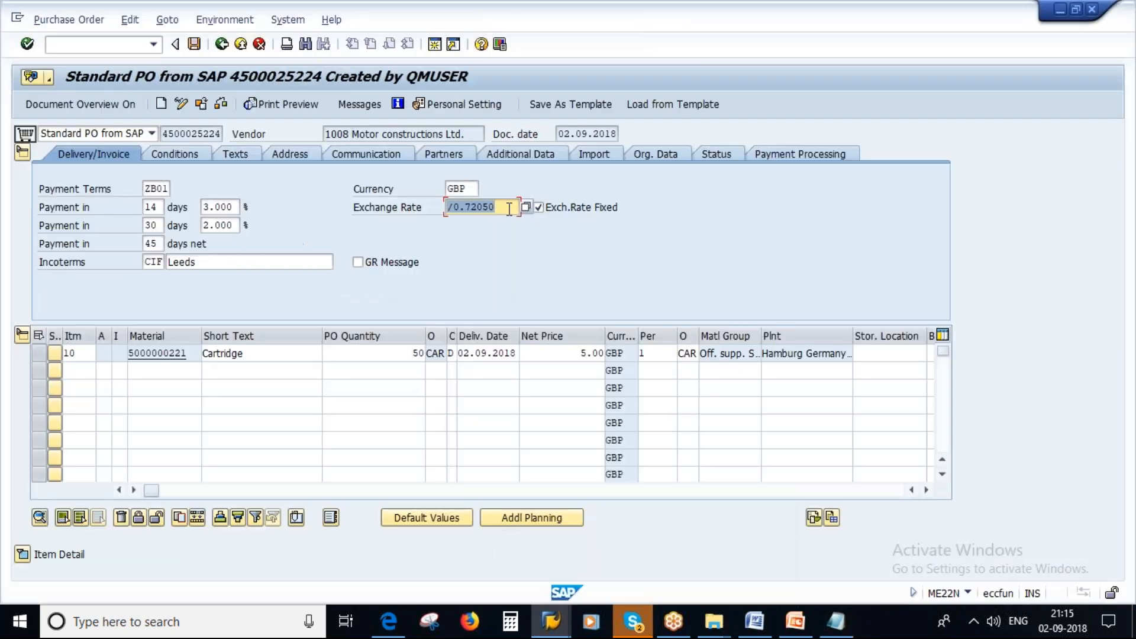
{"action": "left_click", "coordinate": [353, 312]}
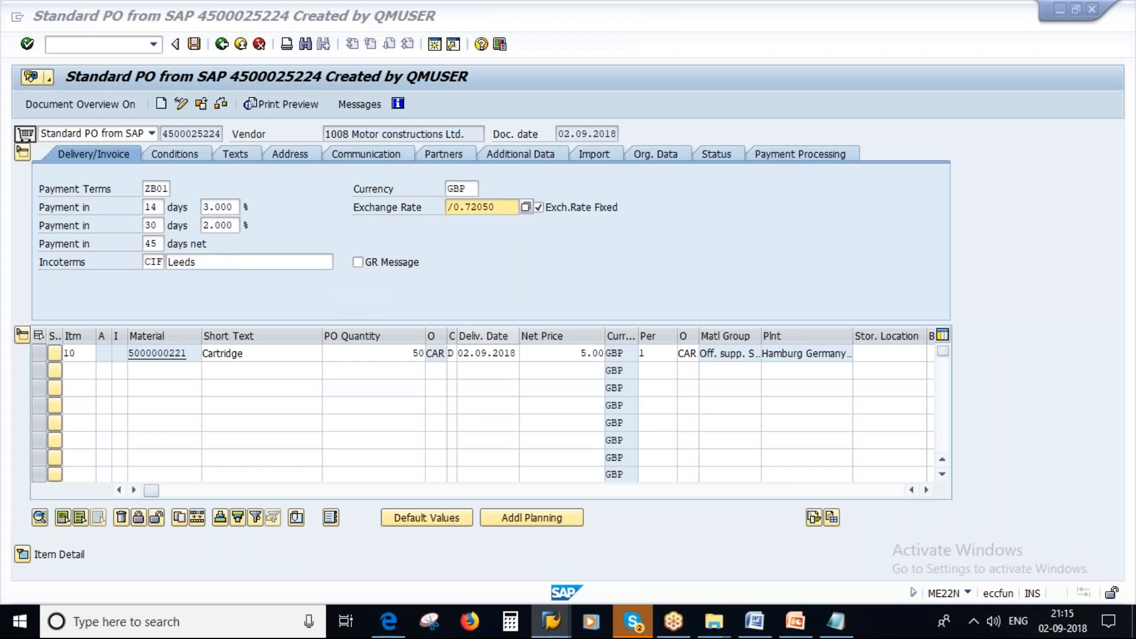
{"action": "key", "text": "alt+Tab"}
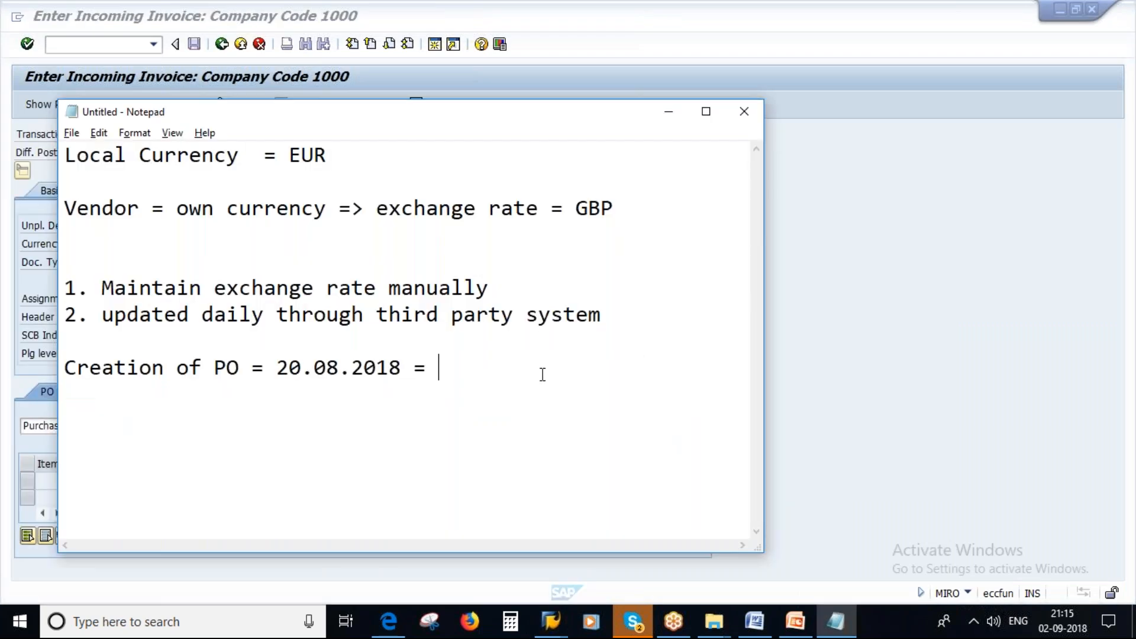
{"action": "key", "text": "ctrl+v"}
{"action": "key", "text": "Return"}
{"action": "key", "text": "Return"}
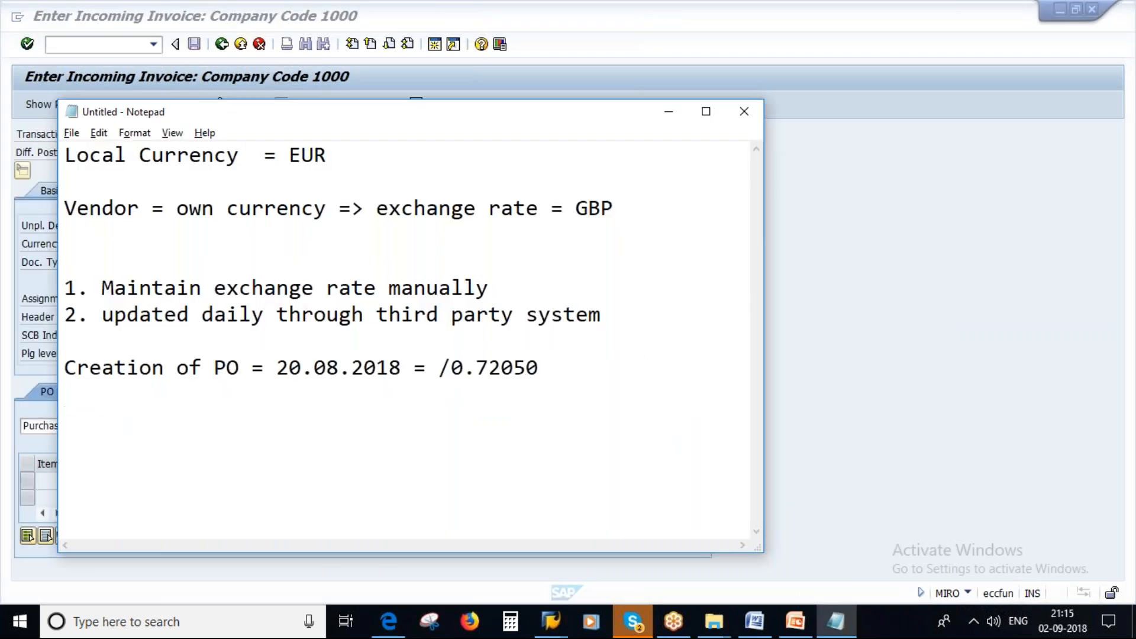
Step: Add the line "Invoice entry = 02.09.2018 =" below the PO creation line in the notes
{"action": "type", "text": "Invoic"}
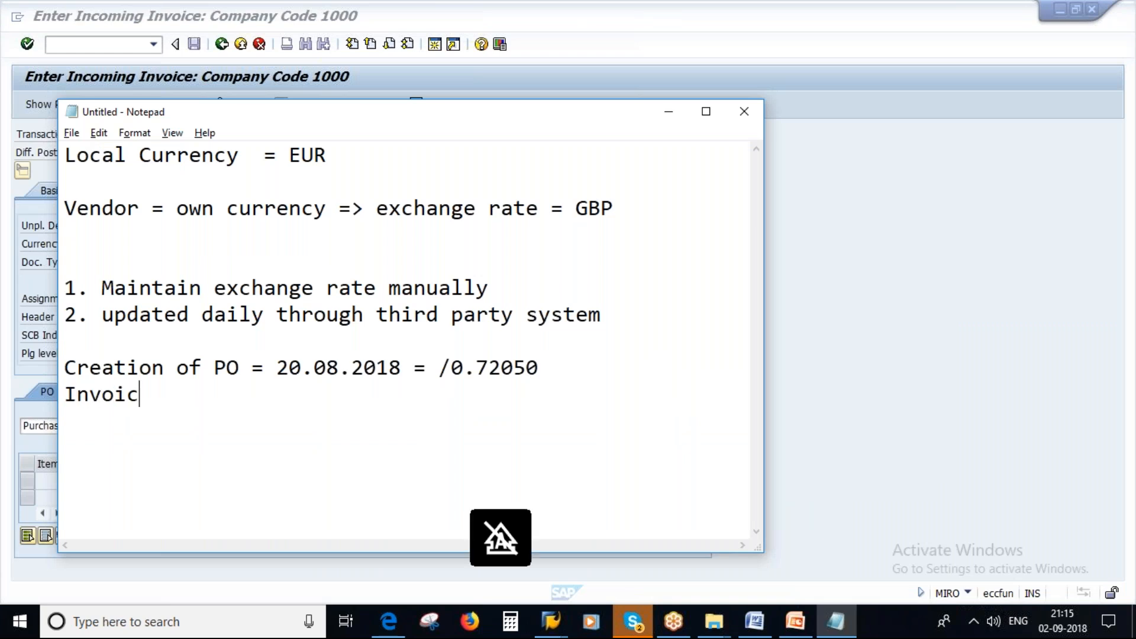
{"action": "type", "text": "e entry ="}
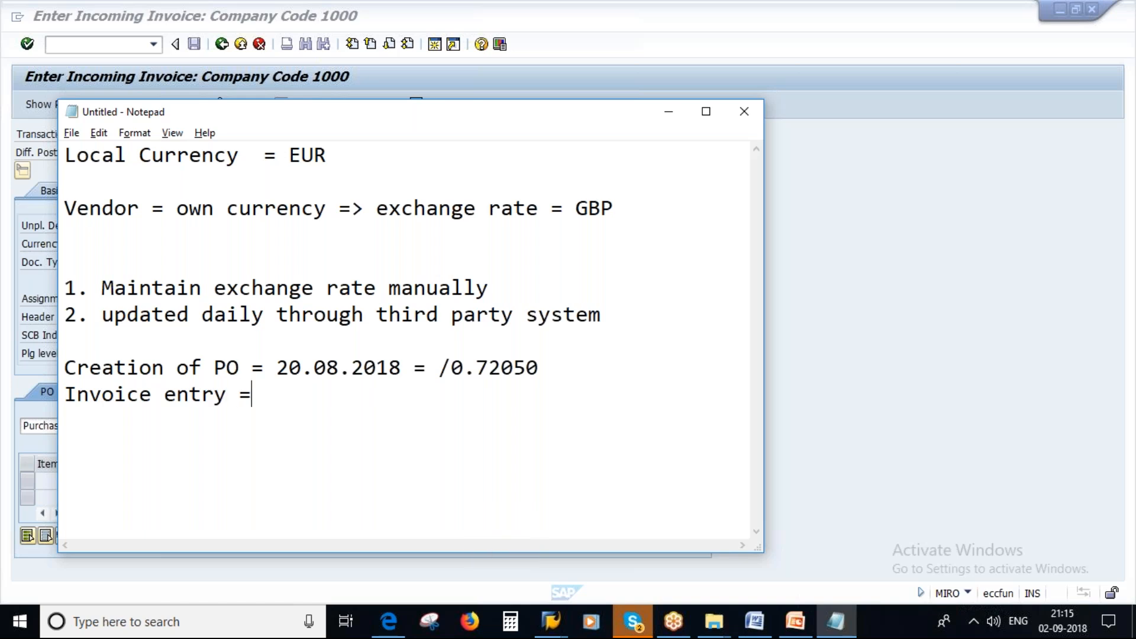
{"action": "type", "text": " 02.09.2018"}
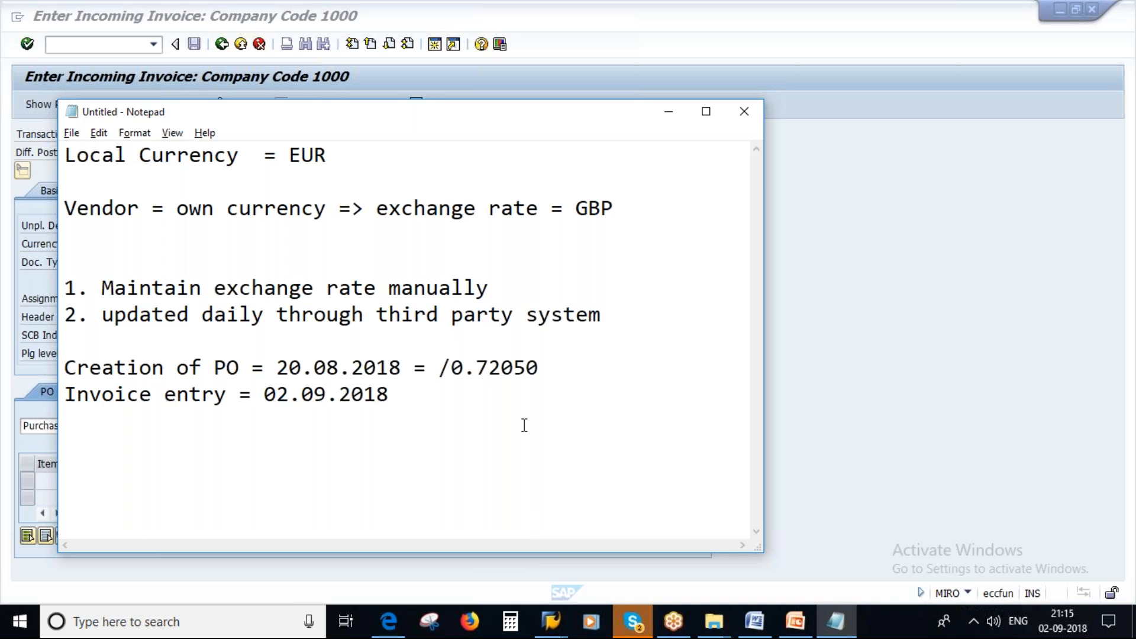
{"action": "double_click", "coordinate": [442, 368]}
{"action": "left_click", "coordinate": [411, 400]}
{"action": "type", "text": "="}
Step: Complete the invoice entry line with the rate 0.650 and highlight the PO creation rate for comparison
{"action": "left_click_drag", "start_coordinate": [438, 367], "coordinate": [538, 367]}
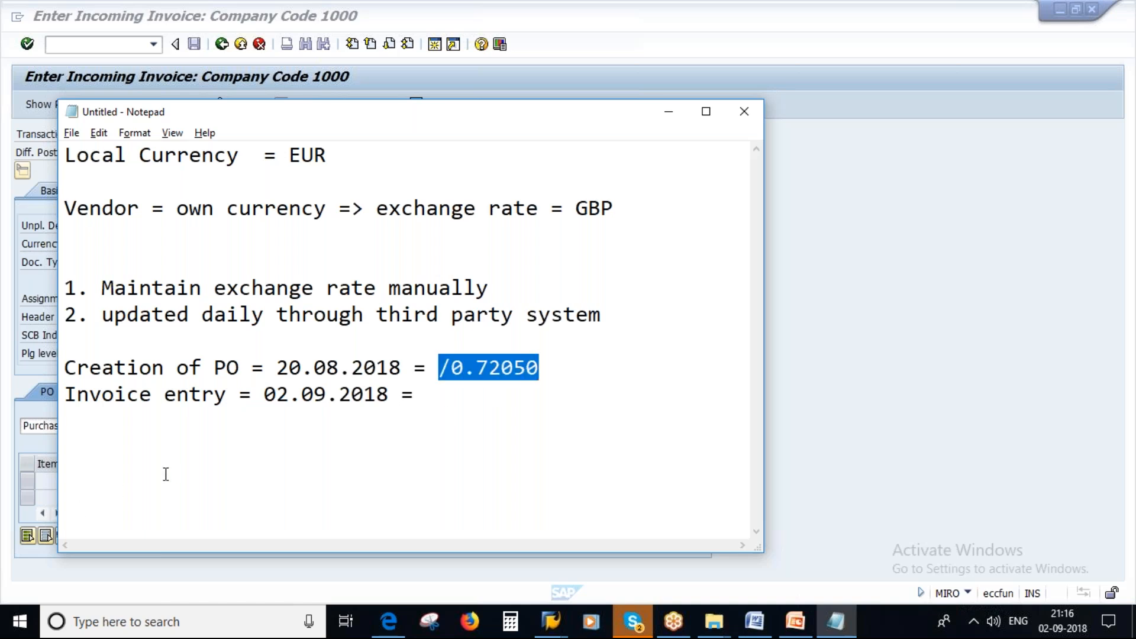
{"action": "left_click", "coordinate": [427, 394]}
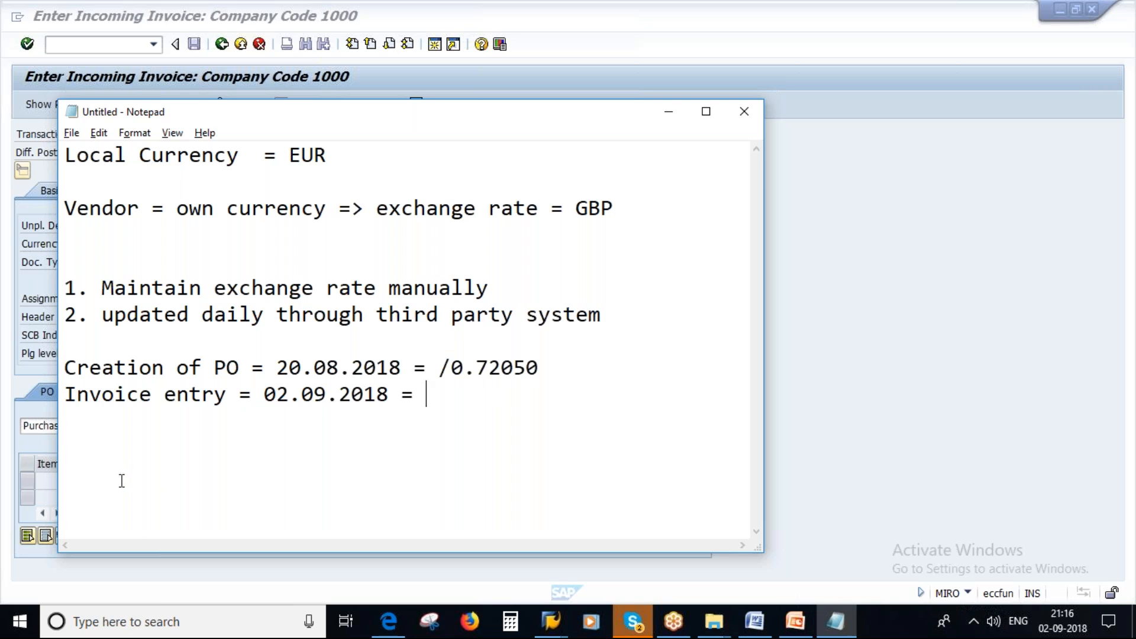
{"action": "type", "text": "0.650"}
{"action": "left_click_drag", "start_coordinate": [426, 394], "coordinate": [490, 394]}
{"action": "left_click", "coordinate": [513, 368]}
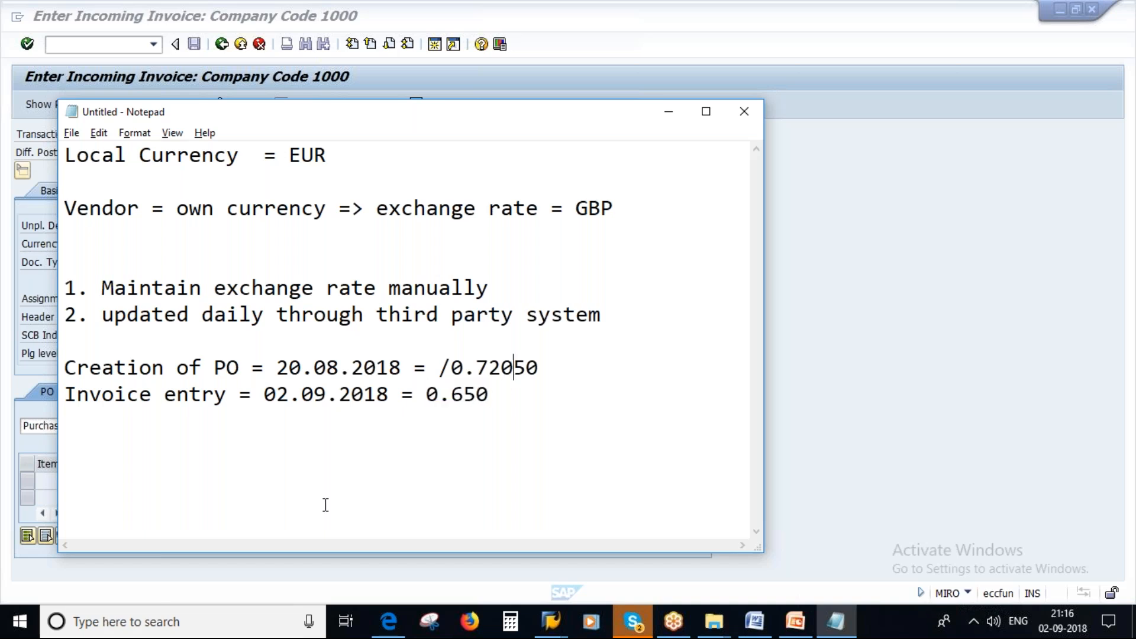
{"action": "double_click", "coordinate": [540, 367]}
{"action": "left_click_drag", "start_coordinate": [448, 365], "coordinate": [417, 366]}
Step: Present the Invoices in Foreign Currency slide in PowerPoint, mark the non-fixed rate and invoice verification rules in red, erase the markings, and end the show
{"action": "left_click", "coordinate": [789, 627]}
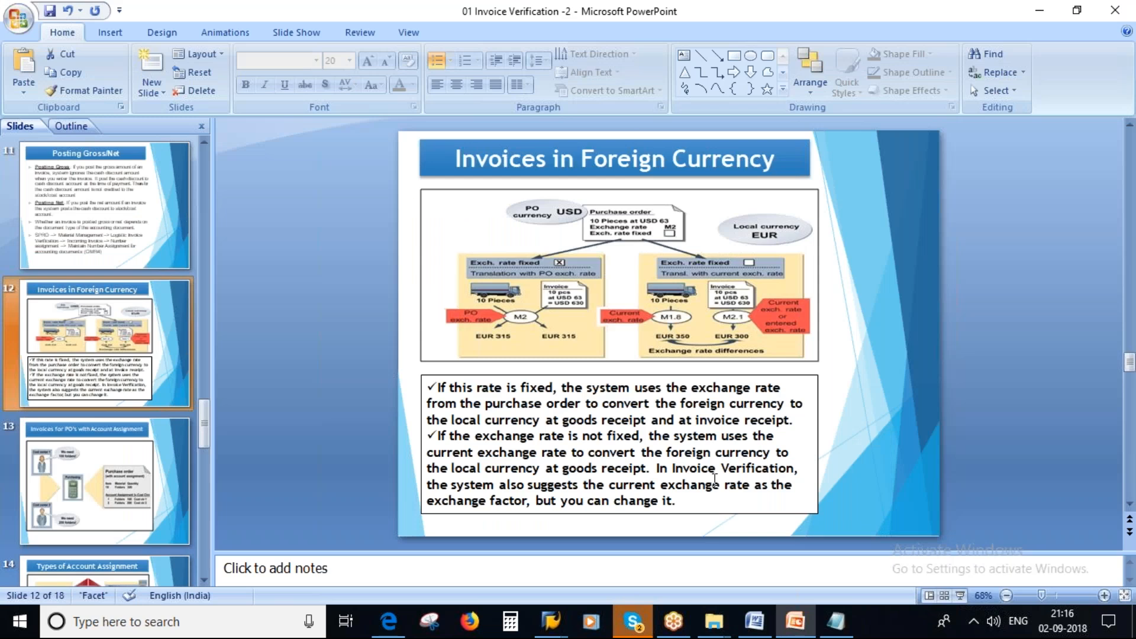
{"action": "left_click", "coordinate": [959, 595]}
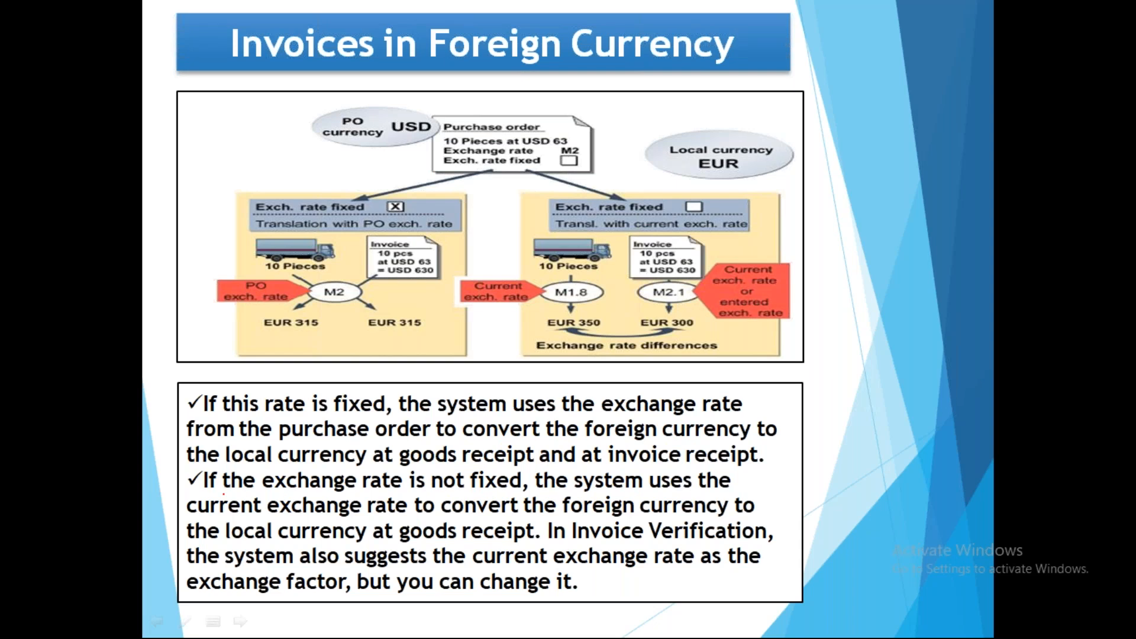
{"action": "left_click_drag", "start_coordinate": [208, 490], "coordinate": [525, 491]}
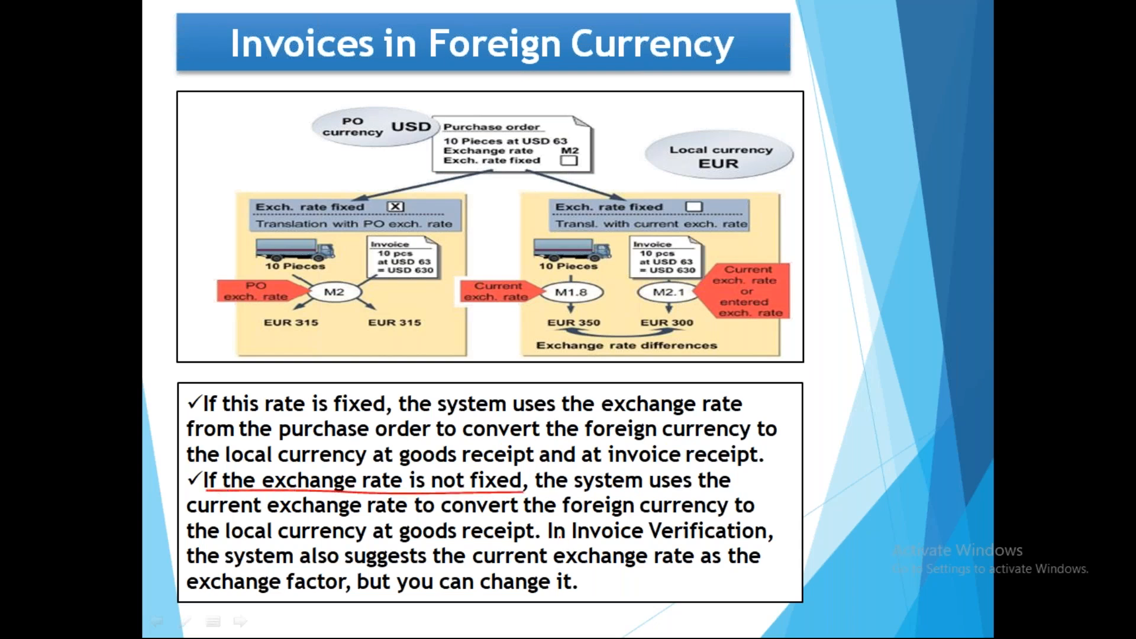
{"action": "left_click_drag", "start_coordinate": [549, 543], "coordinate": [765, 541]}
{"action": "mouse_move", "coordinate": [183, 566]}
{"action": "left_mouse_down"}
{"action": "mouse_move", "coordinate": [696, 569]}
{"action": "mouse_move", "coordinate": [646, 545]}
{"action": "mouse_move", "coordinate": [497, 543]}
{"action": "mouse_move", "coordinate": [473, 566]}
{"action": "mouse_move", "coordinate": [641, 574]}
{"action": "mouse_move", "coordinate": [696, 559]}
{"action": "mouse_move", "coordinate": [681, 549]}
{"action": "left_mouse_up"}
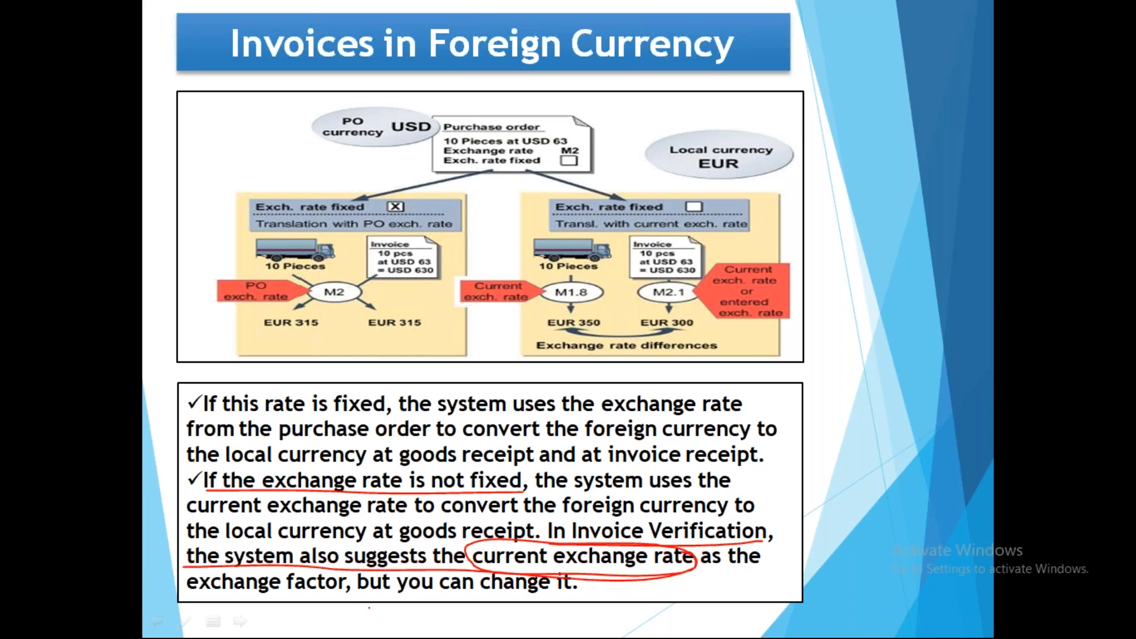
{"action": "left_click_drag", "start_coordinate": [186, 591], "coordinate": [584, 594]}
{"action": "key", "text": "e"}
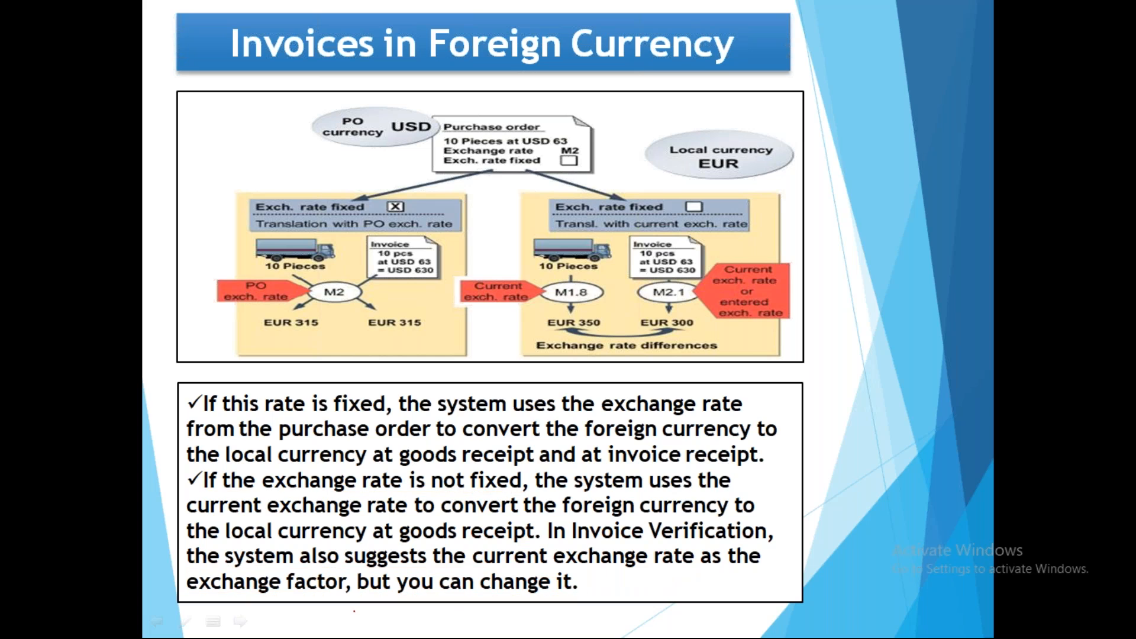
{"action": "key", "text": "Escape"}
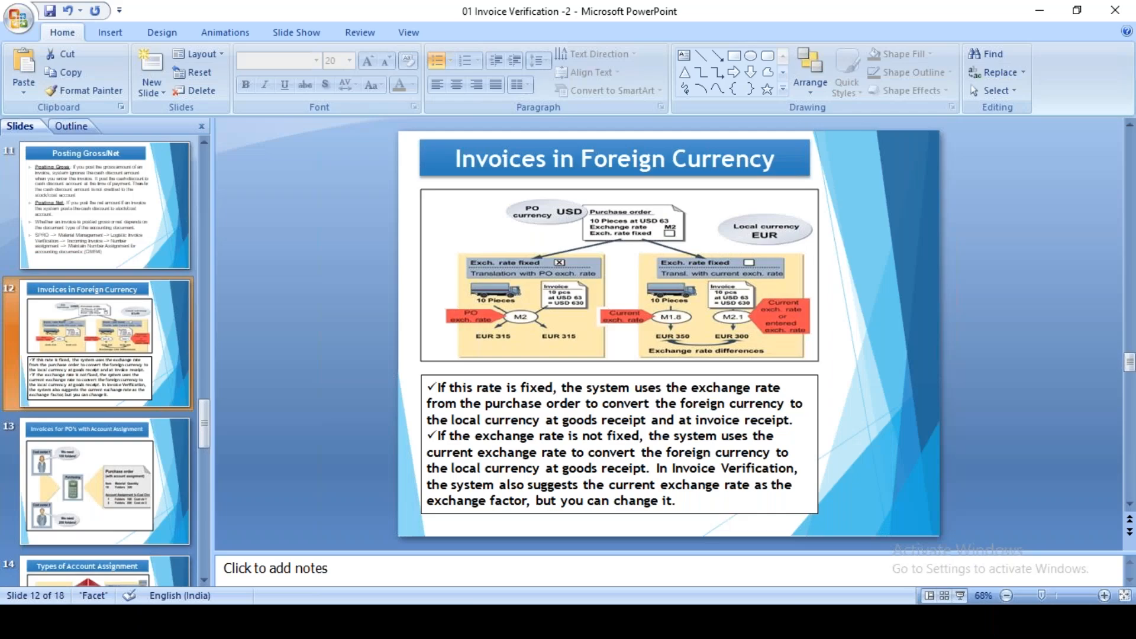
Step: Switch to the incoming invoice in SAP and set its exchange rate to 1.66000 in the details
{"action": "mouse_move", "coordinate": [551, 621]}
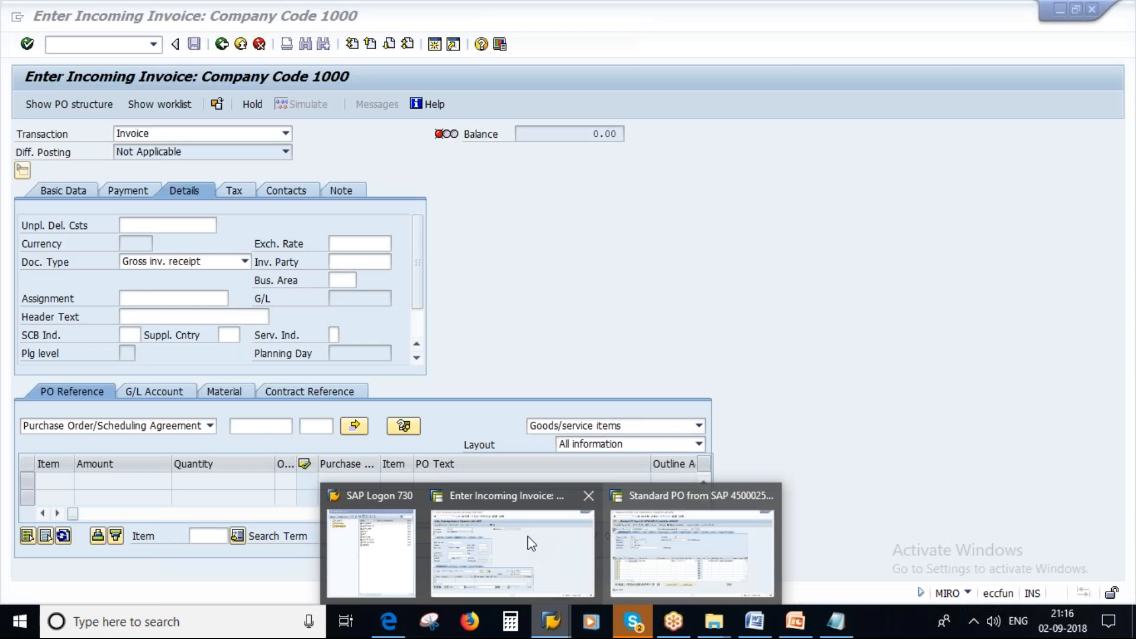
{"action": "left_click", "coordinate": [531, 542]}
{"action": "left_click", "coordinate": [357, 244]}
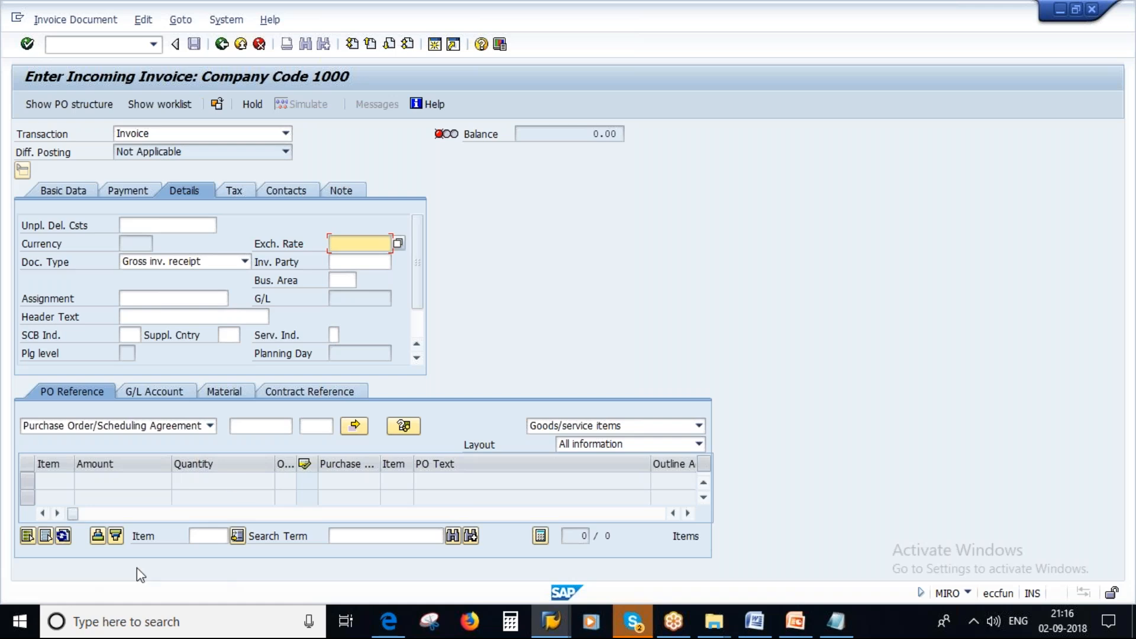
{"action": "left_click", "coordinate": [356, 262]}
{"action": "key", "text": "Return"}
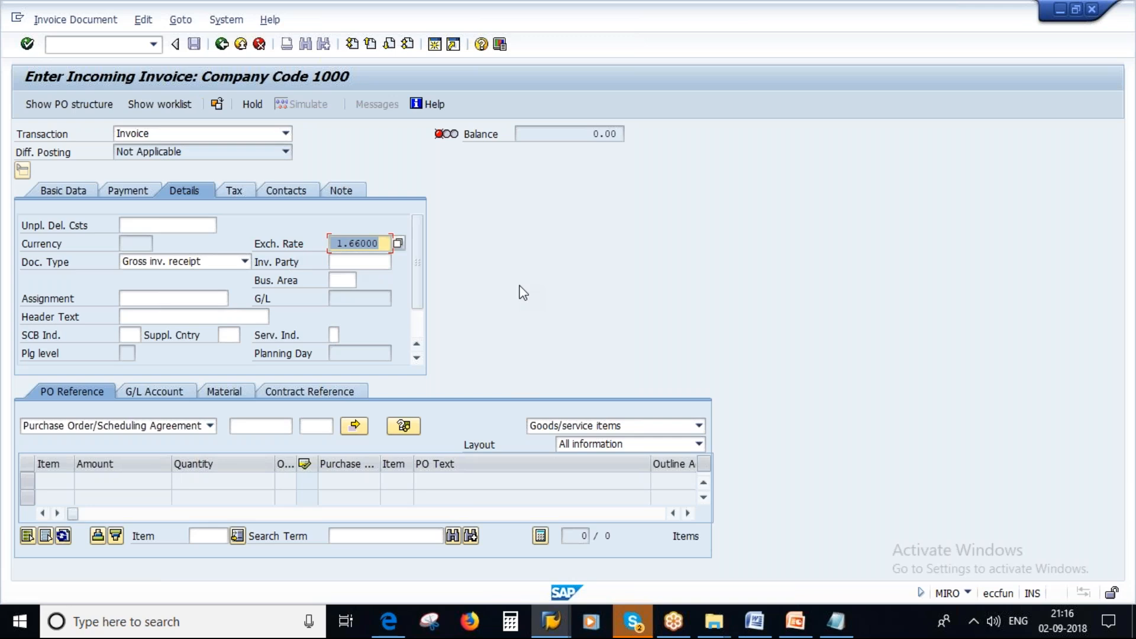
Step: Try to load the GBP purchase order for the cartridges into the invoice as its PO reference
{"action": "left_click", "coordinate": [63, 190]}
{"action": "left_click", "coordinate": [264, 425]}
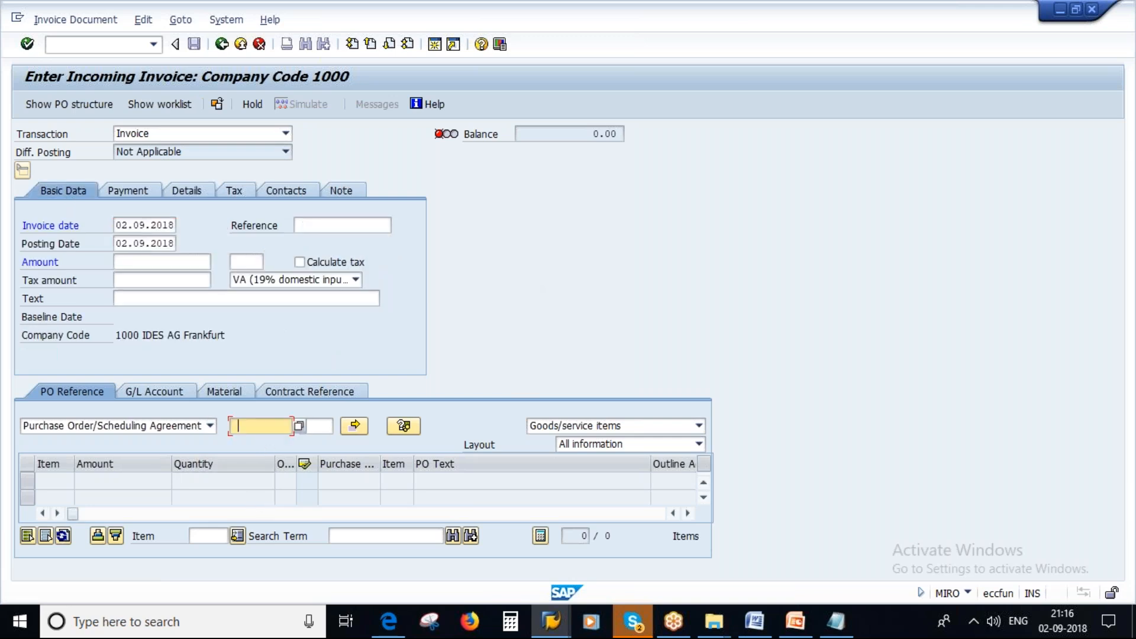
{"action": "left_click", "coordinate": [289, 473]}
{"action": "key", "text": "Return"}
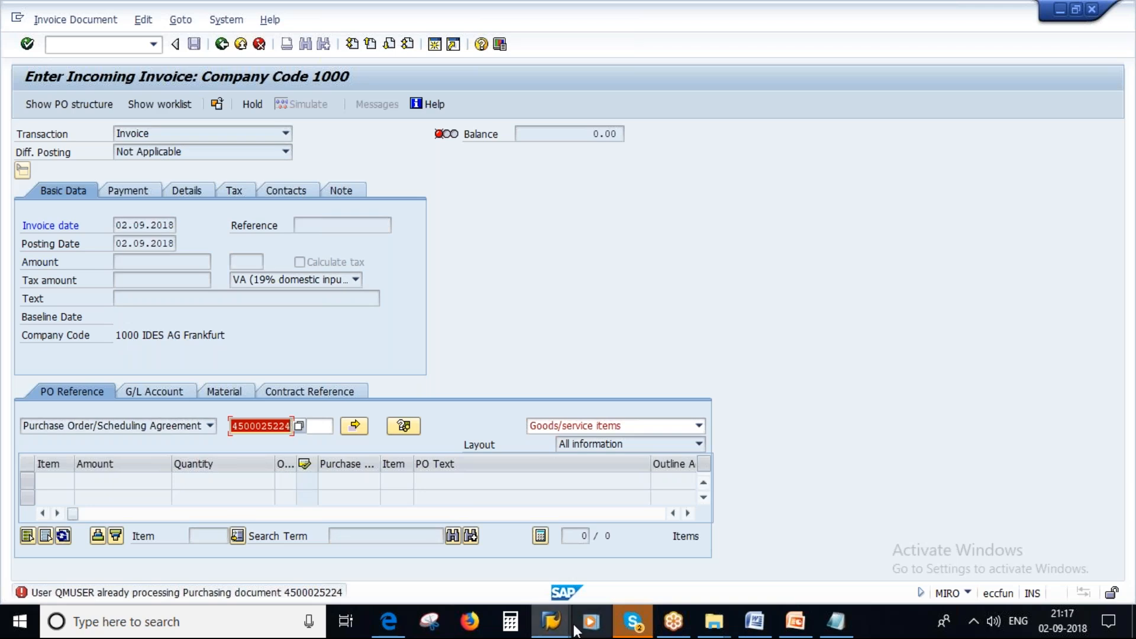
Step: Switch to the open purchase order session and save the order with the fixed exchange rate
{"action": "left_click", "coordinate": [553, 626]}
{"action": "mouse_move", "coordinate": [556, 630]}
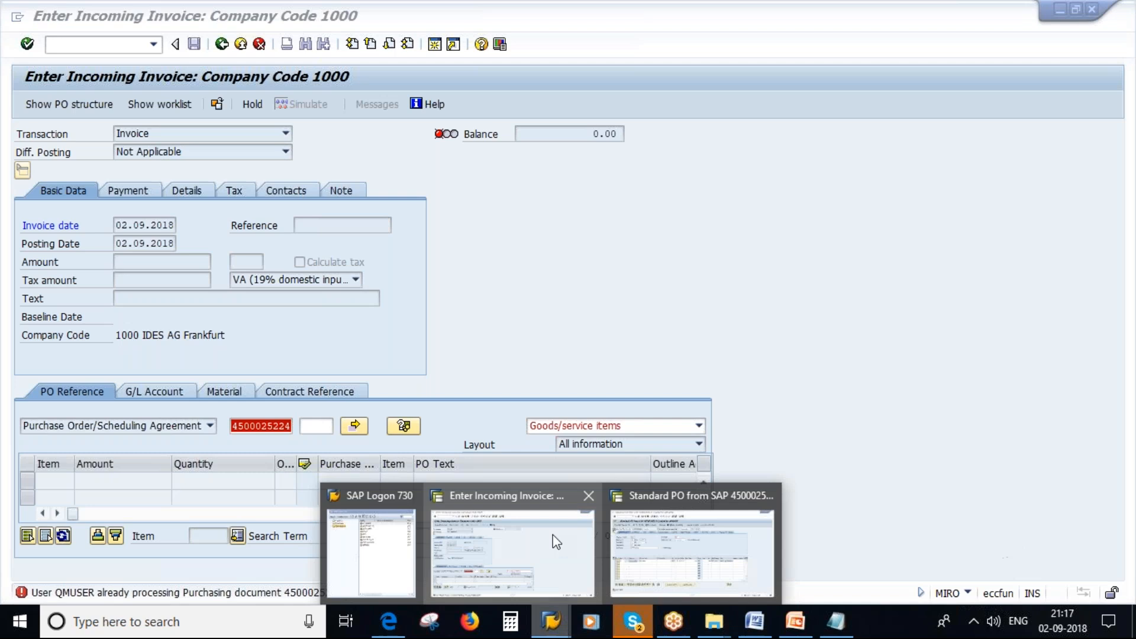
{"action": "left_click", "coordinate": [693, 553]}
{"action": "left_click", "coordinate": [195, 44]}
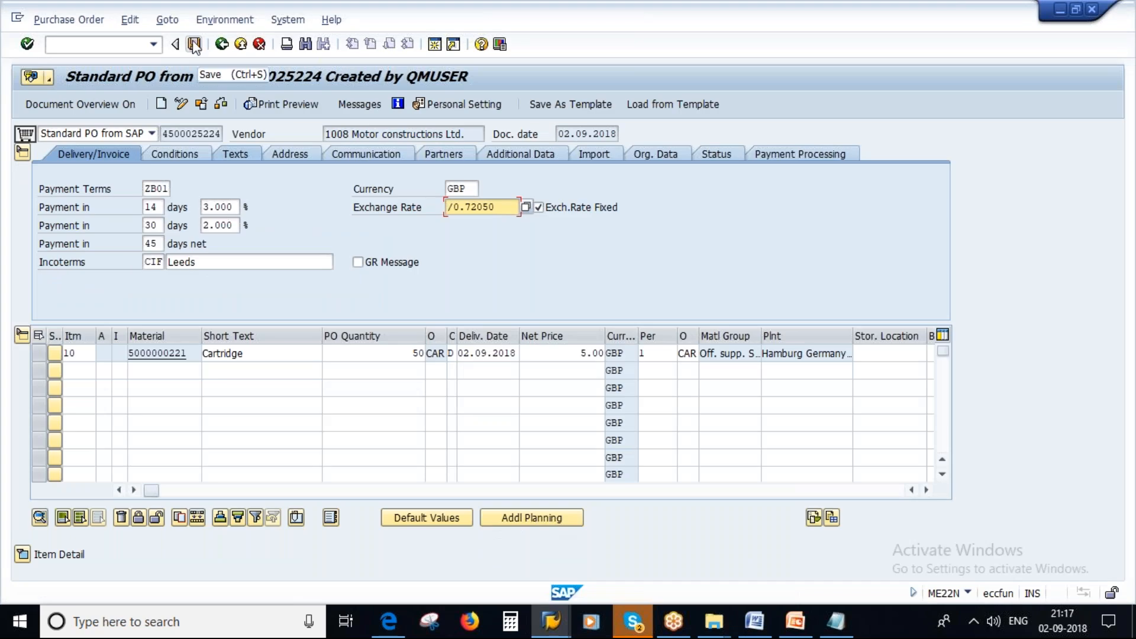
{"action": "left_click", "coordinate": [296, 324]}
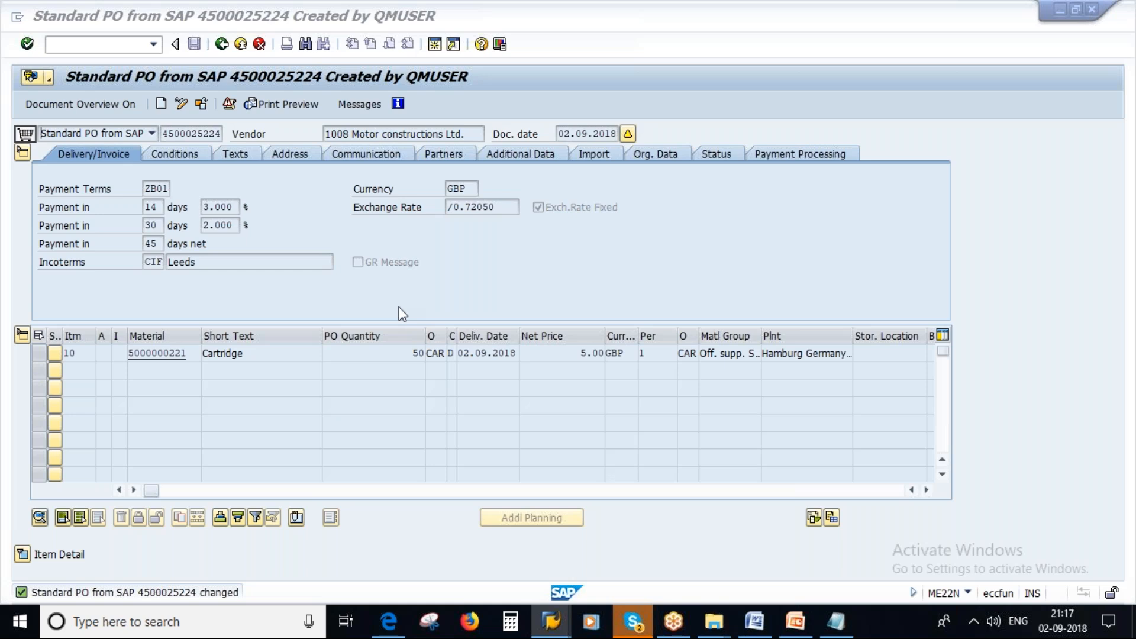
Step: Load the purchase order into the incoming invoice, accept the copied exchange rate, and check the rate in the invoice details
{"action": "key", "text": "Return"}
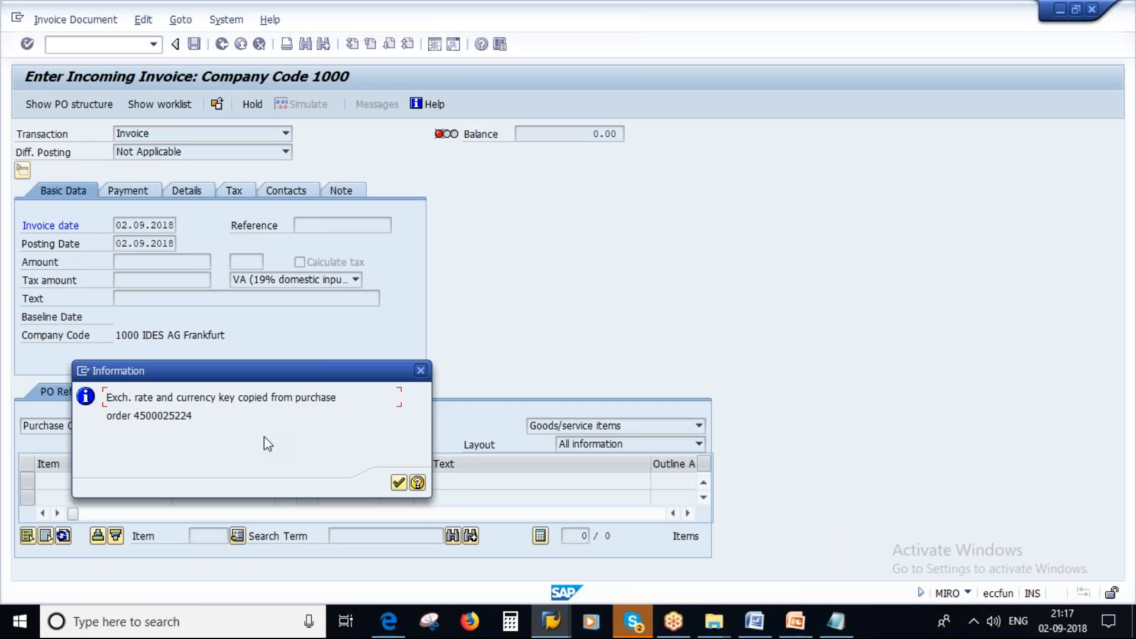
{"action": "left_click", "coordinate": [399, 482]}
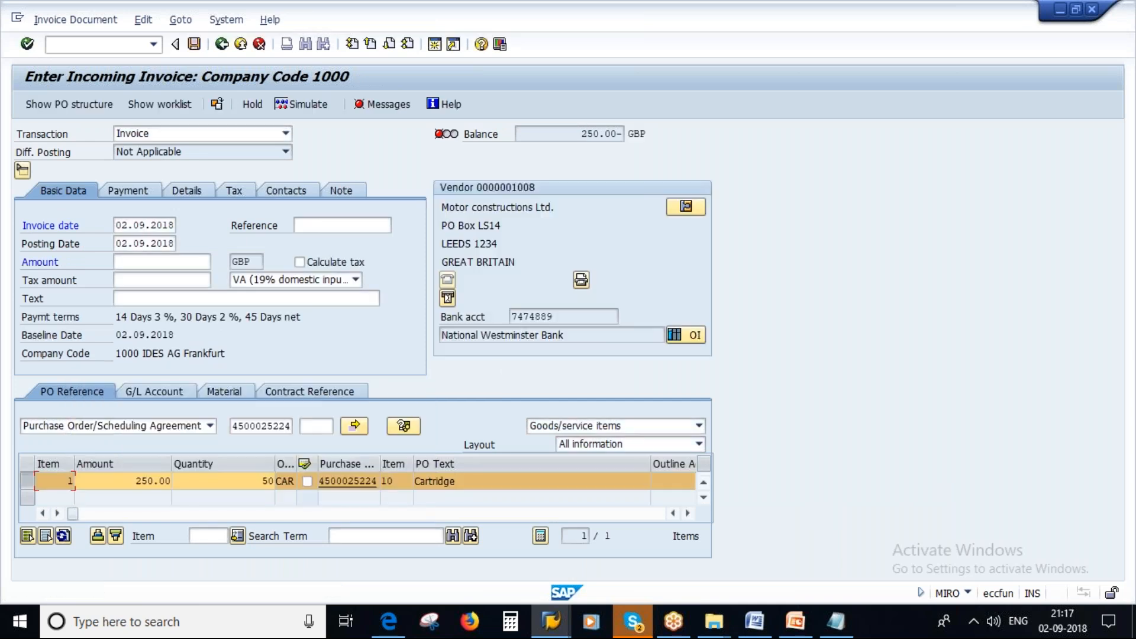
{"action": "left_click", "coordinate": [186, 190]}
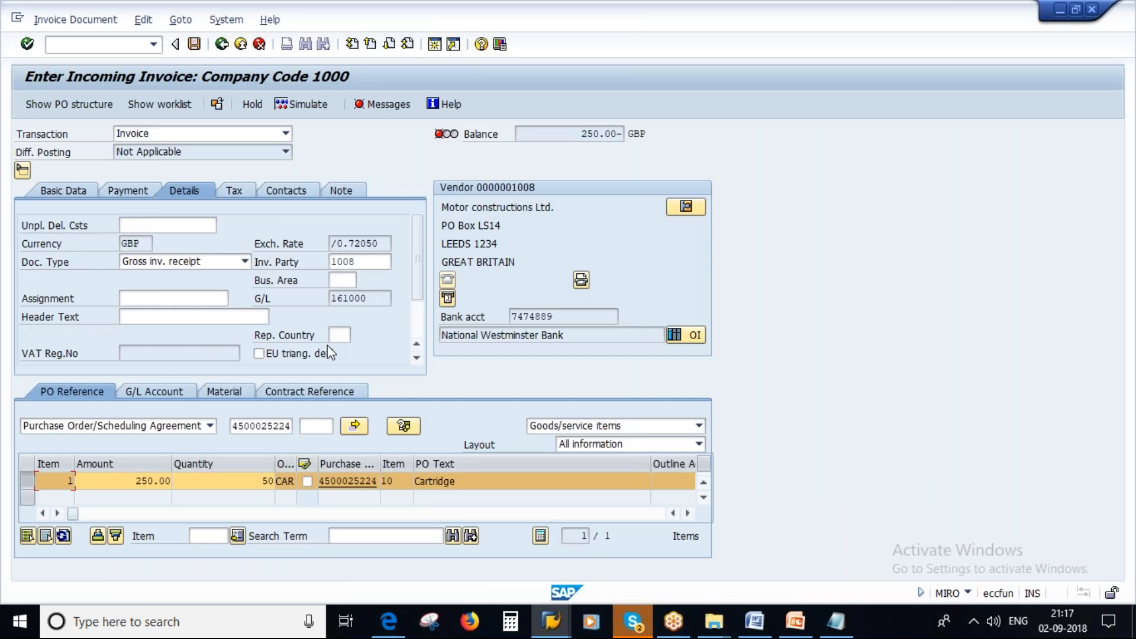
Step: Leave the incoming invoice without posting it and restart invoice entry with transaction MIRO
{"action": "left_click", "coordinate": [221, 45]}
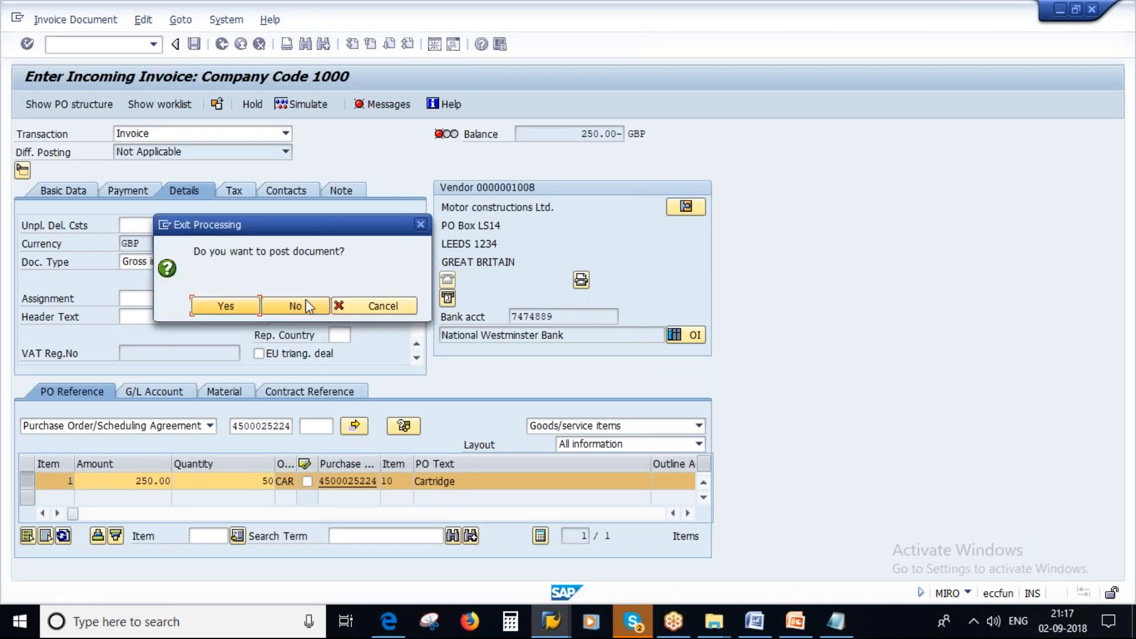
{"action": "left_click", "coordinate": [307, 306]}
{"action": "type", "text": "miro"}
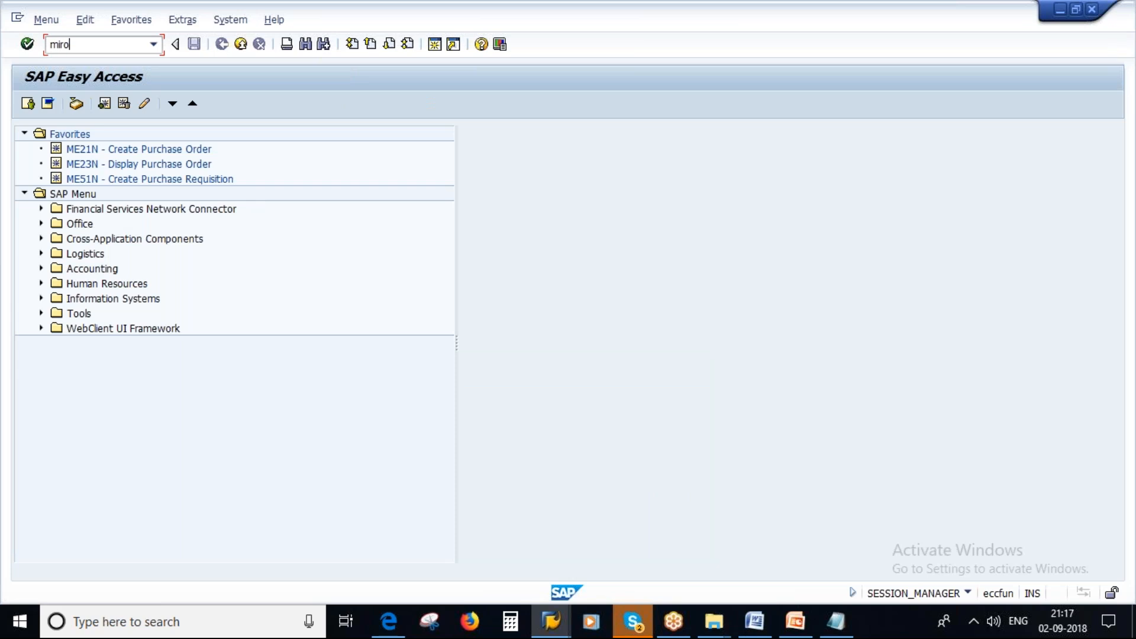
{"action": "key", "text": "Return"}
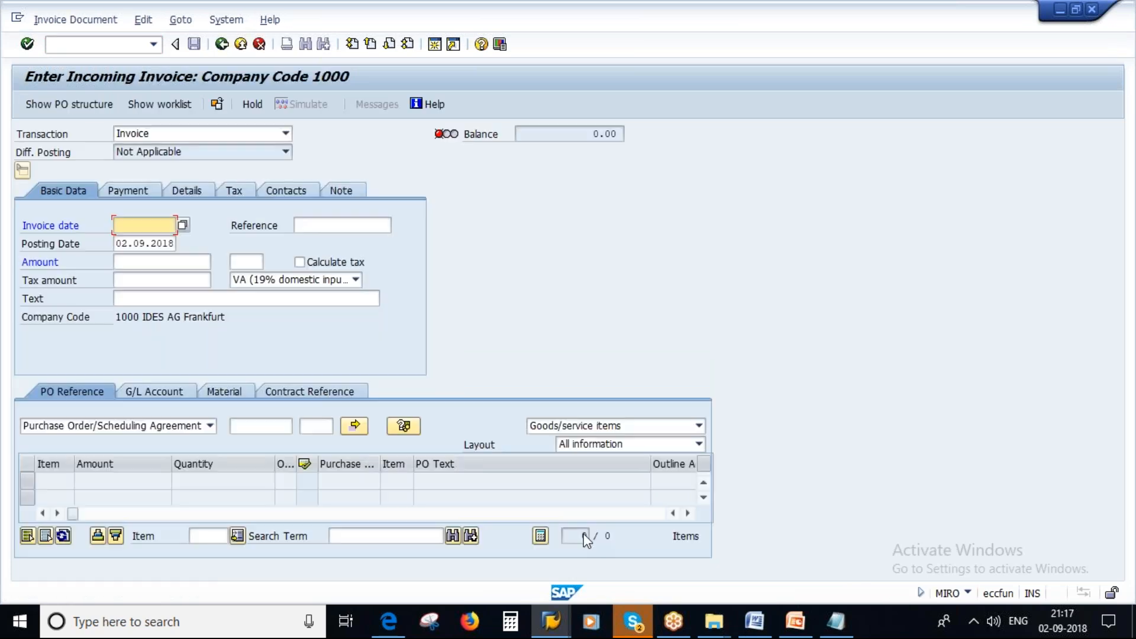
Step: Switch to the purchase order, put it in change mode, remove the Exch.Rate Fixed indicator, and save it
{"action": "left_click", "coordinate": [551, 621]}
{"action": "left_click", "coordinate": [691, 555]}
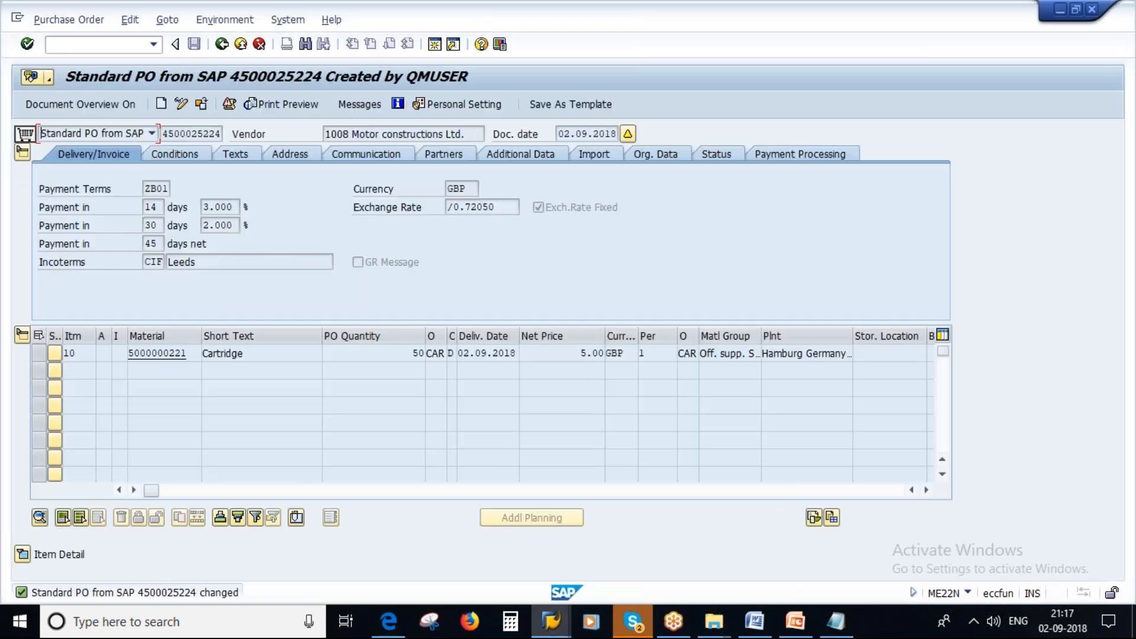
{"action": "left_click", "coordinate": [182, 106]}
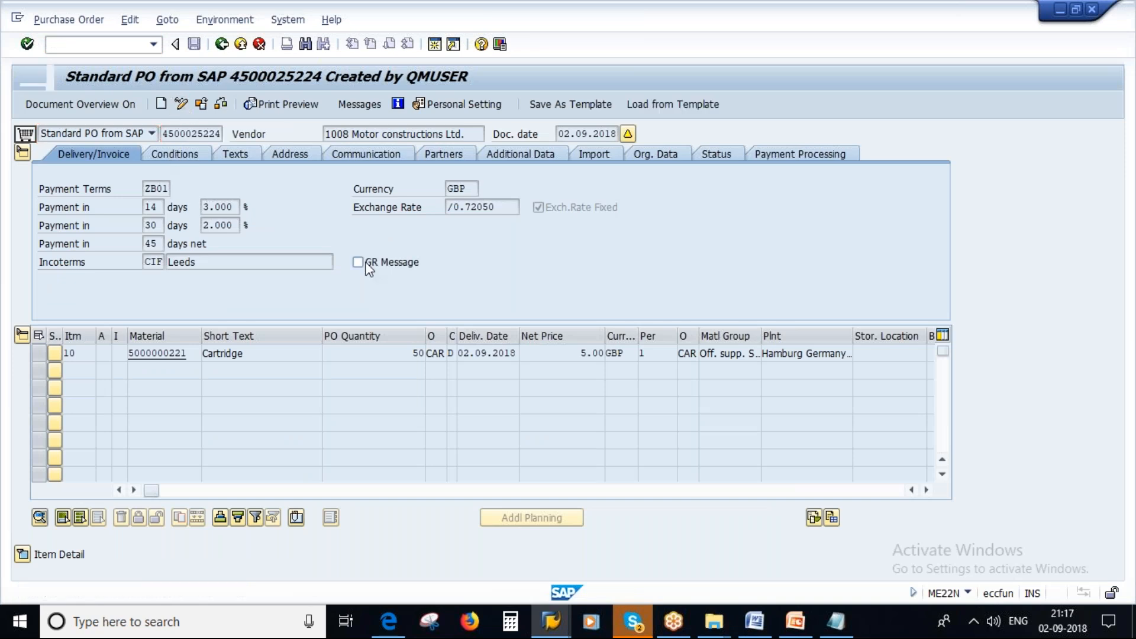
{"action": "left_click", "coordinate": [537, 207]}
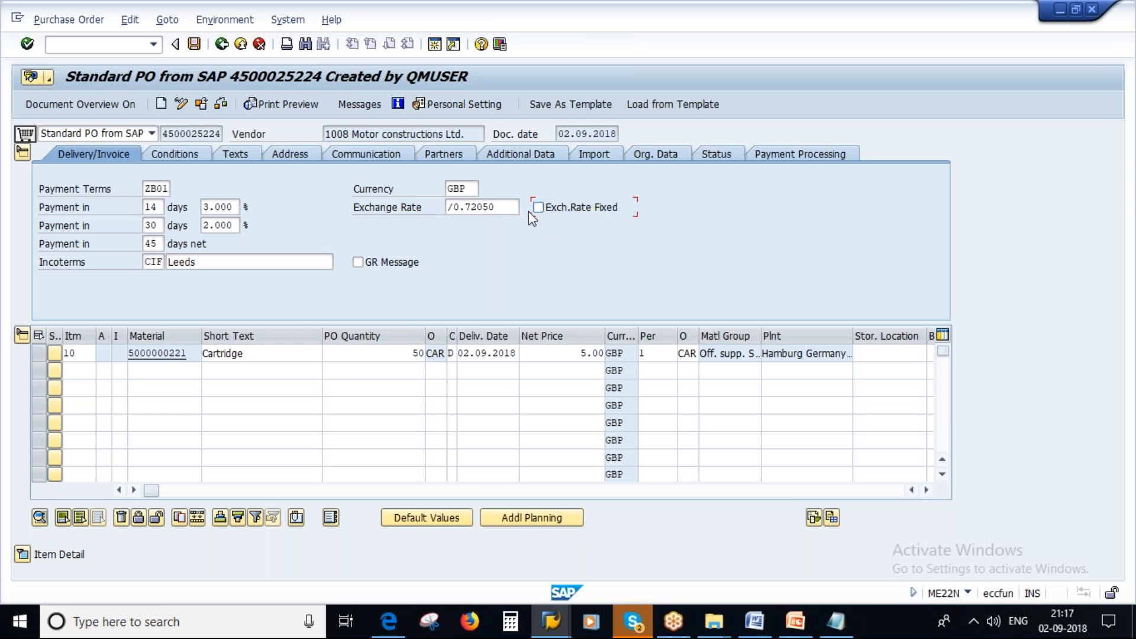
{"action": "left_click_drag", "start_coordinate": [497, 207], "coordinate": [414, 208]}
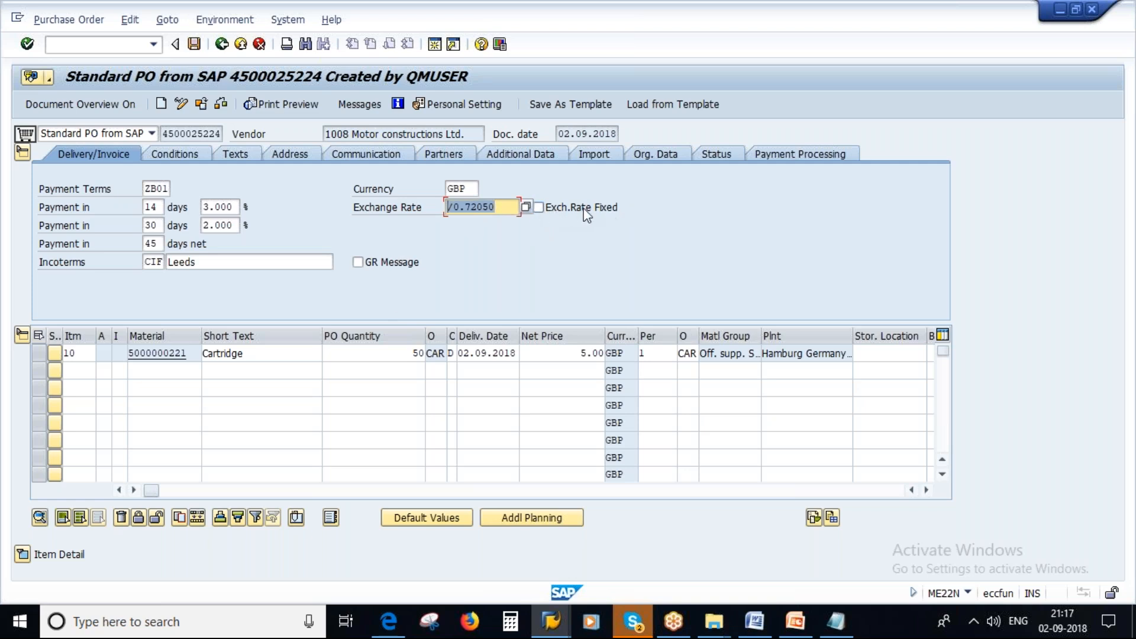
{"action": "left_click", "coordinate": [194, 45]}
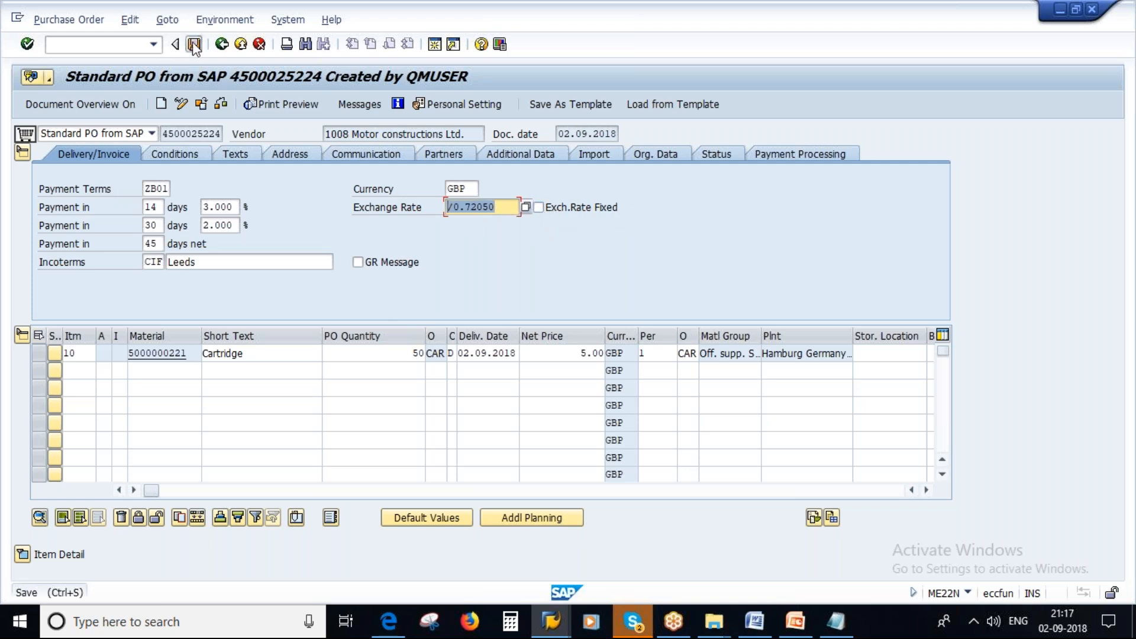
{"action": "left_click", "coordinate": [215, 321]}
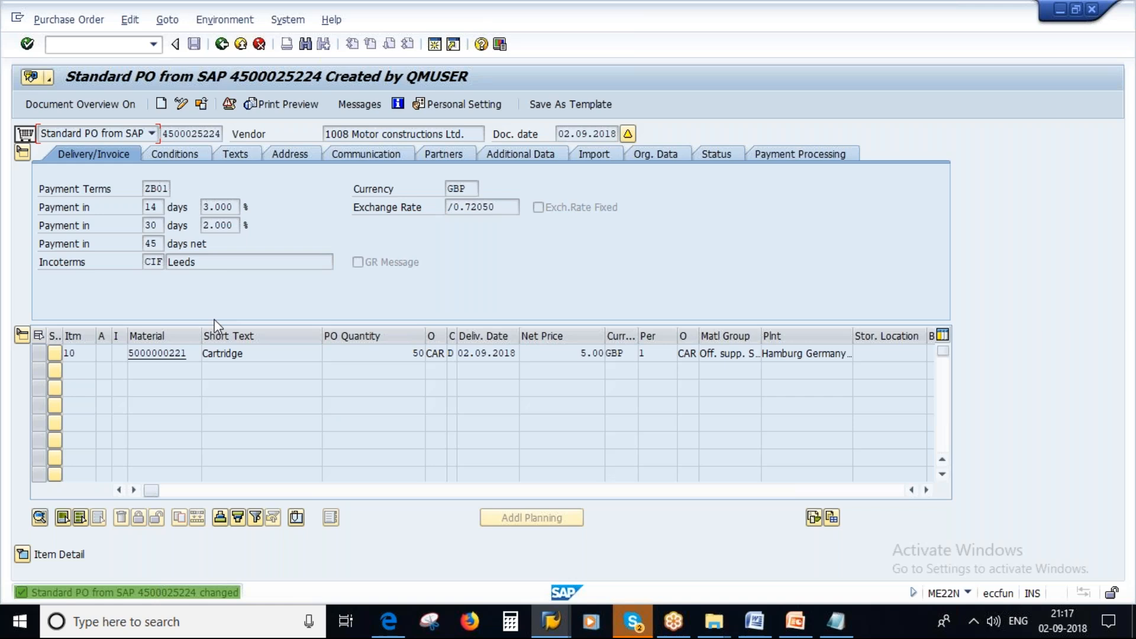
Step: Exit the purchase order and start a new incoming invoice with transaction MIRO
{"action": "left_click", "coordinate": [221, 45]}
{"action": "left_click", "coordinate": [221, 50]}
{"action": "type", "text": "miro"}
{"action": "key", "text": "Return"}
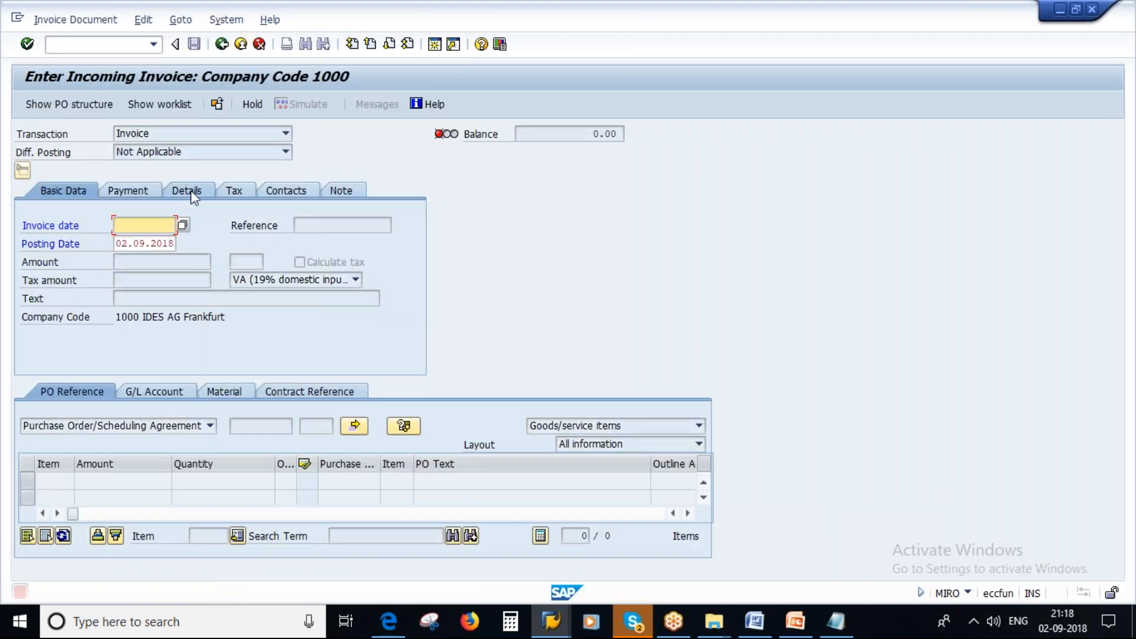
Step: Enter 02.09.2018 as the invoice date and set the exchange rate to 1.66 in the invoice details
{"action": "type", "text": "0"}
{"action": "left_click", "coordinate": [144, 274]}
{"action": "key", "text": "Return"}
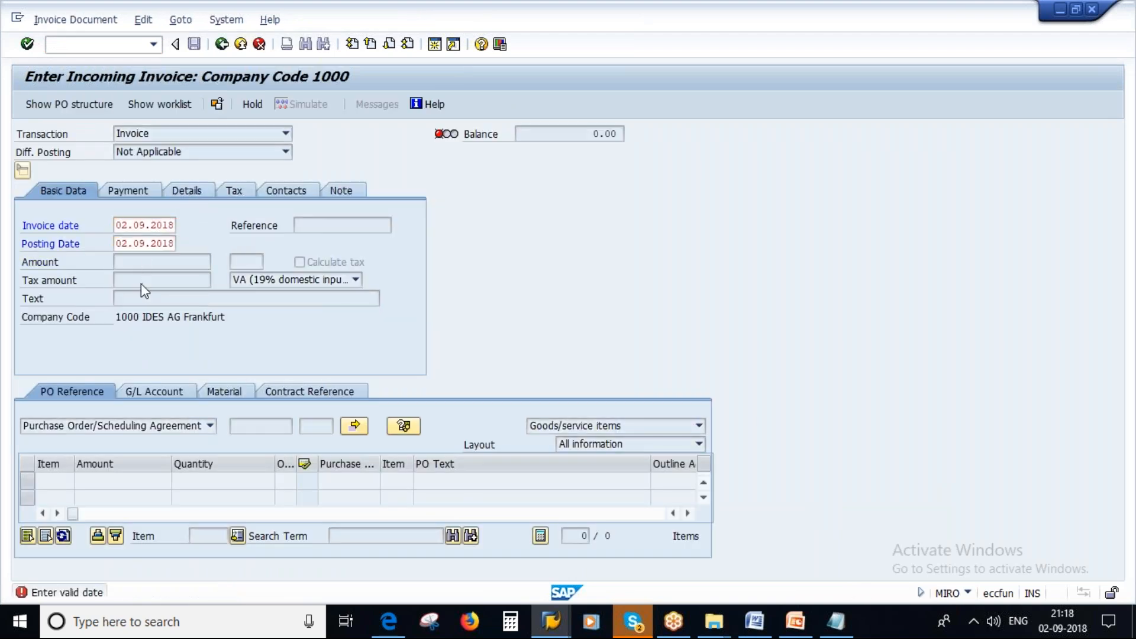
{"action": "key", "text": "Tab"}
{"action": "type", "text": "1.66"}
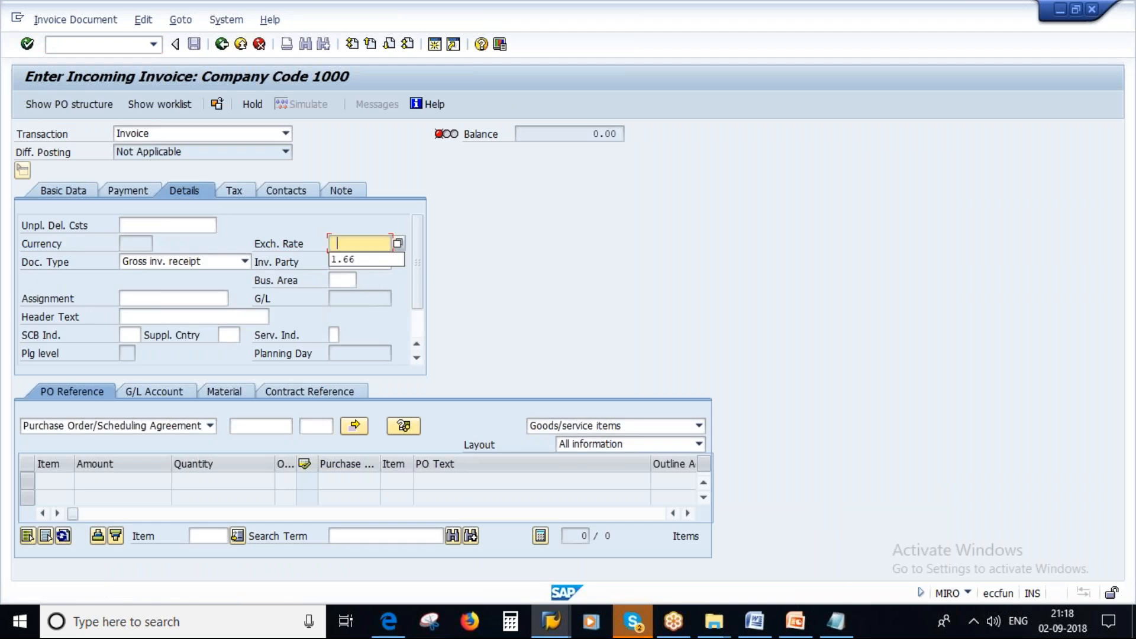
{"action": "key", "text": "Return"}
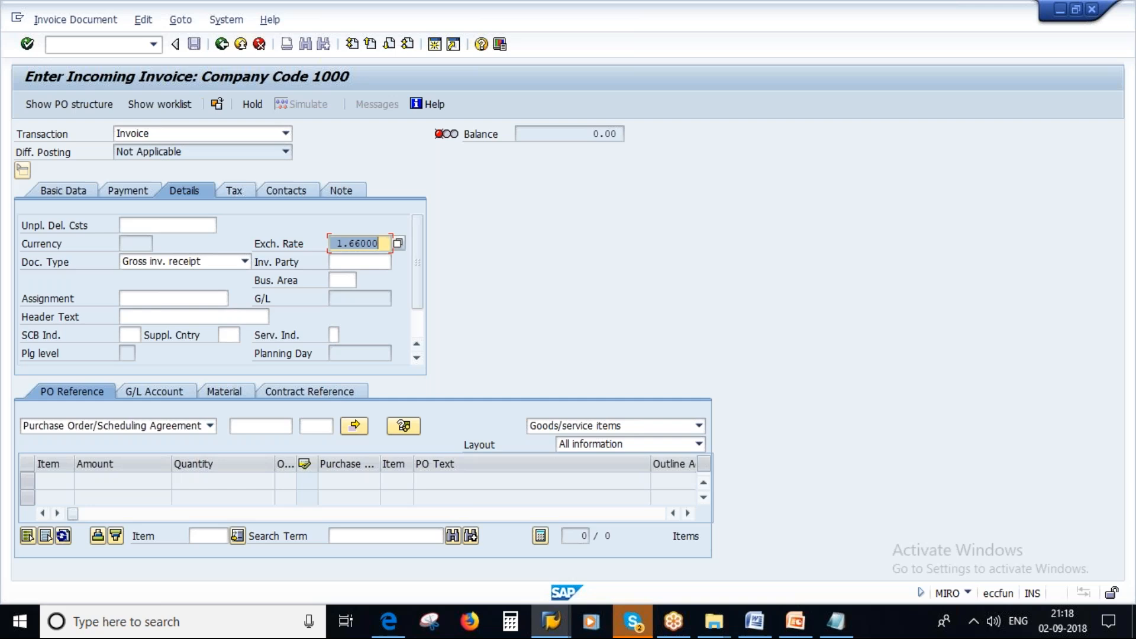
Step: Load the GBP purchase order into the incoming invoice, checking the entered exchange rate and accepting the rate deviation messages
{"action": "left_click", "coordinate": [248, 425]}
{"action": "left_click", "coordinate": [255, 447]}
{"action": "key", "text": "Return"}
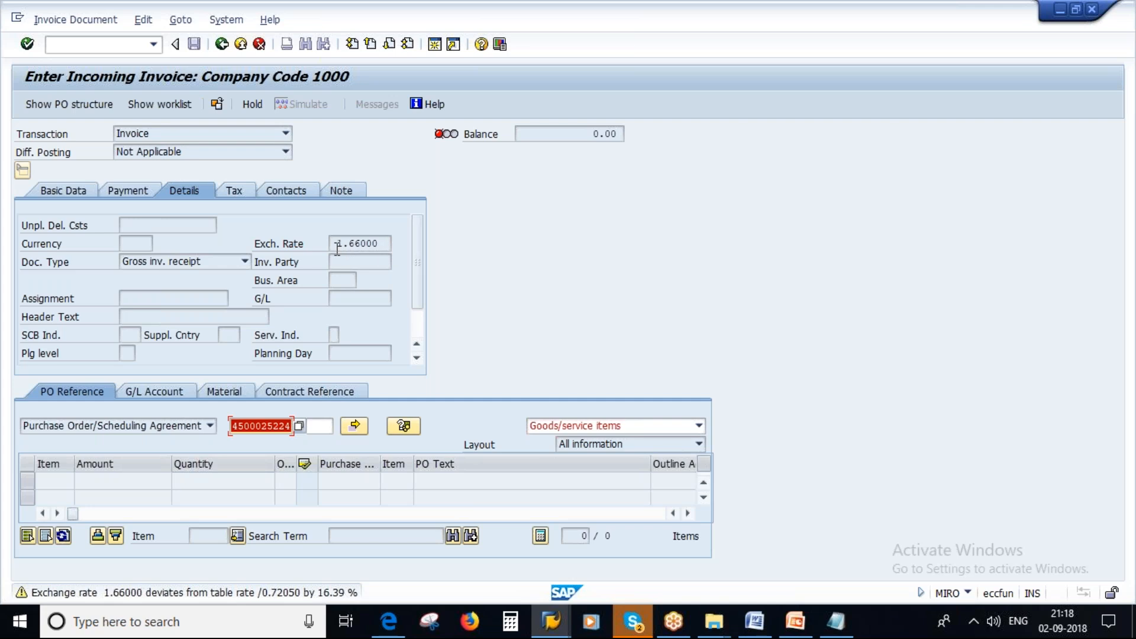
{"action": "left_click", "coordinate": [384, 244]}
{"action": "double_click", "coordinate": [384, 244]}
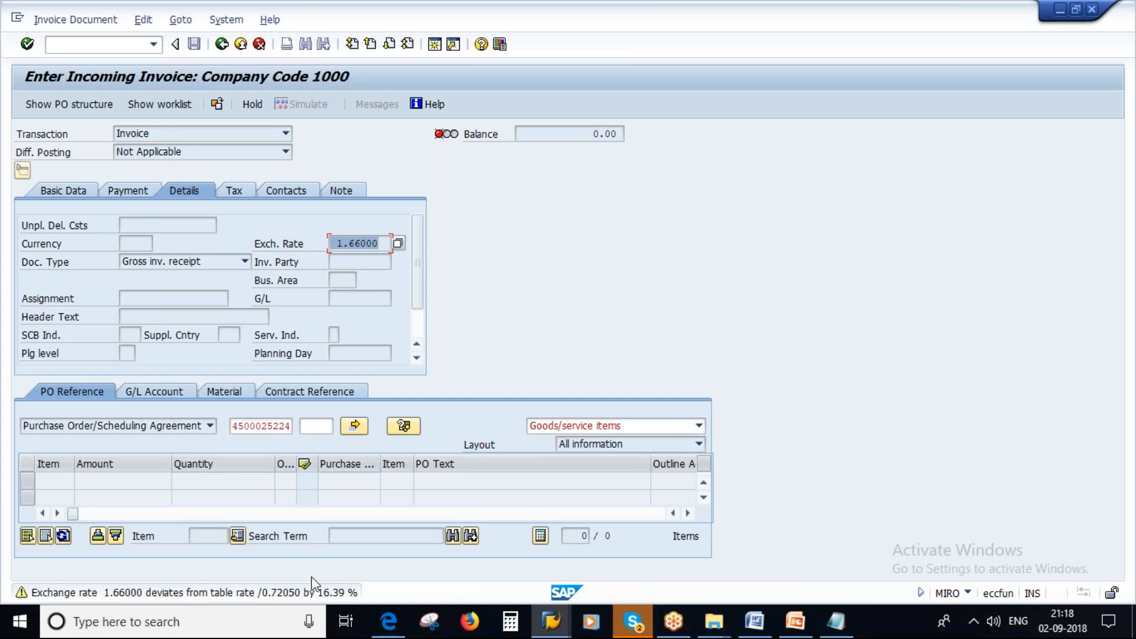
{"action": "key", "text": "Return"}
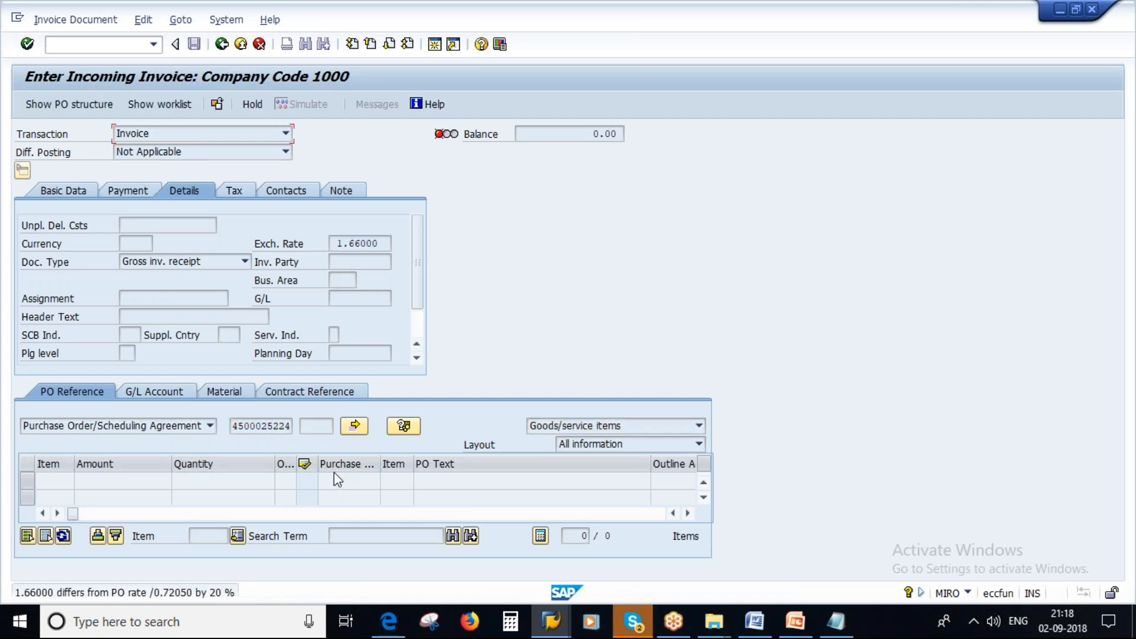
{"action": "key", "text": "Return"}
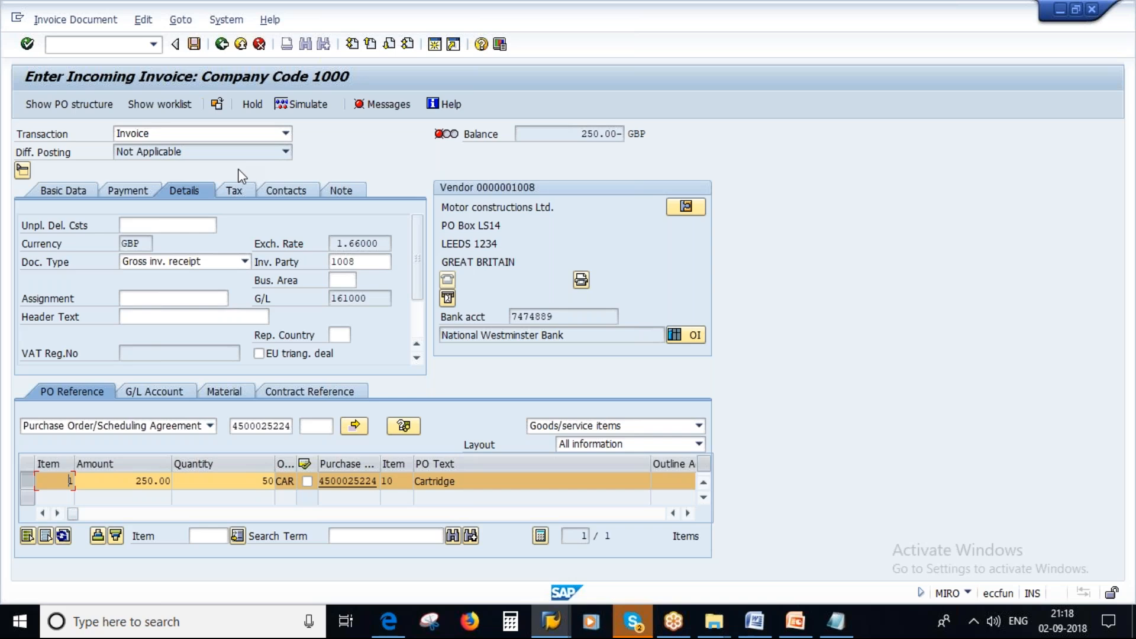
Step: Switch to PowerPoint, present the Invoices in Foreign Currency slide, and mark the Exch. rate fixed cases with the pen
{"action": "left_click", "coordinate": [793, 628]}
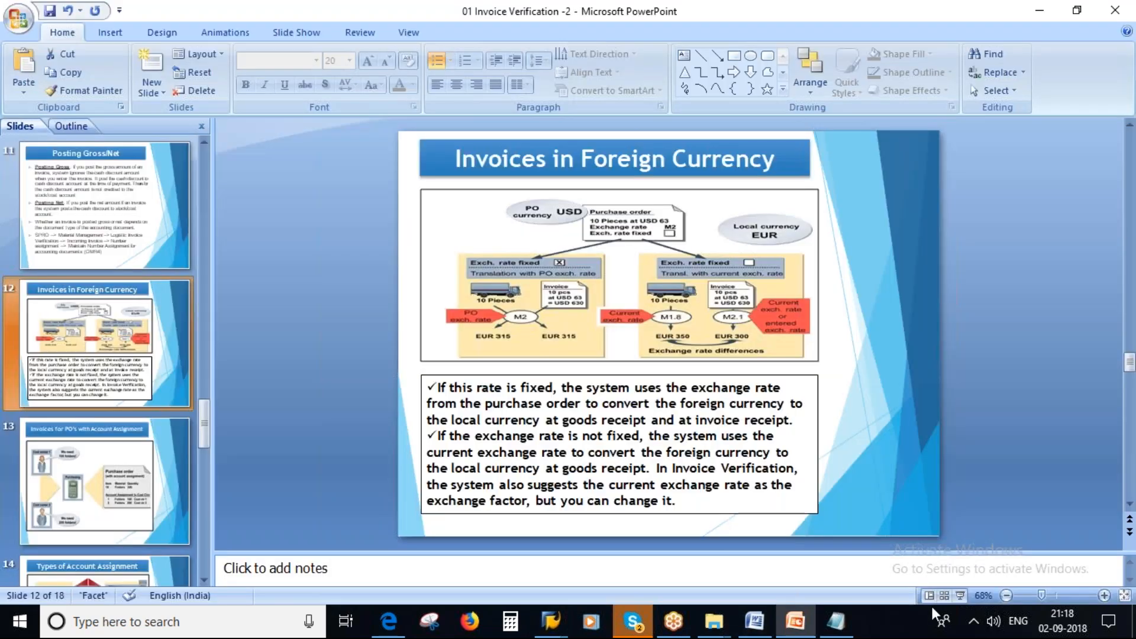
{"action": "key", "text": "shift+F5"}
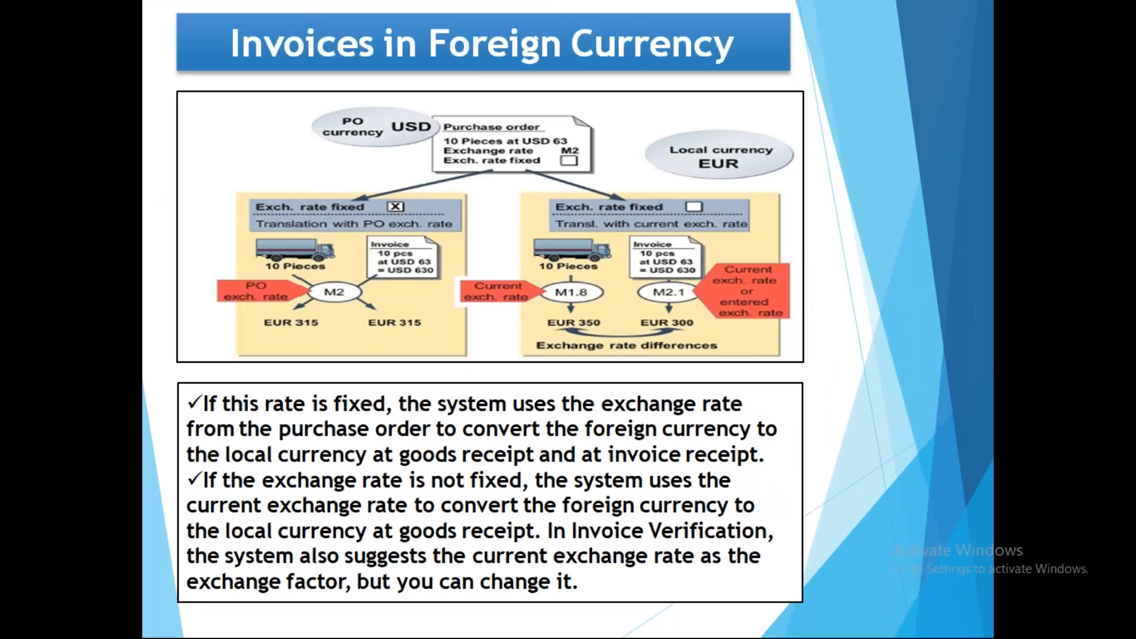
{"action": "mouse_move", "coordinate": [281, 188]}
{"action": "left_mouse_down"}
{"action": "mouse_move", "coordinate": [280, 211]}
{"action": "mouse_move", "coordinate": [382, 214]}
{"action": "mouse_move", "coordinate": [328, 180]}
{"action": "mouse_move", "coordinate": [266, 181]}
{"action": "left_mouse_up"}
{"action": "left_click_drag", "start_coordinate": [395, 208], "coordinate": [439, 188]}
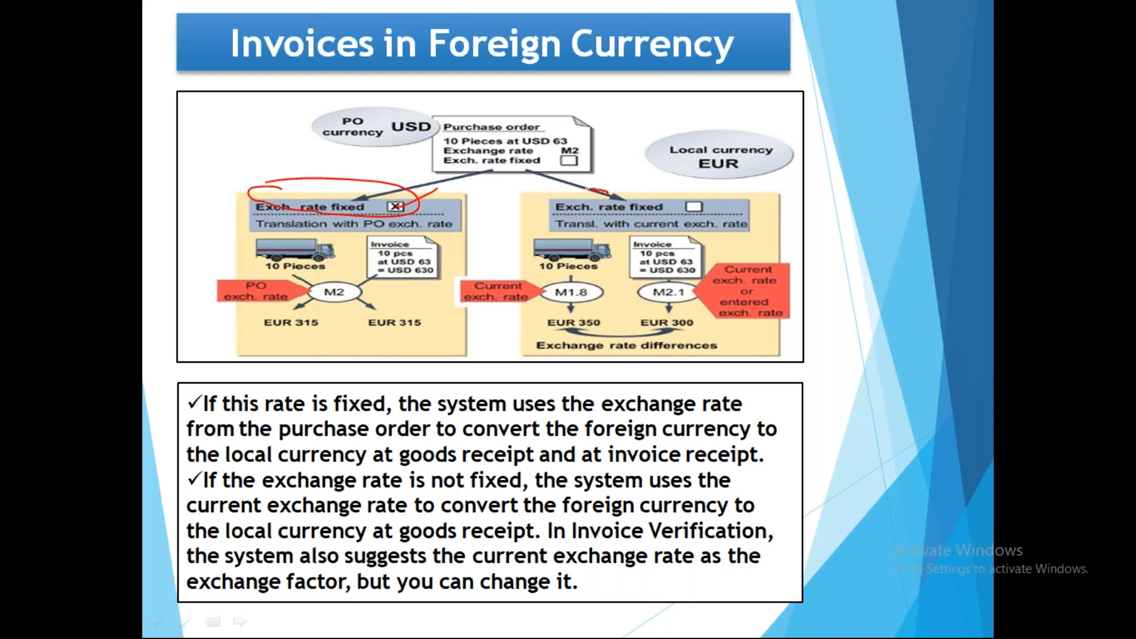
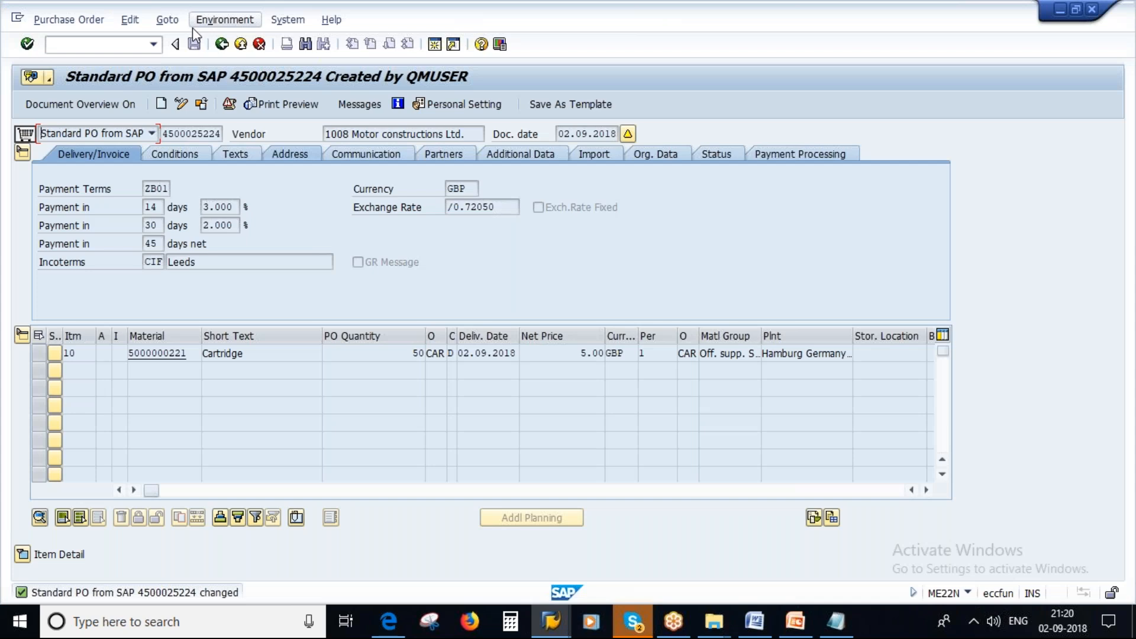
Step: Leave the displayed purchase order and start a new one with transaction ME21N for vendor Plus Chemicals Pvt.Ltd
{"action": "left_click", "coordinate": [222, 43]}
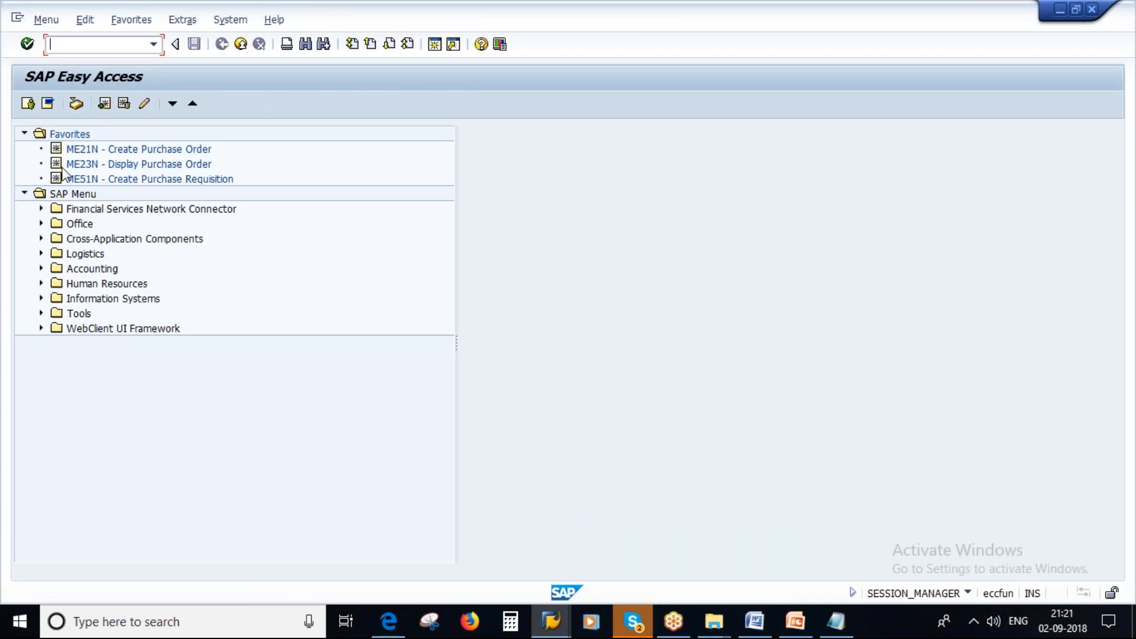
{"action": "type", "text": "me21n"}
{"action": "key", "text": "Return"}
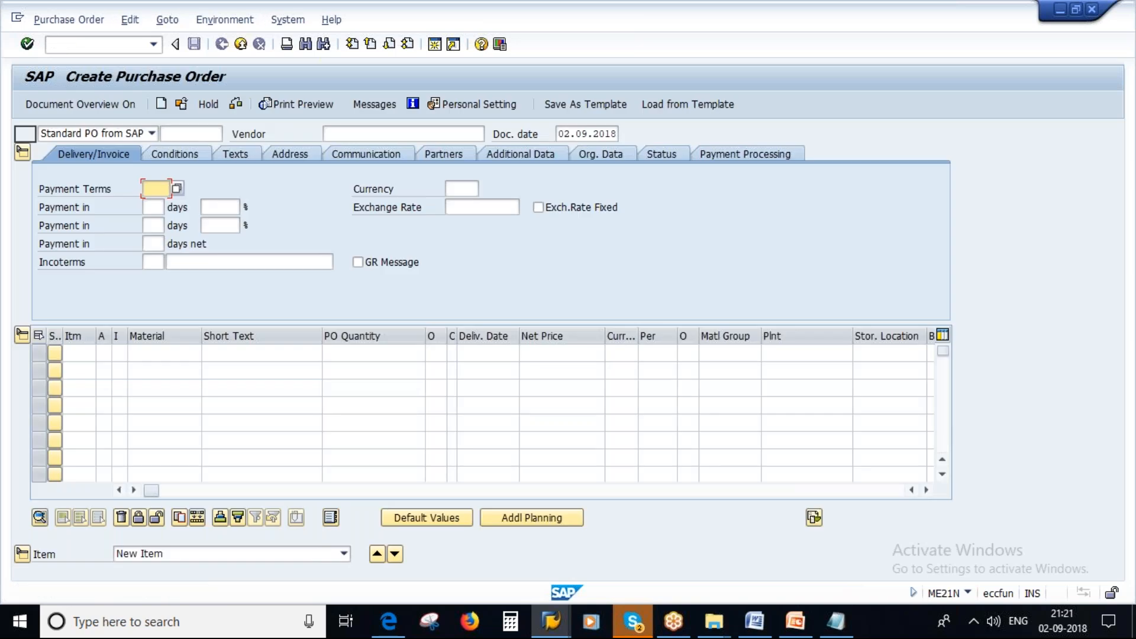
{"action": "left_click", "coordinate": [349, 133]}
{"action": "left_click", "coordinate": [354, 151]}
{"action": "left_click", "coordinate": [359, 132]}
{"action": "left_click", "coordinate": [363, 163]}
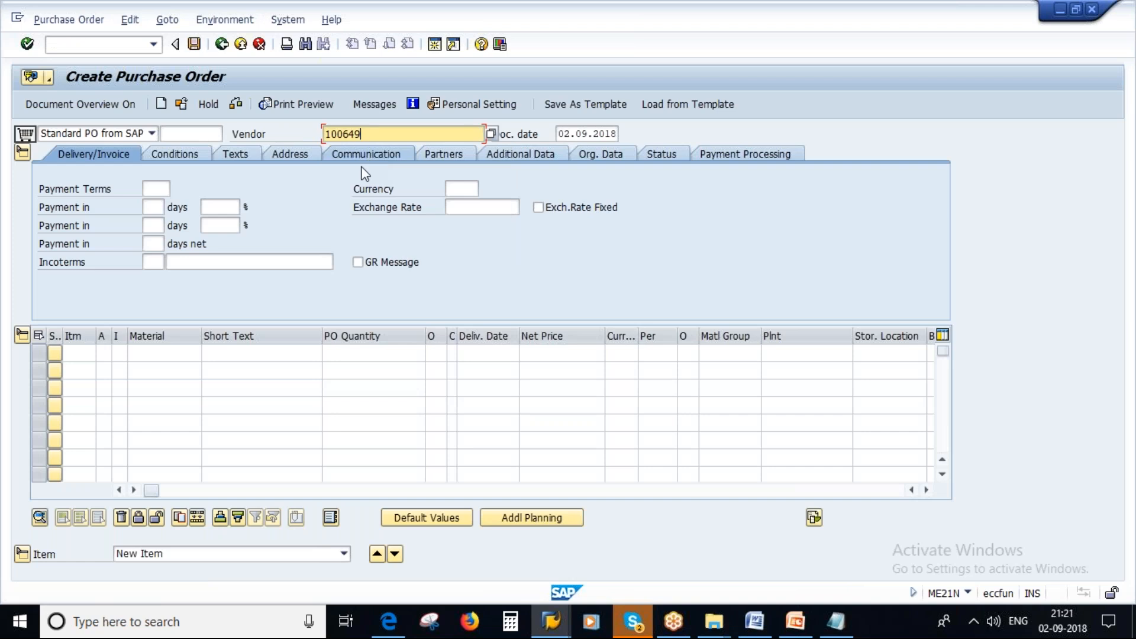
{"action": "key", "text": "Return"}
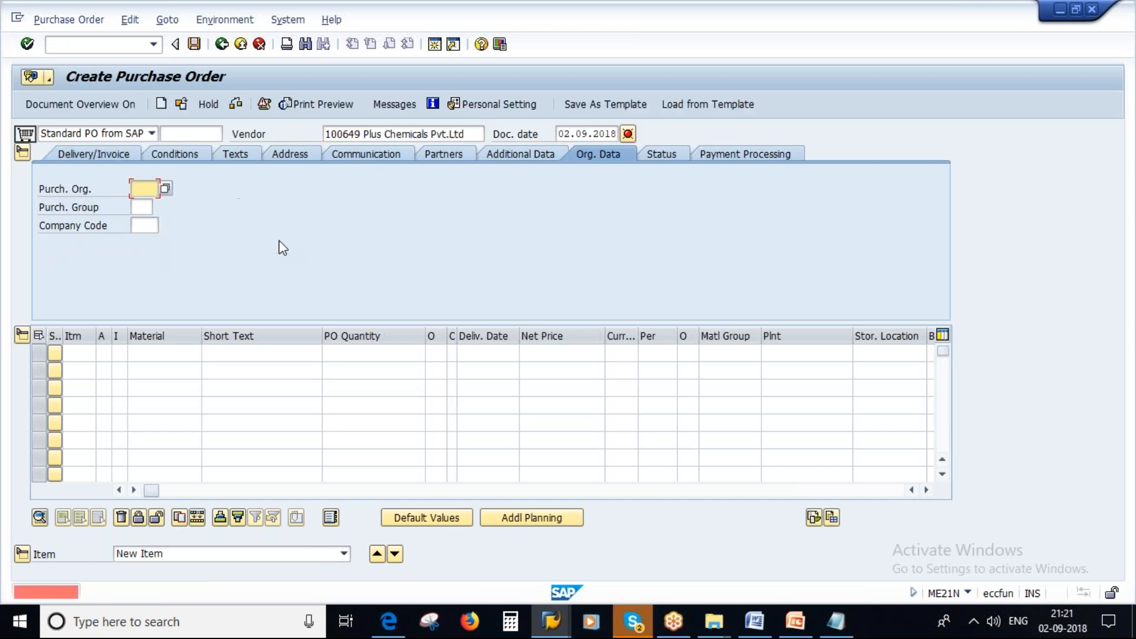
Step: Set the organizational data to purchasing organization 1000, purchasing group 100 and company code 1000
{"action": "type", "text": "1000"}
{"action": "left_click", "coordinate": [145, 207]}
{"action": "type", "text": "100"}
{"action": "left_click", "coordinate": [146, 225]}
{"action": "left_click", "coordinate": [147, 228]}
{"action": "type", "text": "1000"}
{"action": "left_click", "coordinate": [166, 244]}
Step: Enter a line item with account assignment category K (Cost center), short text folders, quantity 100 and the Hamburg plant
{"action": "left_click", "coordinate": [106, 358]}
{"action": "left_click", "coordinate": [118, 354]}
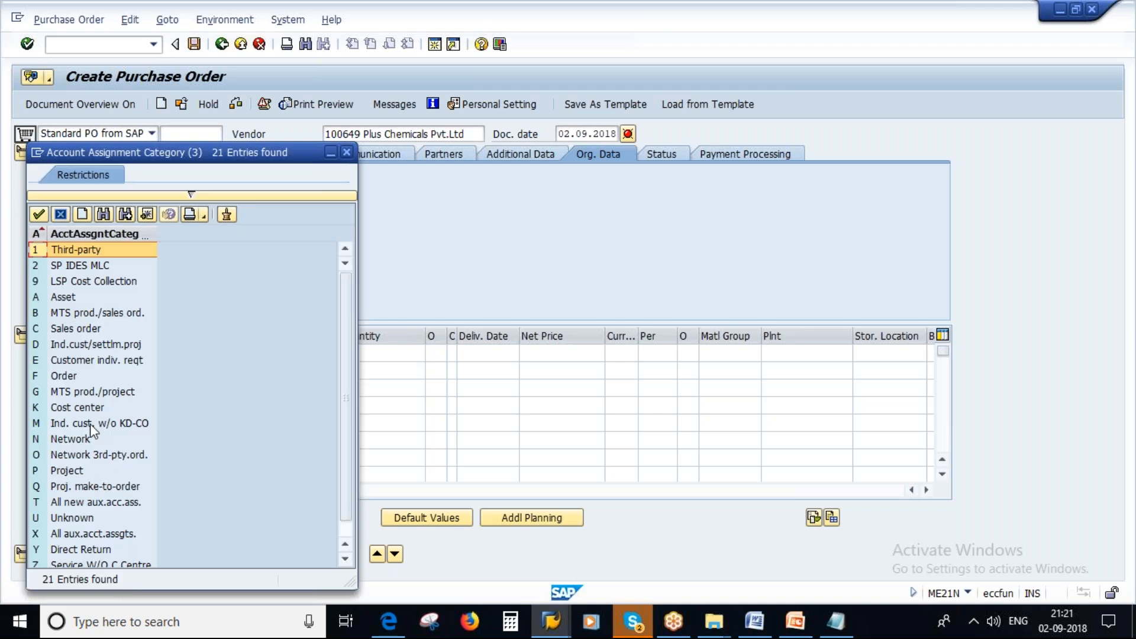
{"action": "double_click", "coordinate": [77, 407]}
{"action": "left_click", "coordinate": [239, 353]}
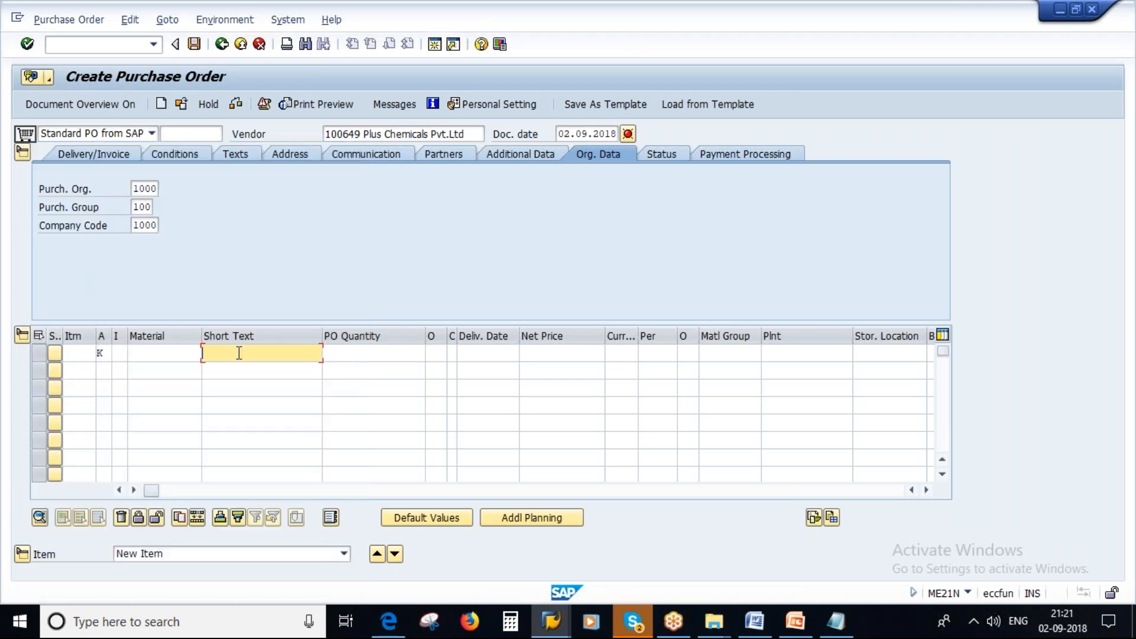
{"action": "left_click", "coordinate": [237, 353]}
{"action": "left_click", "coordinate": [236, 368]}
{"action": "left_click", "coordinate": [330, 354]}
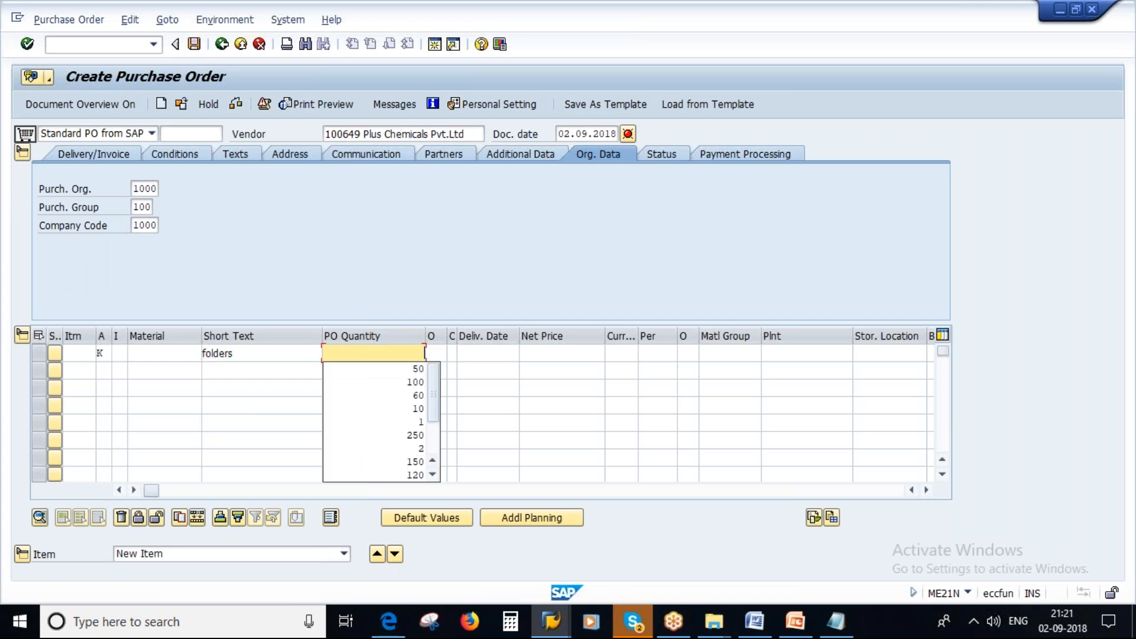
{"action": "left_click", "coordinate": [416, 381]}
{"action": "left_click", "coordinate": [791, 358]}
{"action": "left_click", "coordinate": [789, 364]}
{"action": "key", "text": "Return"}
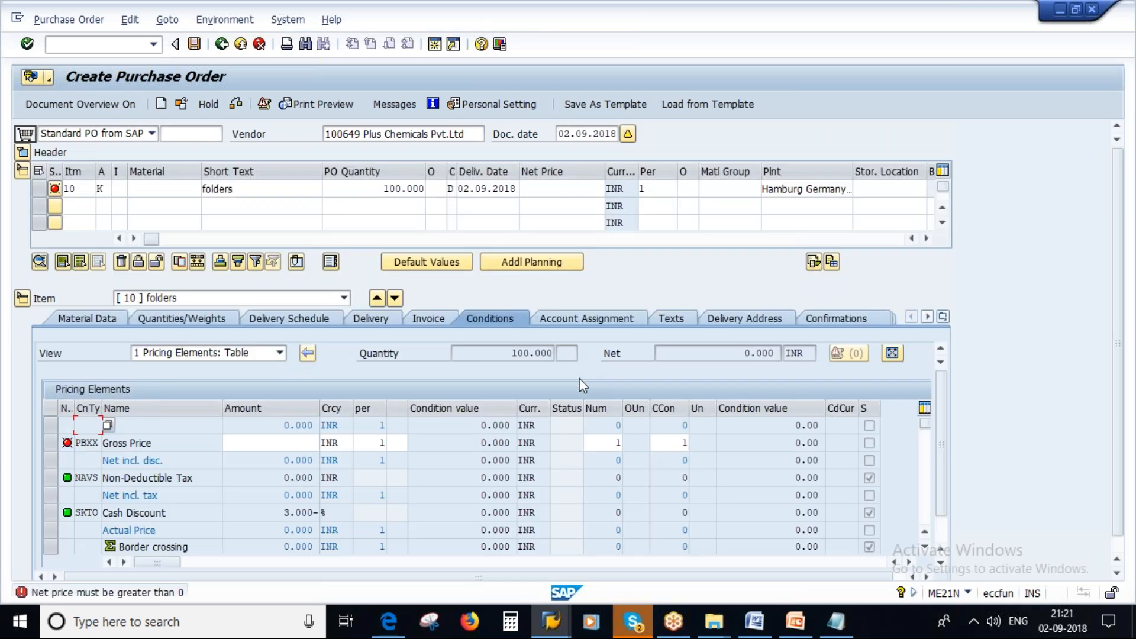
Step: Give the folders item a net price of 10 INR, order unit EA and material group 0027
{"action": "left_click", "coordinate": [561, 188]}
{"action": "type", "text": "10"}
{"action": "key", "text": "Return"}
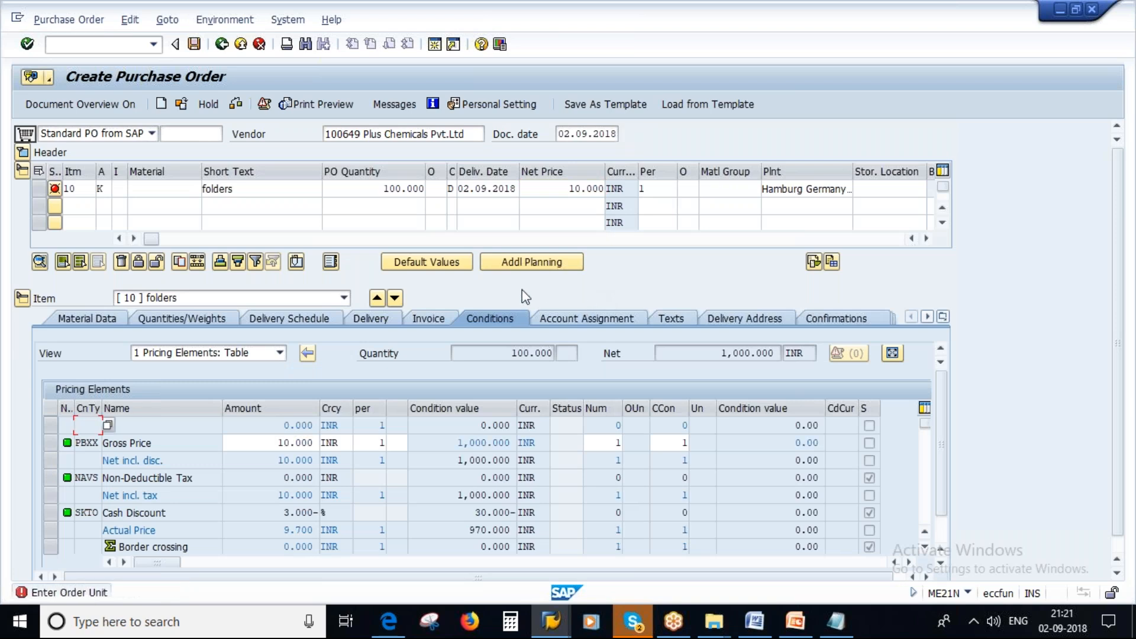
{"action": "left_click", "coordinate": [432, 189]}
{"action": "key", "text": "Caps_Lock"}
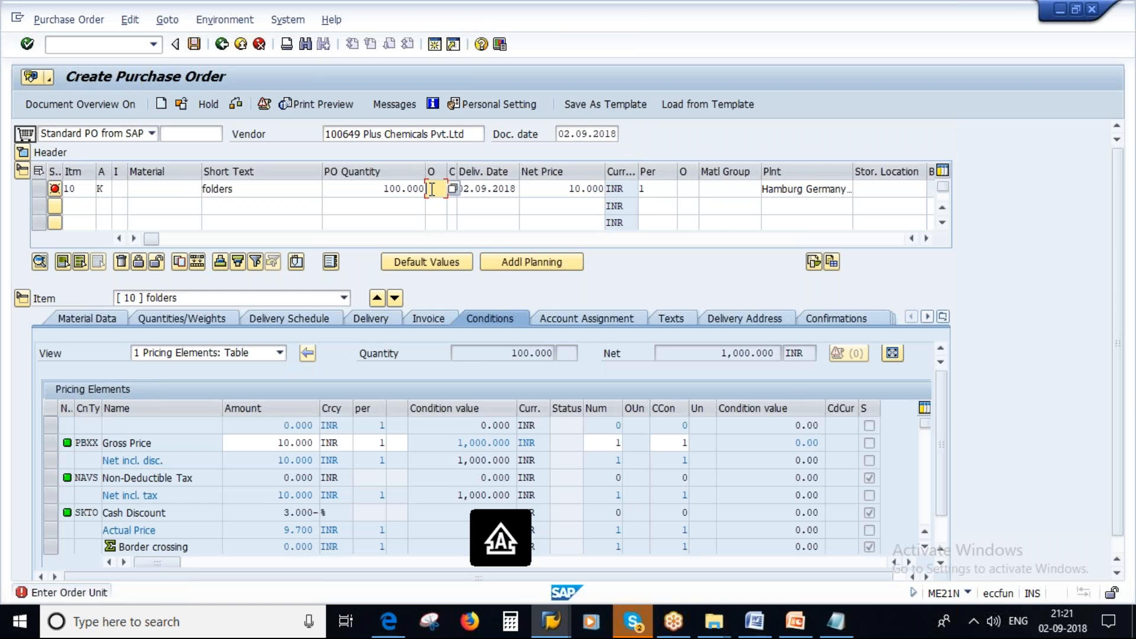
{"action": "type", "text": "EA"}
{"action": "left_click", "coordinate": [731, 188]}
{"action": "type", "text": "0027"}
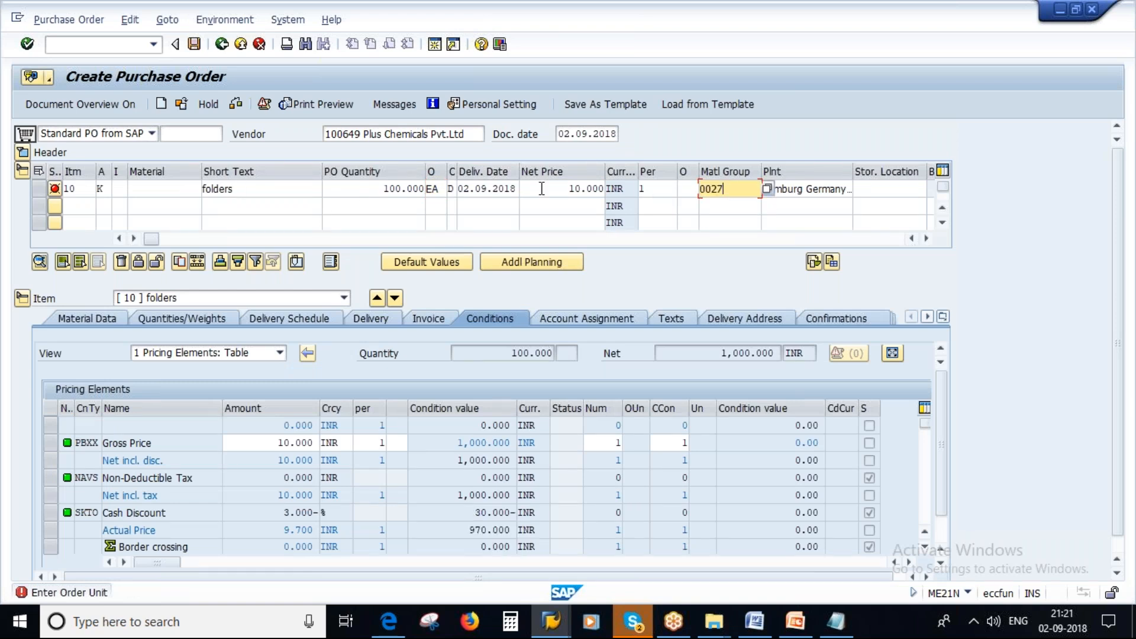
Step: Confirm the folders item data without a material number and assign the item to cost center 1000
{"action": "left_click", "coordinate": [157, 192]}
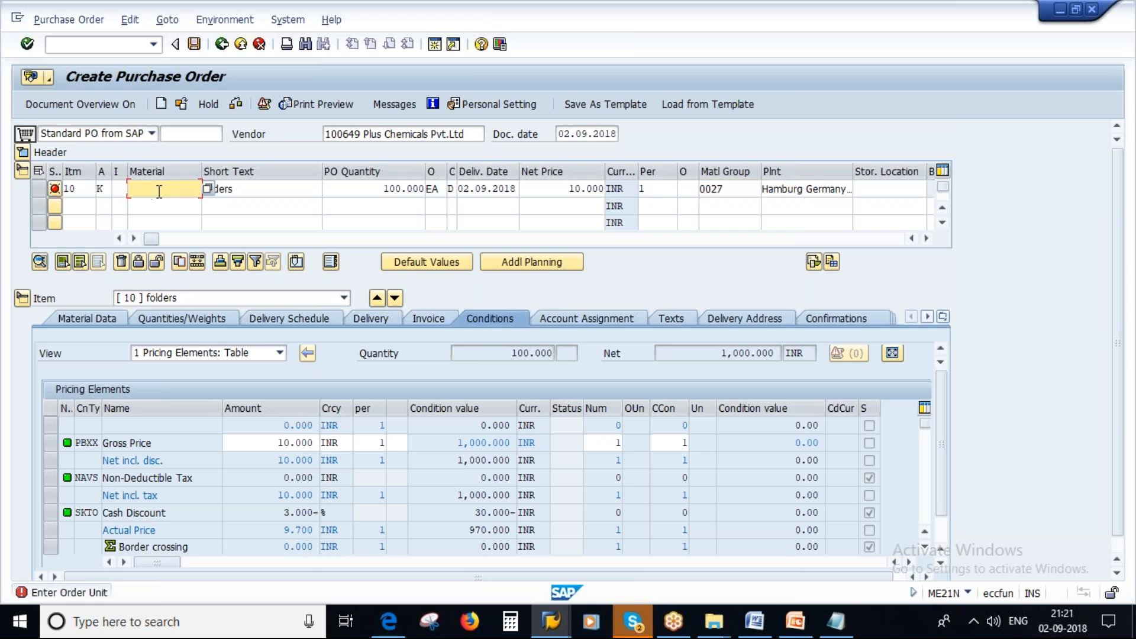
{"action": "key", "text": "Tab"}
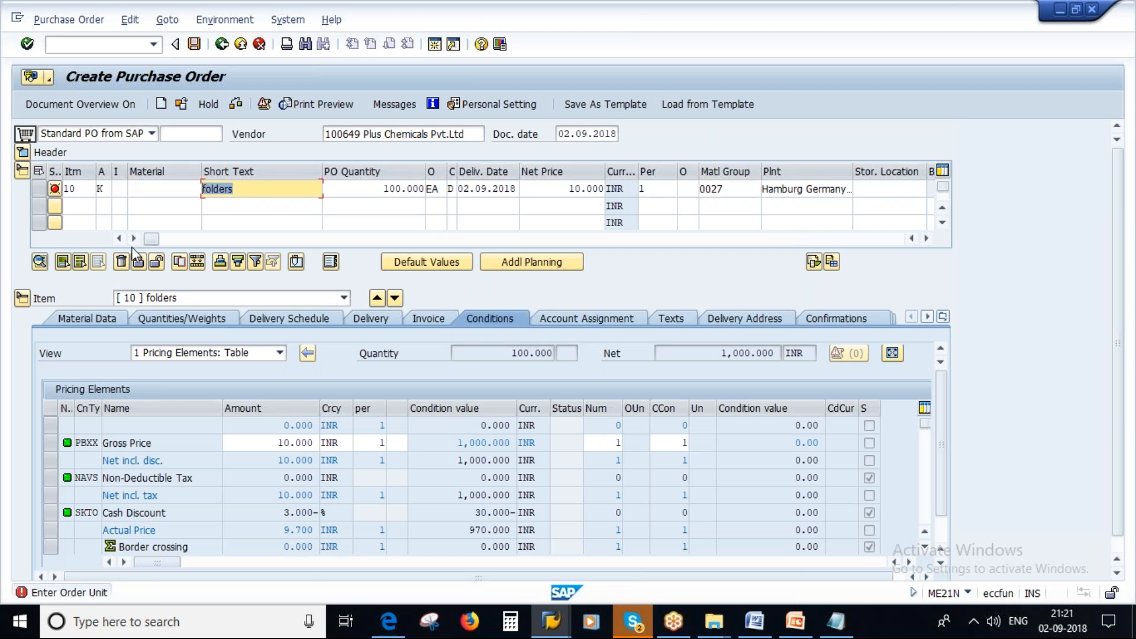
{"action": "left_click", "coordinate": [107, 192]}
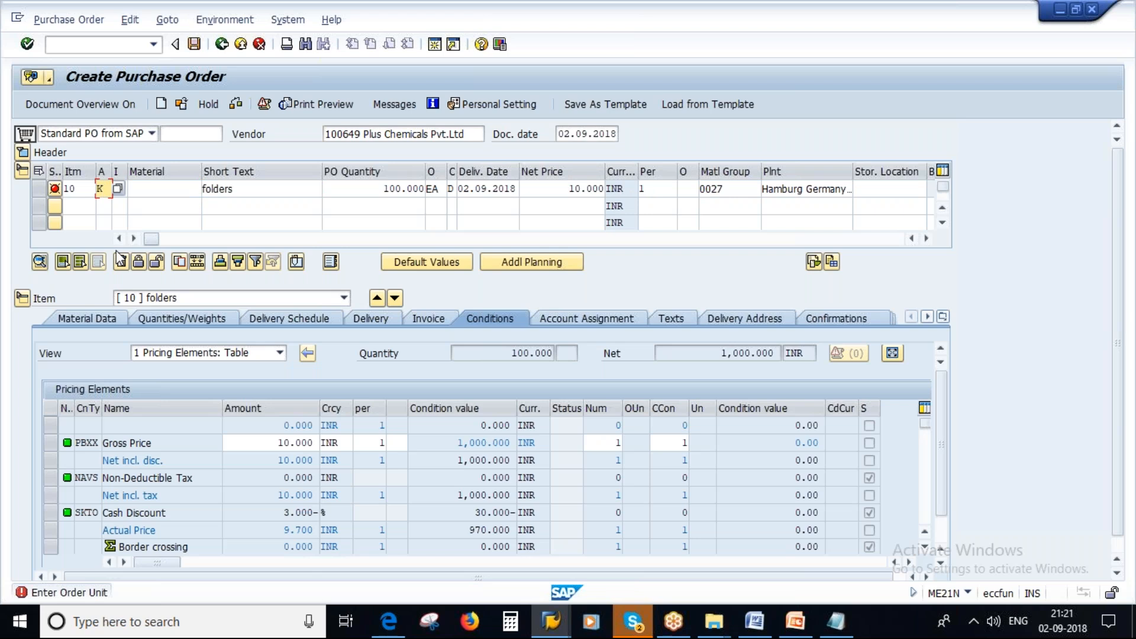
{"action": "key", "text": "Return"}
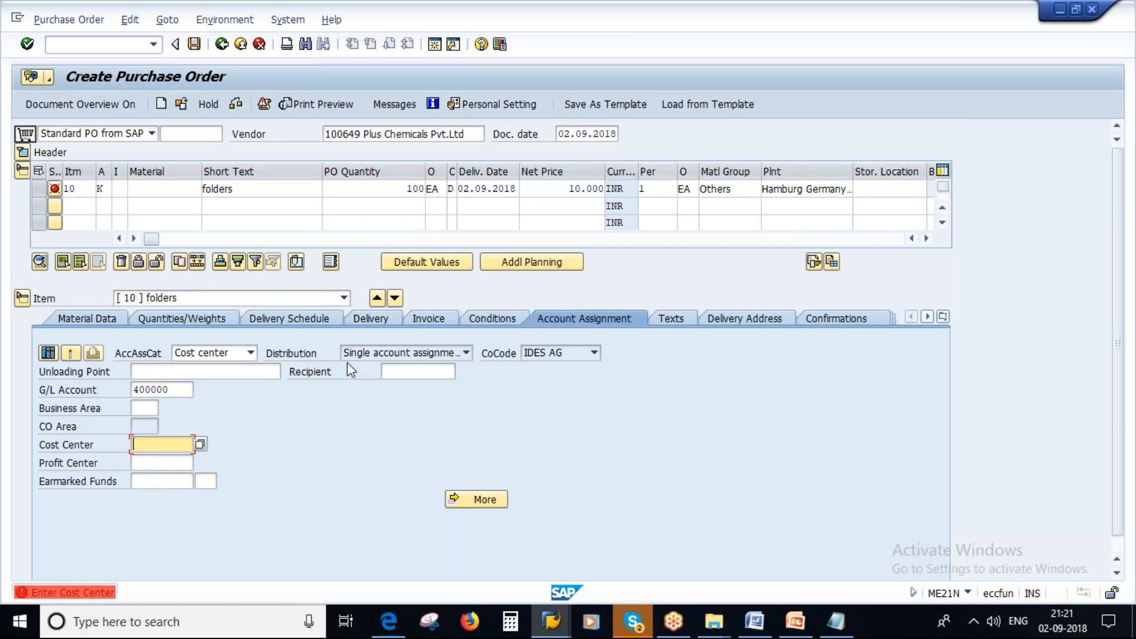
{"action": "type", "text": "1000"}
{"action": "key", "text": "Return"}
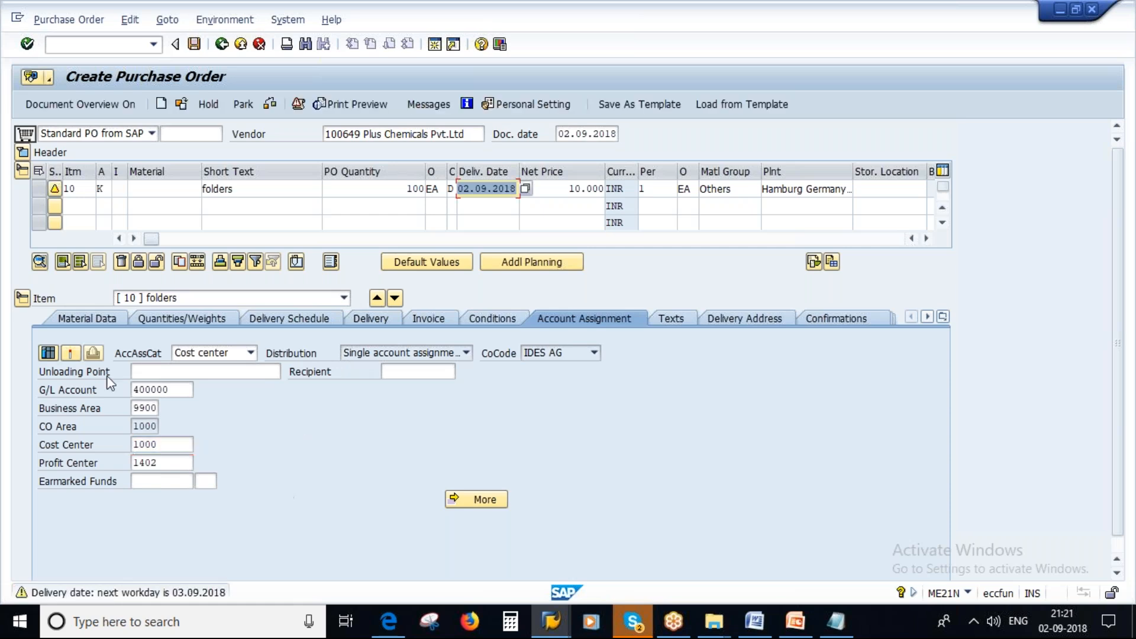
{"action": "double_click", "coordinate": [402, 189]}
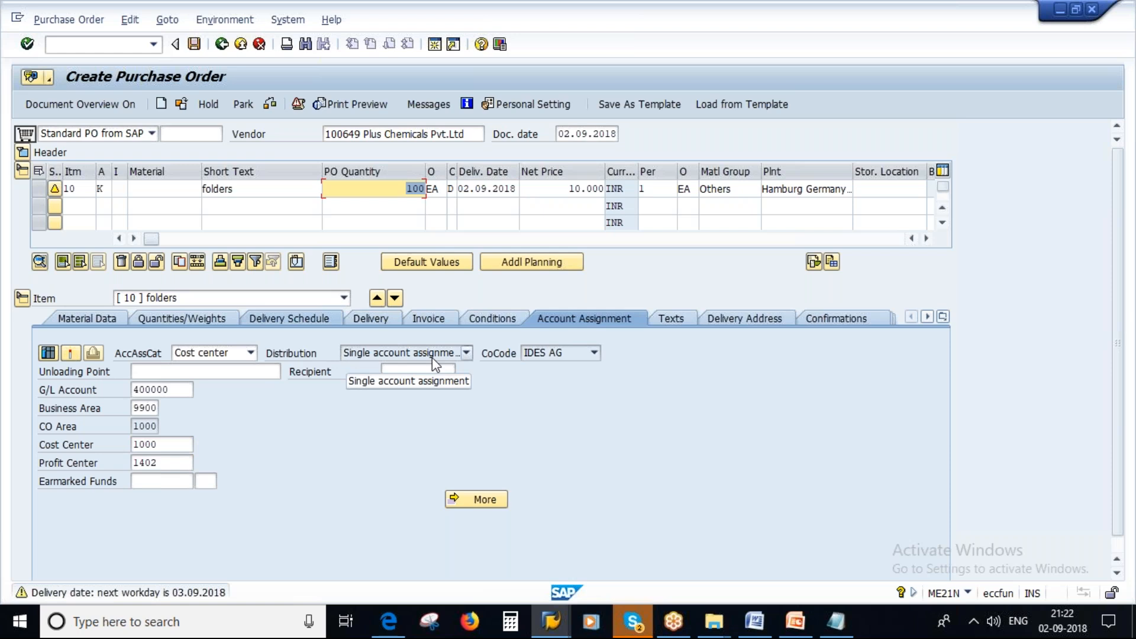
Step: Switch to the SAP MM course syllabus in Word and point out Procurement of Consumable Materials in the Purchasing section
{"action": "left_click", "coordinate": [757, 628]}
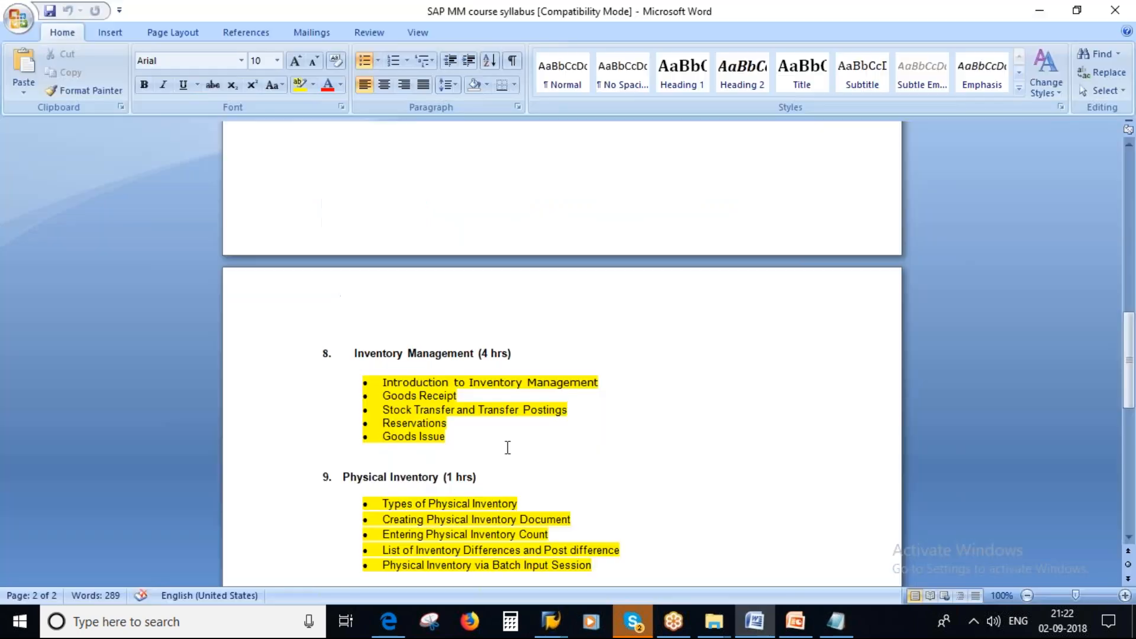
{"action": "scroll", "coordinate": [510, 446], "scroll_direction": "up", "scroll_amount": 10}
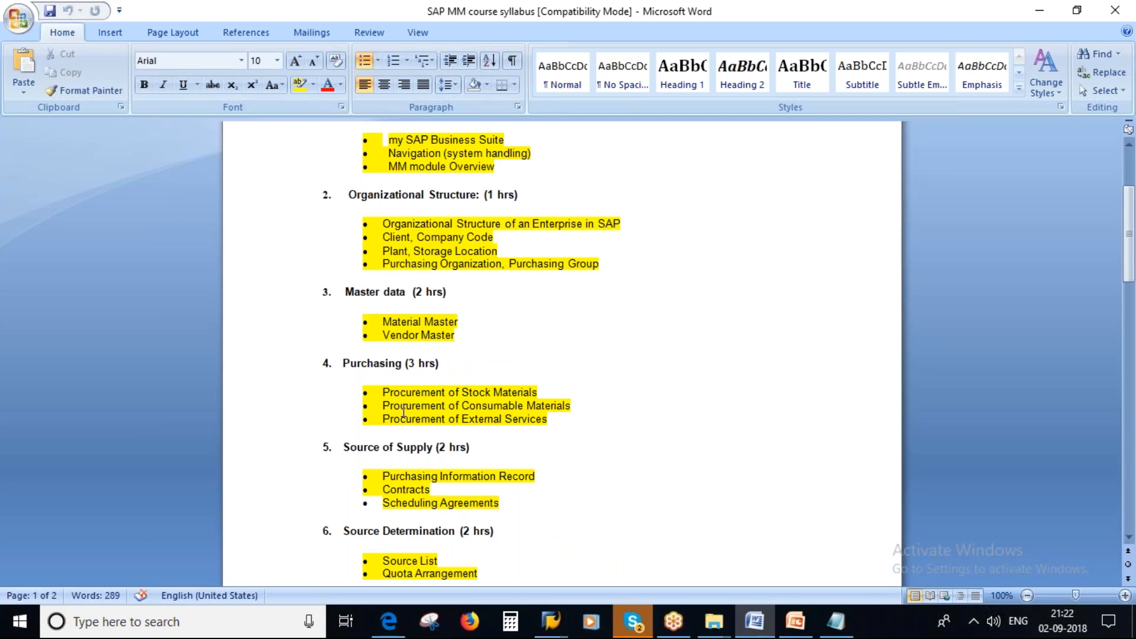
{"action": "left_click_drag", "start_coordinate": [382, 405], "coordinate": [583, 405]}
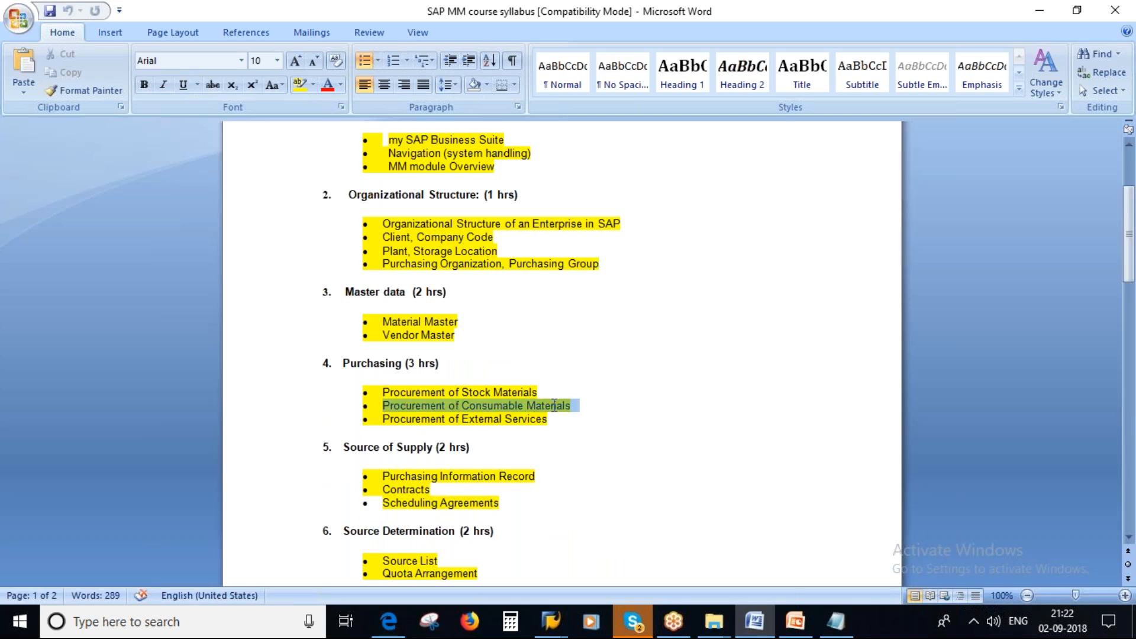
{"action": "left_click", "coordinate": [680, 418]}
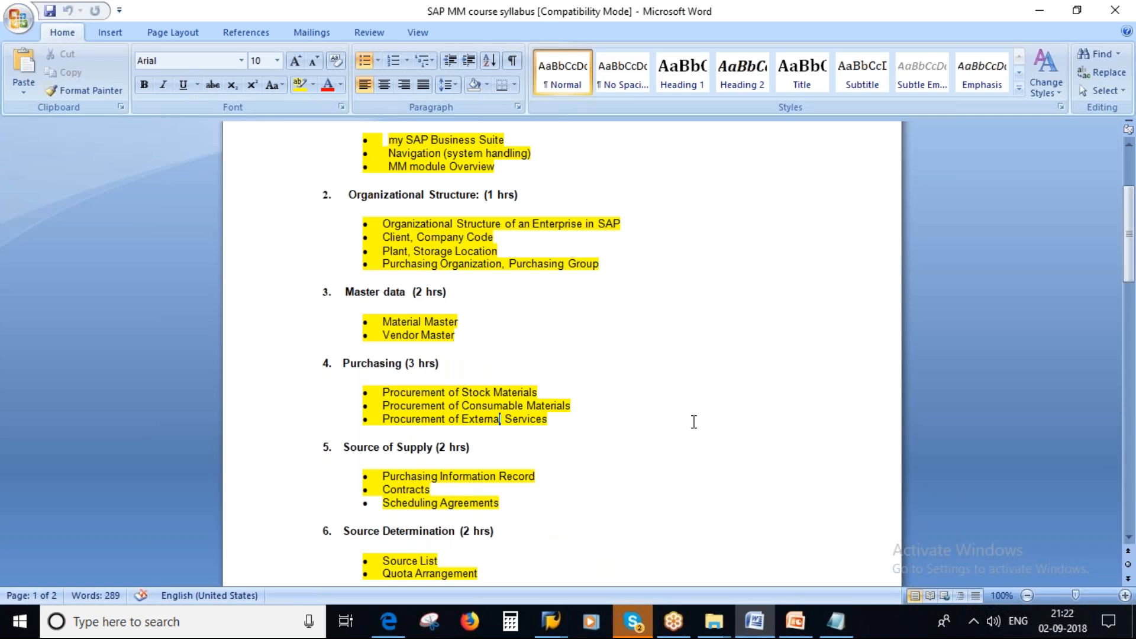
Step: Return to the new SAP purchase order and show the item's account assignment as a multiple-assignment table
{"action": "mouse_move", "coordinate": [551, 621]}
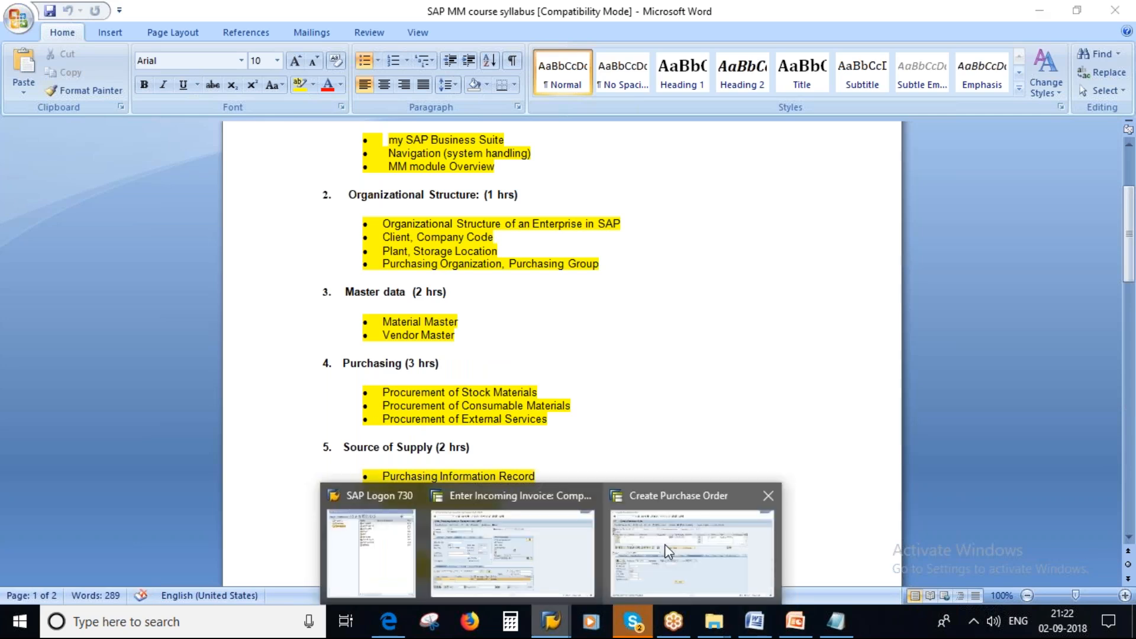
{"action": "left_click", "coordinate": [668, 551]}
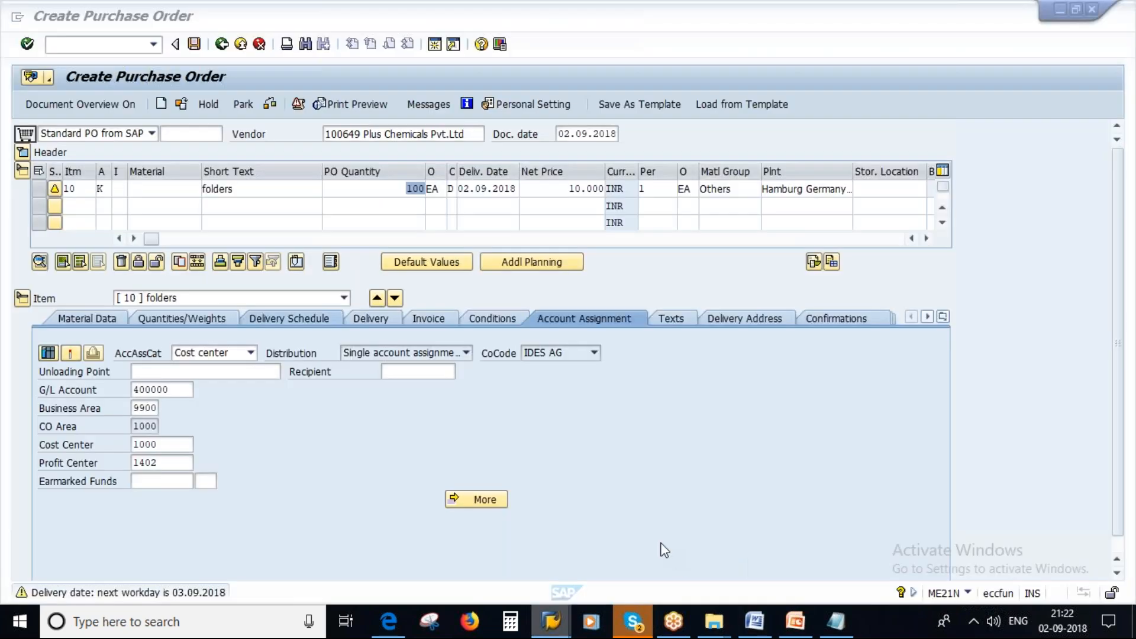
{"action": "left_click", "coordinate": [48, 353]}
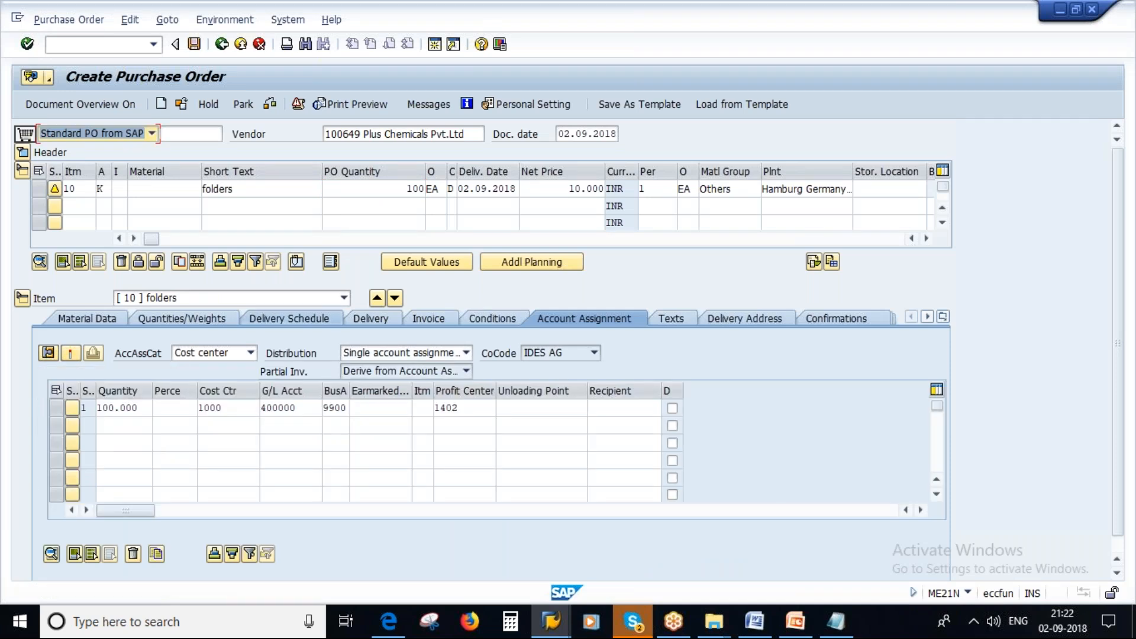
Step: Split the folders item's account assignment into quantity 60 for cost center 1000 and quantity 40 for cost center 40001
{"action": "double_click", "coordinate": [133, 409]}
{"action": "type", "text": "60"}
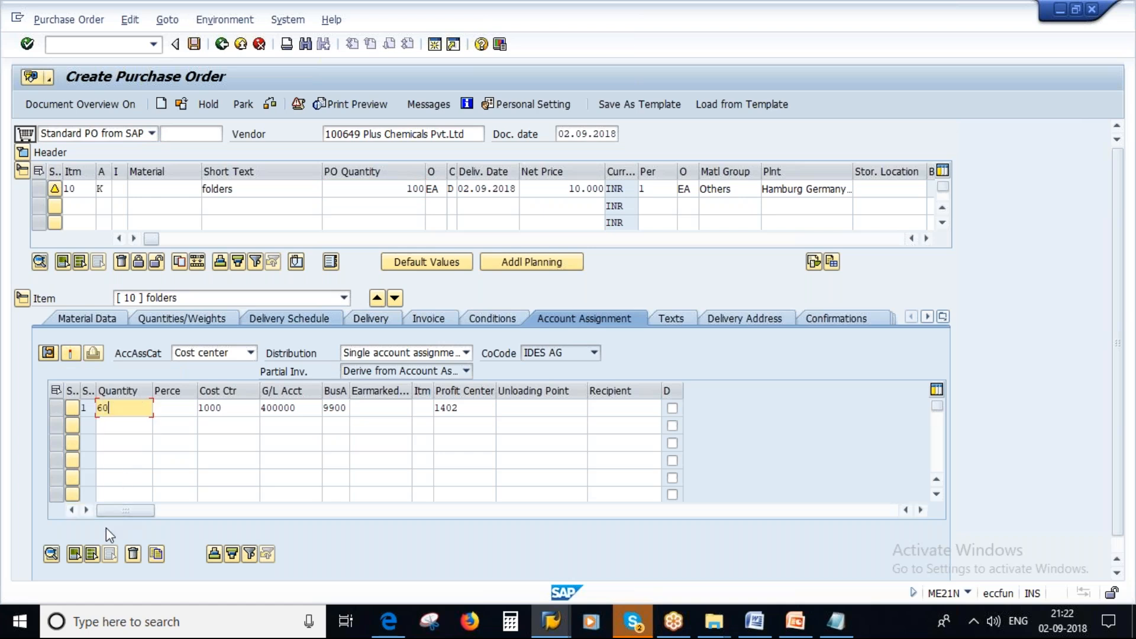
{"action": "left_click", "coordinate": [112, 424]}
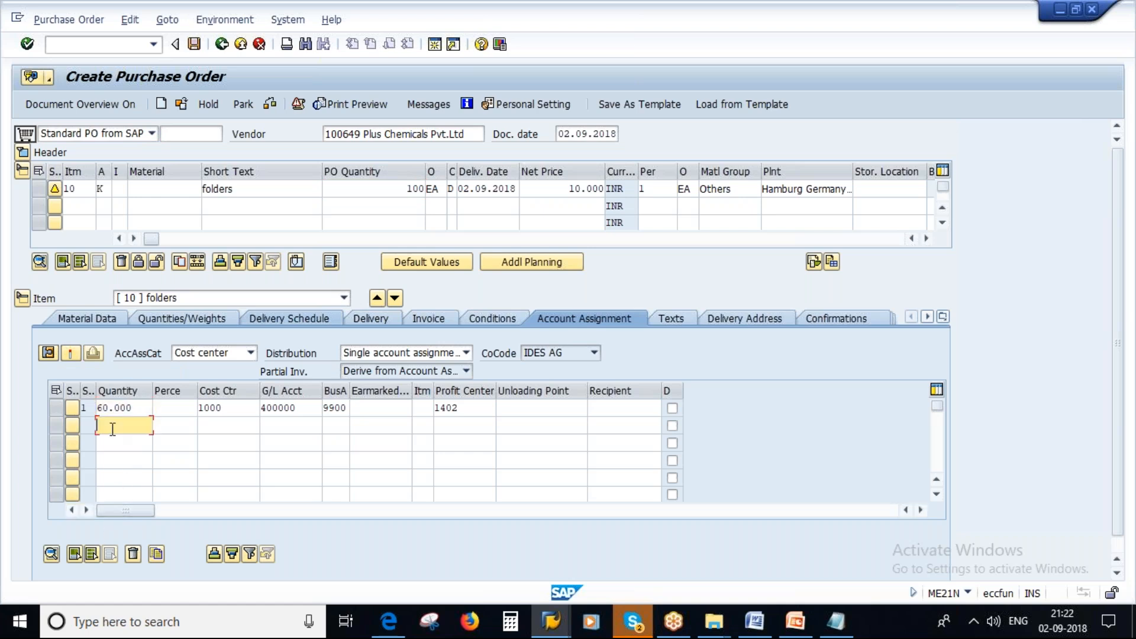
{"action": "type", "text": "40.00"}
{"action": "left_click", "coordinate": [228, 424]}
{"action": "type", "text": "40001"}
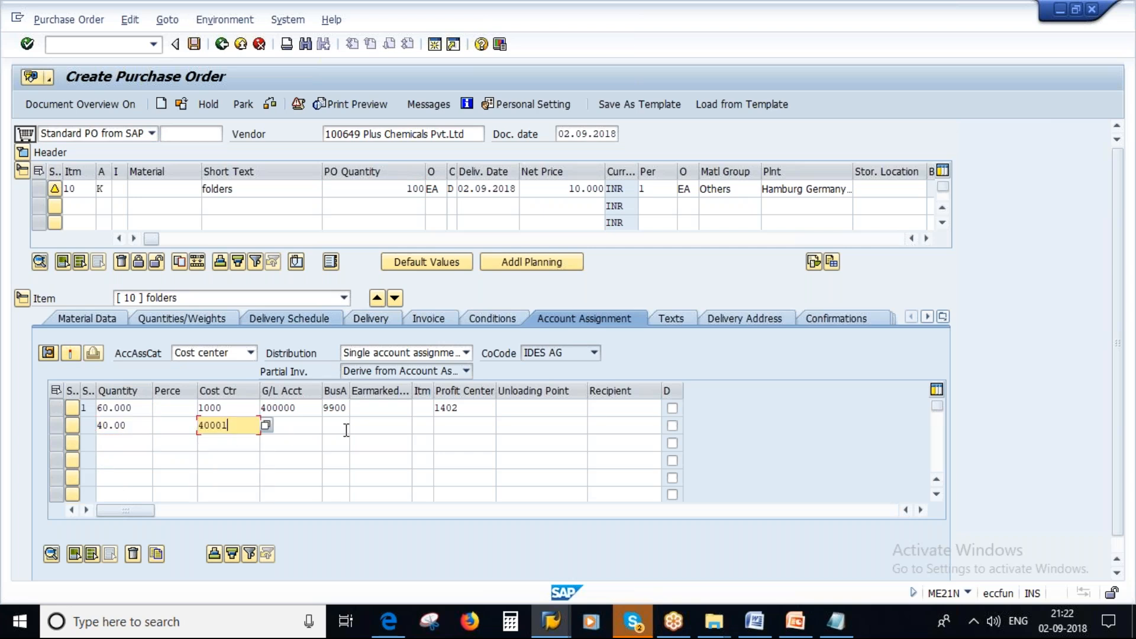
{"action": "key", "text": "Return"}
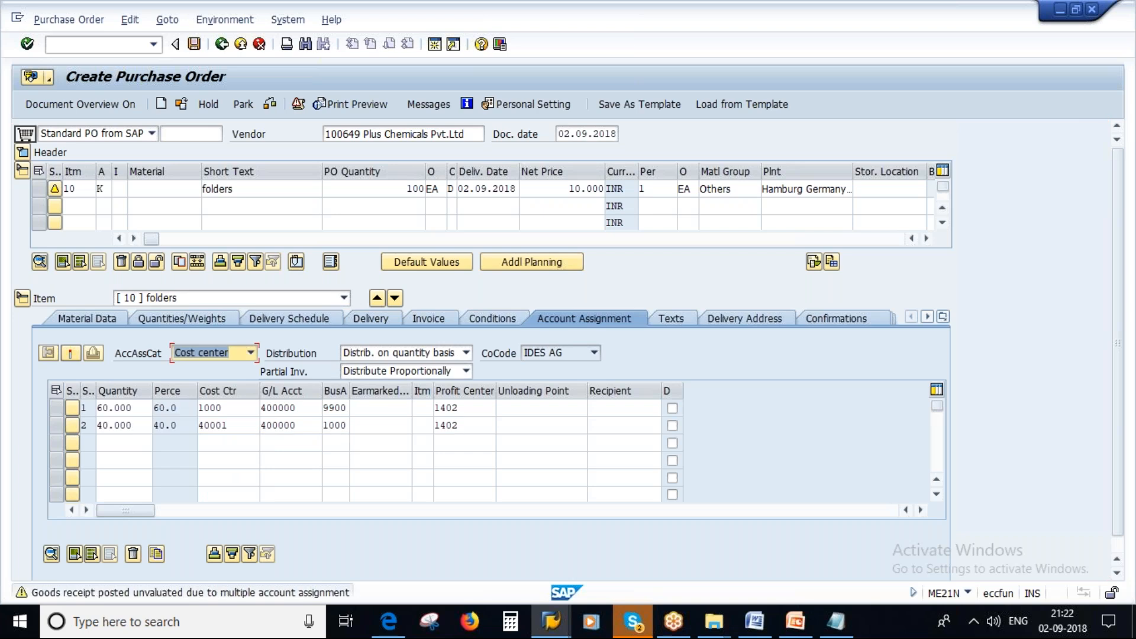
Step: Review the quantity and cost center of both assignment rows and the available partial invoice distribution options
{"action": "left_click", "coordinate": [107, 409]}
{"action": "left_click", "coordinate": [236, 409]}
{"action": "left_click", "coordinate": [137, 428]}
{"action": "double_click", "coordinate": [232, 426]}
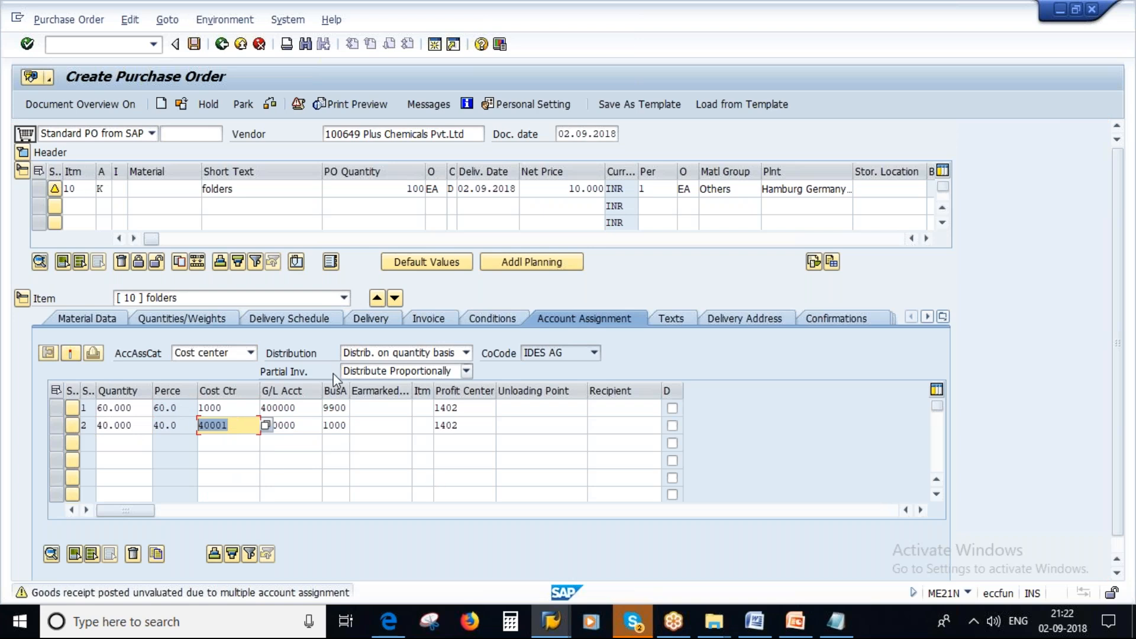
{"action": "left_click", "coordinate": [417, 374]}
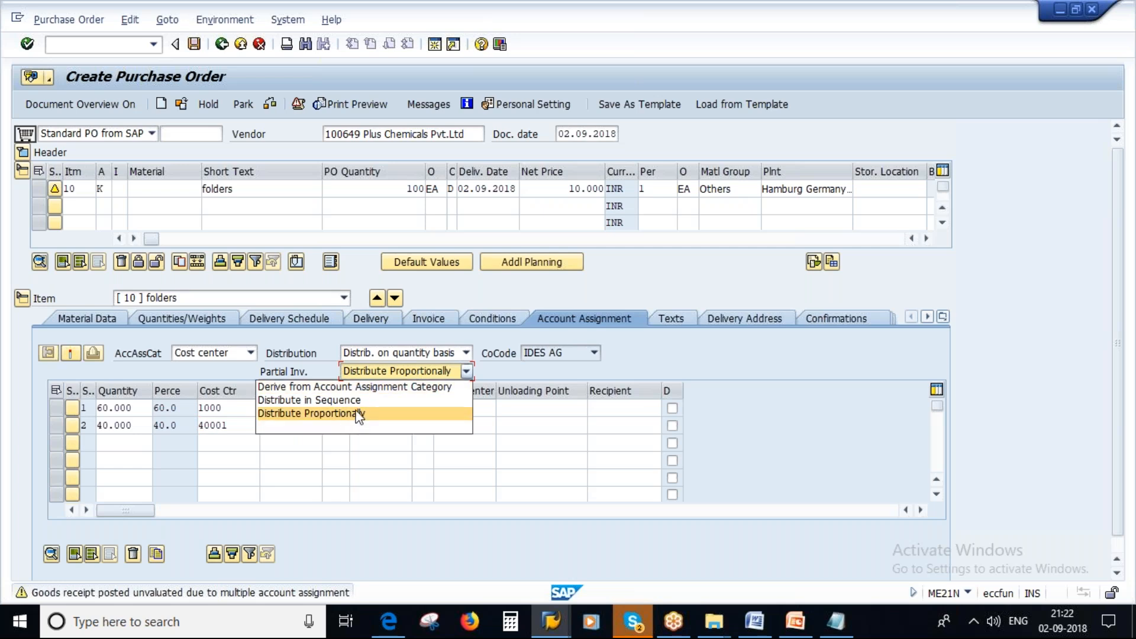
{"action": "left_click", "coordinate": [505, 371]}
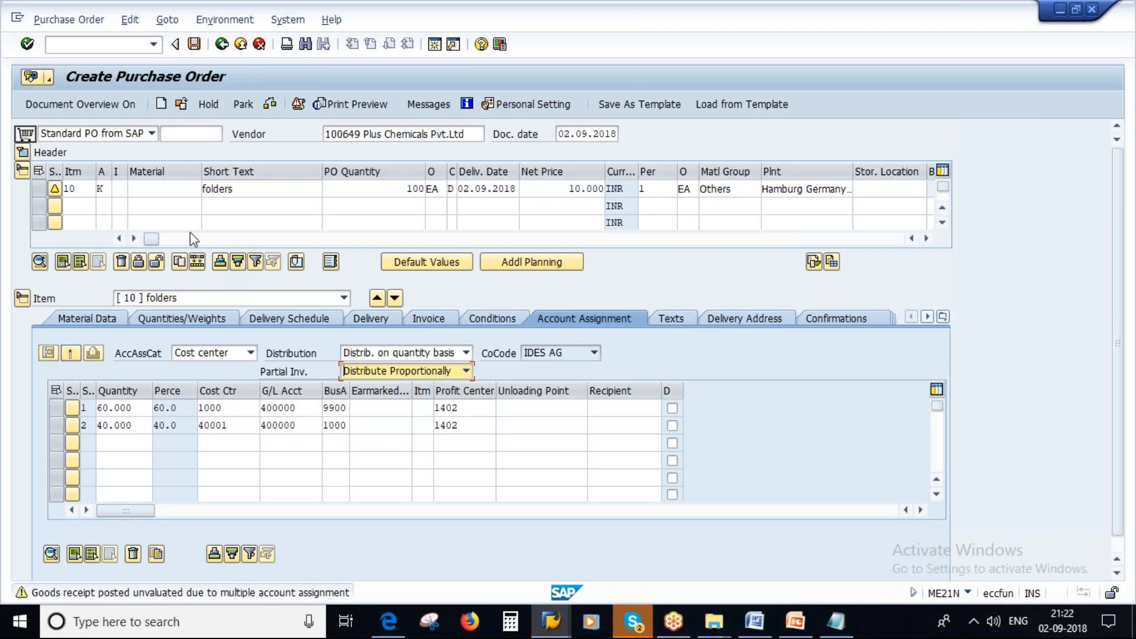
Step: Save the purchase order and copy its number from the confirmation message details
{"action": "left_click", "coordinate": [194, 45]}
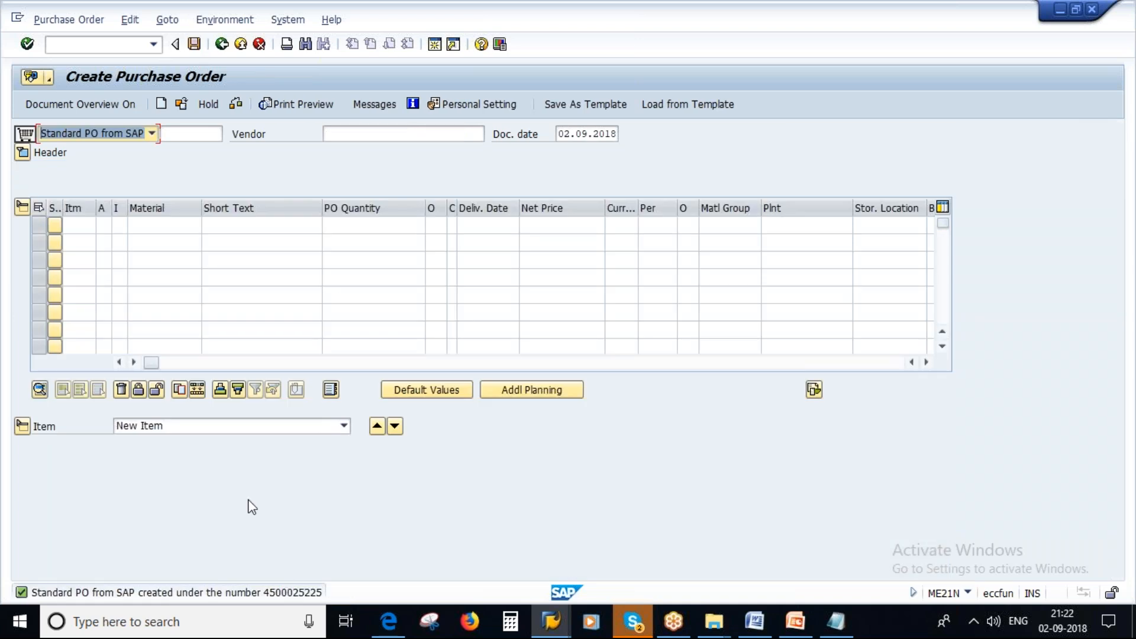
{"action": "double_click", "coordinate": [307, 592]}
{"action": "left_click_drag", "start_coordinate": [526, 238], "coordinate": [609, 271]}
{"action": "key", "text": "ctrl+c"}
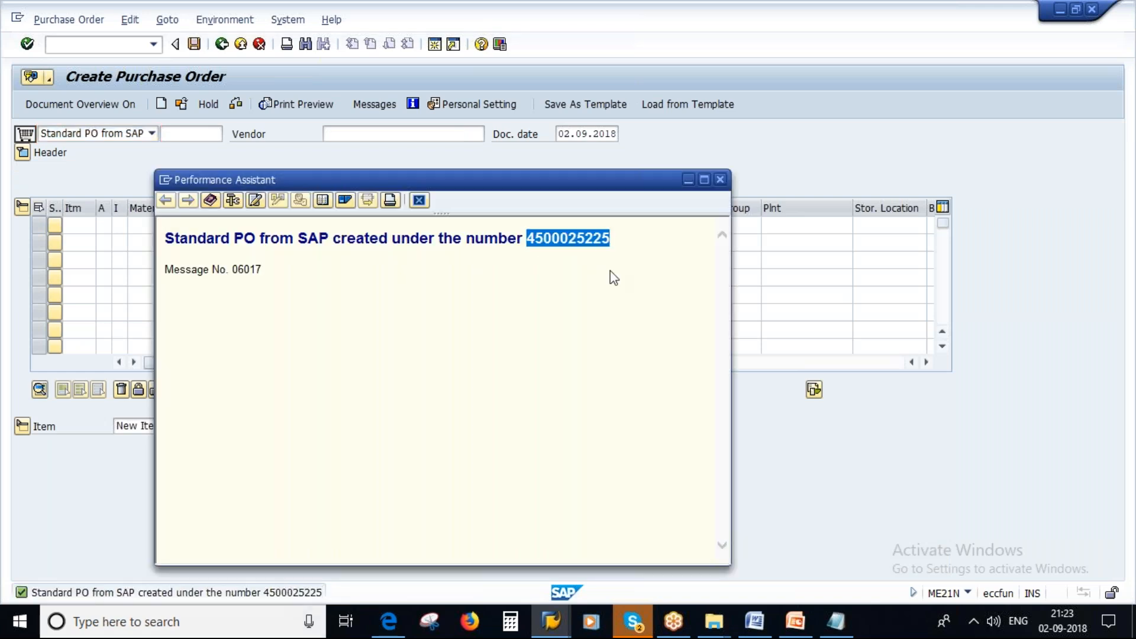
{"action": "left_click", "coordinate": [720, 179]}
Step: Leave purchase order creation and open the goods movement transaction MIGO for a goods receipt
{"action": "left_click", "coordinate": [222, 44]}
{"action": "type", "text": "MIGO"}
{"action": "key", "text": "Return"}
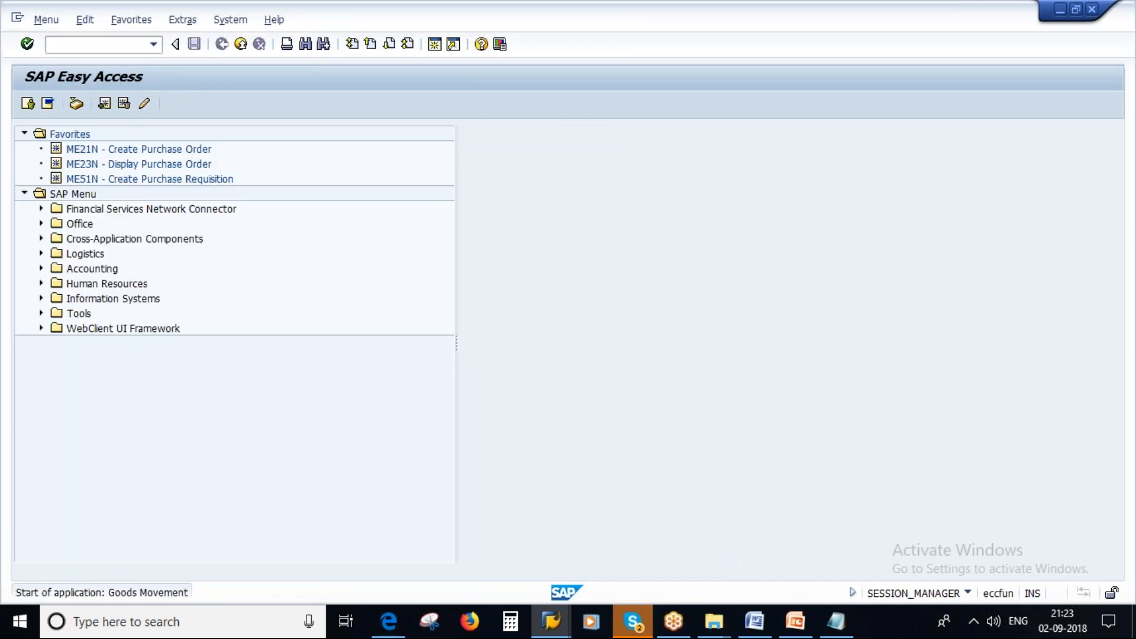
{"action": "left_click", "coordinate": [82, 137]}
{"action": "left_click", "coordinate": [51, 153]}
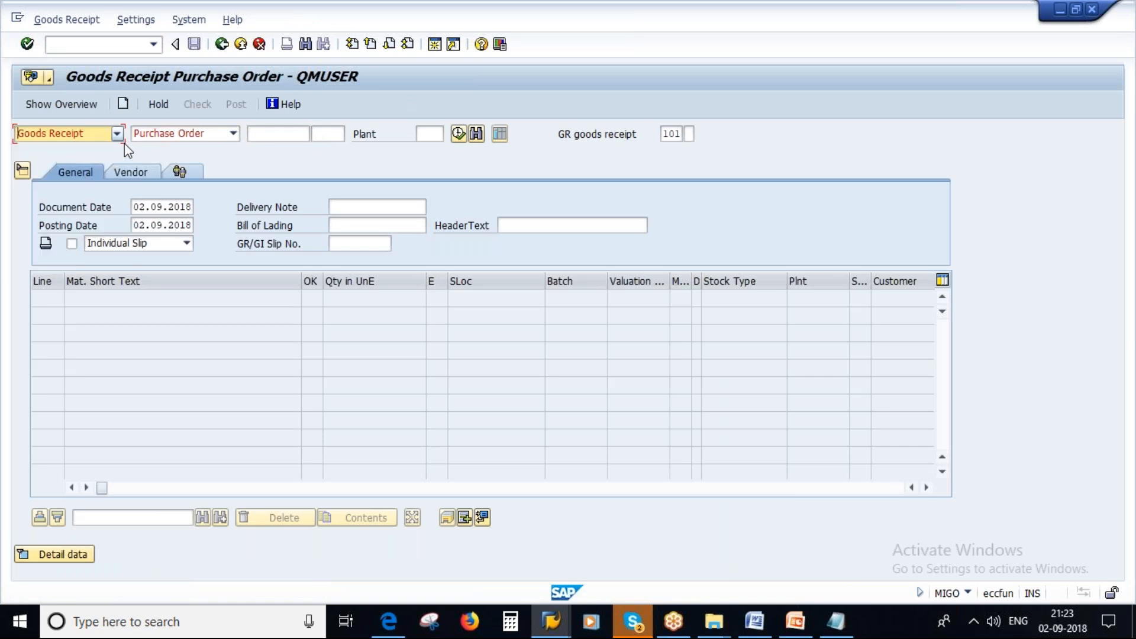
Step: Load the copied purchase order as the reference document for the goods receipt
{"action": "left_click", "coordinate": [190, 129]}
{"action": "left_click", "coordinate": [190, 214]}
{"action": "left_click", "coordinate": [303, 135]}
{"action": "key", "text": "ctrl+v"}
{"action": "key", "text": "Return"}
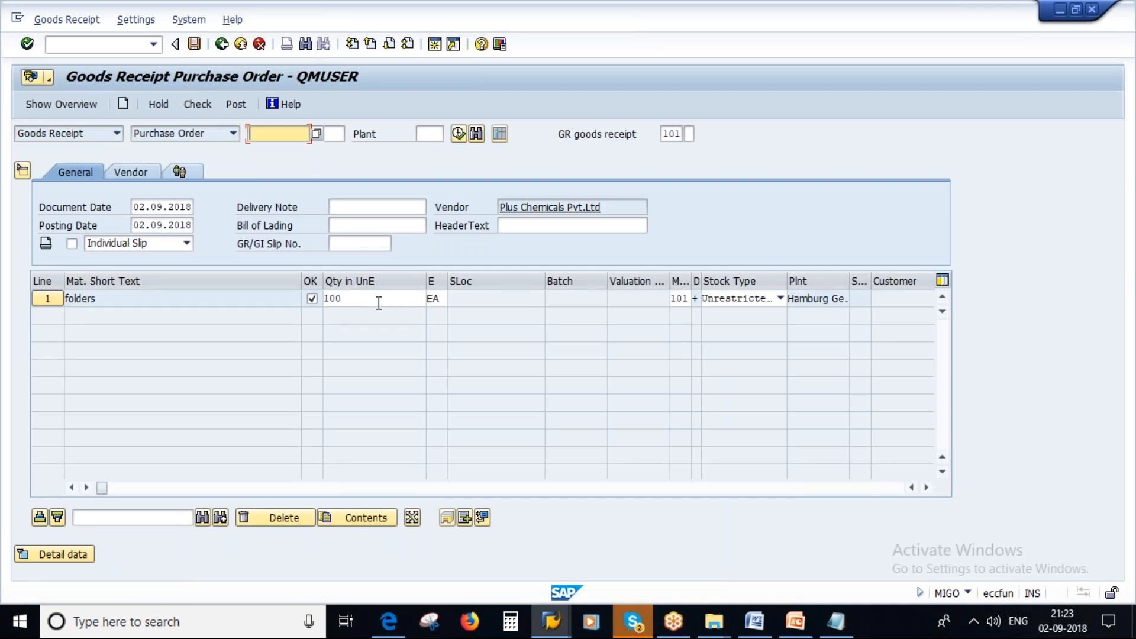
Step: Check the goods receipt for the full quantity of folders and post it
{"action": "left_click", "coordinate": [355, 297]}
{"action": "double_click", "coordinate": [355, 298]}
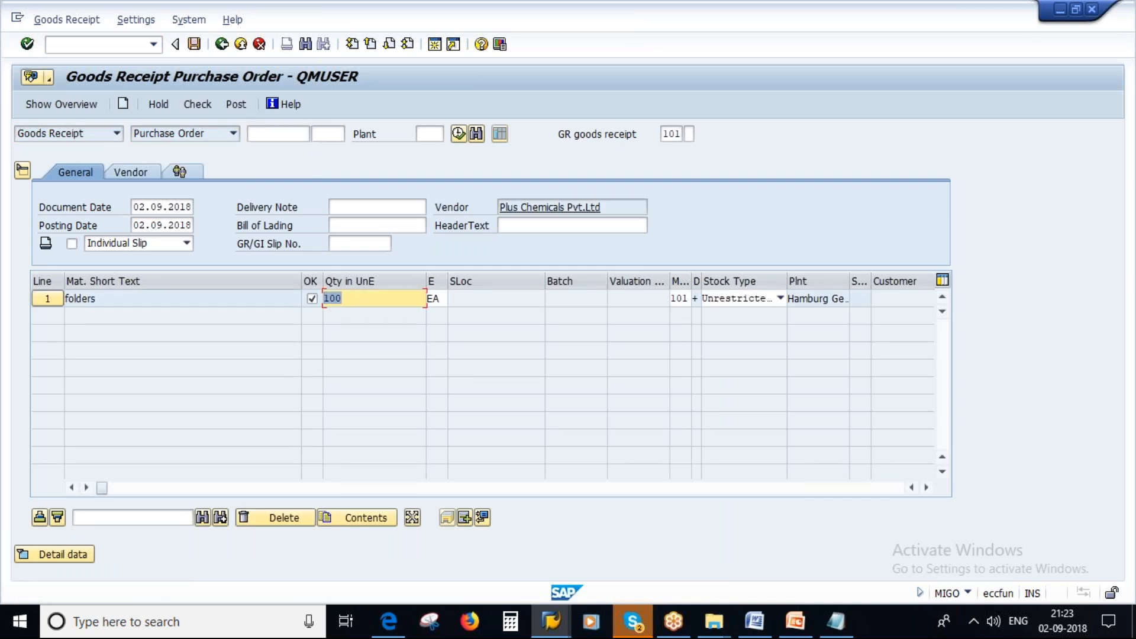
{"action": "left_click", "coordinate": [196, 105]}
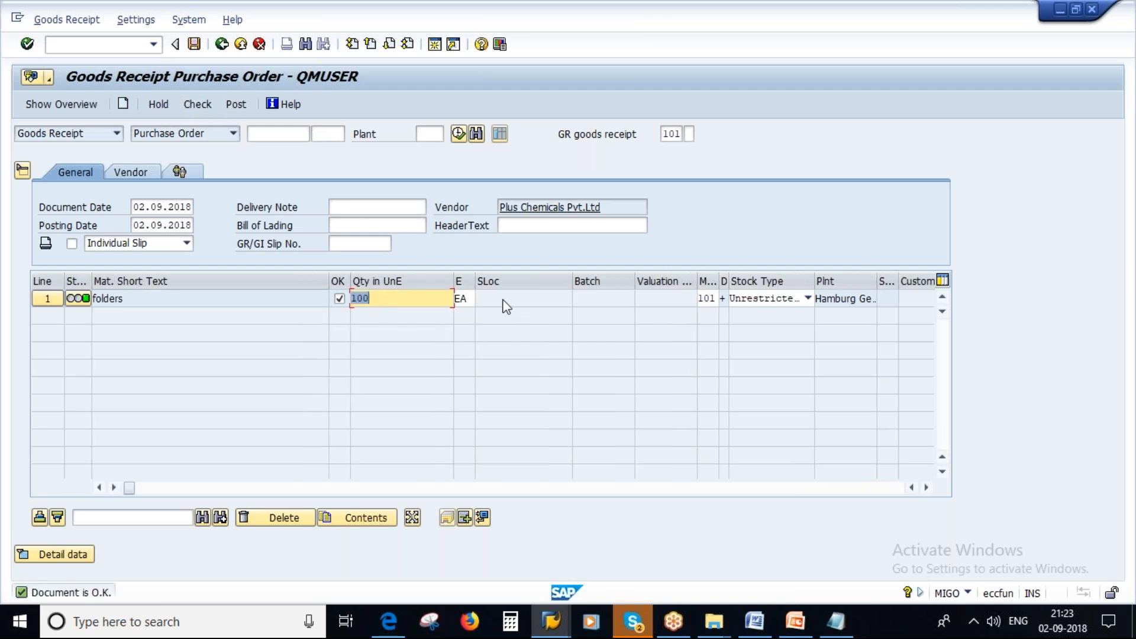
{"action": "left_click", "coordinate": [237, 106]}
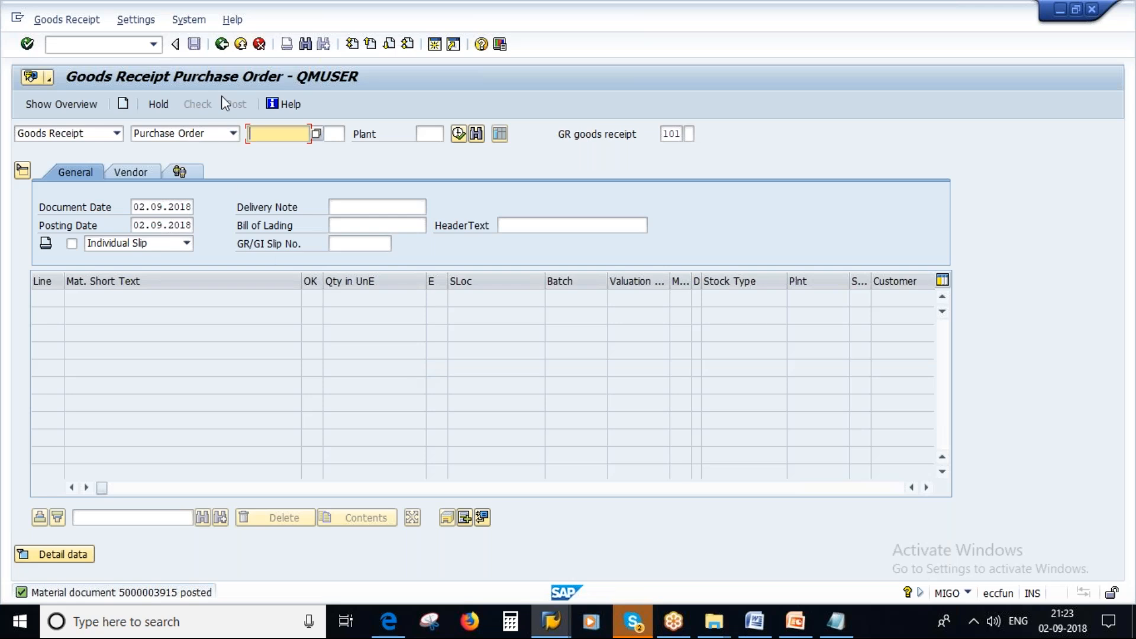
Step: Leave the goods receipt and open incoming invoice entry with transaction MIRO
{"action": "left_click", "coordinate": [222, 45]}
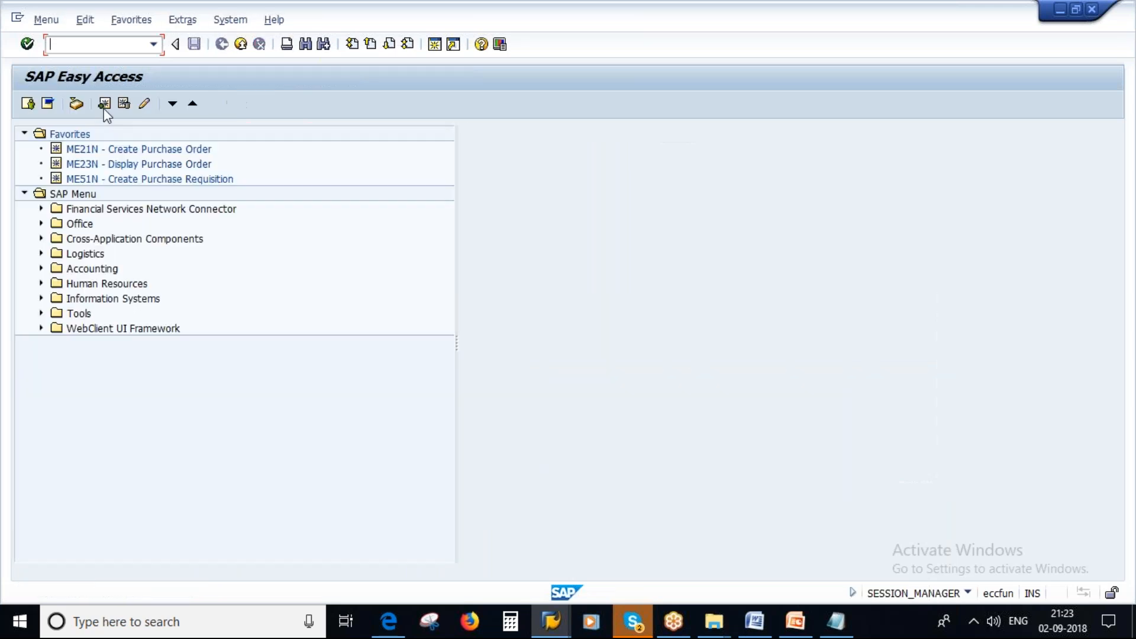
{"action": "type", "text": "miro"}
{"action": "key", "text": "Return"}
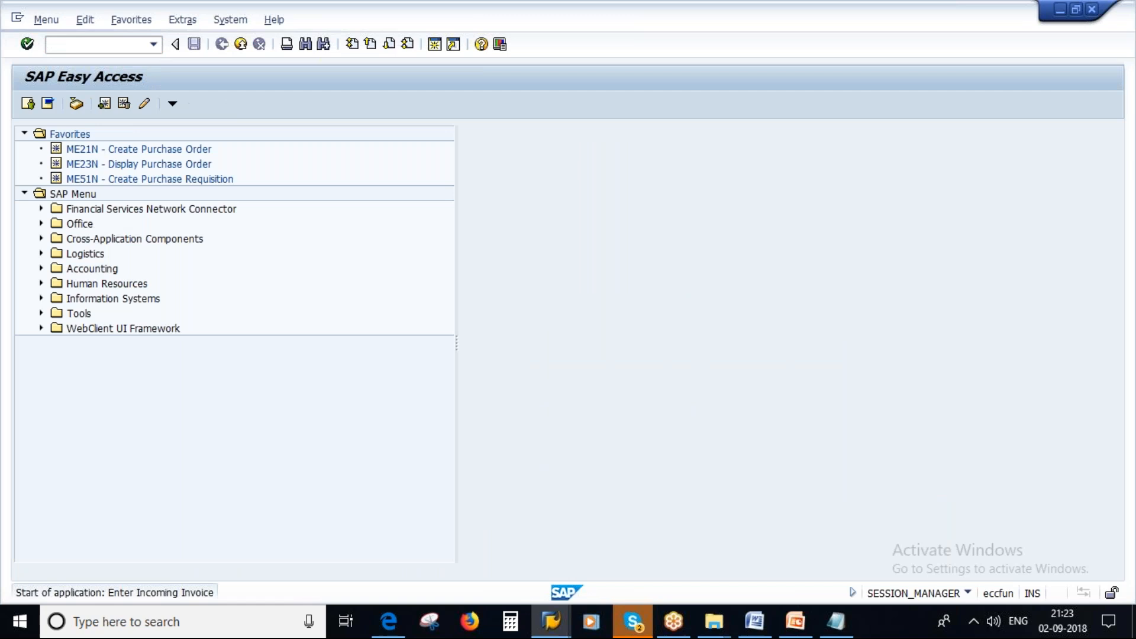
{"action": "key", "text": "space"}
{"action": "left_click", "coordinate": [144, 240]}
{"action": "key", "text": "Return"}
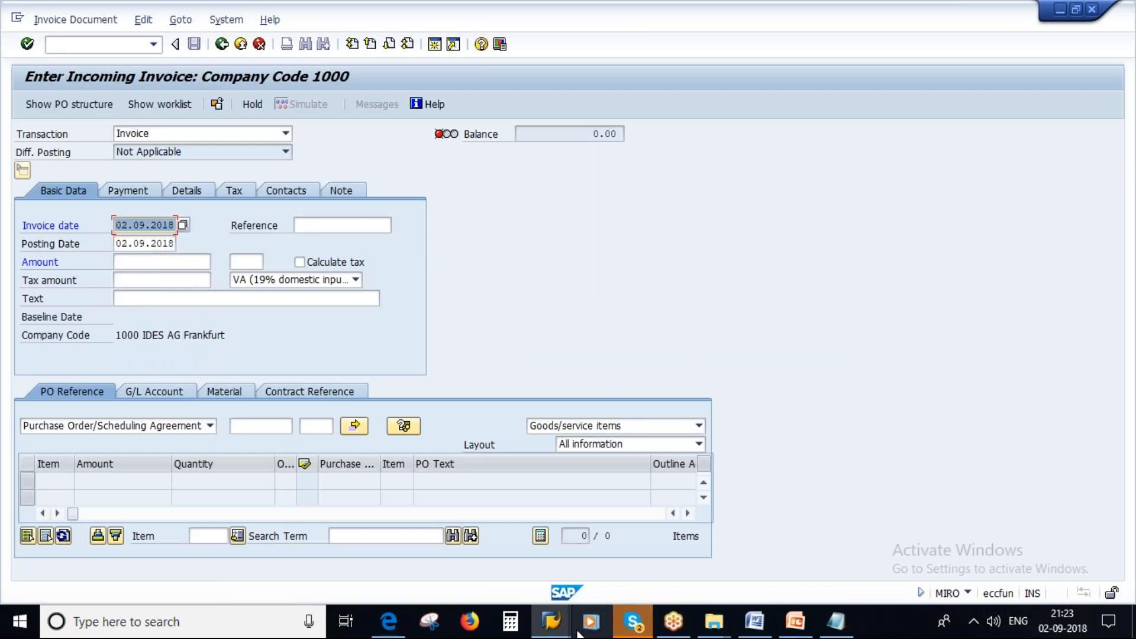
Step: In the other SAP session, exit the GBP cartridge invoice without posting and display the latest purchase order with ME23N
{"action": "left_click", "coordinate": [555, 631]}
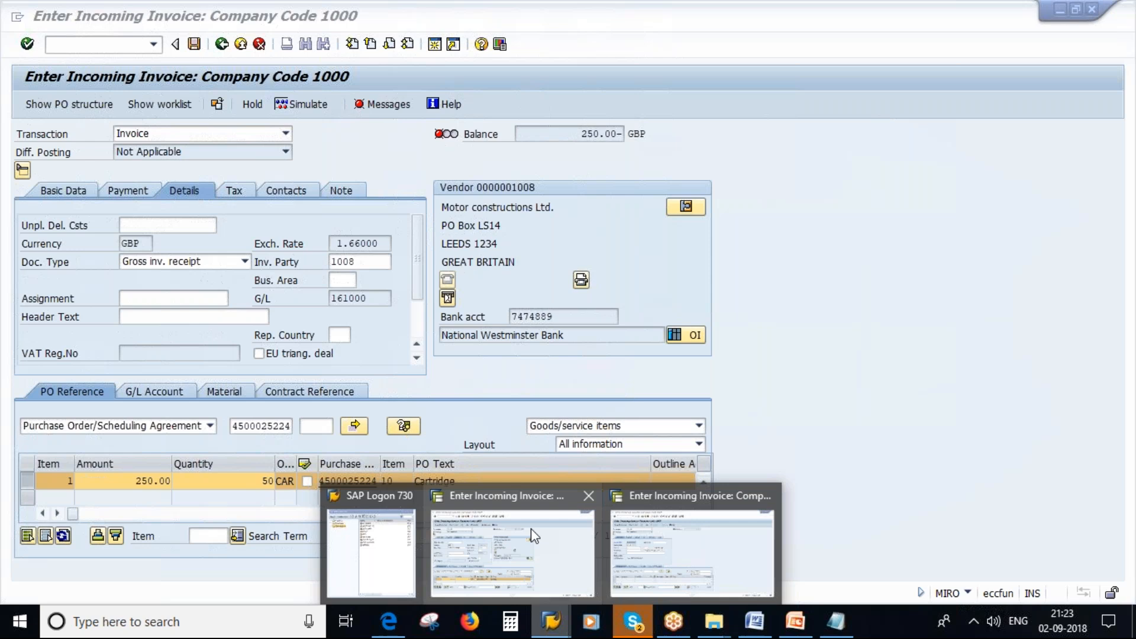
{"action": "left_click", "coordinate": [531, 529]}
{"action": "left_click", "coordinate": [223, 45]}
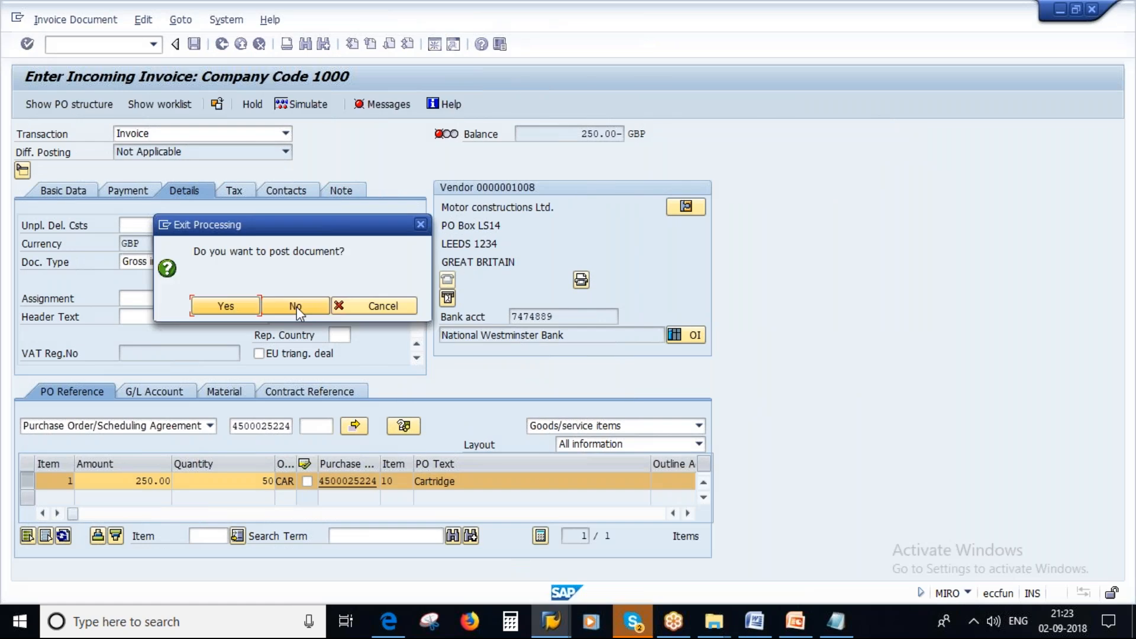
{"action": "left_click", "coordinate": [296, 306]}
{"action": "type", "text": "ME23N"}
{"action": "key", "text": "Return"}
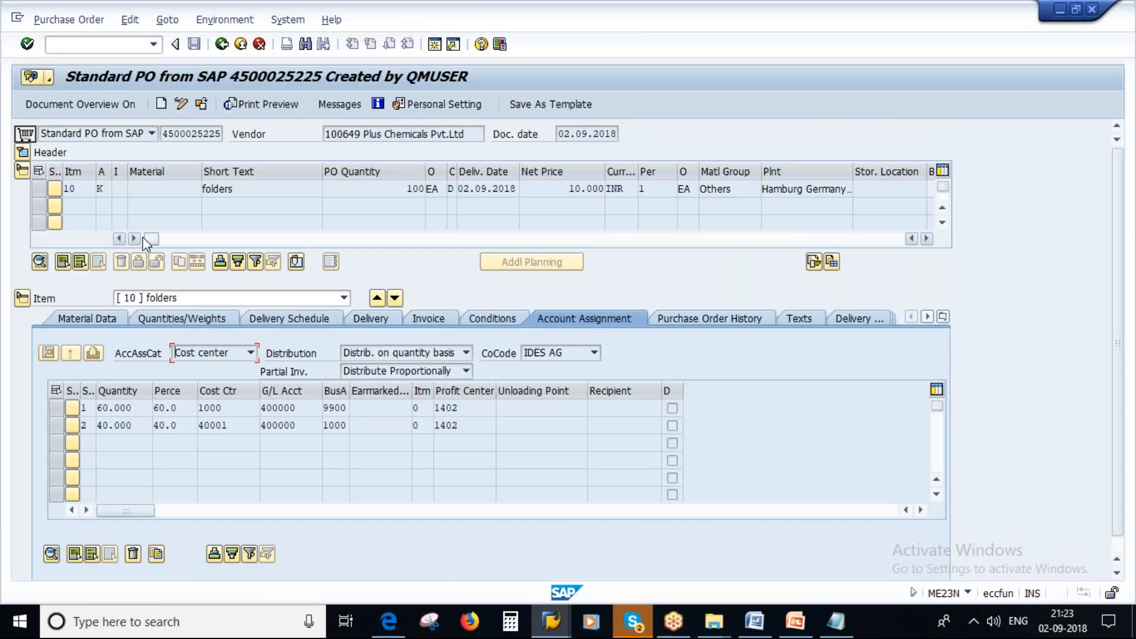
Step: Copy the displayed purchase order's number and load it as the PO reference of the new incoming invoice
{"action": "double_click", "coordinate": [165, 134]}
{"action": "key", "text": "ctrl+c"}
{"action": "key", "text": "alt+Tab"}
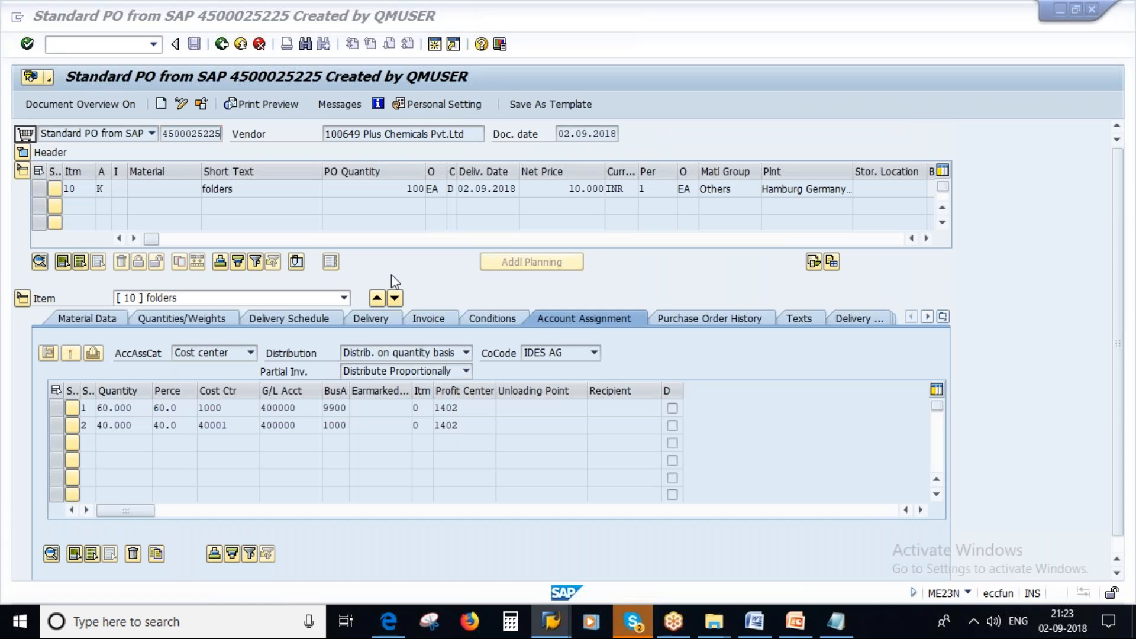
{"action": "left_click", "coordinate": [248, 425]}
{"action": "key", "text": "ctrl+v"}
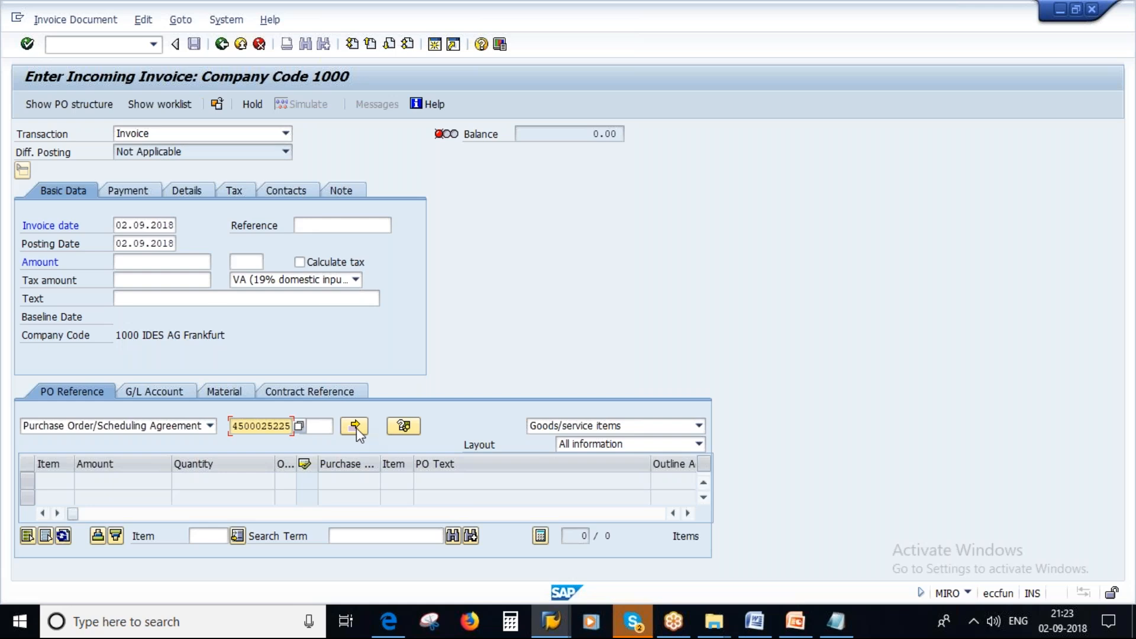
{"action": "left_click", "coordinate": [356, 427]}
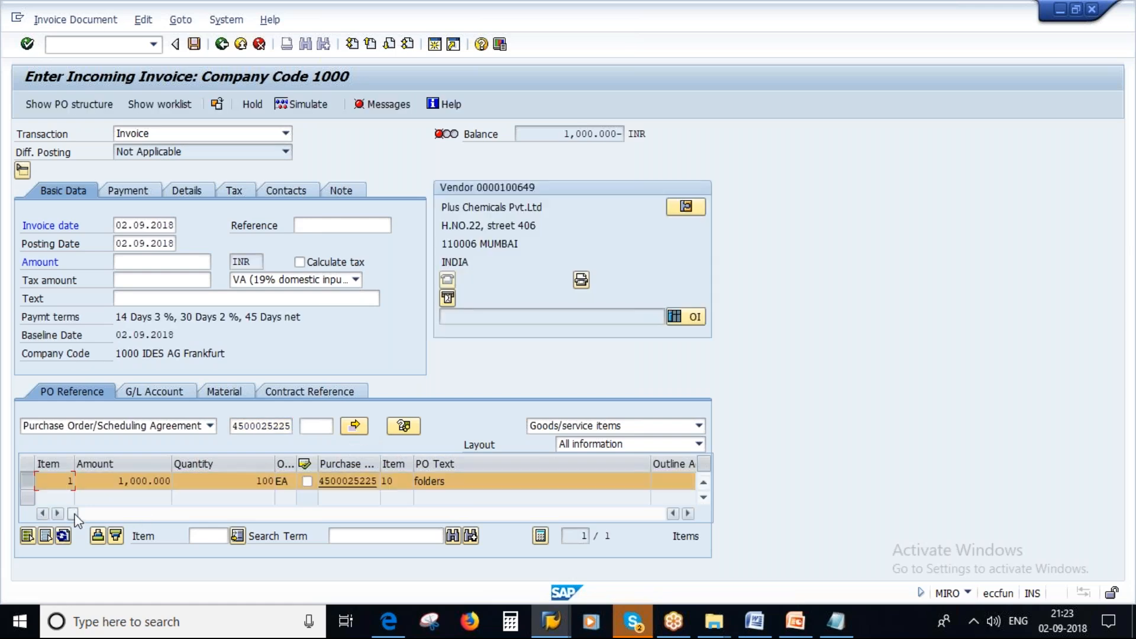
Step: Open the folders invoice item's multiple account assignment and review its amounts, quantities and cost centers
{"action": "double_click", "coordinate": [126, 482]}
{"action": "left_click_drag", "start_coordinate": [72, 514], "coordinate": [139, 516]}
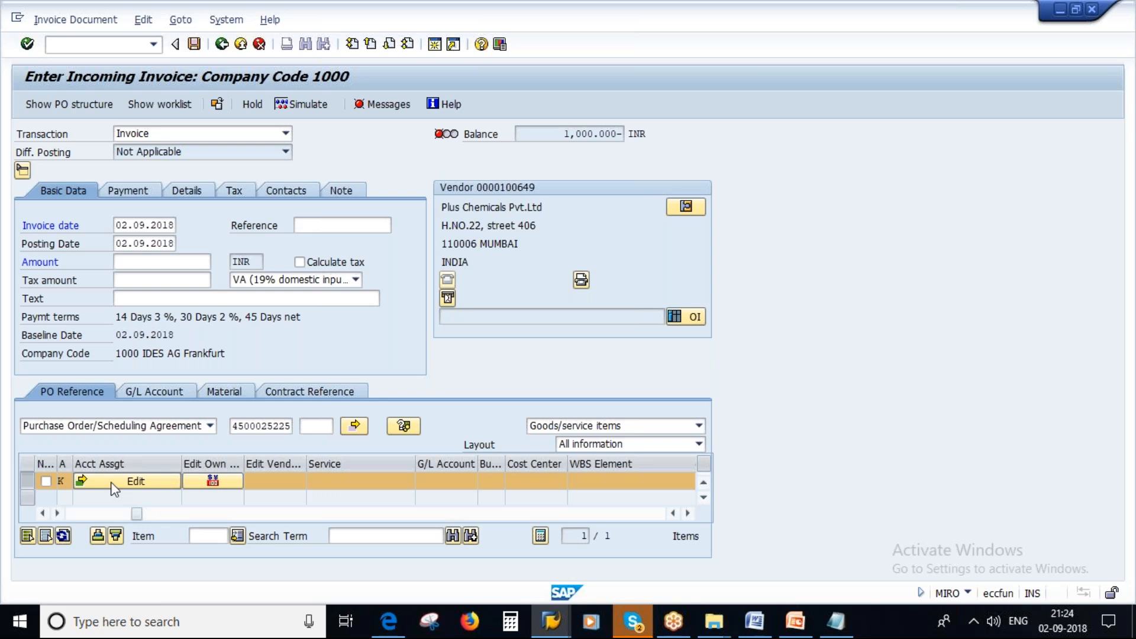
{"action": "left_click", "coordinate": [135, 482]}
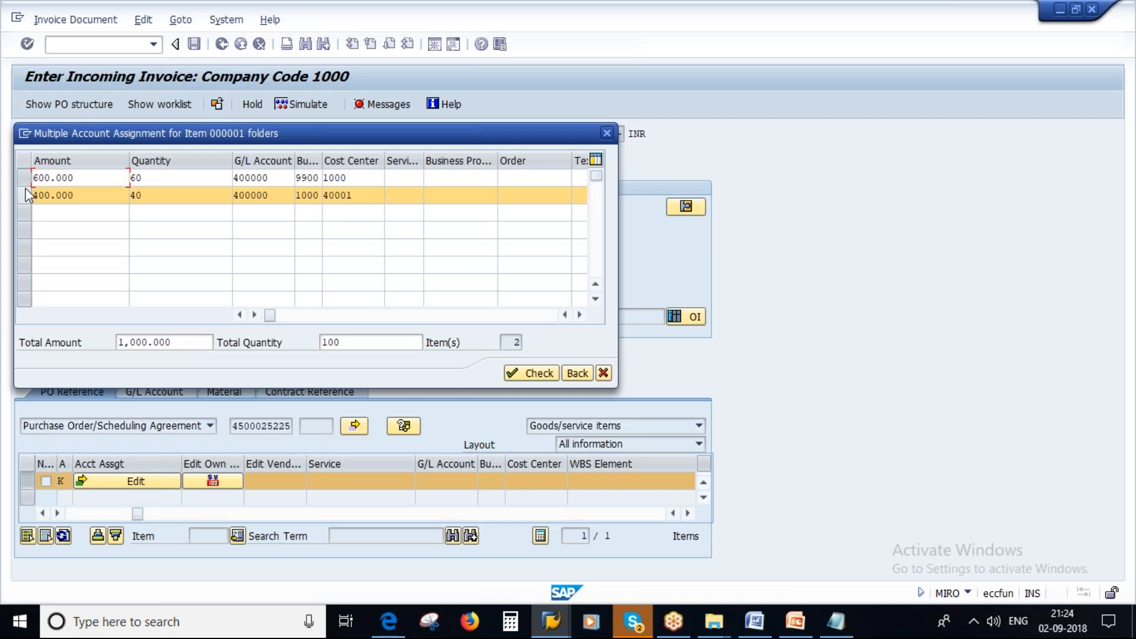
{"action": "left_click", "coordinate": [159, 178]}
{"action": "left_click_drag", "start_coordinate": [82, 179], "coordinate": [62, 195]}
{"action": "left_click", "coordinate": [157, 196]}
{"action": "double_click", "coordinate": [364, 197]}
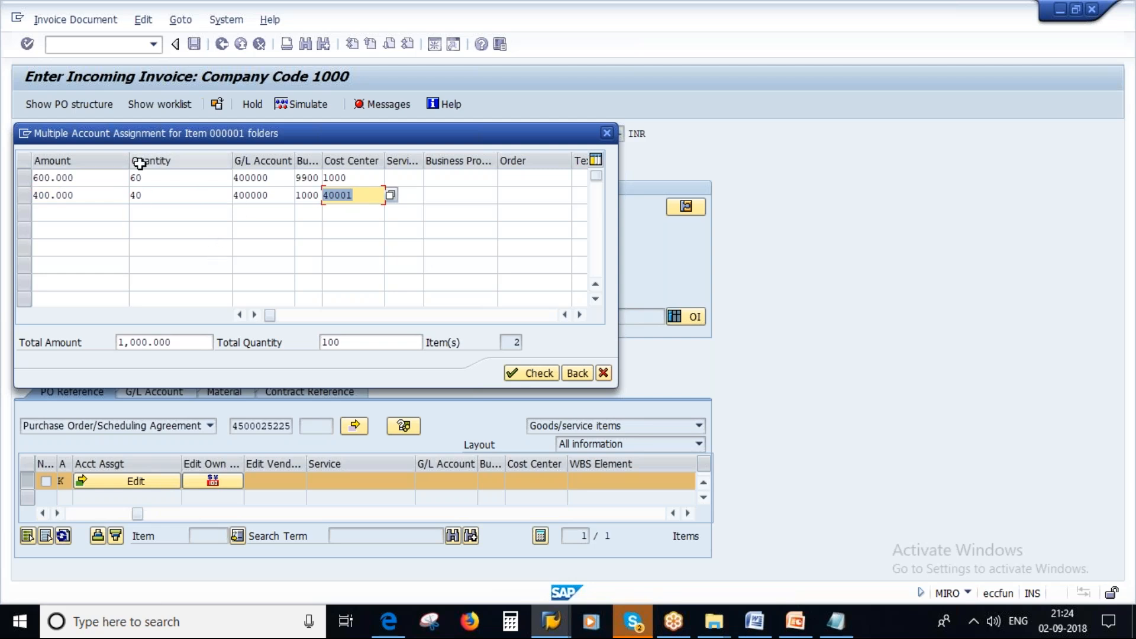
Step: Change the invoice's account assignment quantities to 70 for cost center 1000 and 30 for cost center 40001
{"action": "left_click", "coordinate": [150, 179]}
{"action": "double_click", "coordinate": [150, 179]}
{"action": "type", "text": "70"}
{"action": "double_click", "coordinate": [147, 195]}
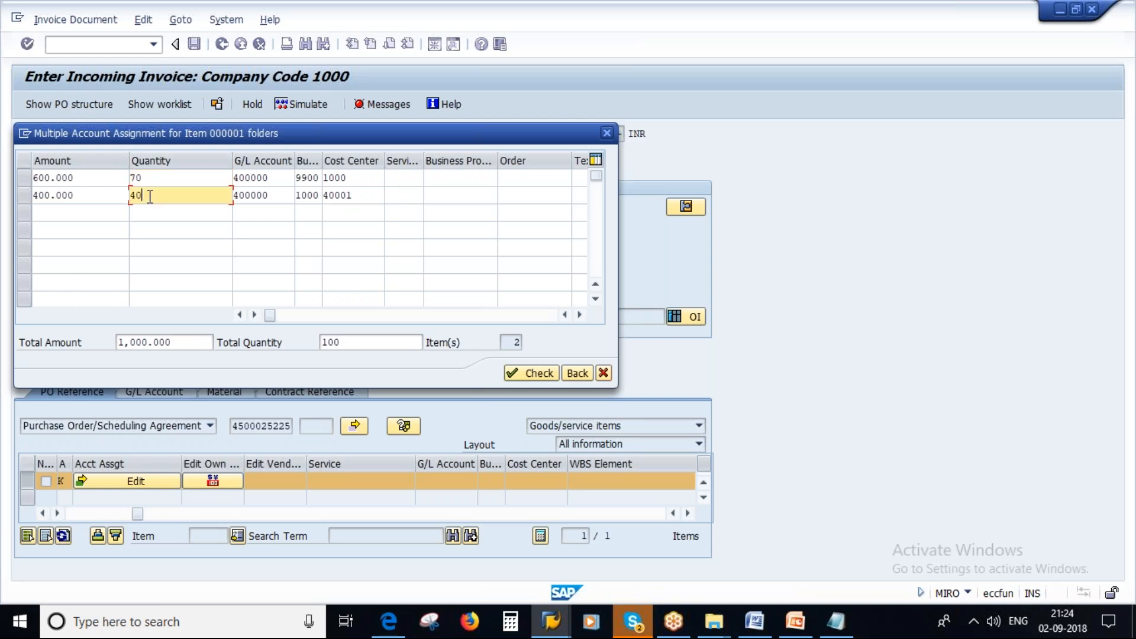
{"action": "type", "text": "30"}
Step: Present PowerPoint's Partial Invoice Indicator slide, temporarily circling the order quantity, cost center split and both distribution tables
{"action": "left_click", "coordinate": [795, 622]}
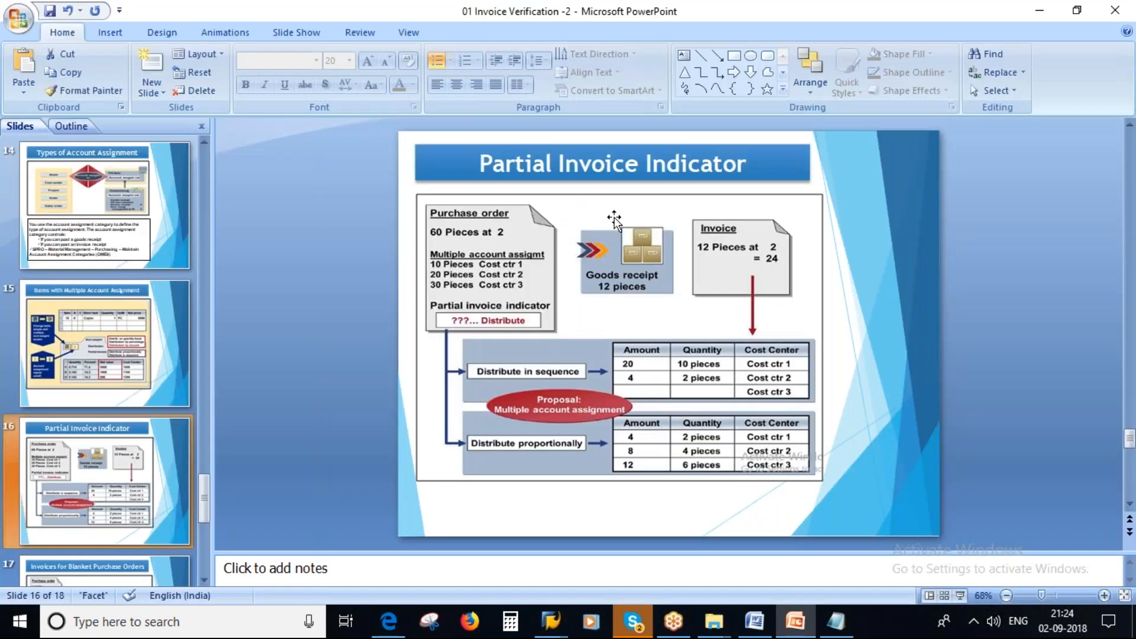
{"action": "left_click", "coordinate": [959, 595]}
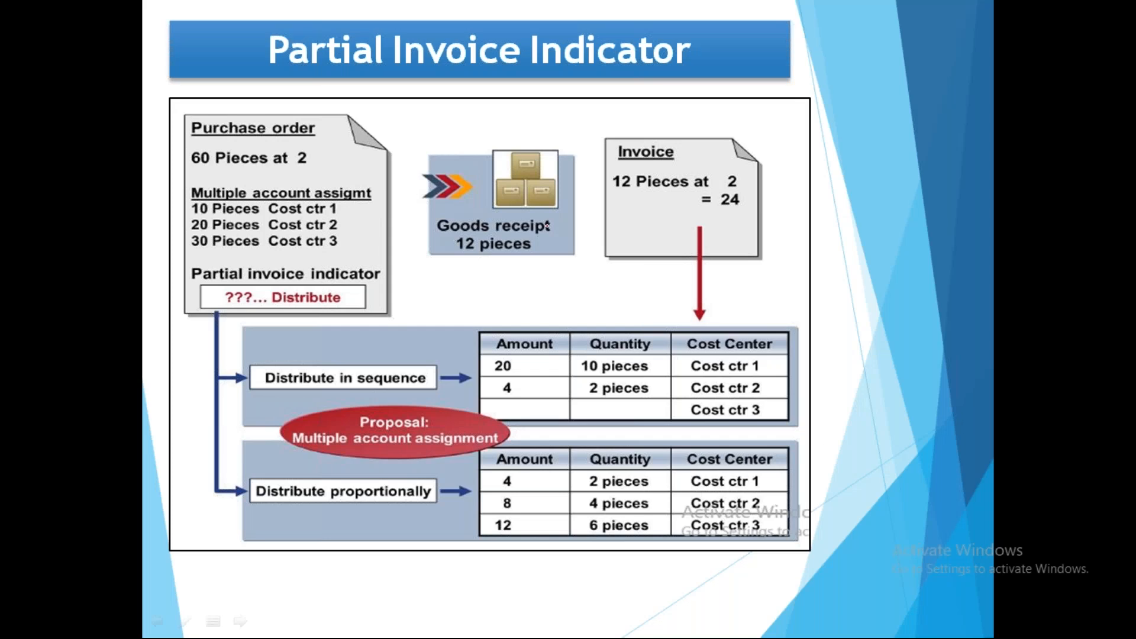
{"action": "mouse_move", "coordinate": [225, 145]}
{"action": "left_mouse_down"}
{"action": "mouse_move", "coordinate": [177, 153]}
{"action": "mouse_move", "coordinate": [319, 167]}
{"action": "mouse_move", "coordinate": [267, 148]}
{"action": "left_mouse_up"}
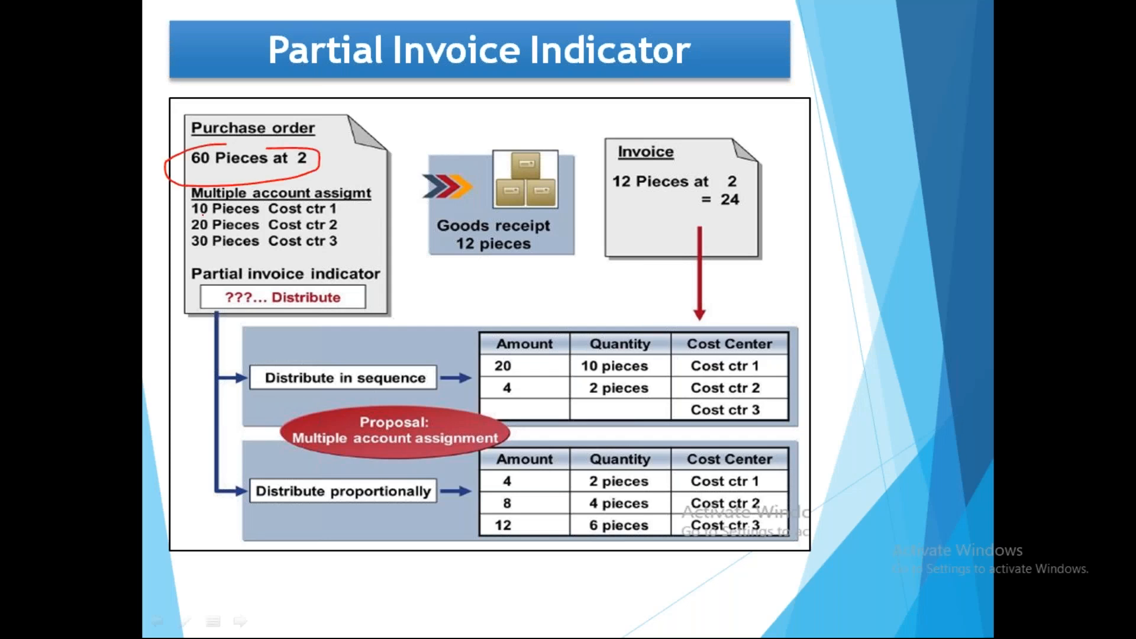
{"action": "mouse_move", "coordinate": [223, 208]}
{"action": "left_mouse_down"}
{"action": "mouse_move", "coordinate": [264, 198]}
{"action": "mouse_move", "coordinate": [254, 227]}
{"action": "mouse_move", "coordinate": [296, 234]}
{"action": "mouse_move", "coordinate": [283, 254]}
{"action": "mouse_move", "coordinate": [296, 188]}
{"action": "left_mouse_up"}
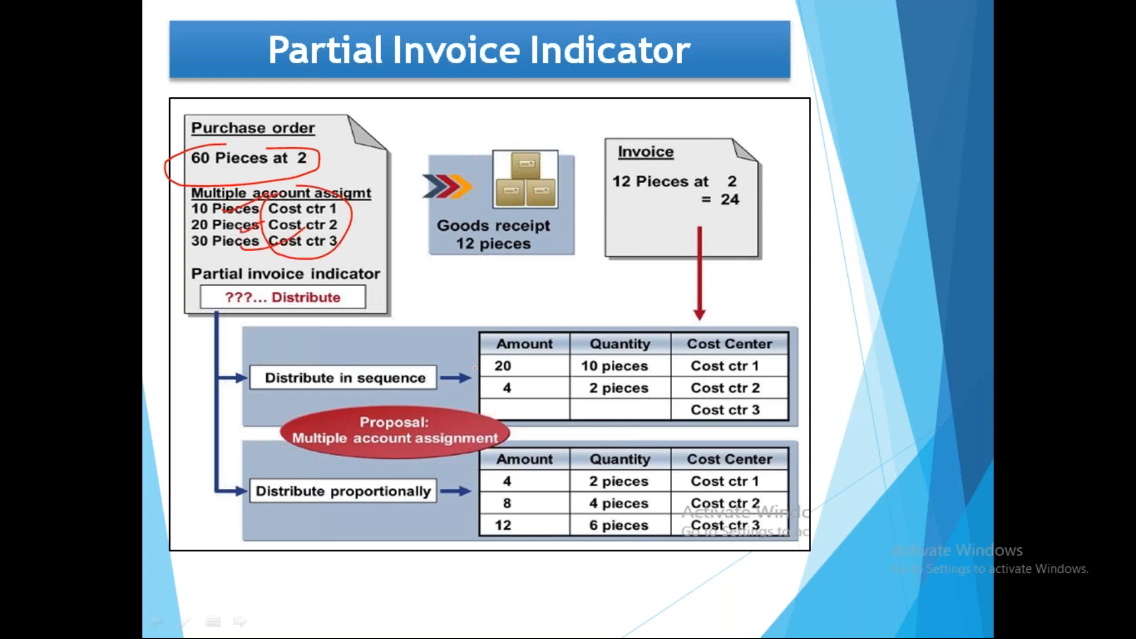
{"action": "mouse_move", "coordinate": [562, 321]}
{"action": "left_mouse_down"}
{"action": "mouse_move", "coordinate": [507, 325]}
{"action": "mouse_move", "coordinate": [585, 417]}
{"action": "mouse_move", "coordinate": [769, 338]}
{"action": "mouse_move", "coordinate": [559, 323]}
{"action": "left_mouse_up"}
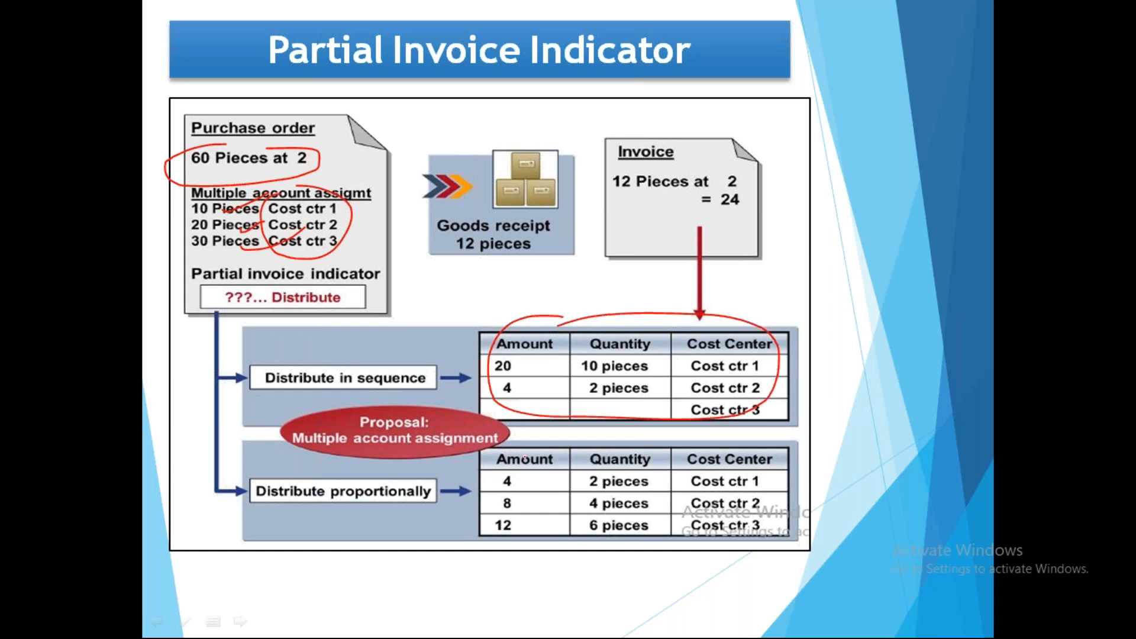
{"action": "mouse_move", "coordinate": [517, 455]}
{"action": "left_mouse_down"}
{"action": "mouse_move", "coordinate": [660, 561]}
{"action": "mouse_move", "coordinate": [786, 516]}
{"action": "mouse_move", "coordinate": [580, 431]}
{"action": "mouse_move", "coordinate": [742, 566]}
{"action": "mouse_move", "coordinate": [798, 491]}
{"action": "mouse_move", "coordinate": [719, 566]}
{"action": "left_mouse_up"}
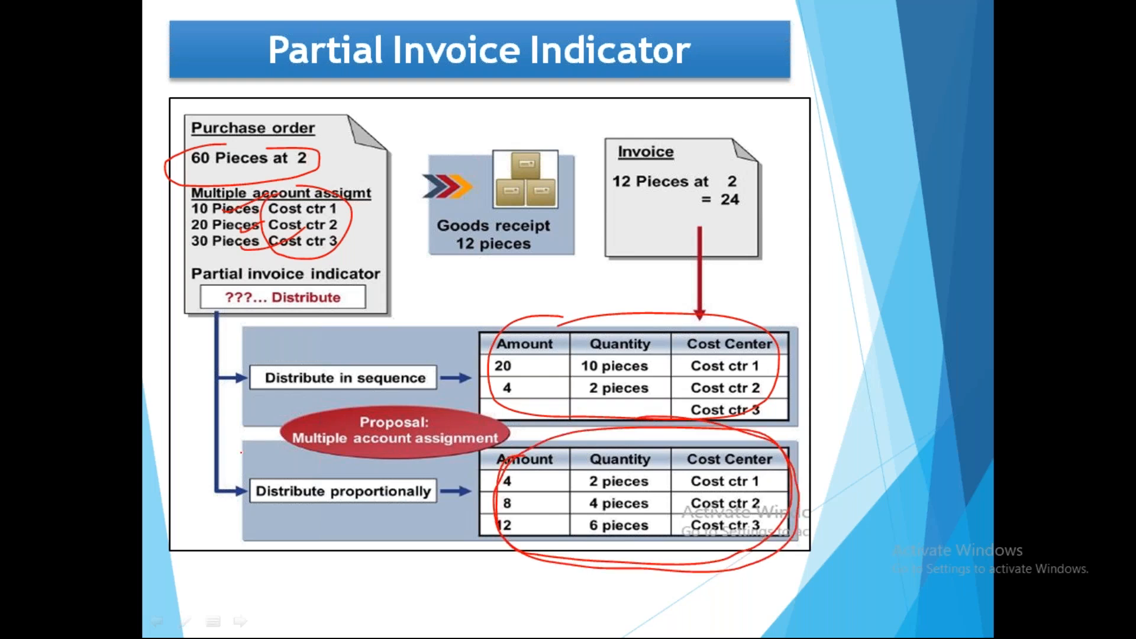
{"action": "key", "text": "e"}
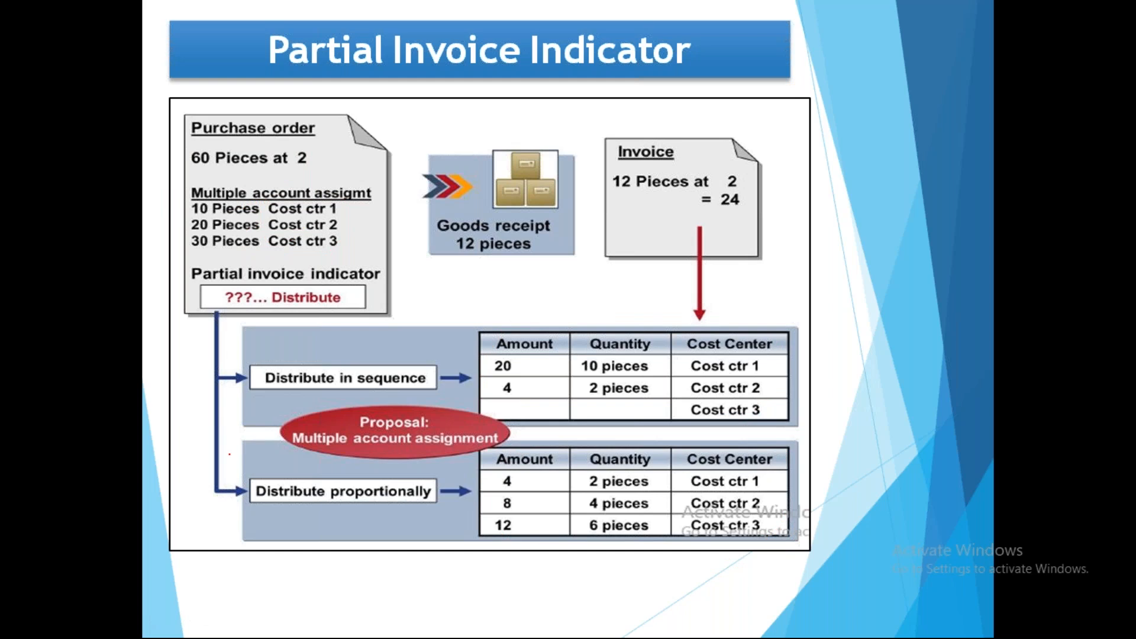
Step: Present the Items with Multiple Account Assignment slide, temporarily marking its title, and end the slide show
{"action": "key", "text": "Right"}
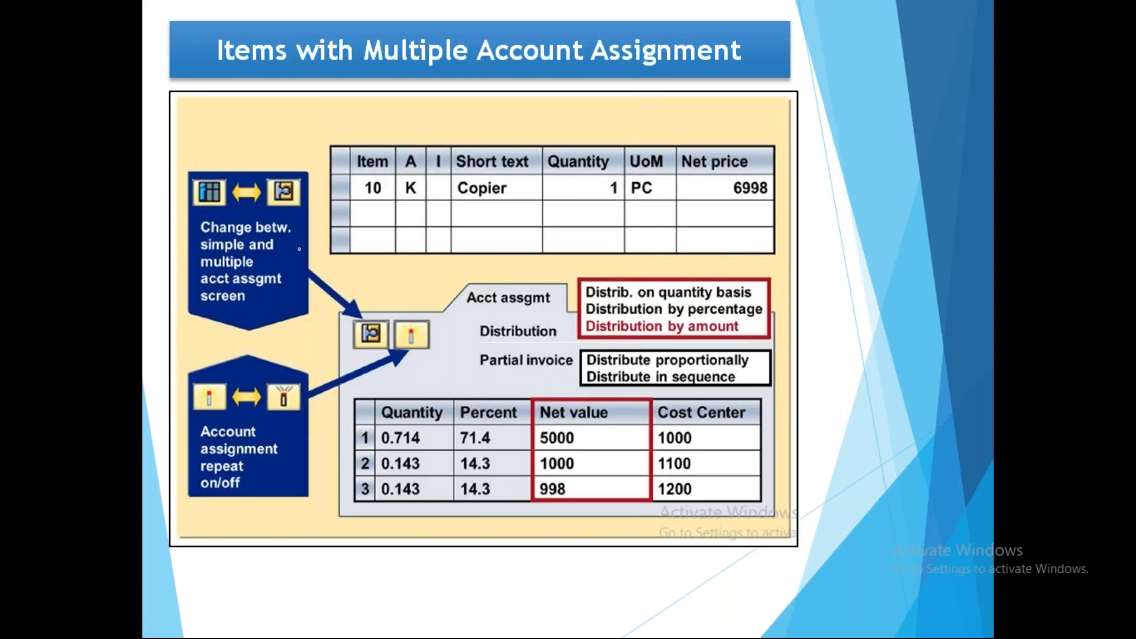
{"action": "mouse_move", "coordinate": [433, 60]}
{"action": "left_mouse_down"}
{"action": "mouse_move", "coordinate": [465, 61]}
{"action": "mouse_move", "coordinate": [496, 45]}
{"action": "left_mouse_up"}
{"action": "key", "text": "e"}
{"action": "key", "text": "Escape"}
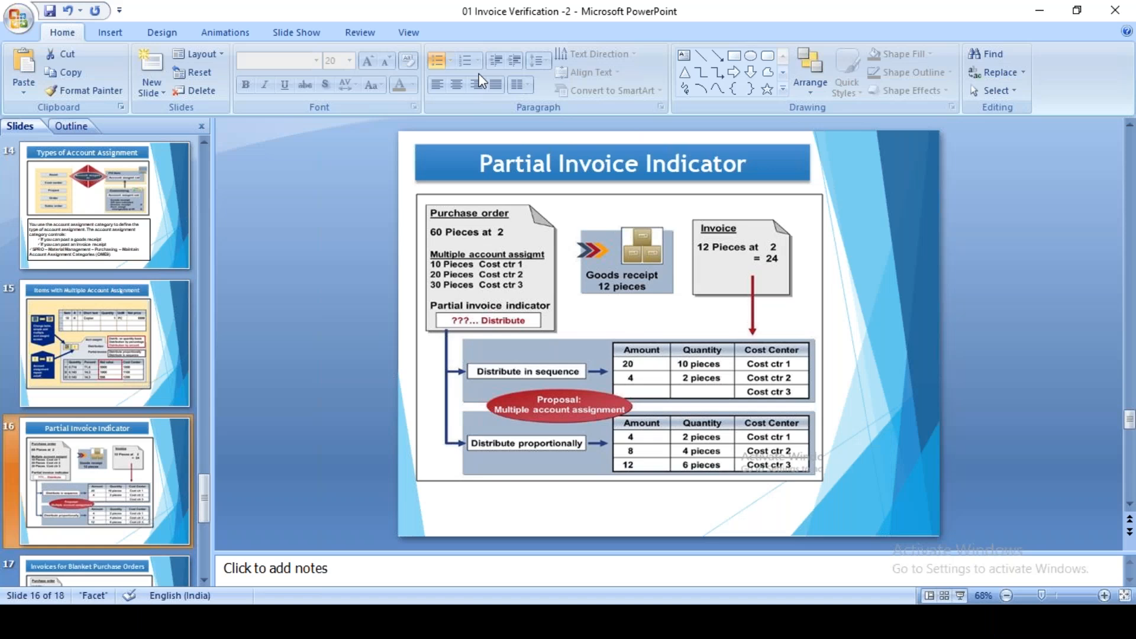
Step: Switch to SAP, view the purchase order's account assignment and return to the incoming invoice's multiple account assignment
{"action": "left_click", "coordinate": [551, 621]}
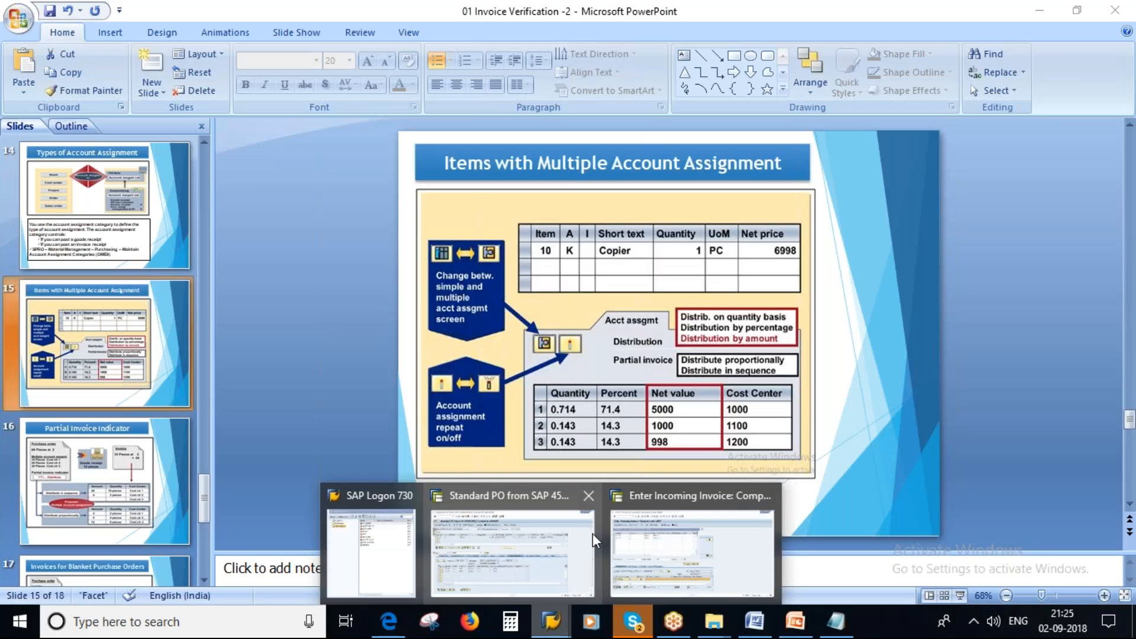
{"action": "left_click", "coordinate": [591, 534]}
{"action": "left_click", "coordinate": [551, 621]}
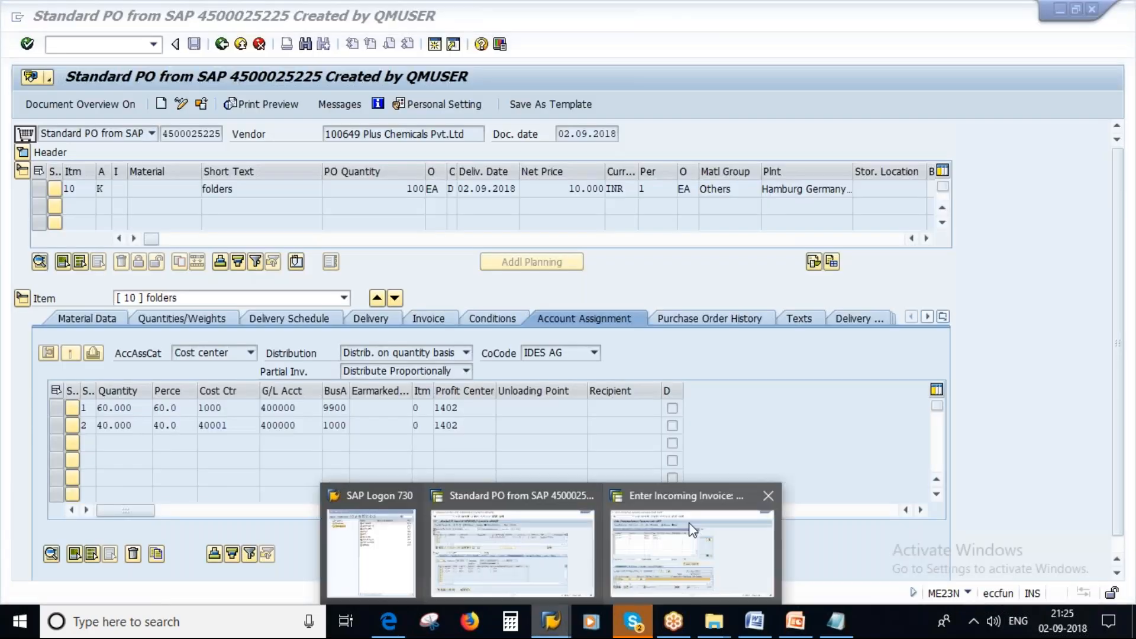
{"action": "left_click", "coordinate": [689, 523]}
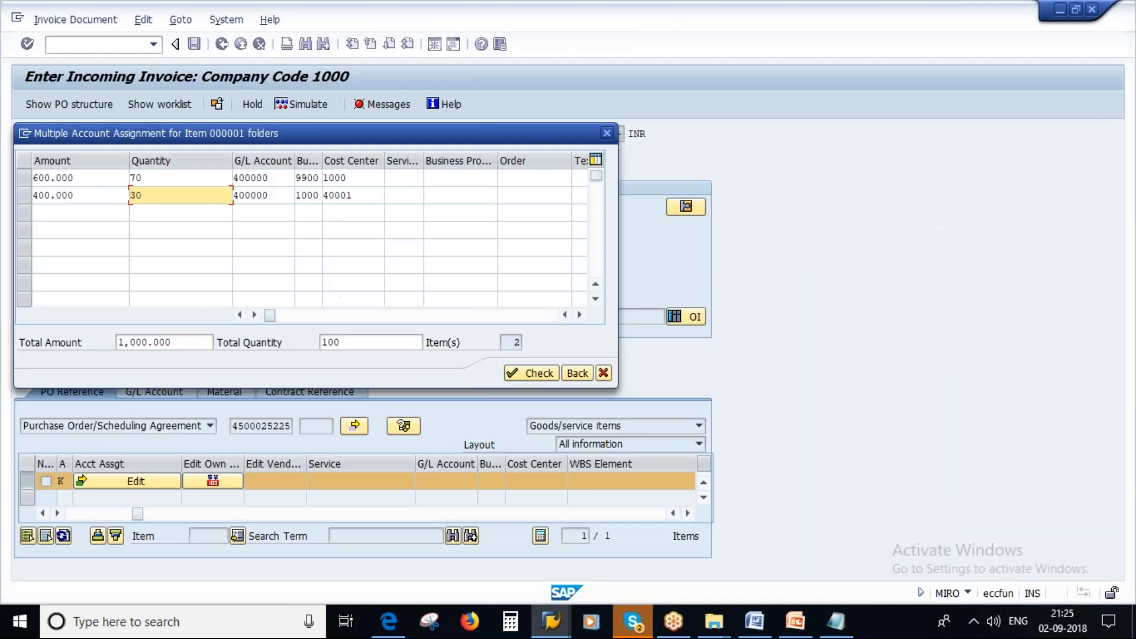
Step: Set the quantity for cost center 40001 to 15 and enter a quantity of 15 in a third account assignment line
{"action": "left_click", "coordinate": [350, 212]}
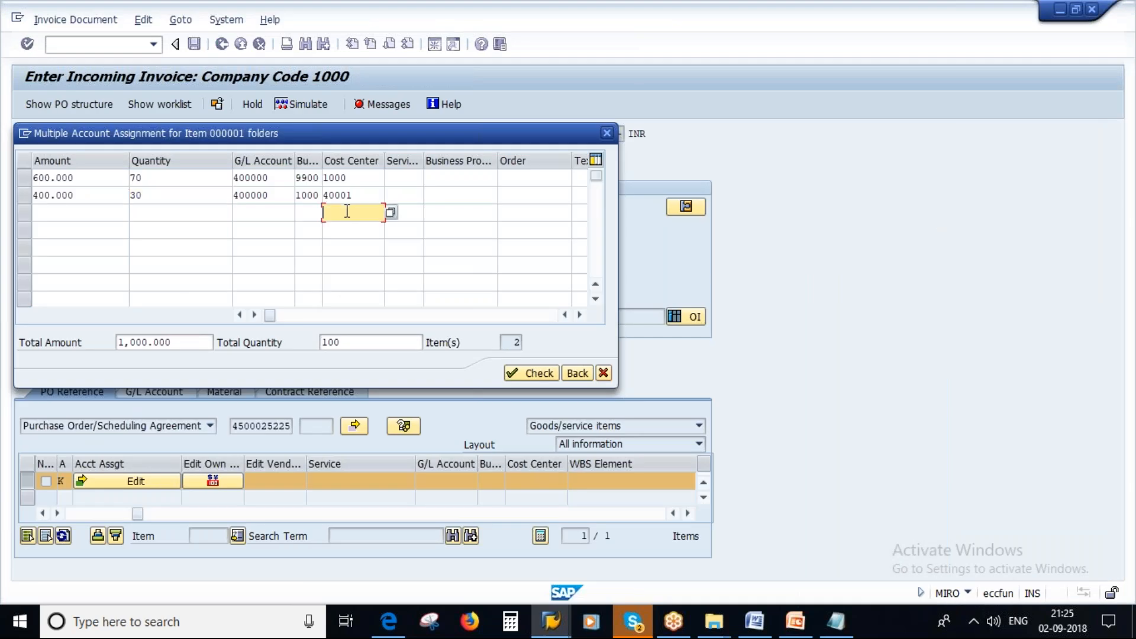
{"action": "double_click", "coordinate": [142, 195]}
{"action": "type", "text": "15"}
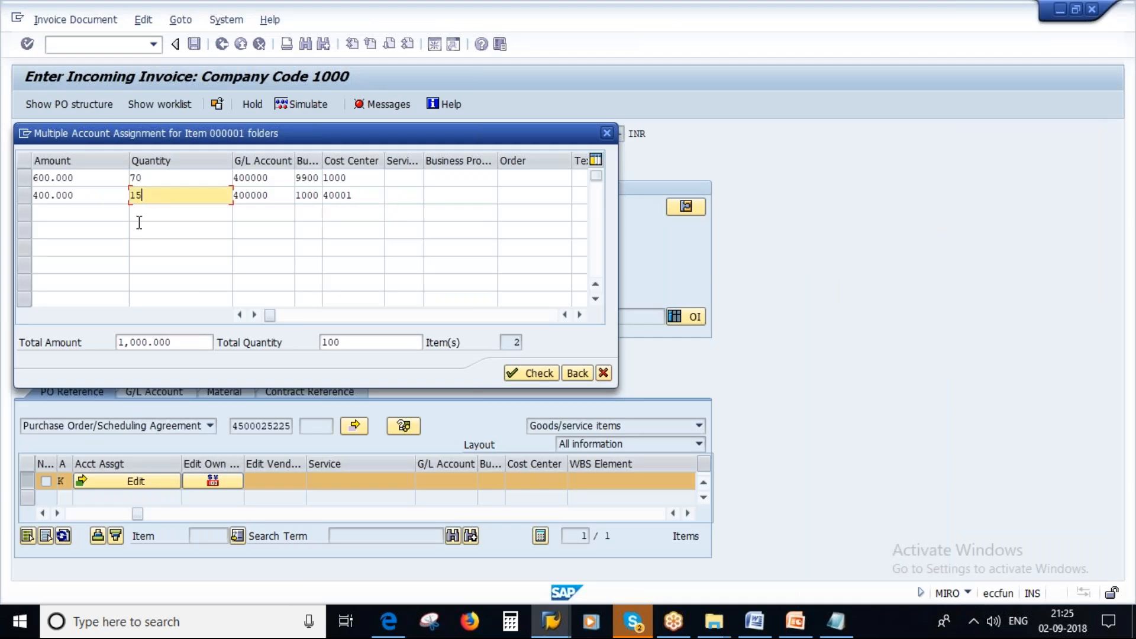
{"action": "left_click", "coordinate": [146, 215]}
{"action": "type", "text": "15"}
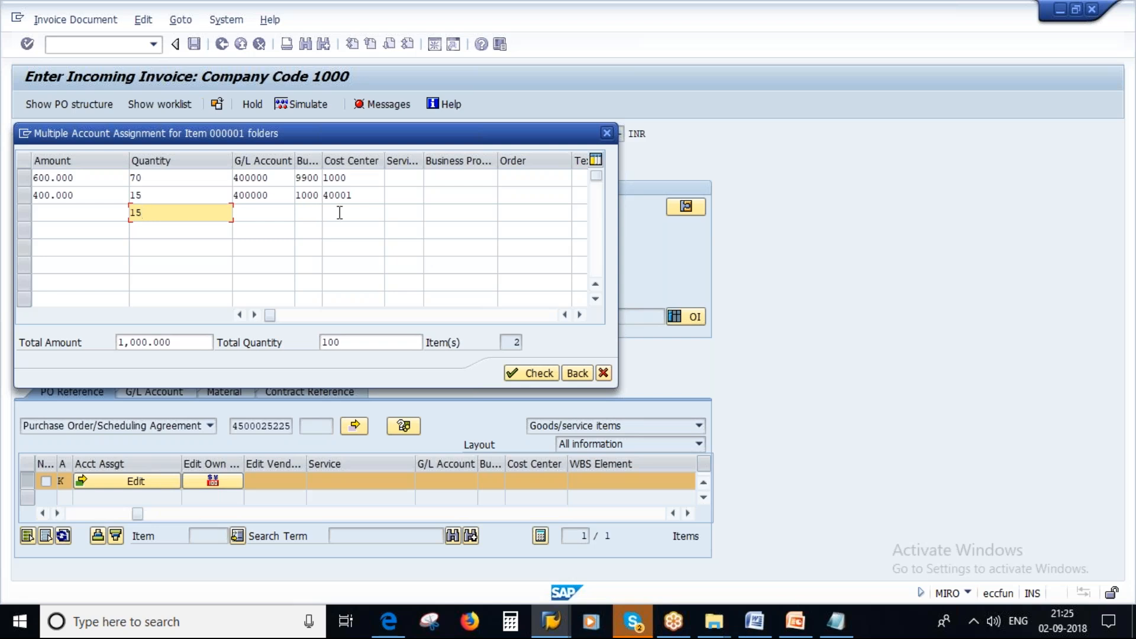
Step: Give the third account assignment line G/L account 400000, copied from the line above, and business area 1000
{"action": "left_click", "coordinate": [342, 212]}
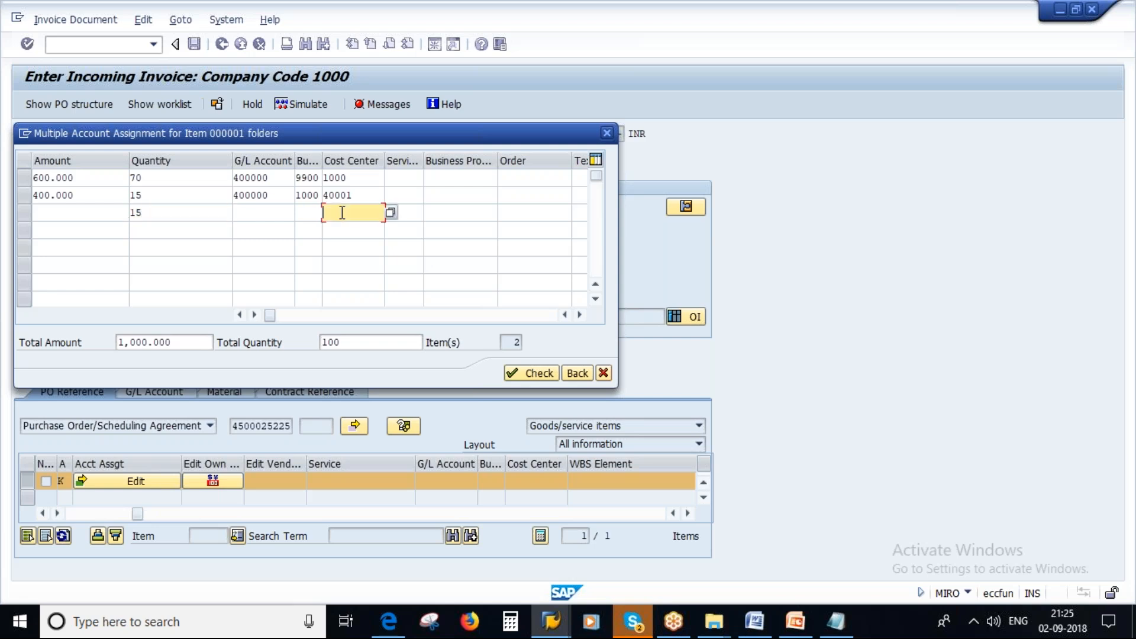
{"action": "double_click", "coordinate": [274, 195]}
{"action": "key", "text": "ctrl+c"}
{"action": "left_click", "coordinate": [263, 215]}
{"action": "key", "text": "ctrl+v"}
{"action": "left_click", "coordinate": [317, 214]}
{"action": "type", "text": "1000"}
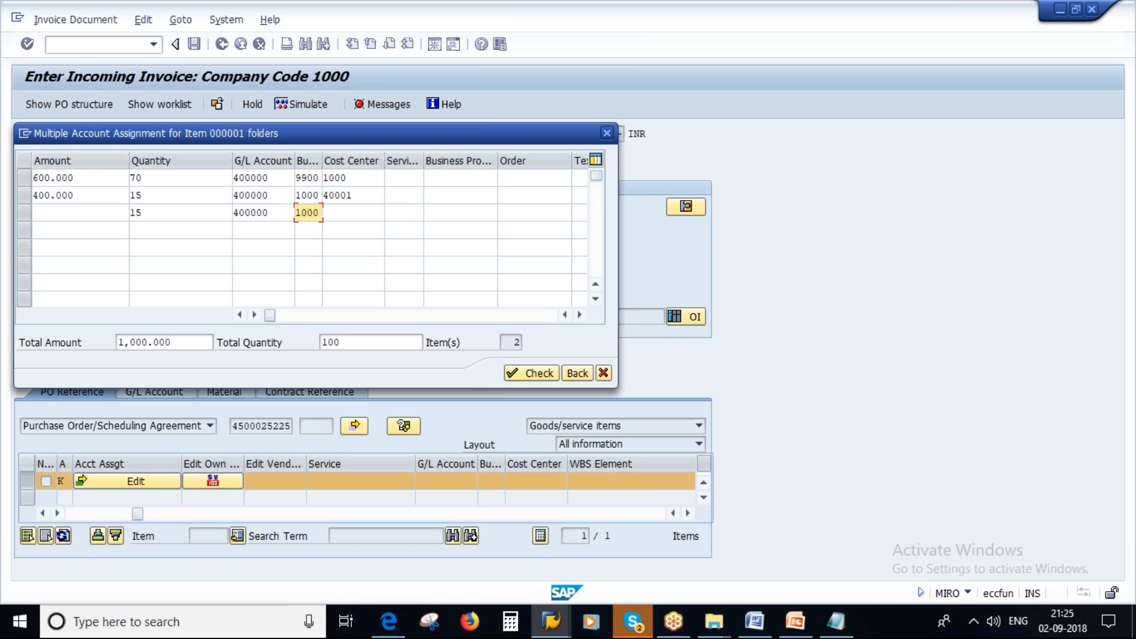
{"action": "left_click", "coordinate": [358, 214]}
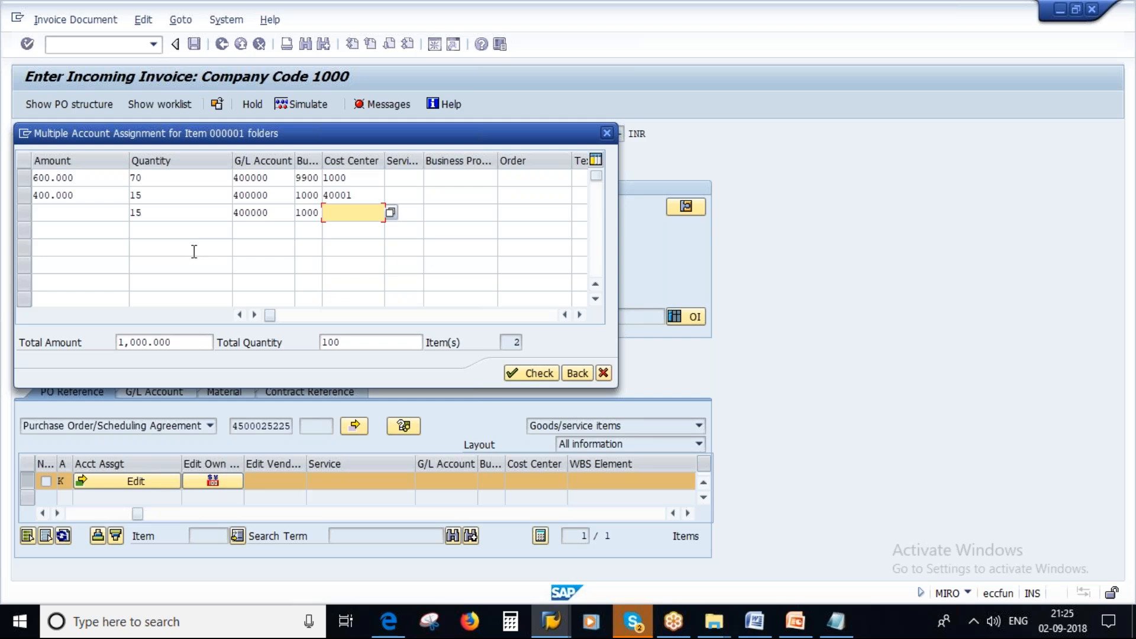
Step: Switch to PowerPoint and start the slide show at the Invoices for Blanket Purchase Orders slide
{"action": "left_click", "coordinate": [804, 628]}
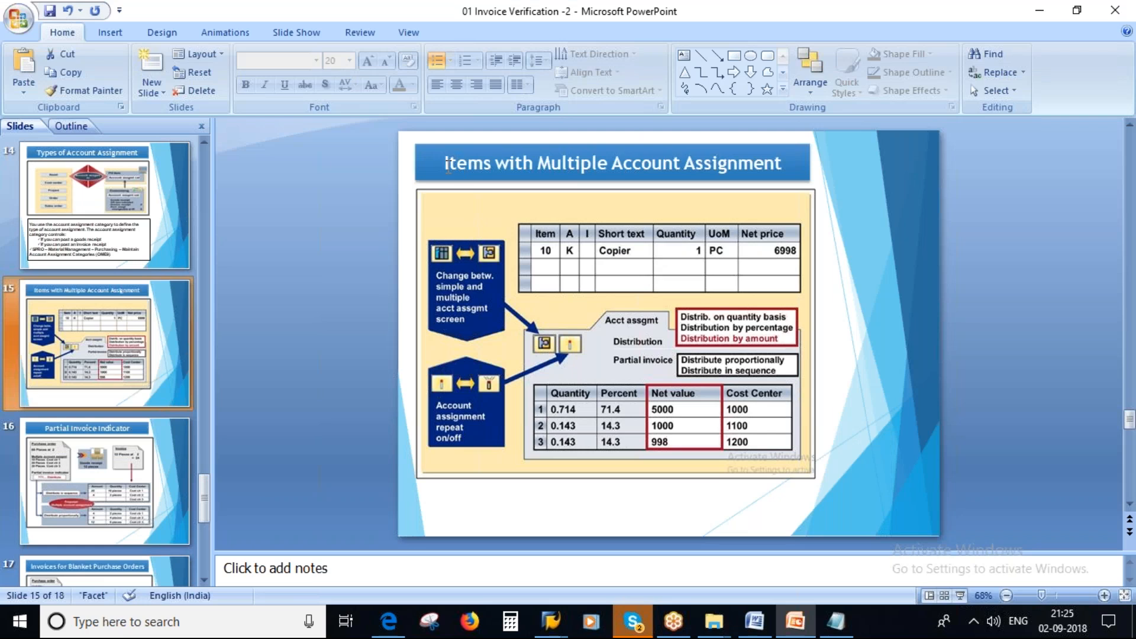
{"action": "left_click", "coordinate": [446, 163]}
{"action": "left_click_drag", "start_coordinate": [446, 164], "coordinate": [621, 299]}
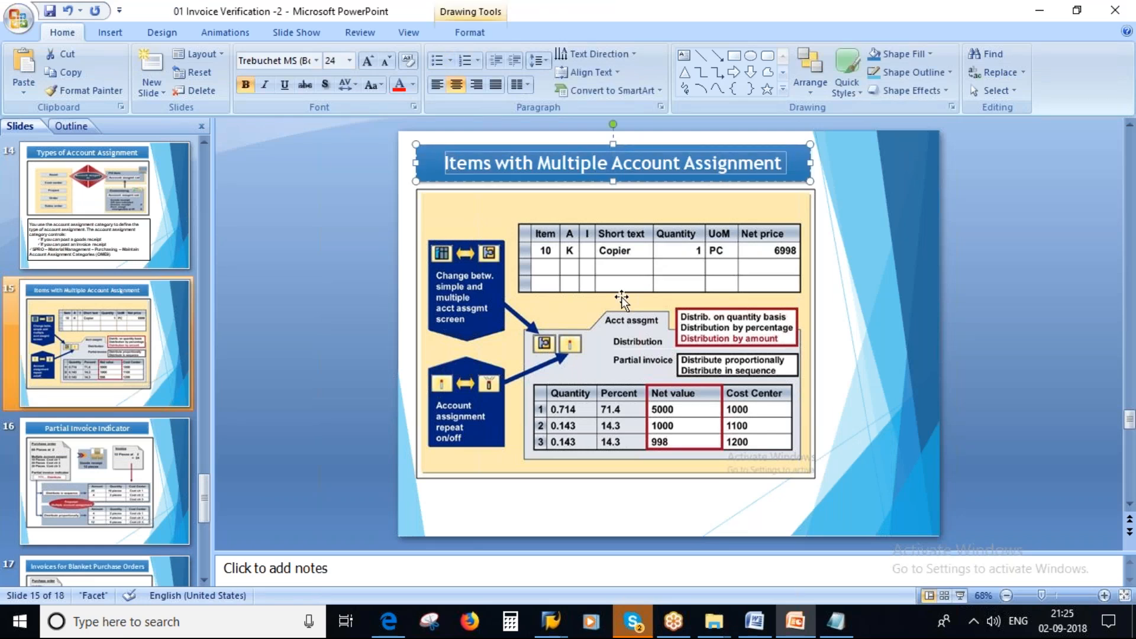
{"action": "left_click", "coordinate": [607, 332]}
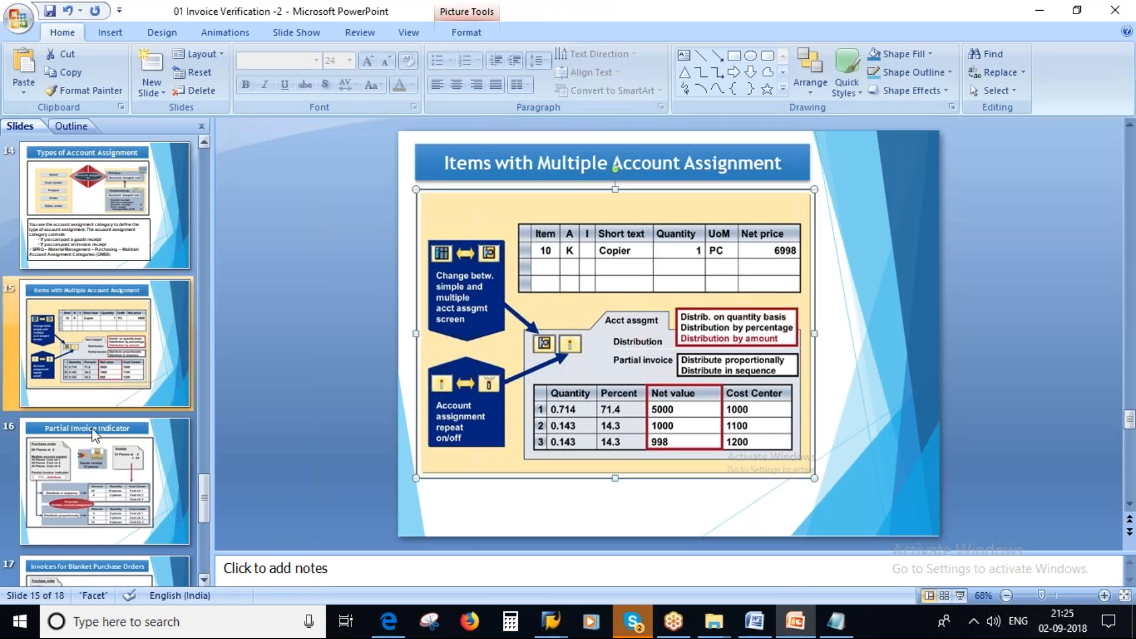
{"action": "scroll", "coordinate": [98, 450], "scroll_direction": "down", "scroll_amount": 1}
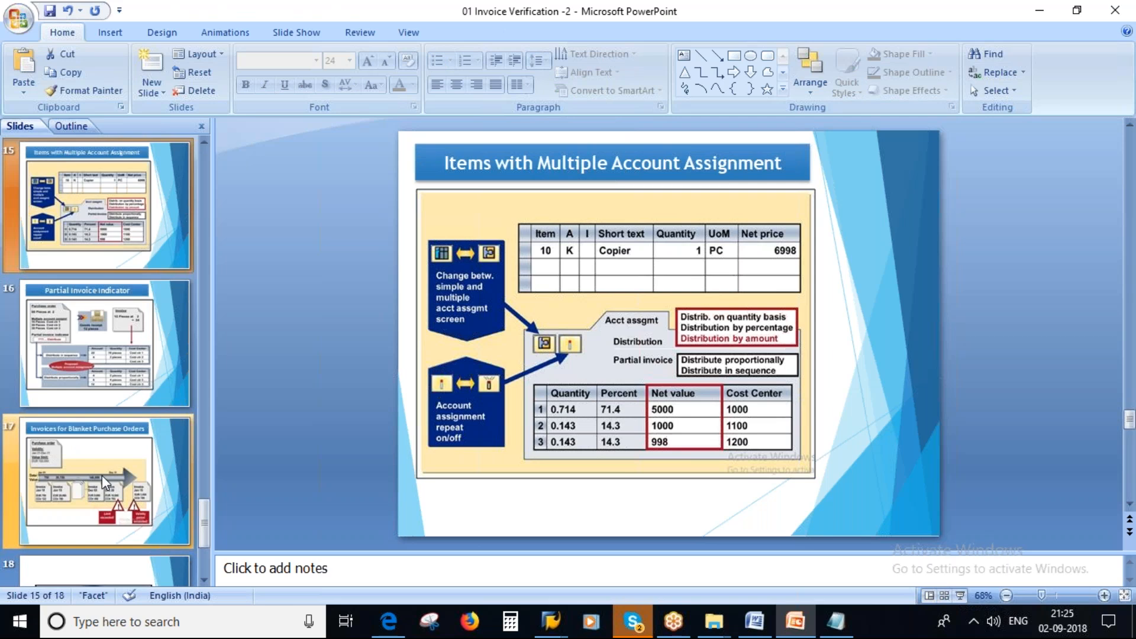
{"action": "left_click", "coordinate": [94, 464]}
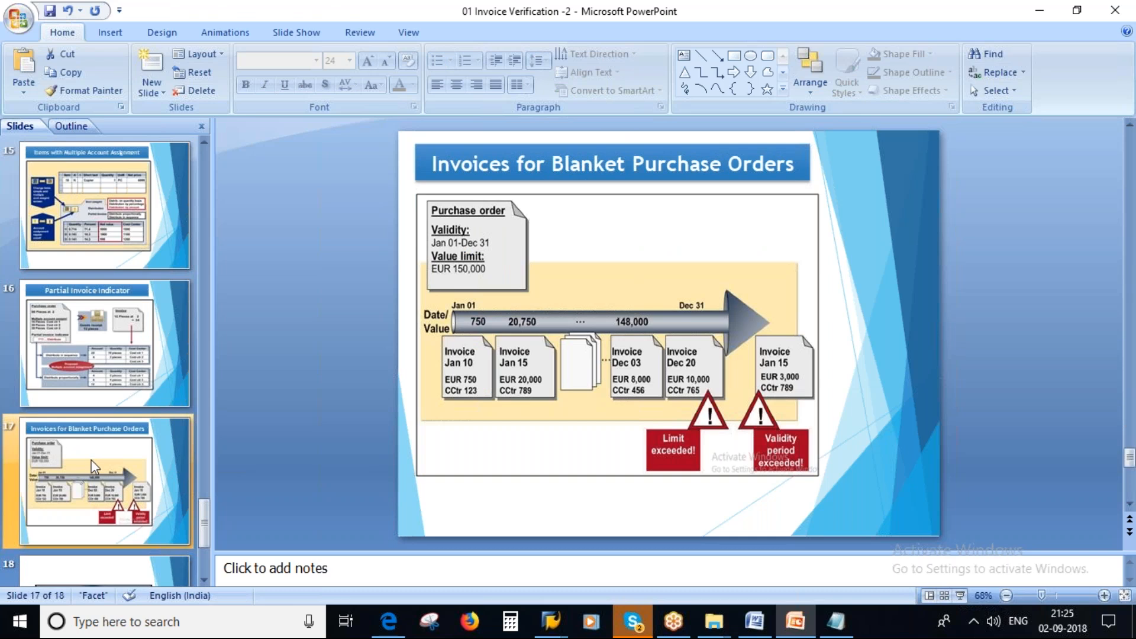
{"action": "scroll", "coordinate": [95, 473], "scroll_direction": "down", "scroll_amount": 1}
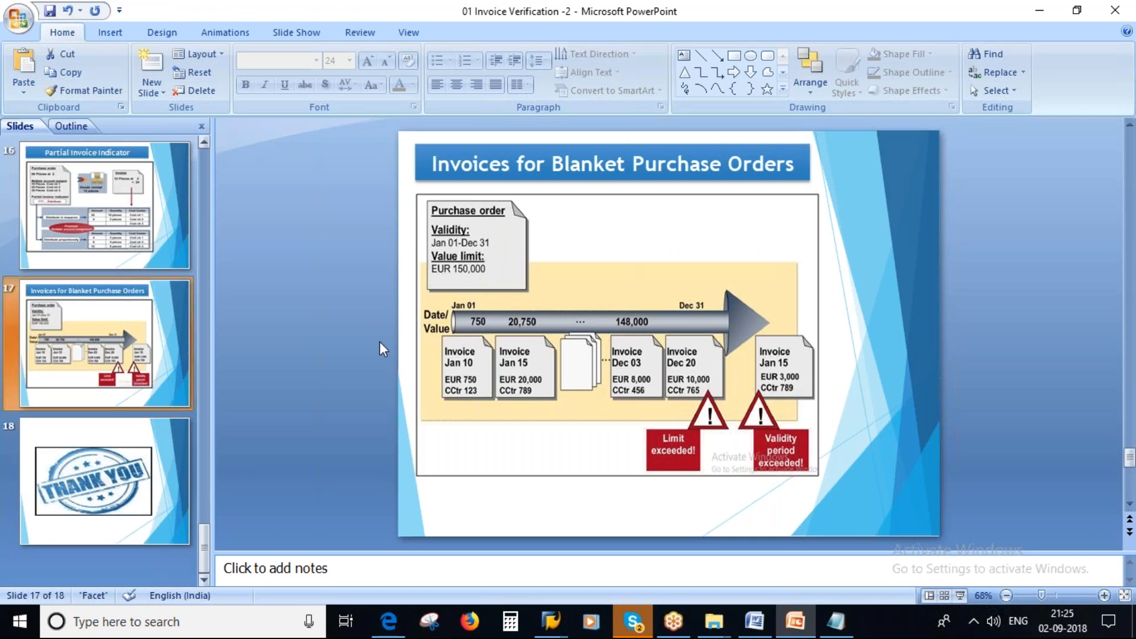
{"action": "left_click", "coordinate": [960, 596]}
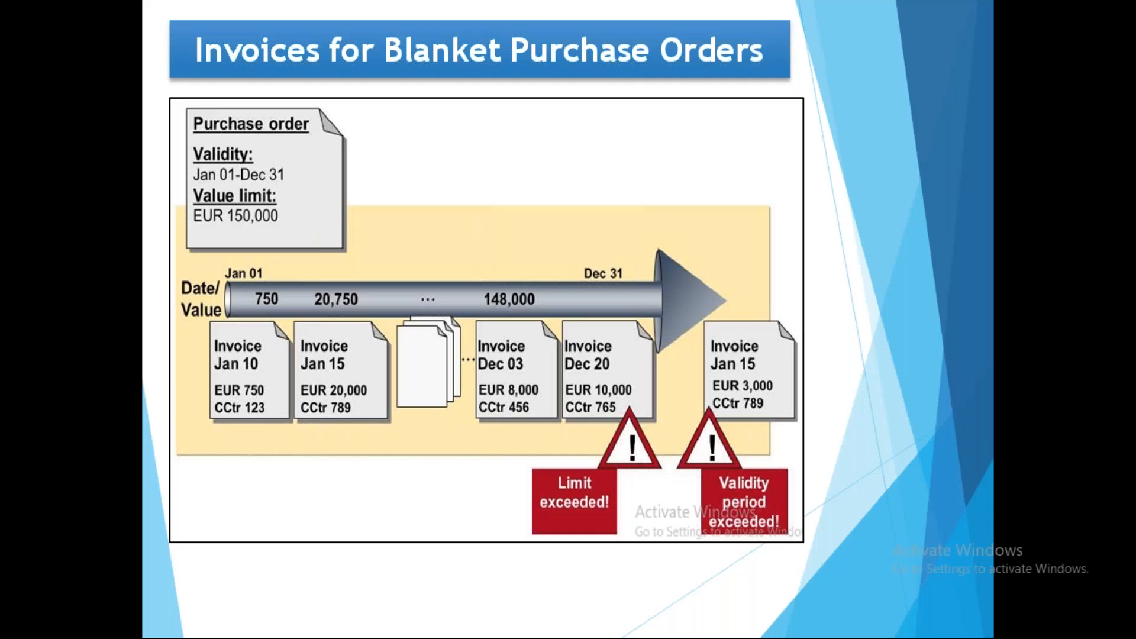